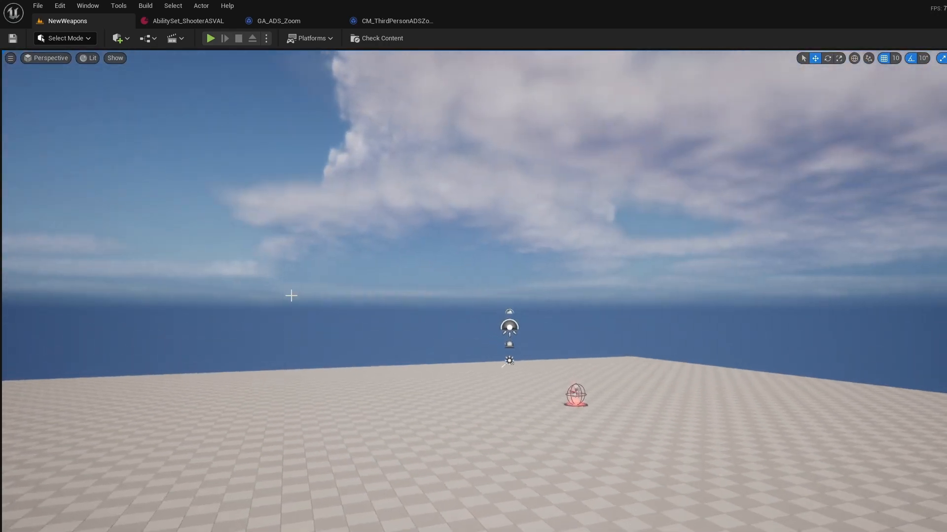
{"action": "left_click", "coordinate": [38, 5]}
{"action": "left_click", "coordinate": [294, 92]}
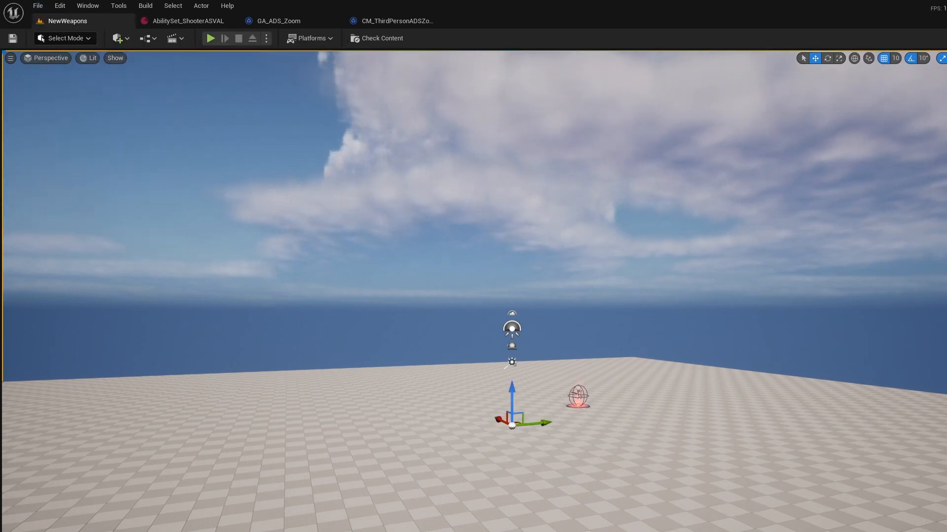
{"action": "key", "text": "ctrl+space"}
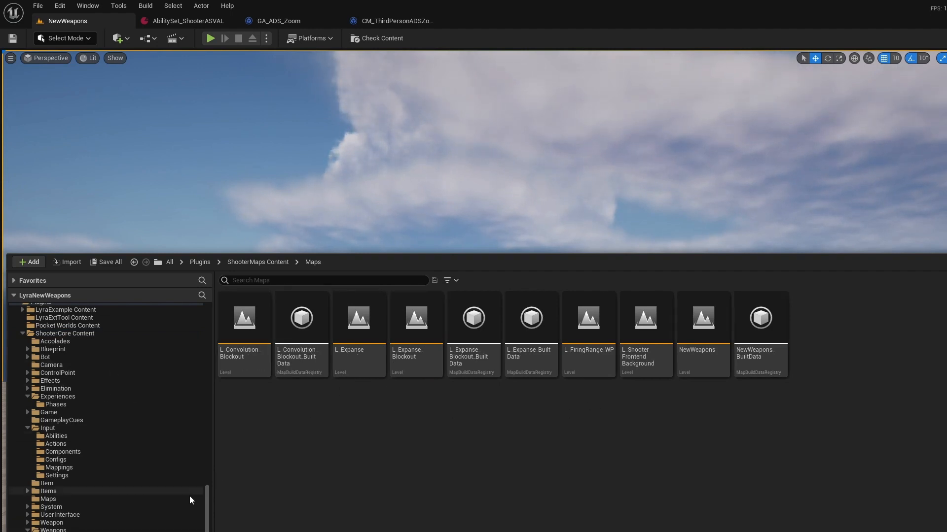
{"action": "scroll", "coordinate": [69, 439], "scroll_direction": "up", "scroll_amount": 5}
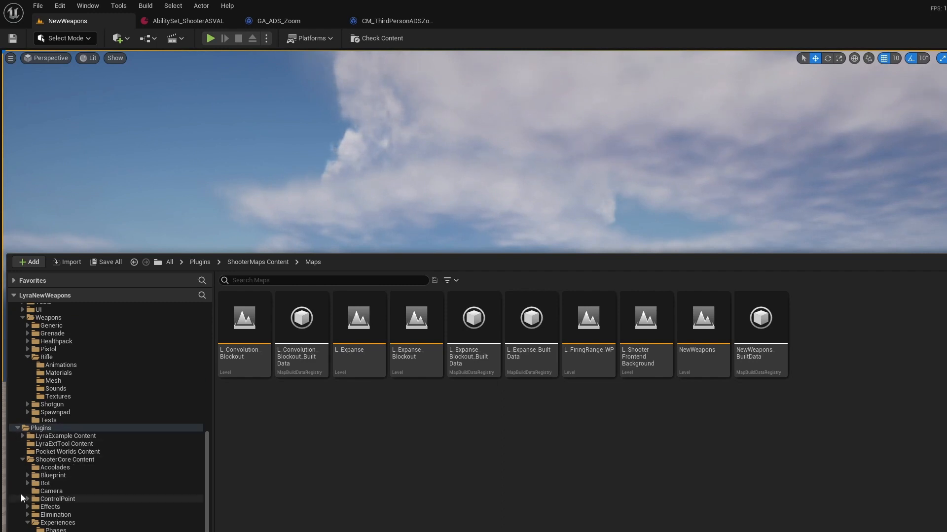
{"action": "left_click", "coordinate": [141, 231]}
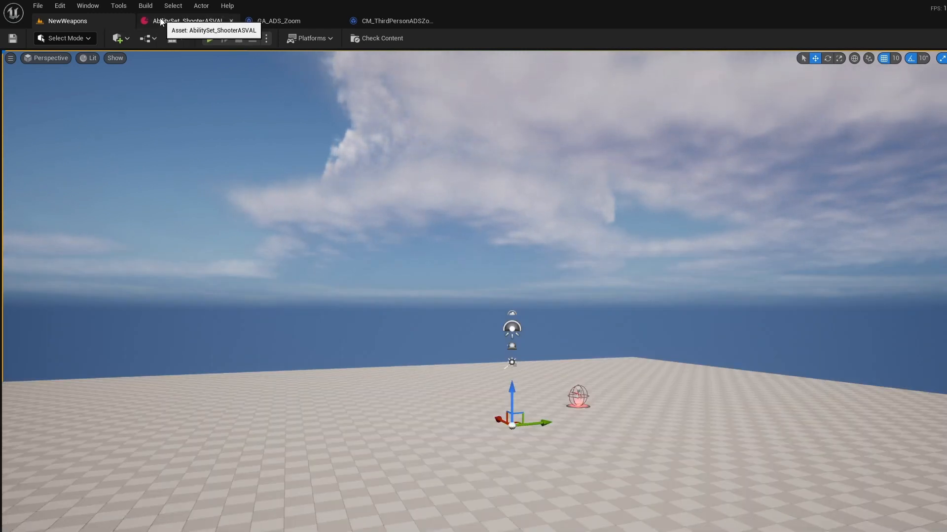
{"action": "right_click_drag", "start_coordinate": [306, 309], "coordinate": [275, 275]}
{"action": "key", "text": "w"}
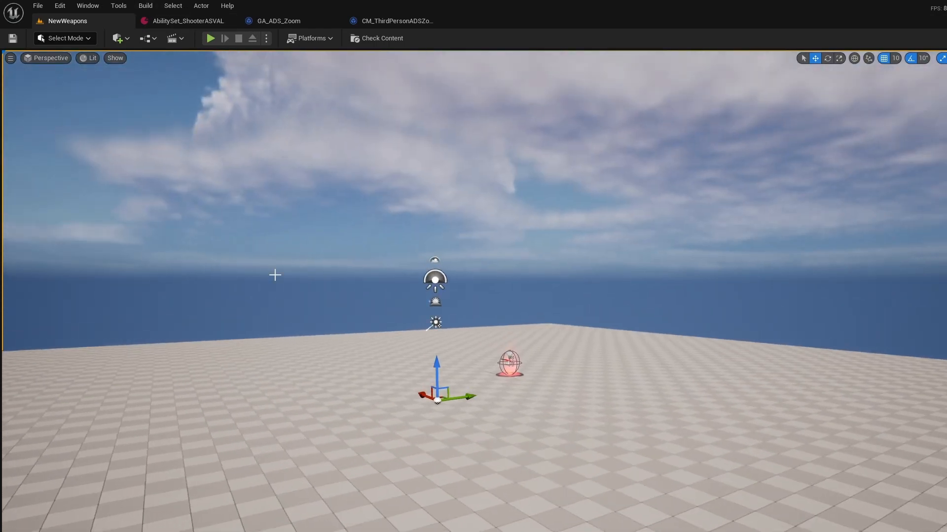
Start a play session of the NewWeapons level and move the character to face the group of bots.
{"action": "left_click", "coordinate": [211, 38]}
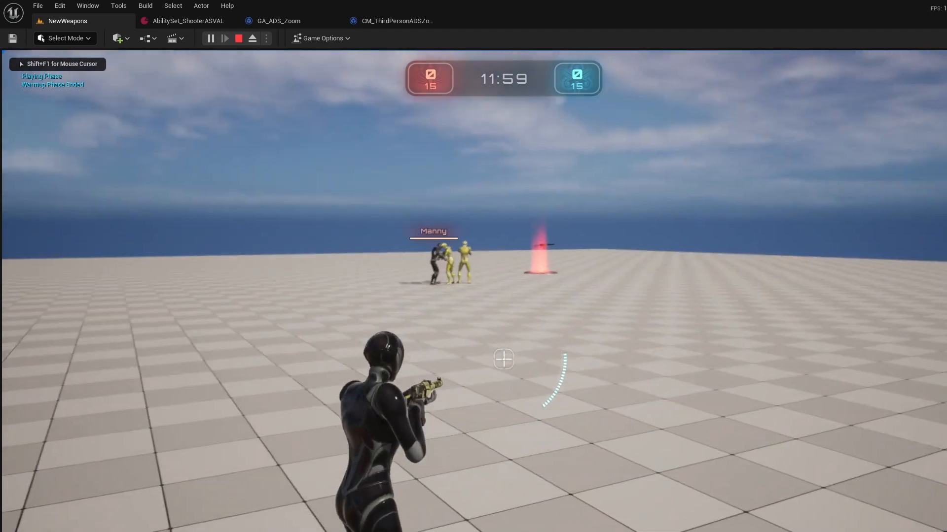
{"action": "key", "text": "w"}
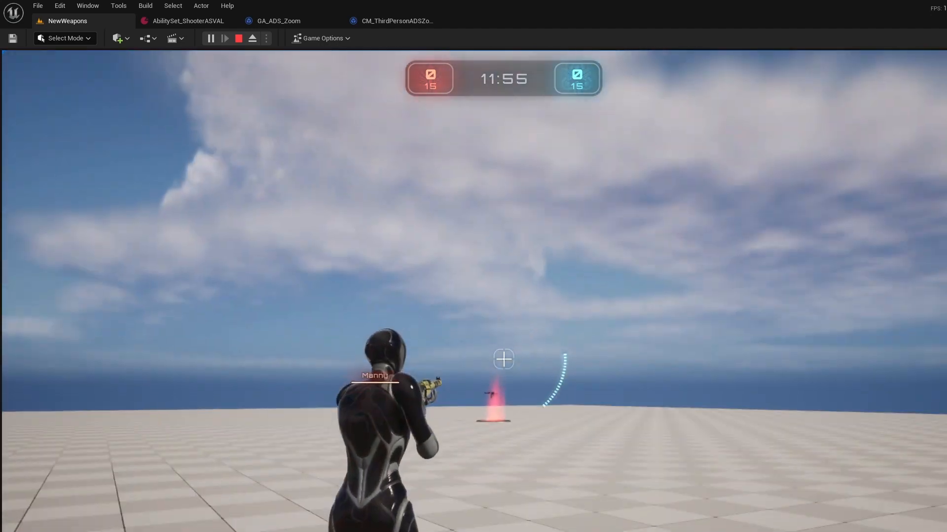
{"action": "key", "text": "w"}
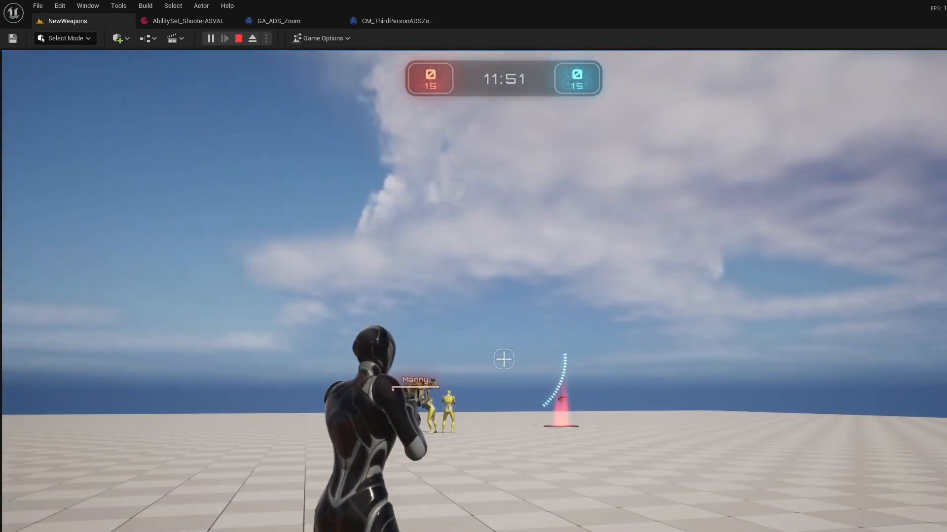
{"action": "key", "text": "w"}
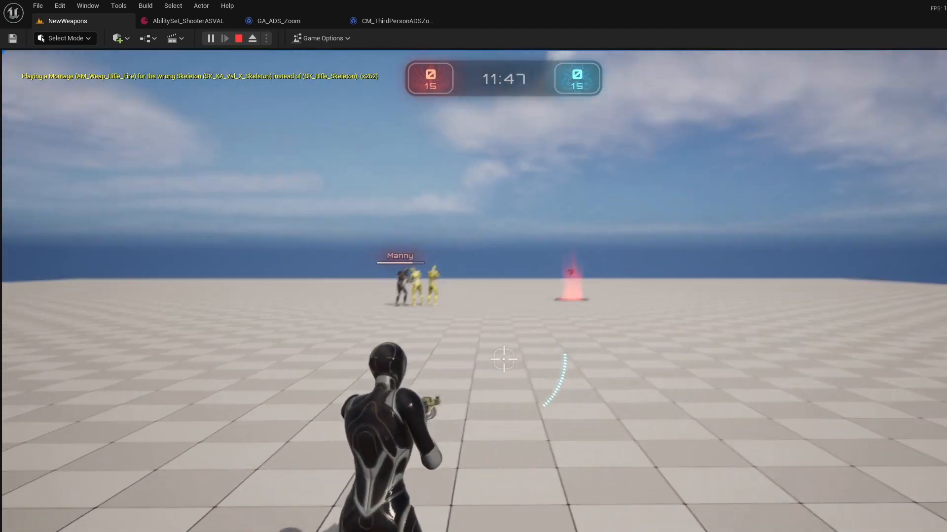
{"action": "key", "text": "w"}
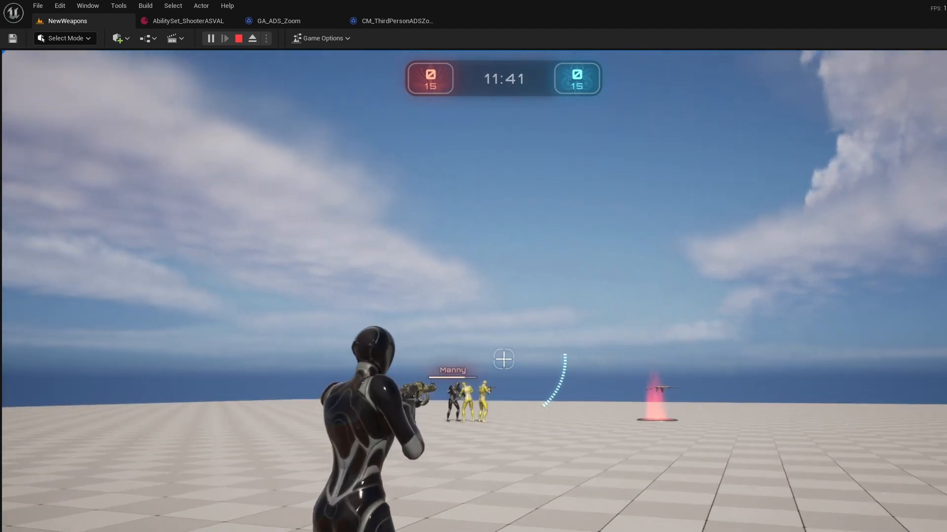
Fire the equipped weapon at the bots, both from the hip and while aiming down sights, and end the play session.
{"action": "left_click", "coordinate": [503, 359]}
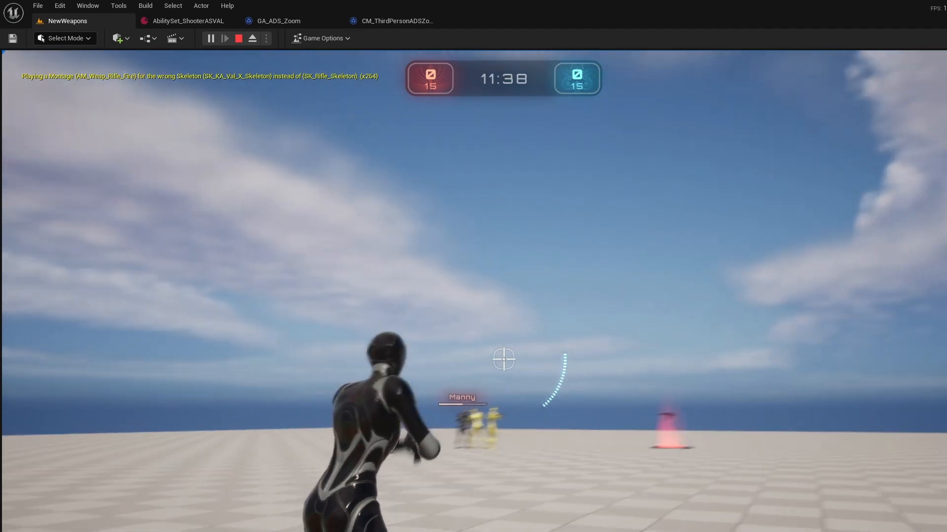
{"action": "left_click", "coordinate": [503, 359]}
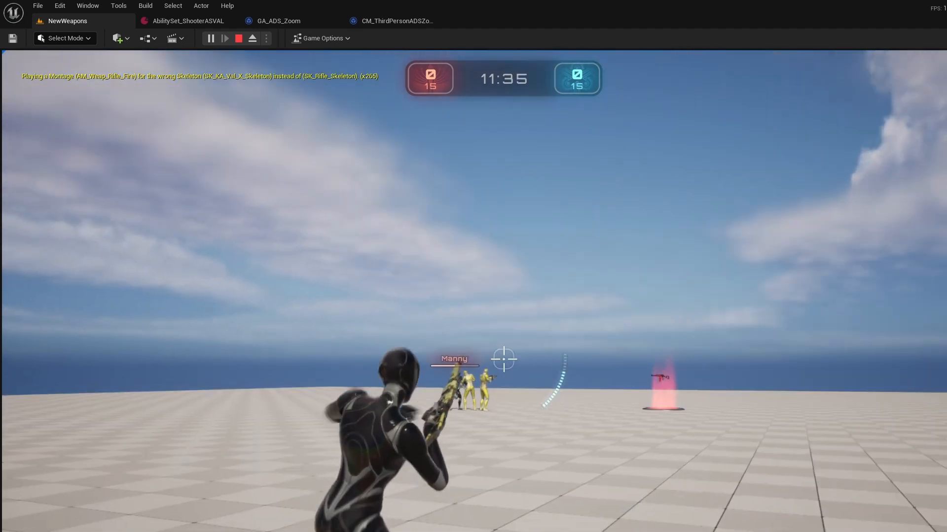
{"action": "left_click", "coordinate": [503, 360]}
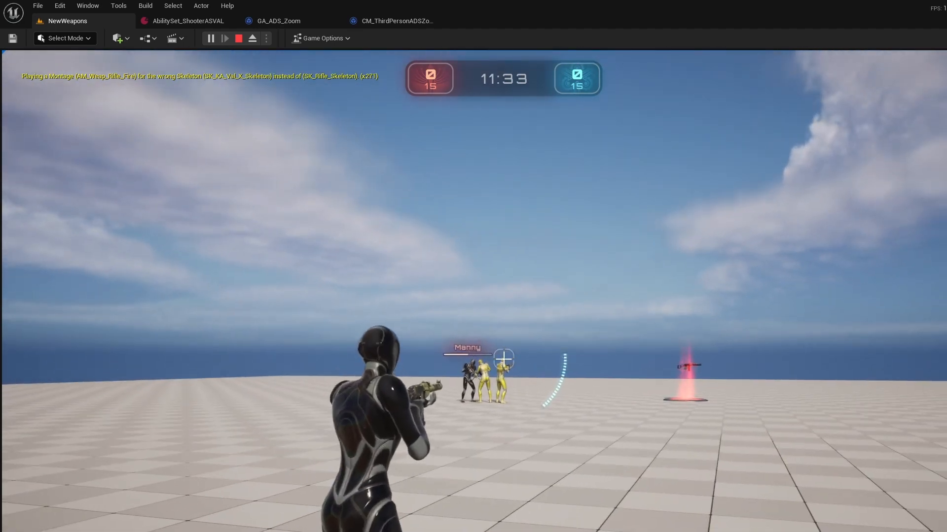
{"action": "right_click", "coordinate": [504, 359]}
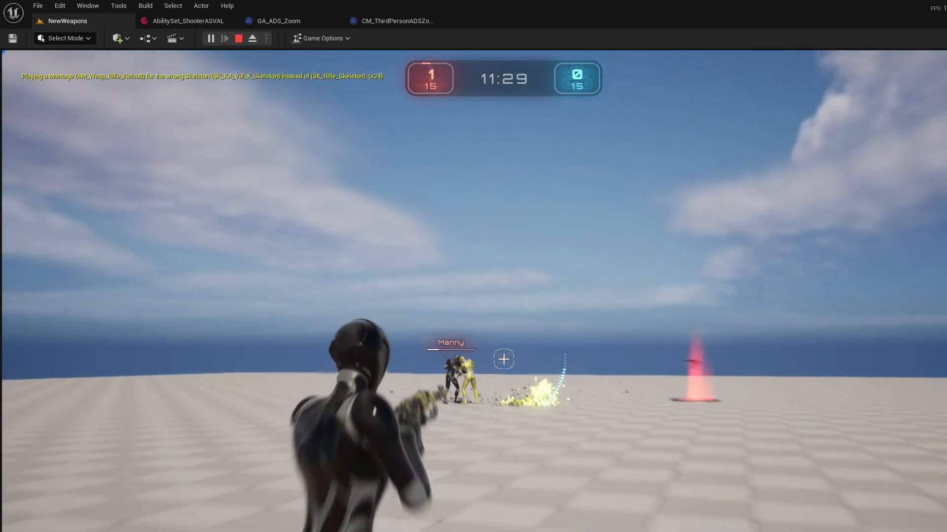
{"action": "left_click", "coordinate": [503, 359]}
{"action": "right_click", "coordinate": [504, 359]}
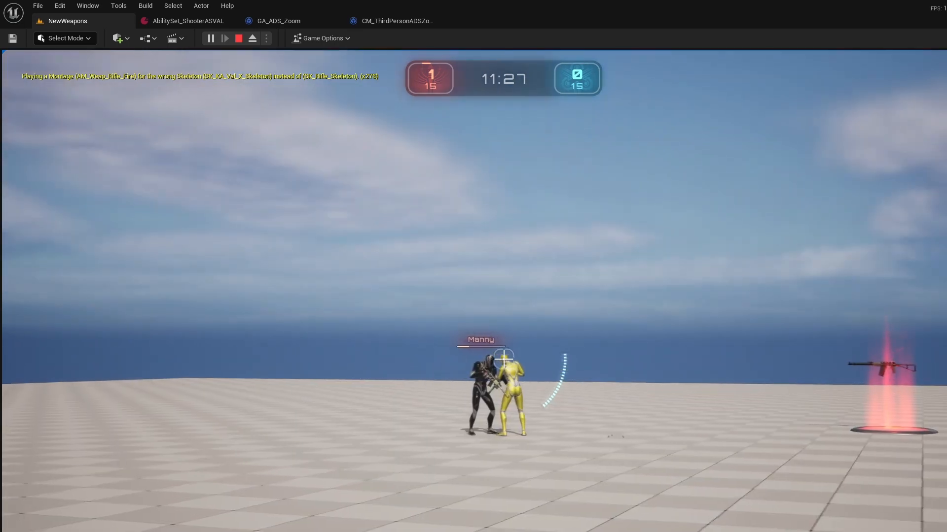
{"action": "left_click", "coordinate": [504, 360]}
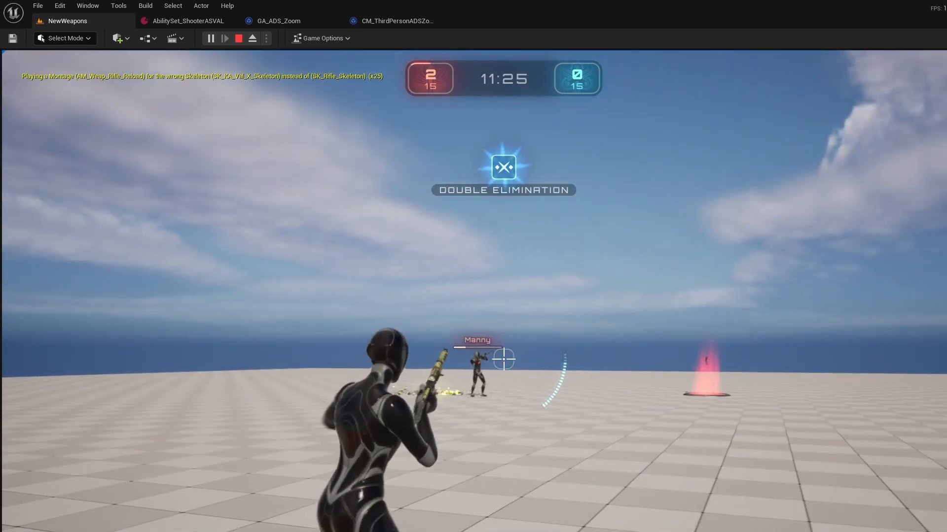
{"action": "right_click", "coordinate": [503, 359]}
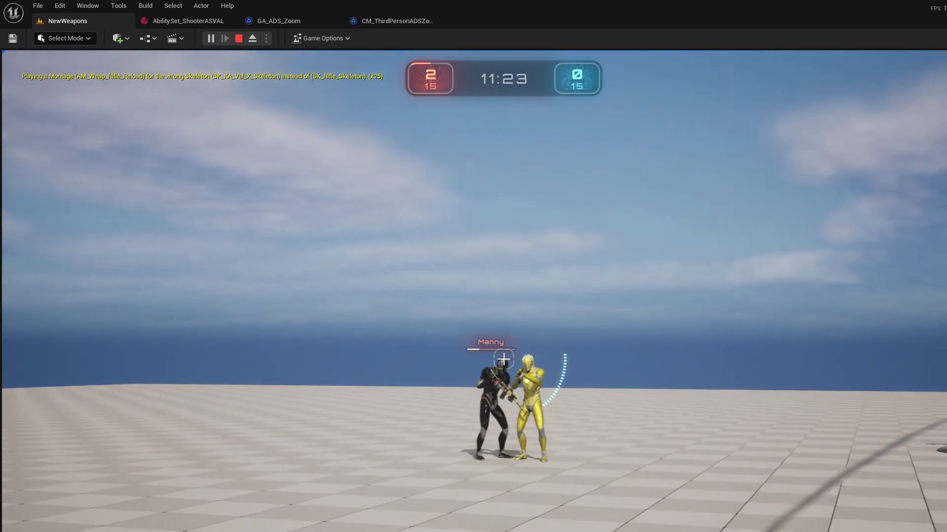
{"action": "left_click", "coordinate": [503, 360]}
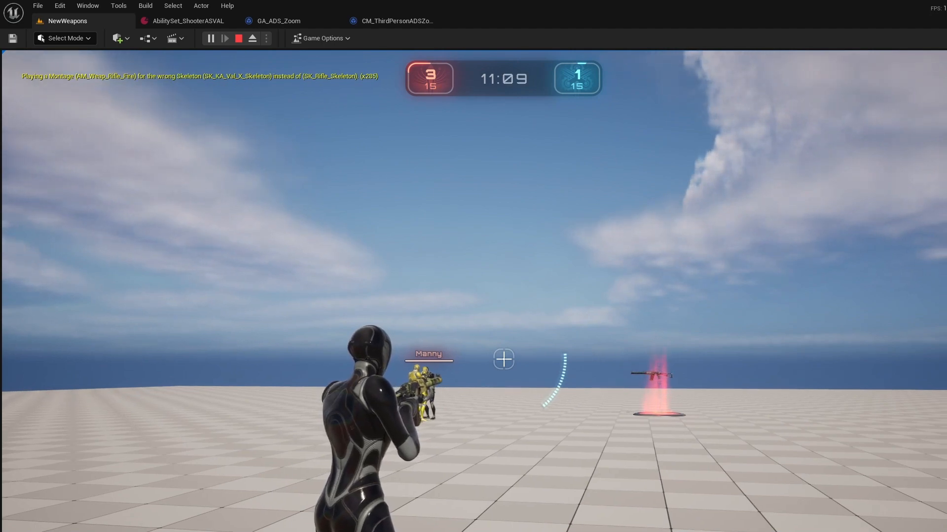
{"action": "key", "text": "Escape"}
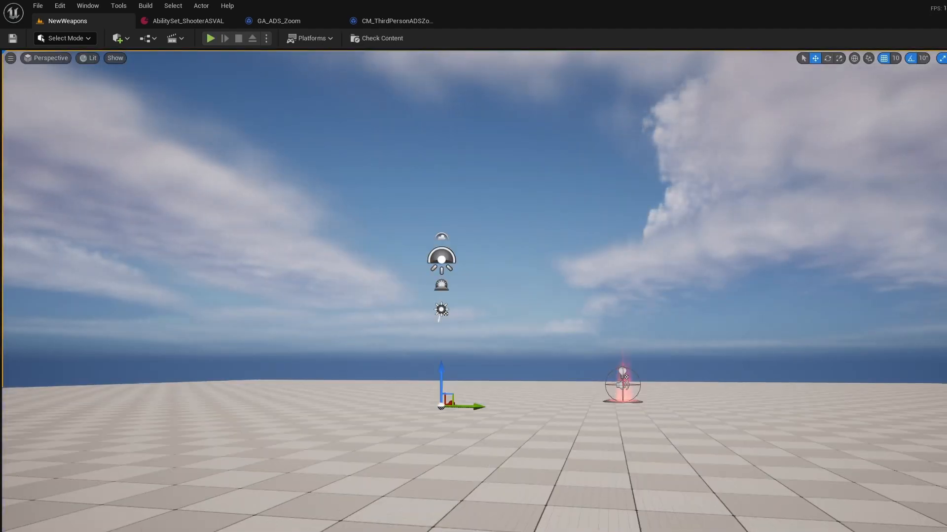
Switch to the Epic Games Launcher marketplace and search its free permanent collection for weapons.
{"action": "key", "text": "ctrl+space"}
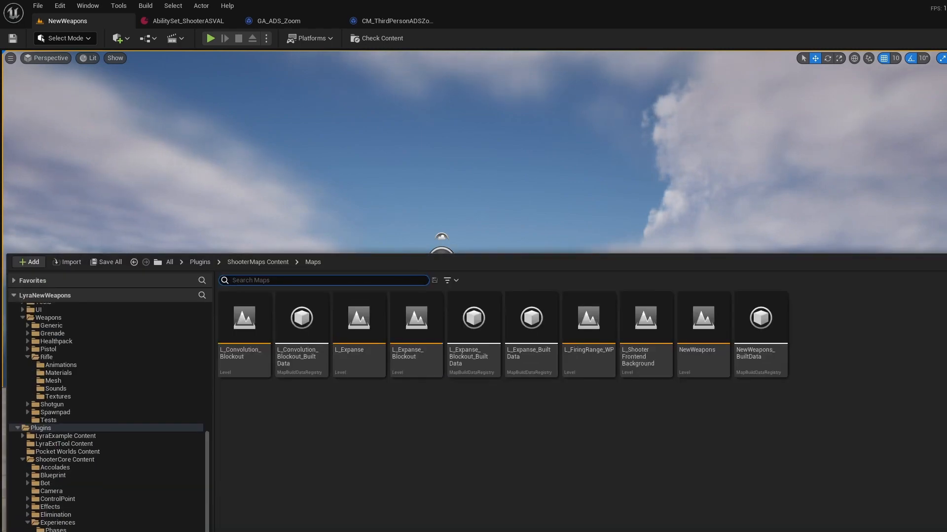
{"action": "scroll", "coordinate": [44, 401], "scroll_direction": "up", "scroll_amount": 10}
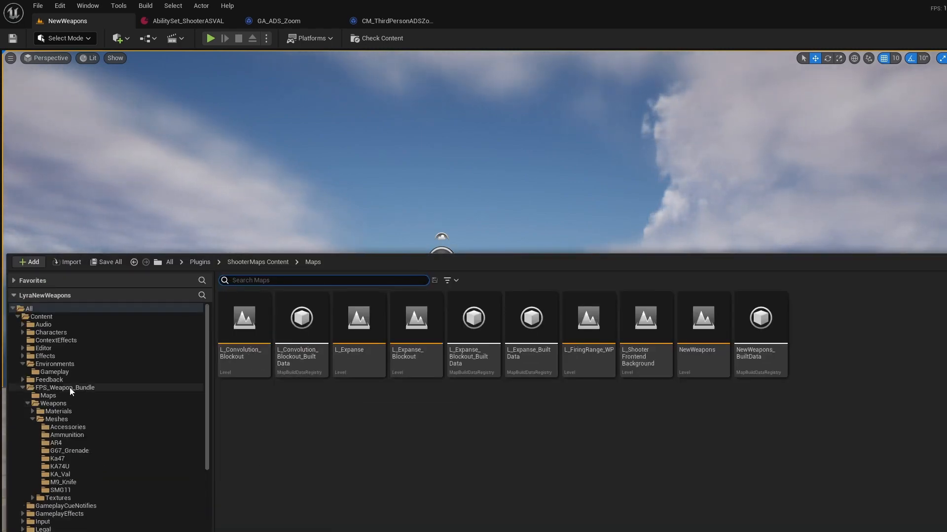
{"action": "key", "text": "alt+Tab"}
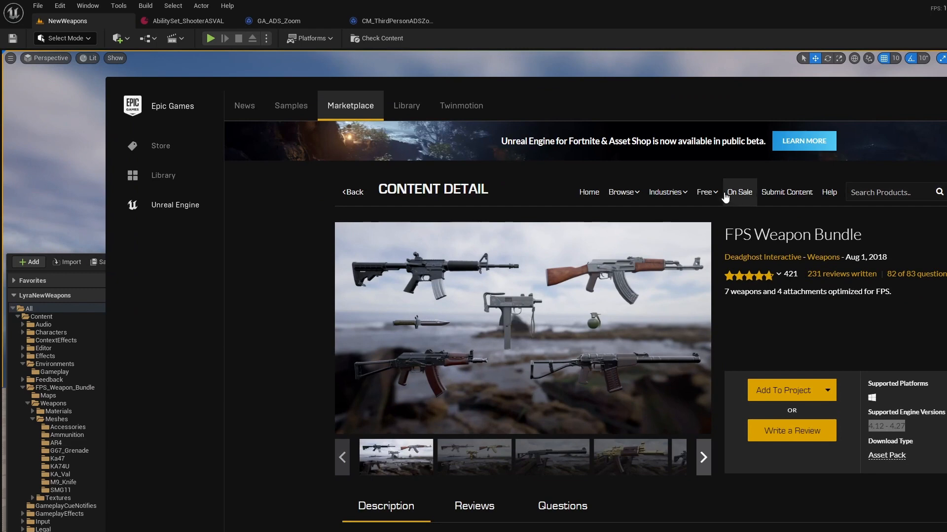
{"action": "mouse_move", "coordinate": [706, 192]}
{"action": "left_click", "coordinate": [718, 287]}
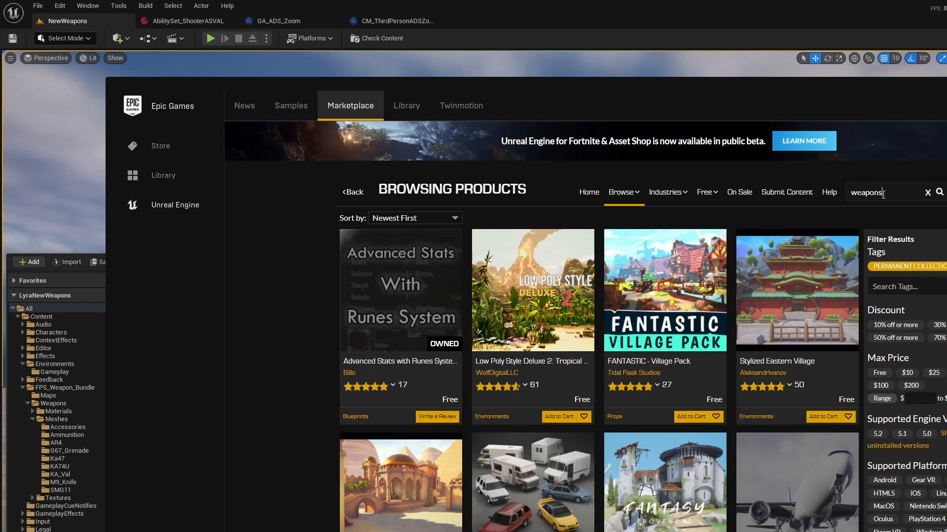
{"action": "key", "text": "Return"}
{"action": "left_click", "coordinate": [881, 360]}
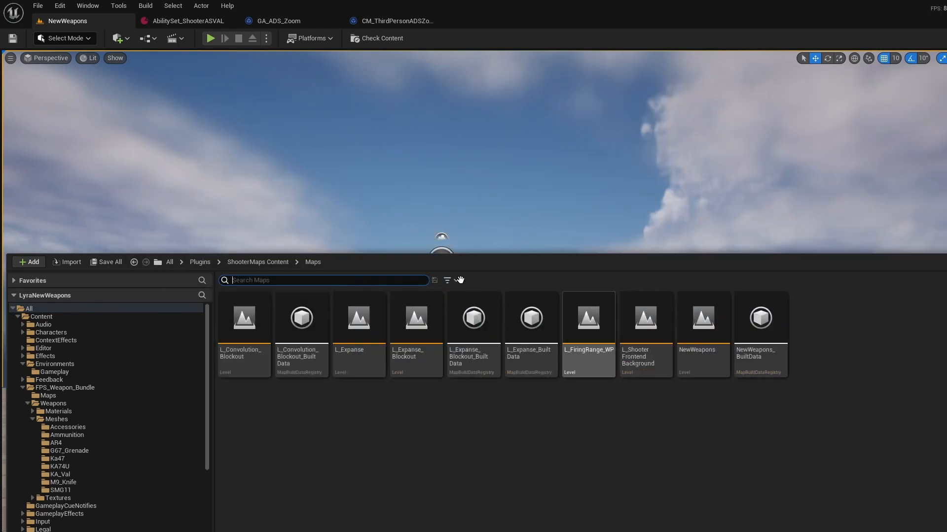
Return to the Unreal project and browse FPS_Weapon_Bundle's weapon meshes to the SMG11 folder's assets.
{"action": "key", "text": "ctrl+space"}
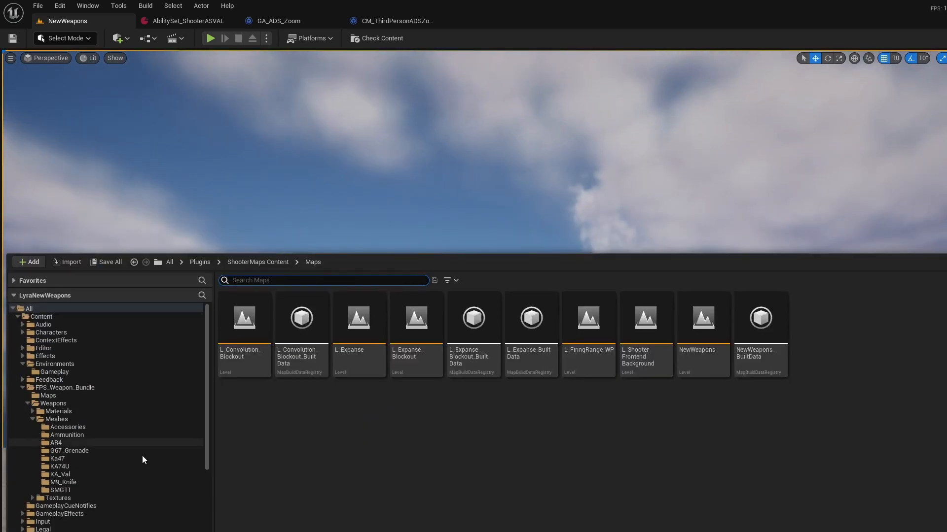
{"action": "left_click", "coordinate": [75, 394]}
{"action": "left_click", "coordinate": [75, 389]}
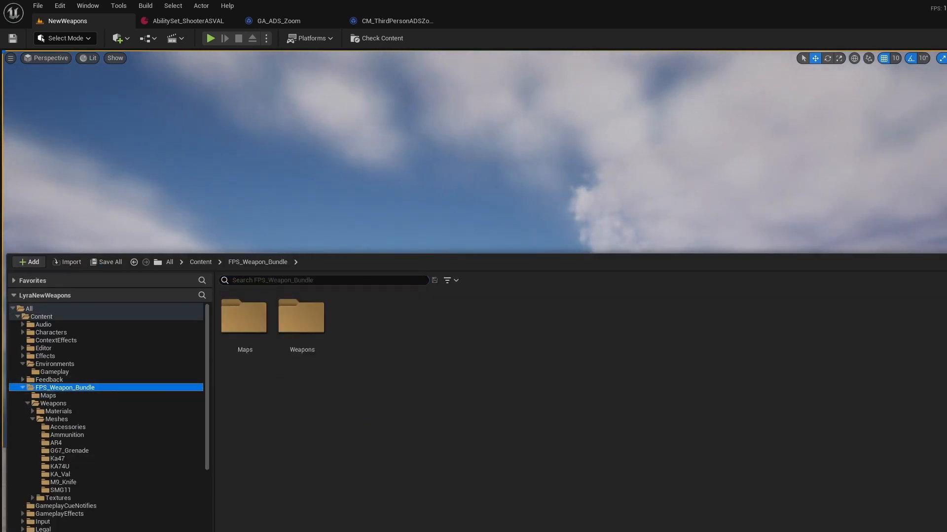
{"action": "left_click", "coordinate": [56, 419]}
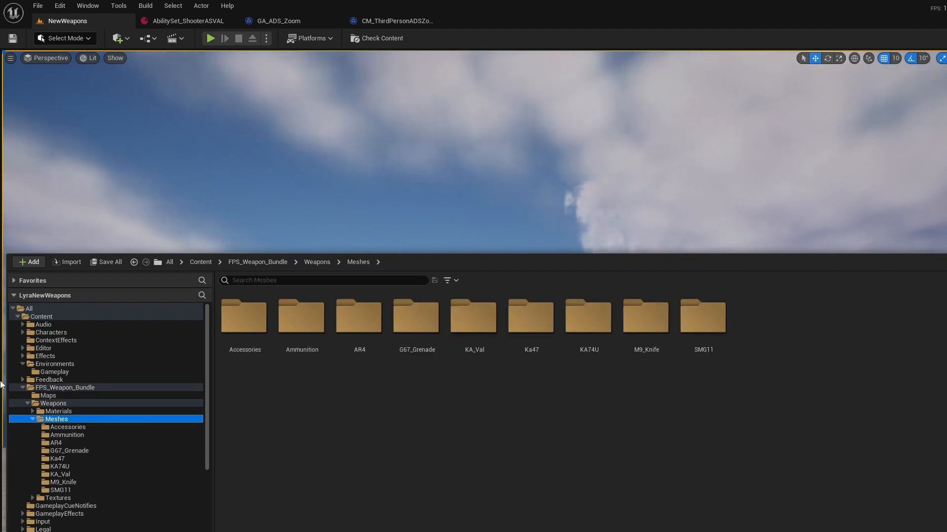
{"action": "left_click", "coordinate": [450, 281]}
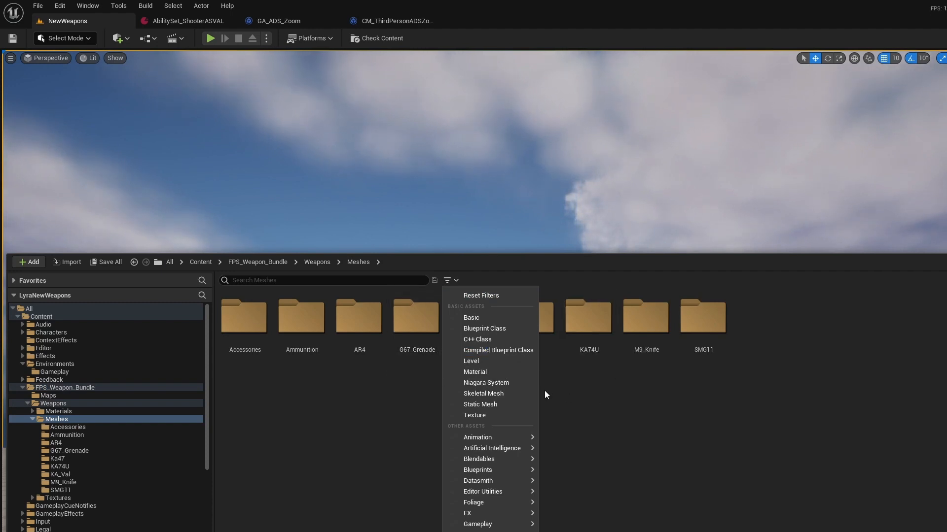
{"action": "left_click", "coordinate": [576, 418]}
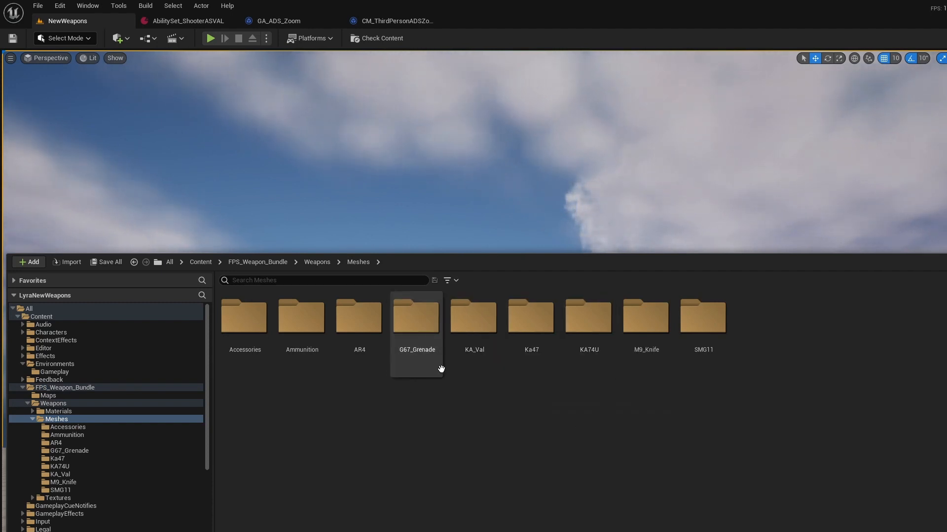
{"action": "double_click", "coordinate": [702, 318]}
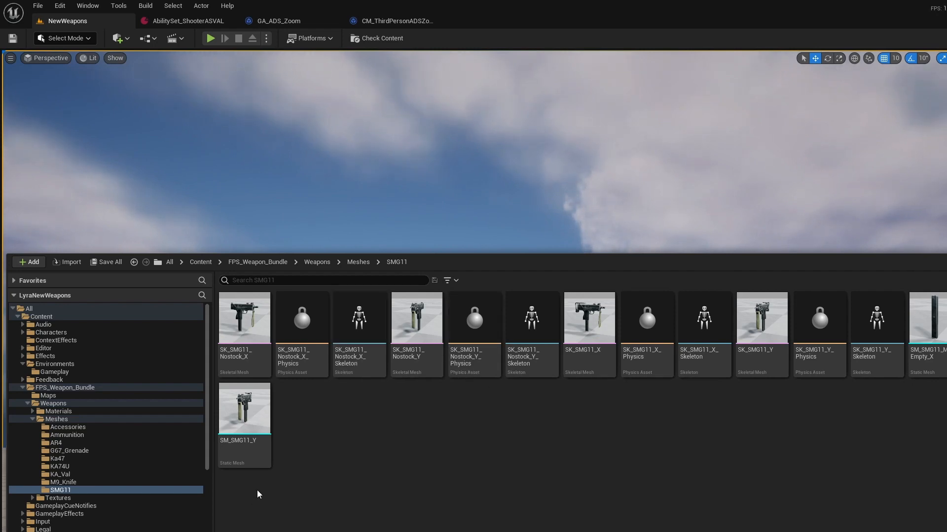
{"action": "key", "text": "ctrl+space"}
{"action": "key", "text": "ctrl+space"}
{"action": "key", "text": "ctrl+space"}
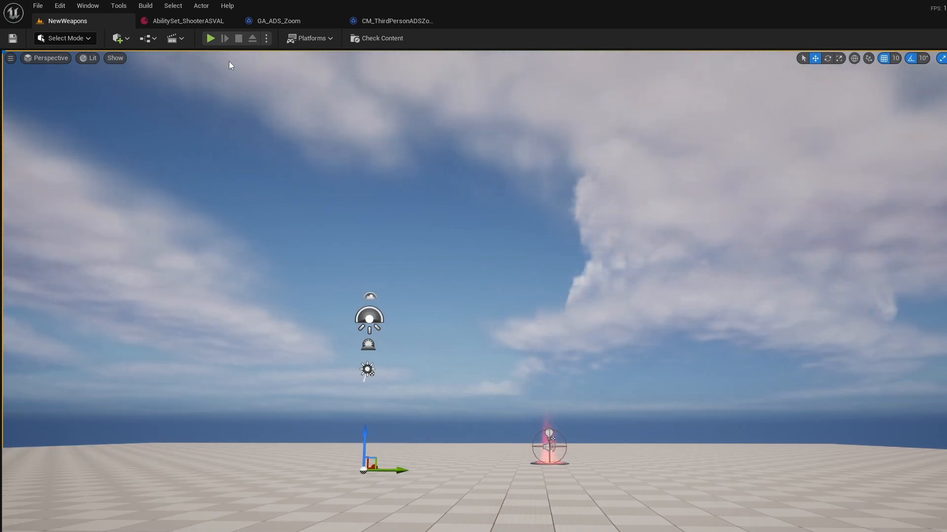
{"action": "right_click_drag", "start_coordinate": [235, 60], "coordinate": [236, 91]}
{"action": "key", "text": "d"}
{"action": "right_click_drag", "start_coordinate": [288, 207], "coordinate": [270, 201]}
Create a folder named SMG11 inside ShooterCore Content's Weapons folder, copying that name for reuse.
{"action": "key", "text": "ctrl+space"}
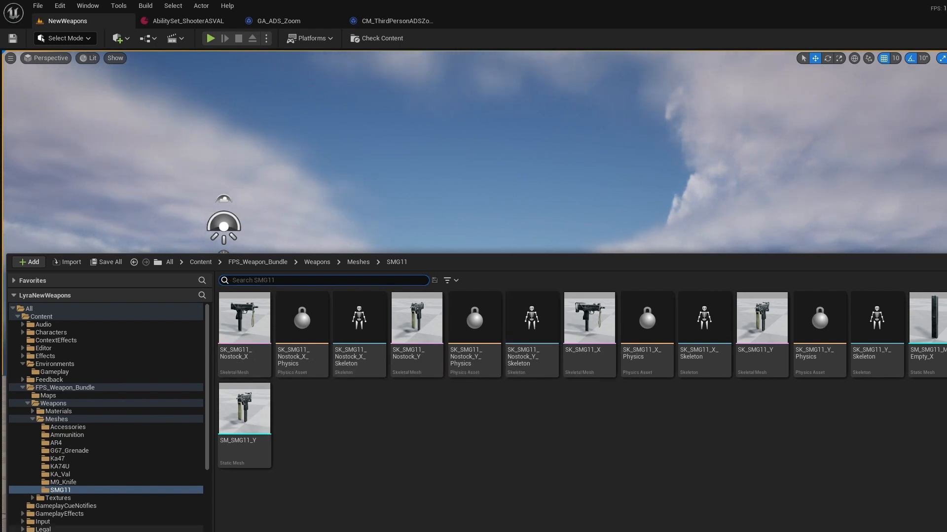
{"action": "scroll", "coordinate": [199, 525], "scroll_direction": "down", "scroll_amount": 10}
{"action": "scroll", "coordinate": [113, 472], "scroll_direction": "down", "scroll_amount": 2}
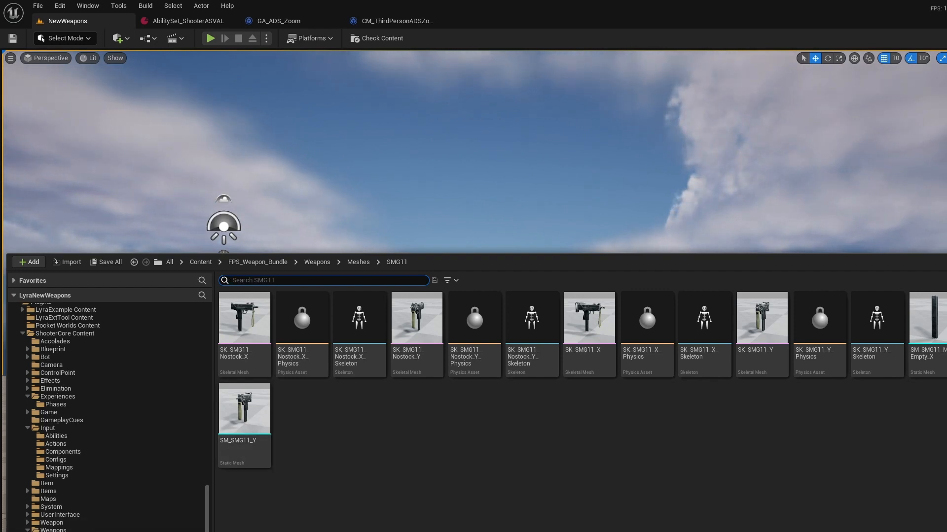
{"action": "left_click", "coordinate": [53, 529]}
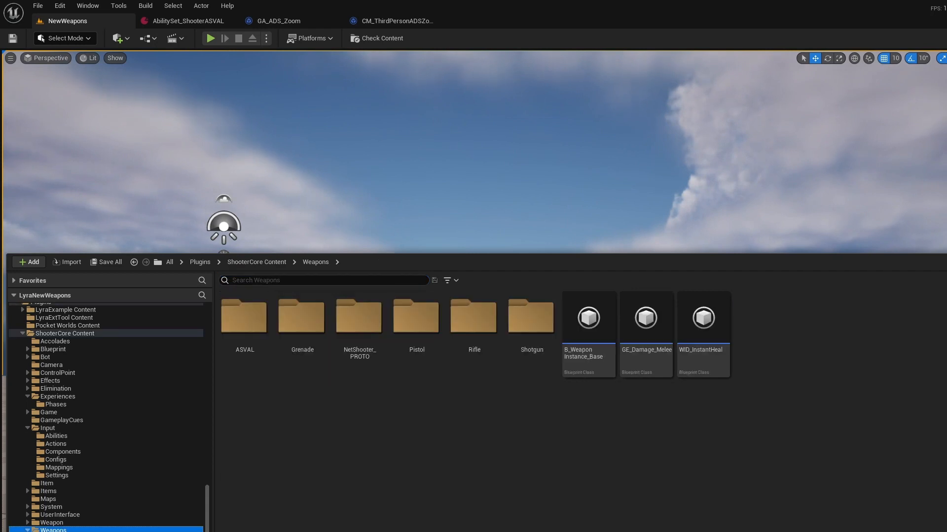
{"action": "right_click", "coordinate": [322, 472]}
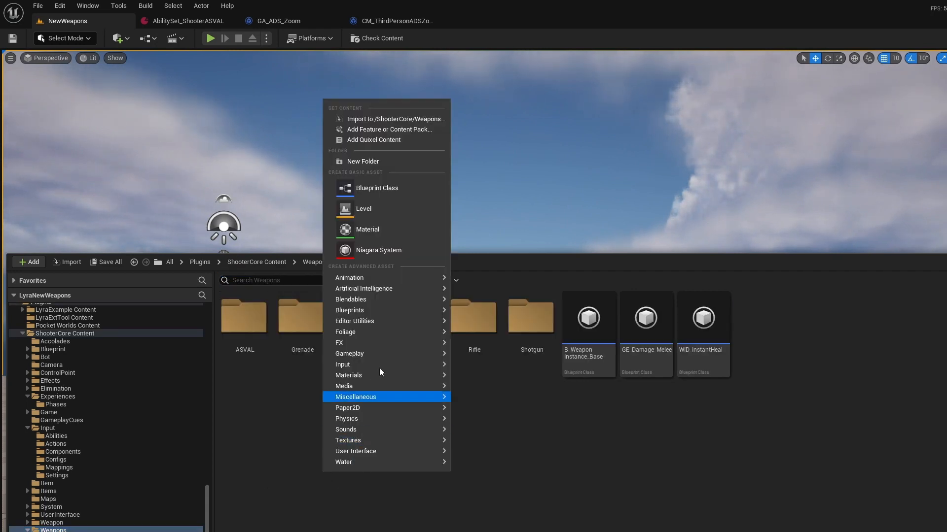
{"action": "left_click", "coordinate": [375, 162]}
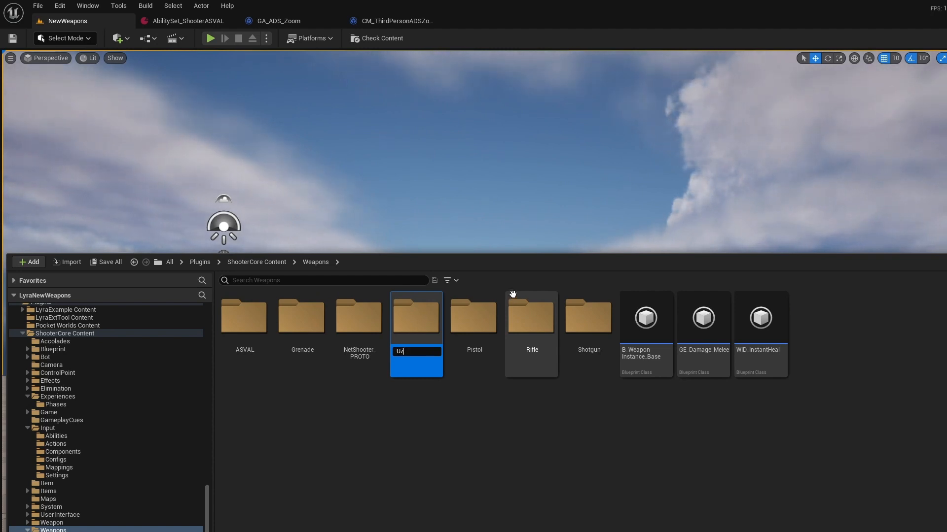
{"action": "type", "text": "SMG11"}
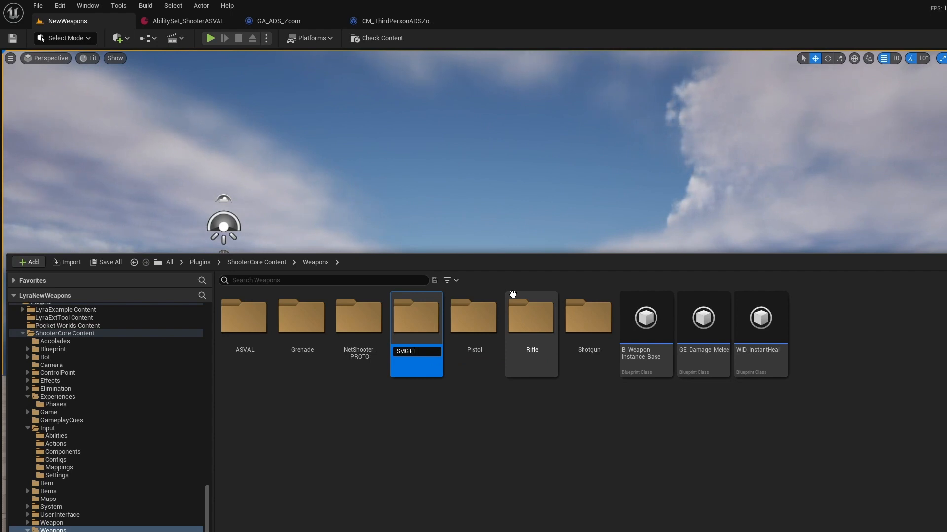
{"action": "double_click", "coordinate": [427, 351]}
{"action": "key", "text": "ctrl+c"}
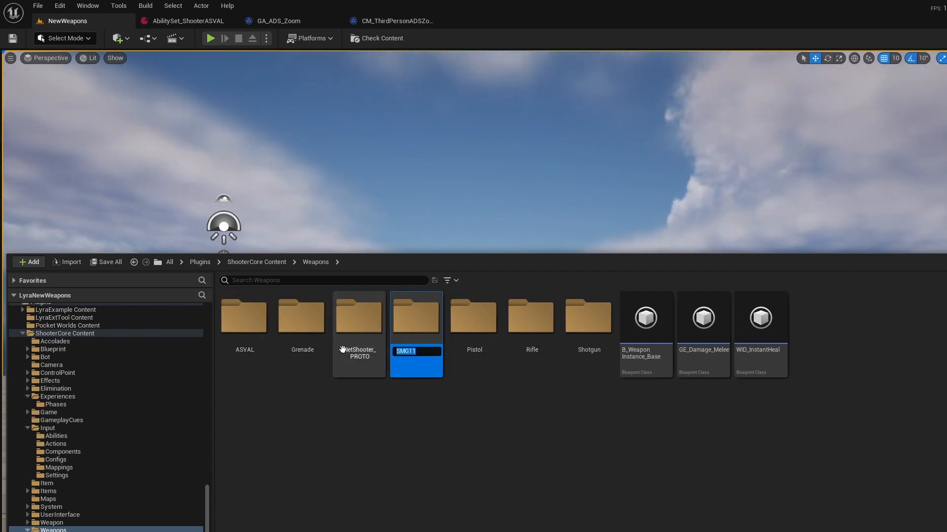
{"action": "key", "text": "Return"}
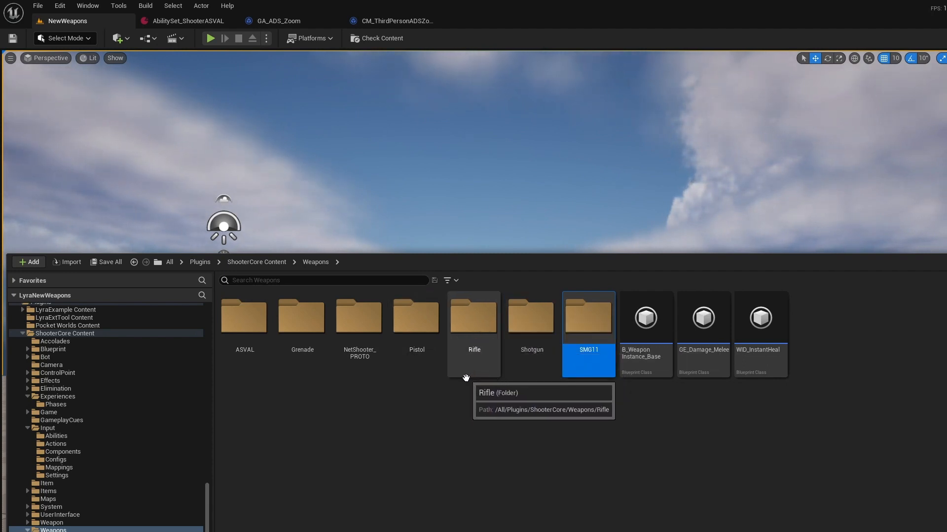
Copy all assets from the Rifle weapon folder into the new SMG11 folder in ShooterCore's Weapons.
{"action": "double_click", "coordinate": [473, 333]}
{"action": "left_click", "coordinate": [254, 374]}
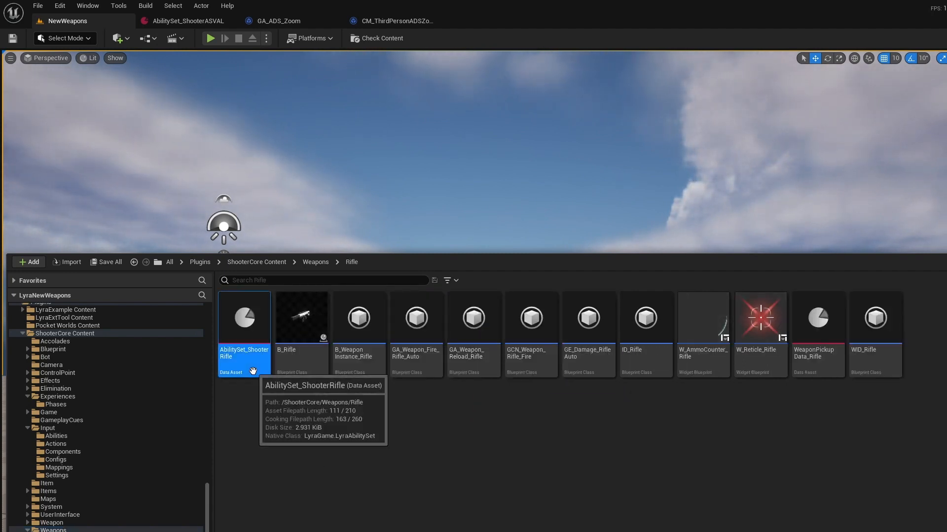
{"action": "left_click", "coordinate": [870, 369], "text": "shift"}
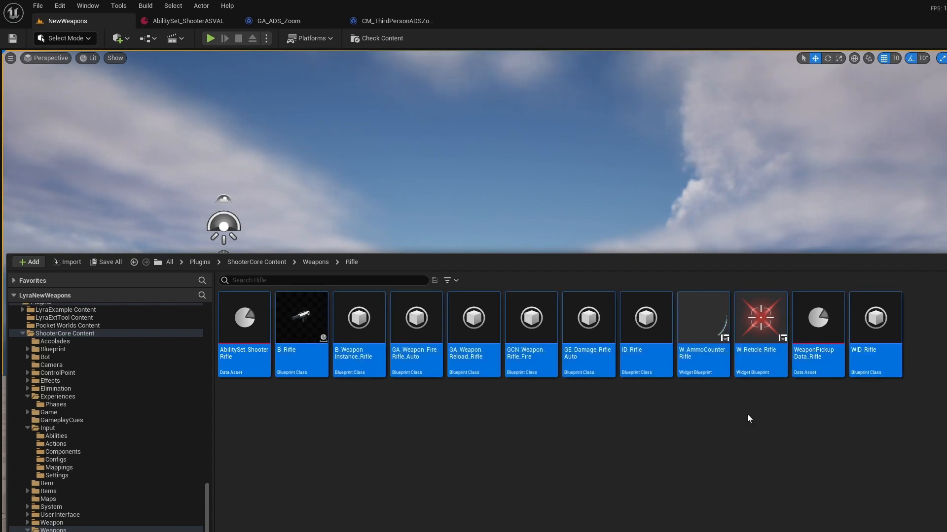
{"action": "scroll", "coordinate": [152, 518], "scroll_direction": "down", "scroll_amount": 1}
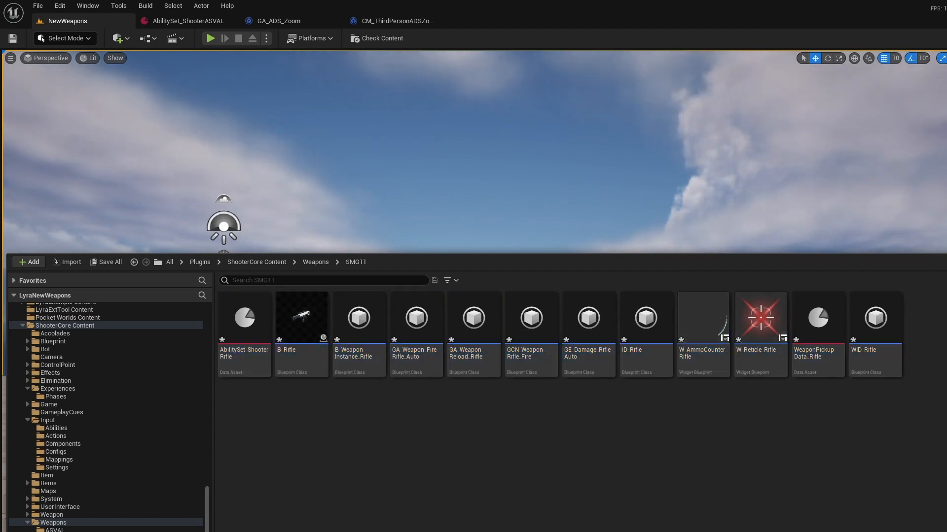
Rename the copied rifle ability set to AbilitySet_ShooterSMG11 and the copied B_Rifle blueprint to B_SMG11.
{"action": "key", "text": "F2"}
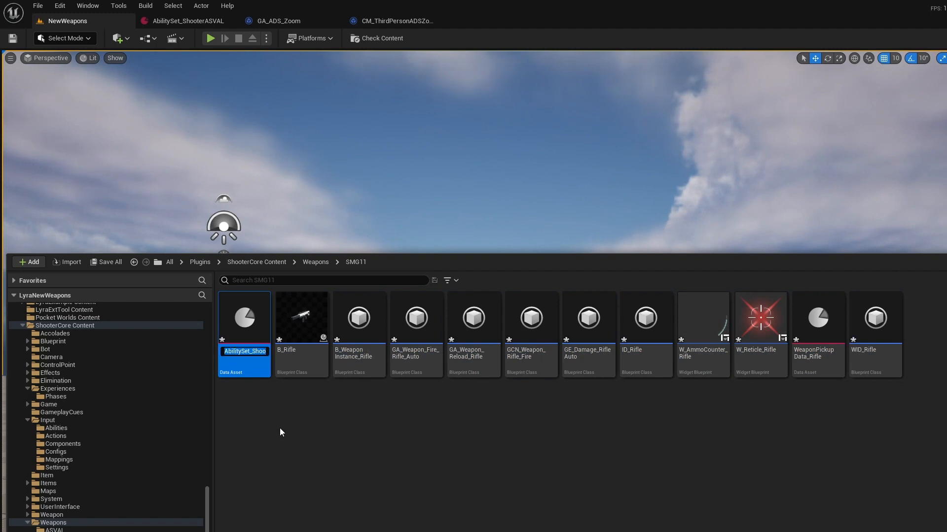
{"action": "type", "text": "AbilitySet_ShooterSMG11"}
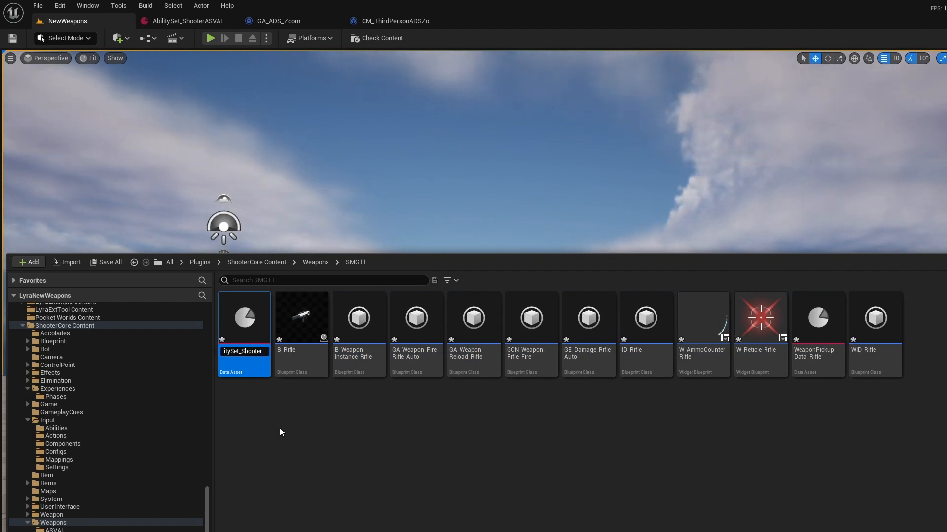
{"action": "key", "text": "Return"}
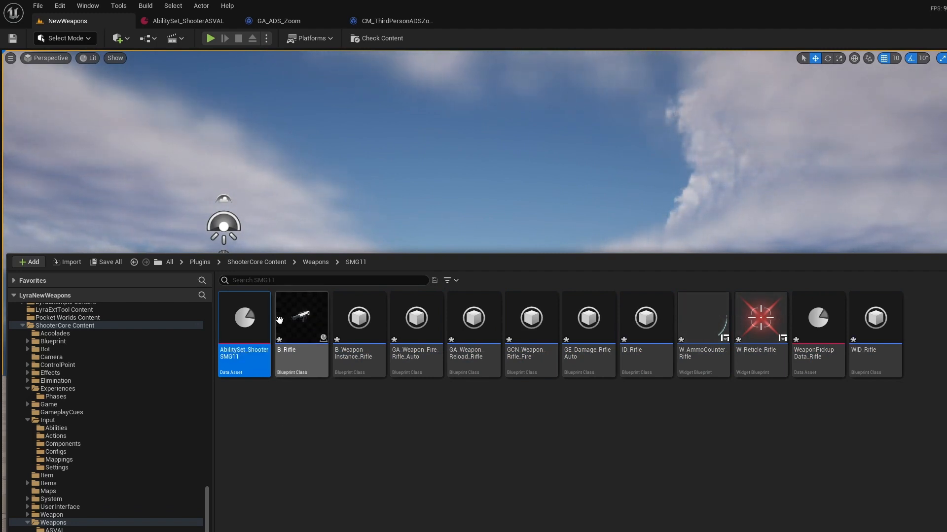
{"action": "left_click", "coordinate": [296, 371]}
{"action": "key", "text": "F2"}
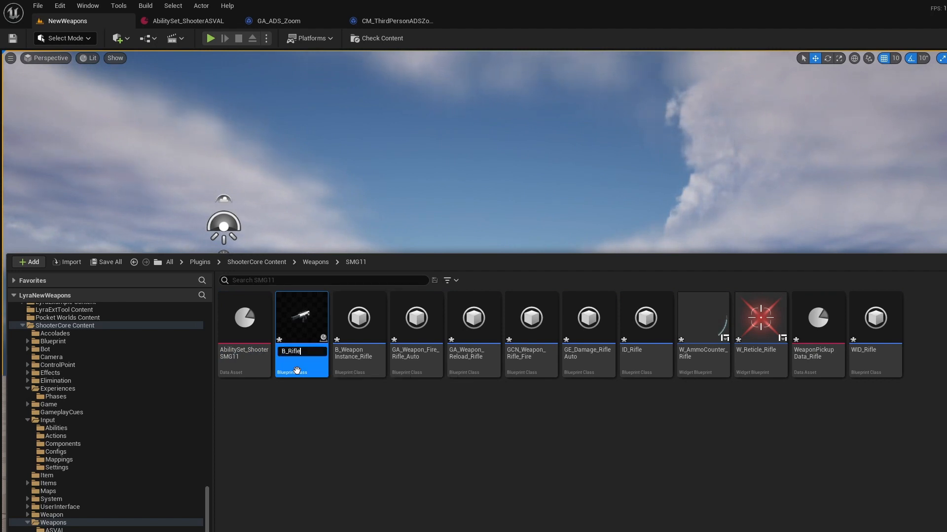
{"action": "type", "text": "SMG11"}
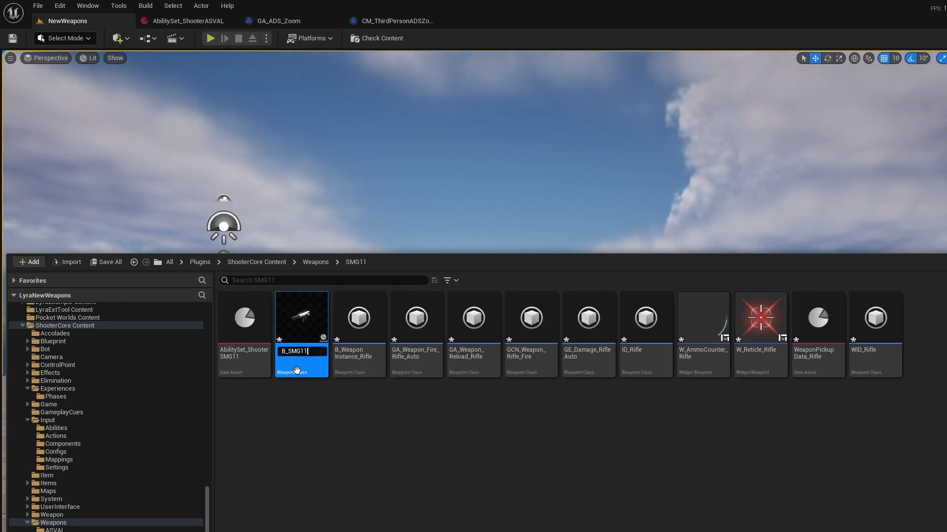
{"action": "key", "text": "Return"}
Rename the copied B_WeaponInstance_Rifle blueprint to B_WeaponInstance_SMG11.
{"action": "left_click", "coordinate": [365, 361]}
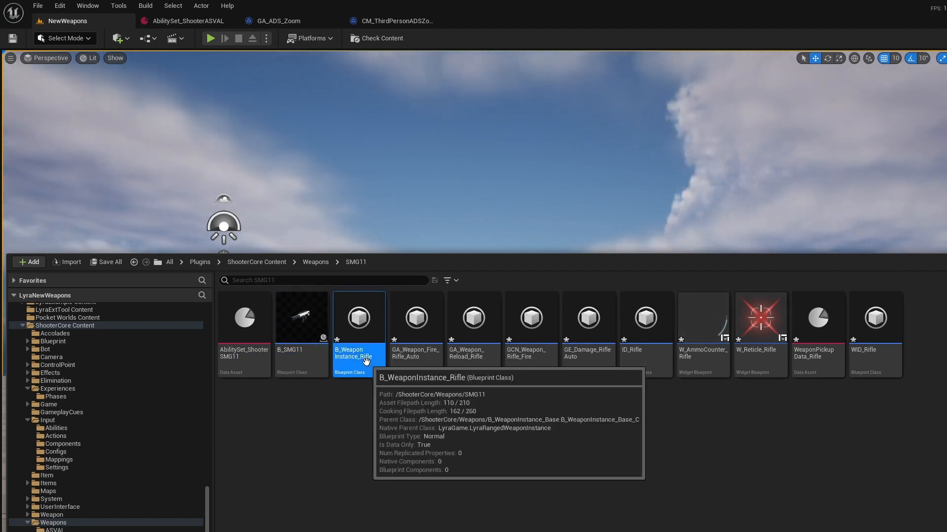
{"action": "key", "text": "F2"}
{"action": "key", "text": "End"}
{"action": "key", "text": "BackSpace"}
{"action": "key", "text": "BackSpace"}
{"action": "key", "text": "BackSpace"}
{"action": "key", "text": "BackSpace"}
{"action": "key", "text": "BackSpace"}
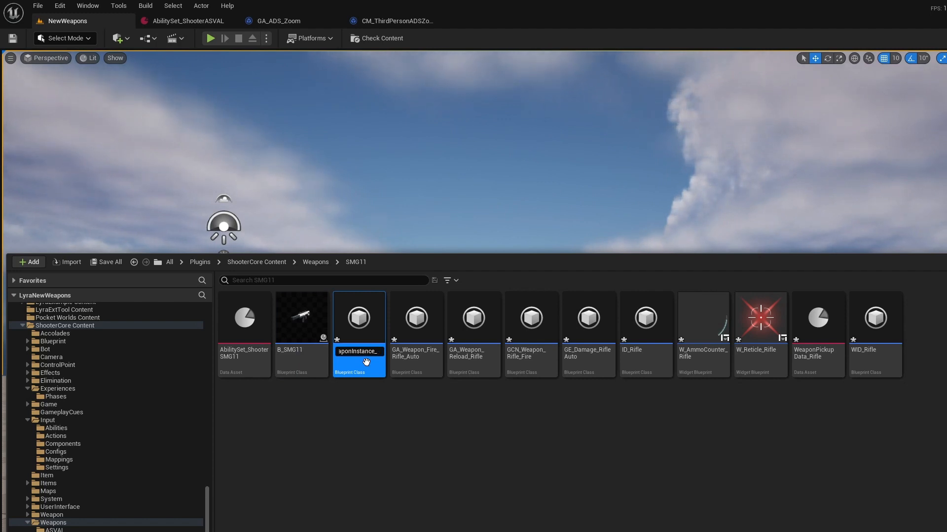
{"action": "type", "text": "SMG11"}
{"action": "key", "text": "Return"}
Rename the copied automatic fire ability GA_Weapon_Fire_Rifle_Auto to GA_Weapon_Fire_SMG11_Auto.
{"action": "left_click", "coordinate": [417, 373]}
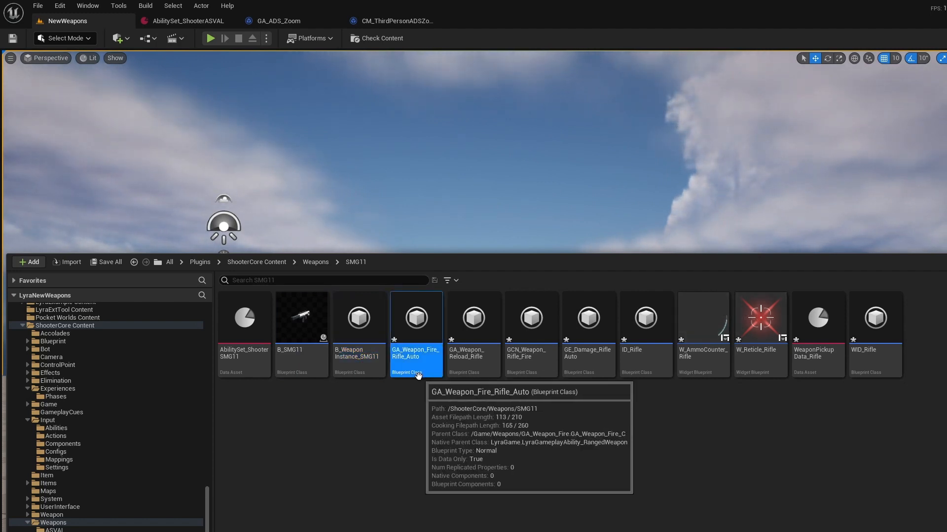
{"action": "key", "text": "F2"}
{"action": "key", "text": "End"}
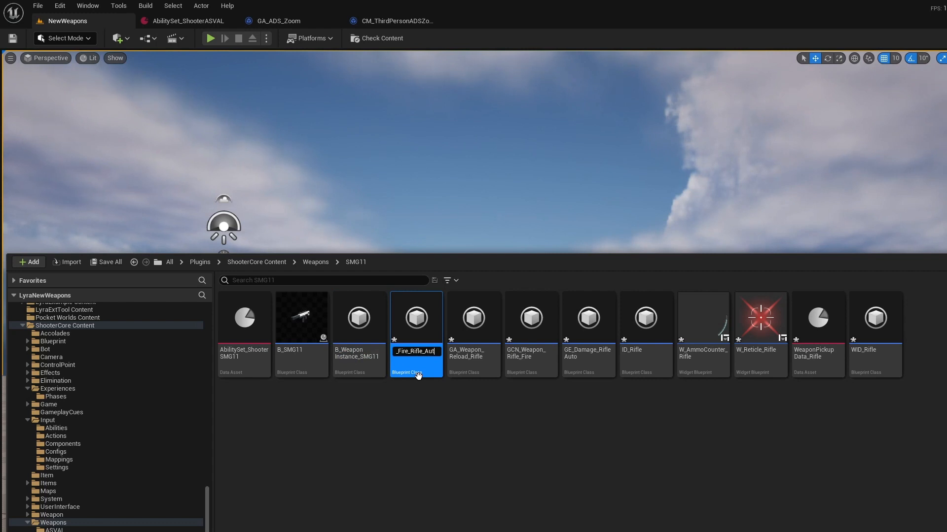
{"action": "type", "text": "o"}
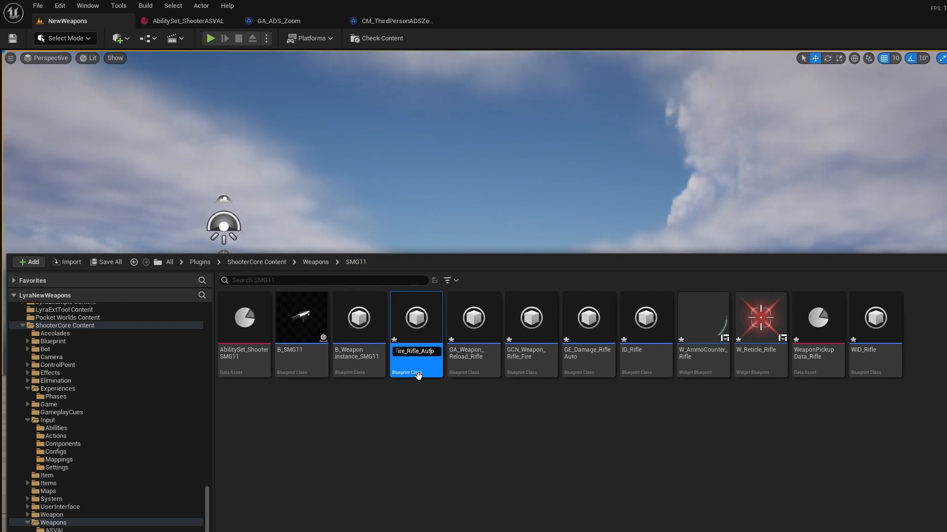
{"action": "key", "text": "BackSpace"}
{"action": "key", "text": "BackSpace"}
{"action": "key", "text": "BackSpace"}
{"action": "key", "text": "BackSpace"}
{"action": "key", "text": "BackSpace"}
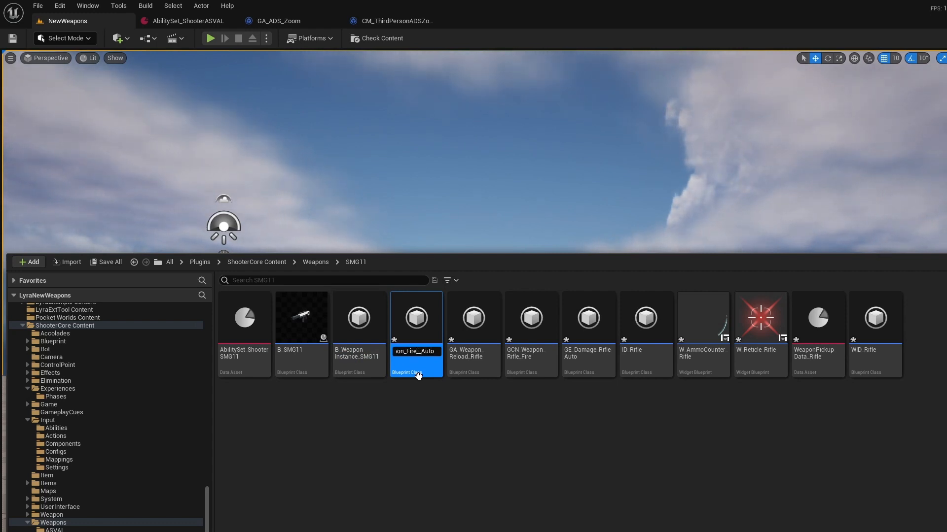
{"action": "key", "text": "shift+End"}
{"action": "key", "text": "ctrl+v"}
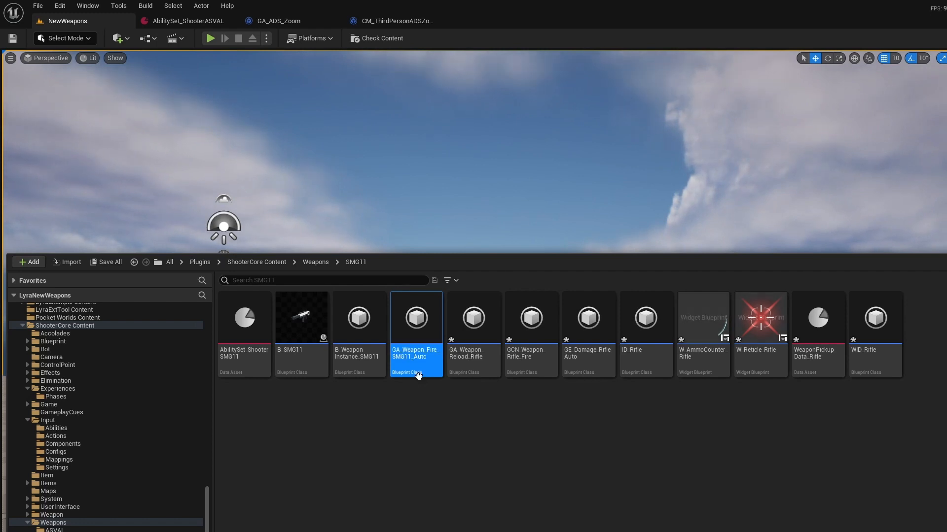
{"action": "key", "text": "Return"}
Rename the copied reload ability GA_Weapon_Reload_Rifle to GA_Weapon_SMG11_Rifle.
{"action": "left_click", "coordinate": [474, 364]}
{"action": "key", "text": "F2"}
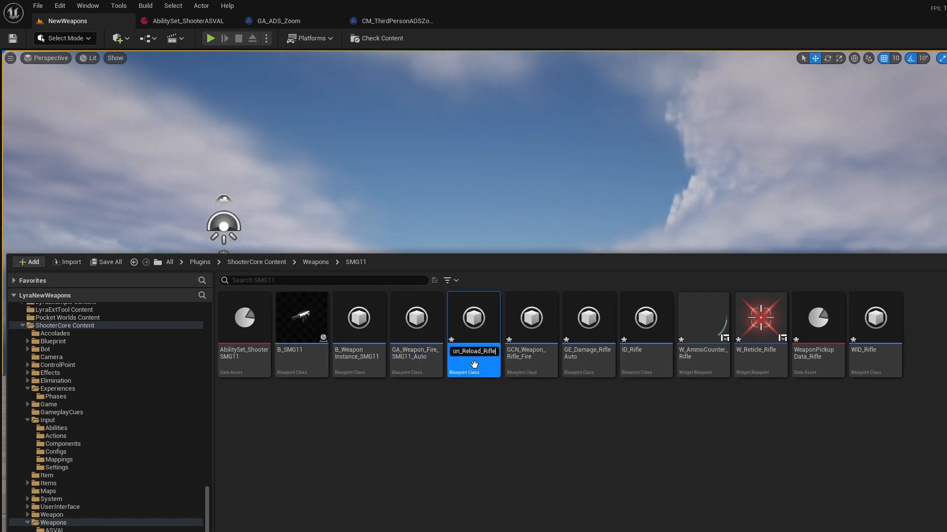
{"action": "key", "text": "BackSpace"}
{"action": "key", "text": "BackSpace"}
{"action": "key", "text": "BackSpace"}
{"action": "key", "text": "BackSpace"}
{"action": "key", "text": "BackSpace"}
{"action": "key", "text": "BackSpace"}
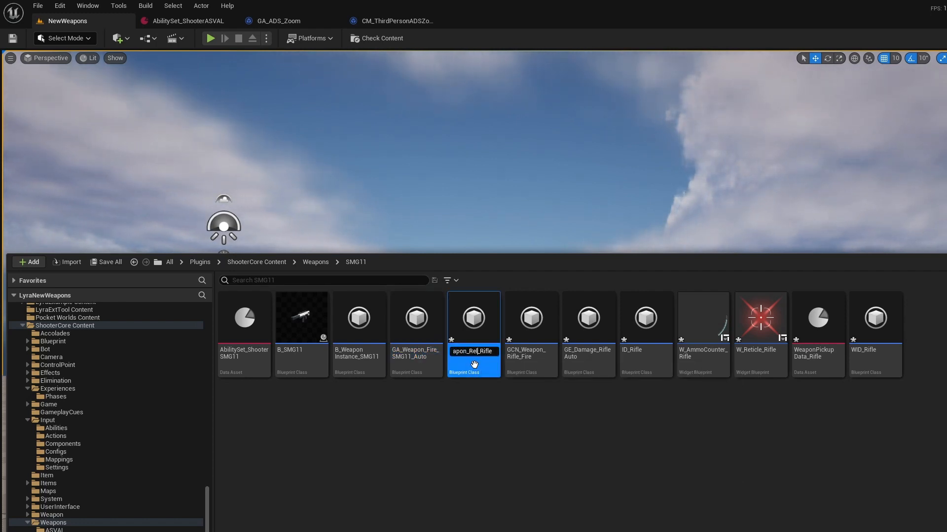
{"action": "key", "text": "ctrl+v"}
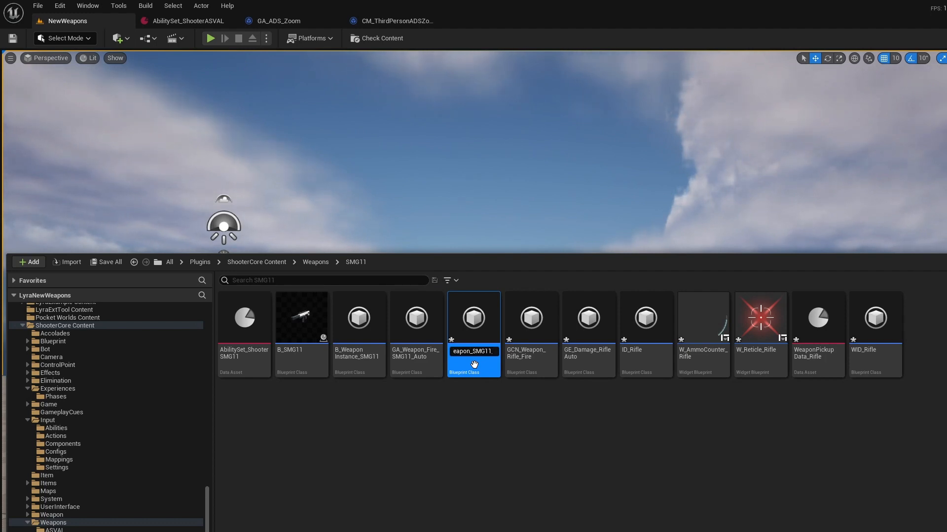
{"action": "key", "text": "Return"}
Rename the copied fire cue GCN_Weapon_Rifle_Fire to GCN_Weapon_SMG11_Fire.
{"action": "left_click", "coordinate": [541, 376]}
{"action": "key", "text": "F2"}
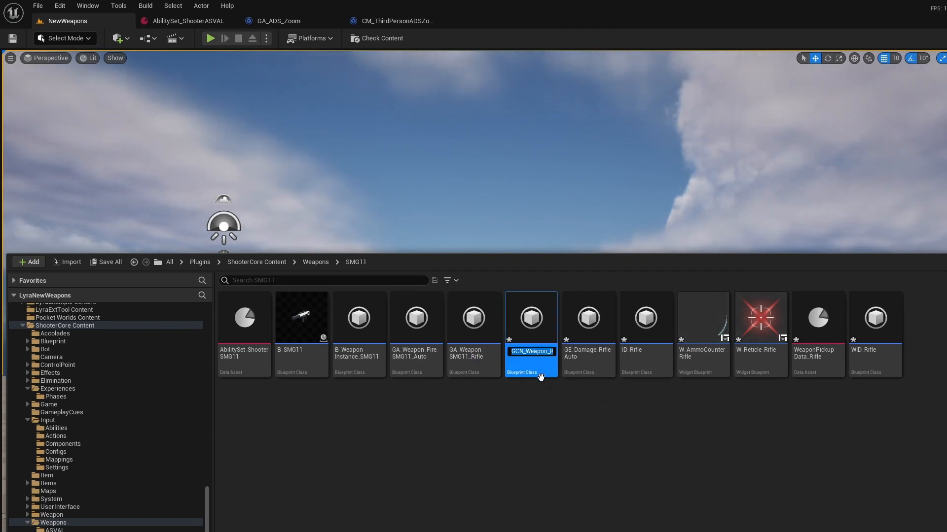
{"action": "key", "text": "End"}
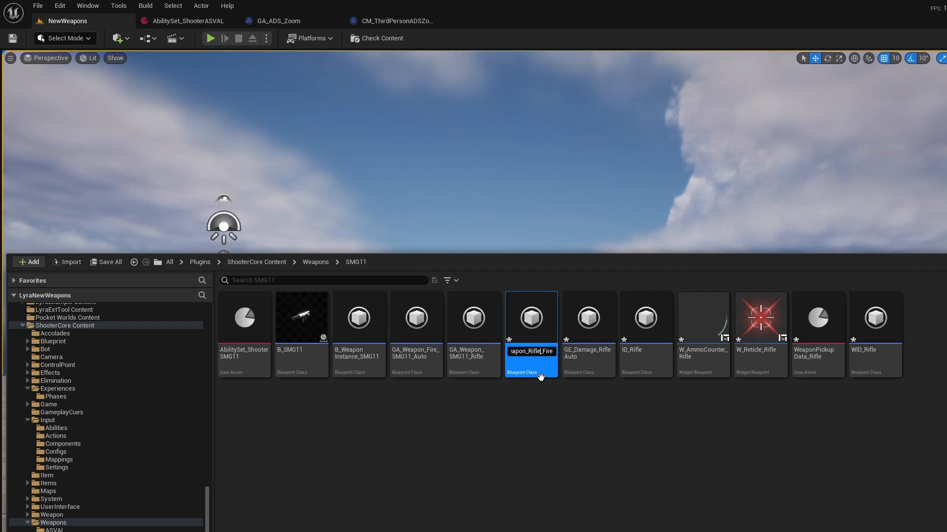
{"action": "key", "text": "Delete"}
{"action": "key", "text": "Delete"}
{"action": "key", "text": "Delete"}
{"action": "key", "text": "Delete"}
{"action": "key", "text": "Delete"}
{"action": "key", "text": "BackSpace"}
{"action": "key", "text": "BackSpace"}
{"action": "key", "text": "BackSpace"}
{"action": "key", "text": "BackSpace"}
{"action": "key", "text": "BackSpace"}
{"action": "type", "text": "SMG11"}
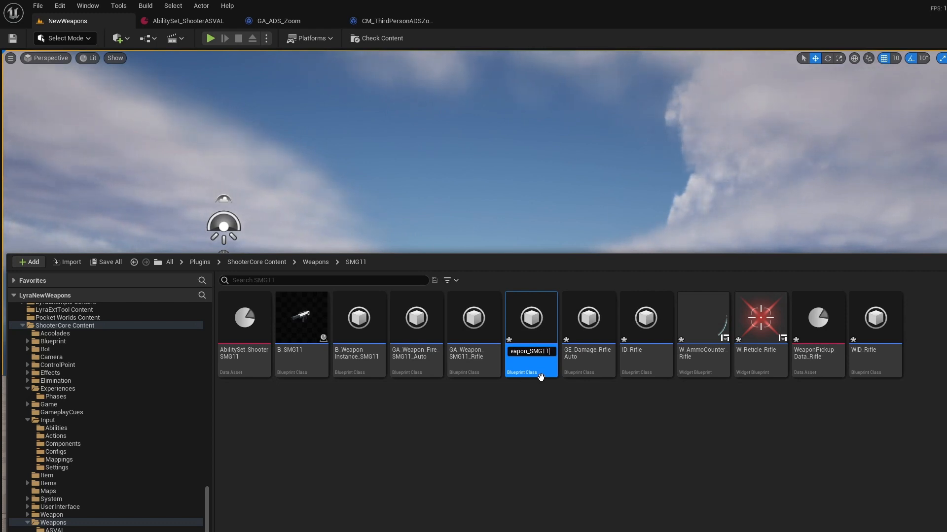
{"action": "key", "text": "Return"}
Rename the copied damage effect GE_Damage_RifleAuto to GE_Damage_SMG11Auto.
{"action": "left_click", "coordinate": [584, 360]}
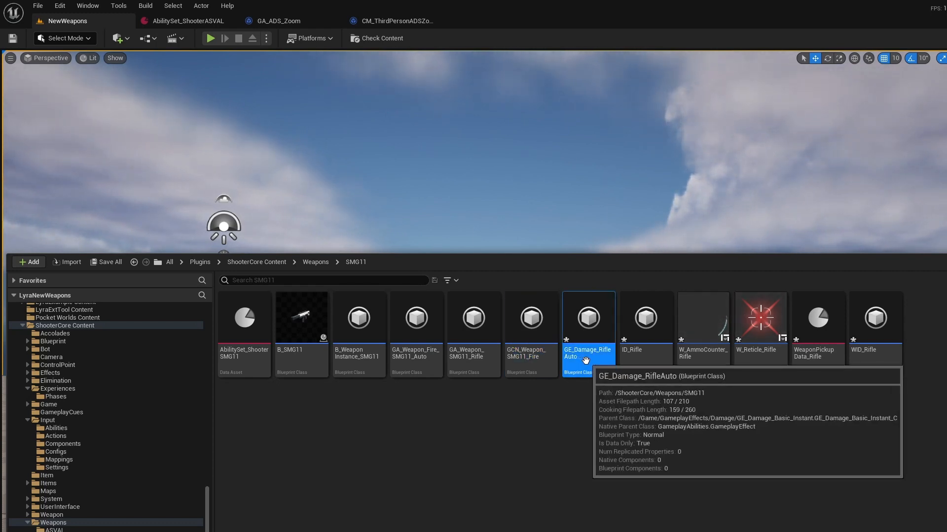
{"action": "key", "text": "F2"}
{"action": "key", "text": "End"}
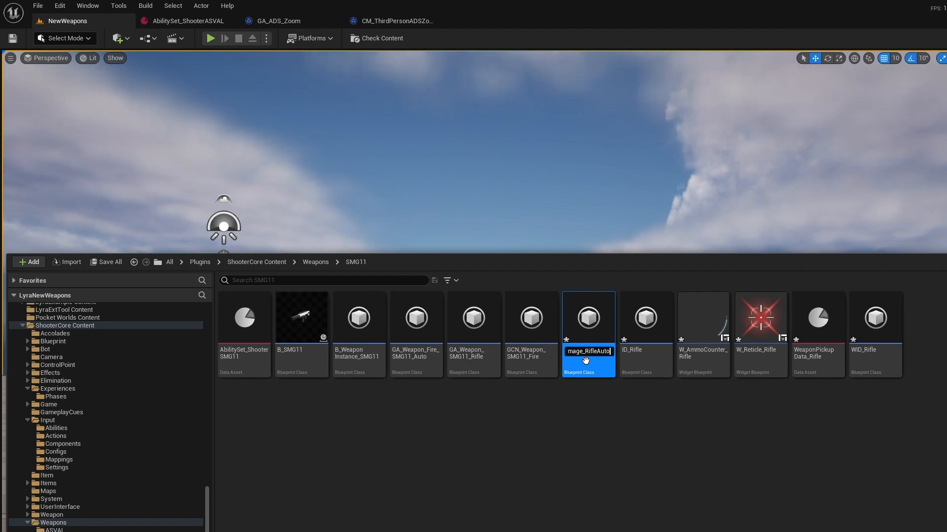
{"action": "key", "text": "BackSpace"}
{"action": "key", "text": "BackSpace"}
{"action": "key", "text": "BackSpace"}
{"action": "key", "text": "BackSpace"}
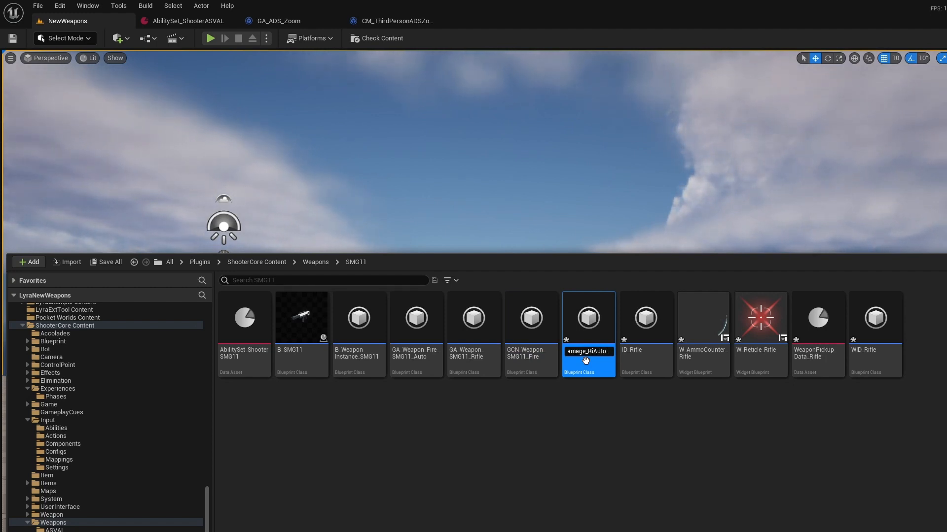
{"action": "type", "text": "SMG11"}
{"action": "key", "text": "Return"}
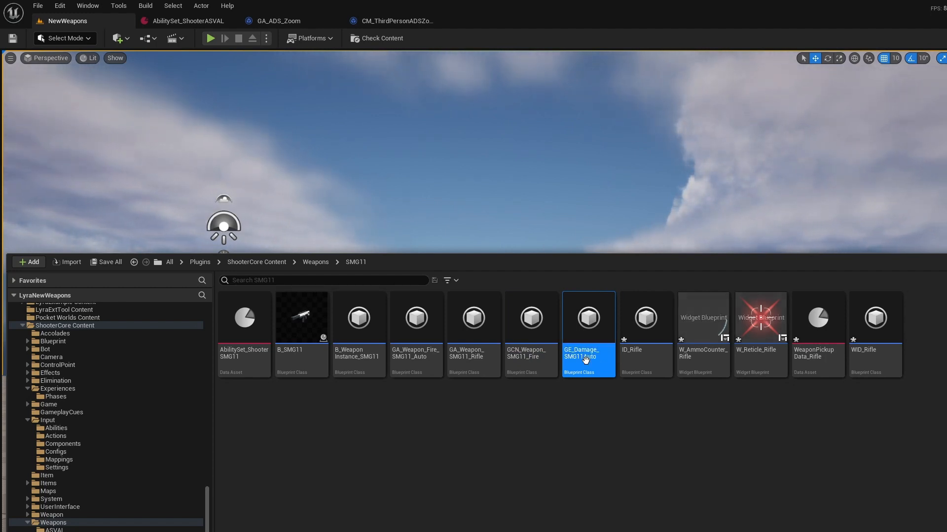
Rename the copied item definition ID_Rifle to ID_SMG11.
{"action": "left_click", "coordinate": [640, 368]}
{"action": "key", "text": "F2"}
{"action": "key", "text": "End"}
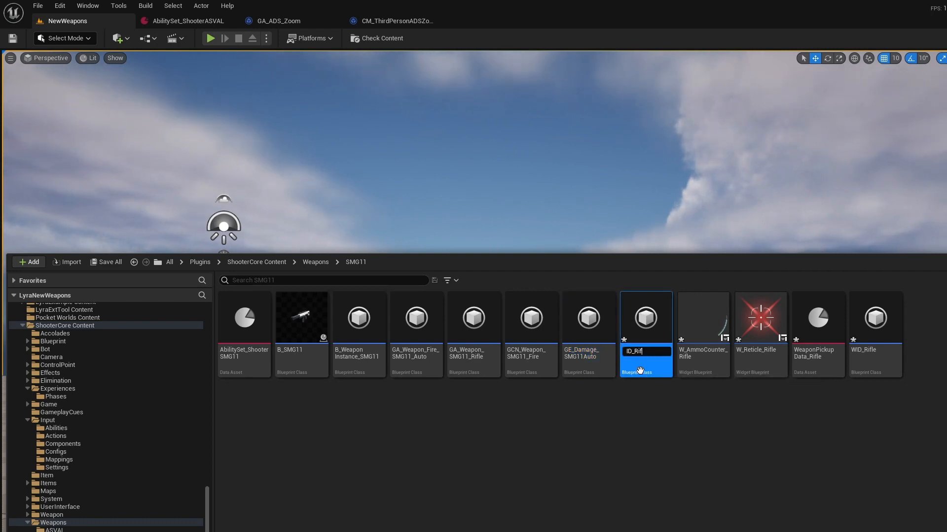
{"action": "type", "text": "SMG11"}
{"action": "key", "text": "Return"}
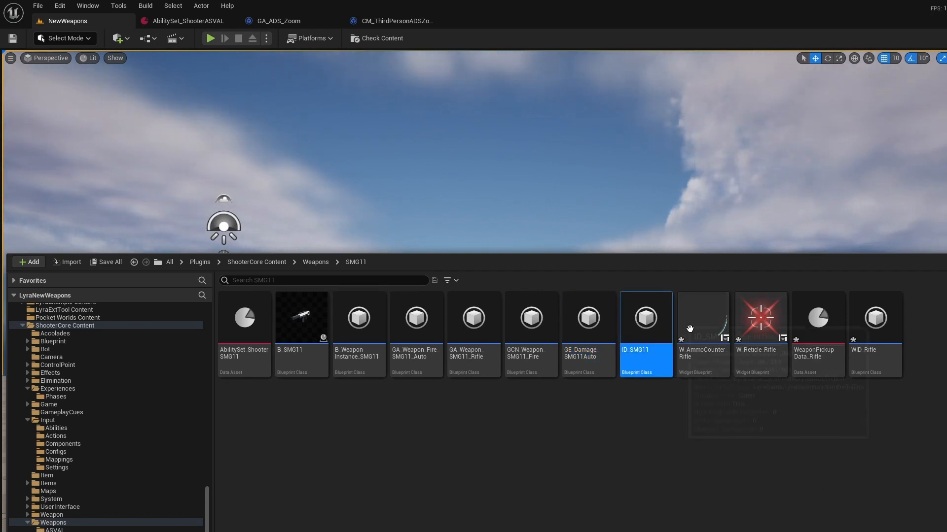
Rename the copied ammo counter widget W_AmmoCounter_Rifle to W_AmmoCounter_SMG11.
{"action": "left_click", "coordinate": [712, 366]}
{"action": "key", "text": "F2"}
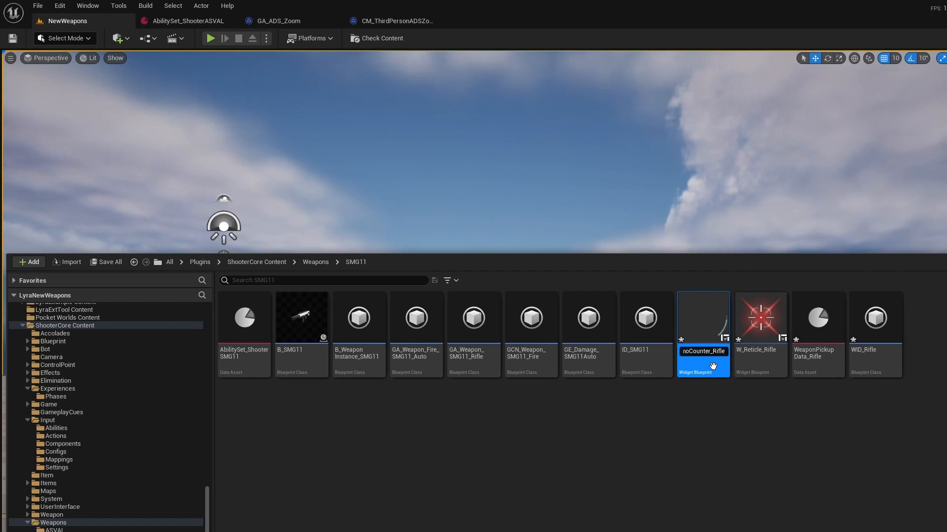
{"action": "key", "text": "End"}
{"action": "key", "text": "BackSpace"}
{"action": "key", "text": "BackSpace"}
{"action": "key", "text": "BackSpace"}
{"action": "key", "text": "BackSpace"}
{"action": "key", "text": "BackSpace"}
{"action": "type", "text": "SMG11"}
{"action": "key", "text": "Return"}
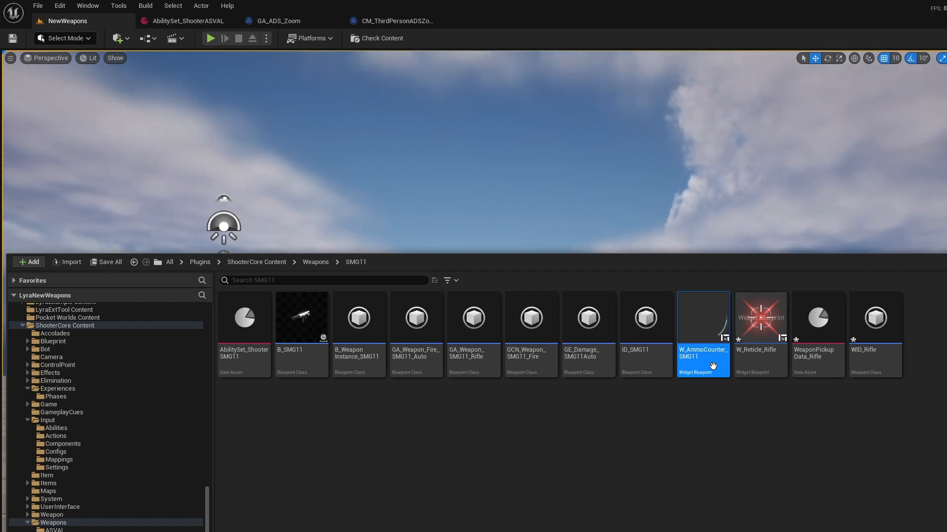
Rename the copied reticle widget W_Reticle_Rifle to W_Reticle_SMG11.
{"action": "left_click", "coordinate": [777, 362]}
{"action": "key", "text": "F2"}
{"action": "key", "text": "End"}
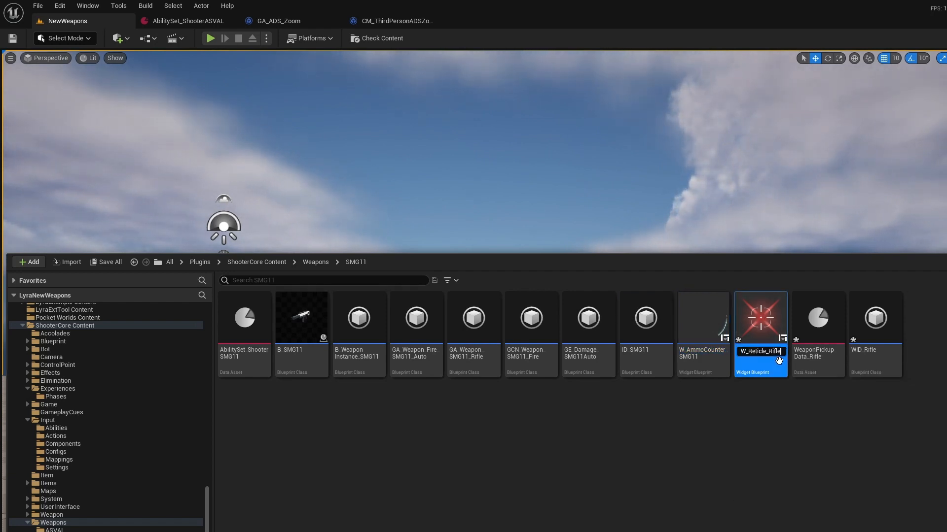
{"action": "type", "text": "SMG11"}
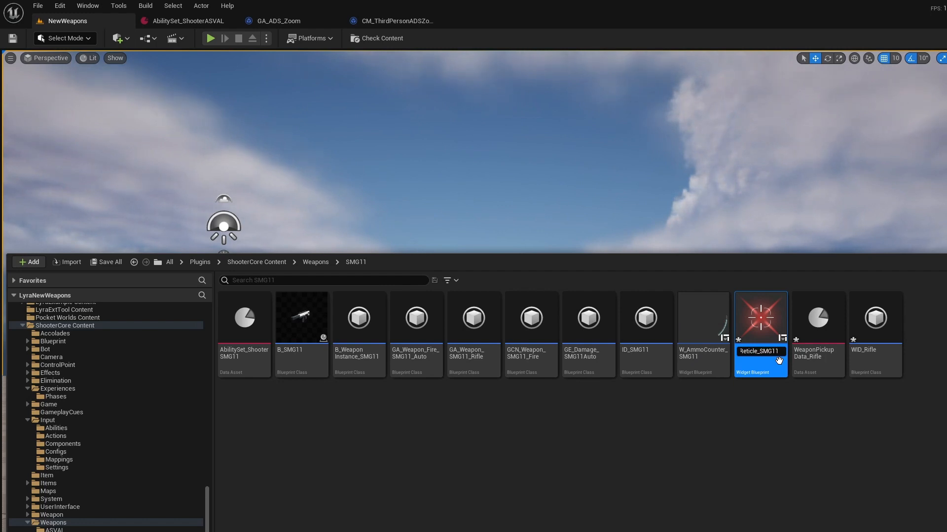
{"action": "key", "text": "Return"}
Rename the copied pickup data asset WeaponPickupData_Rifle to WeaponPickupData_SMG11.
{"action": "left_click", "coordinate": [837, 356]}
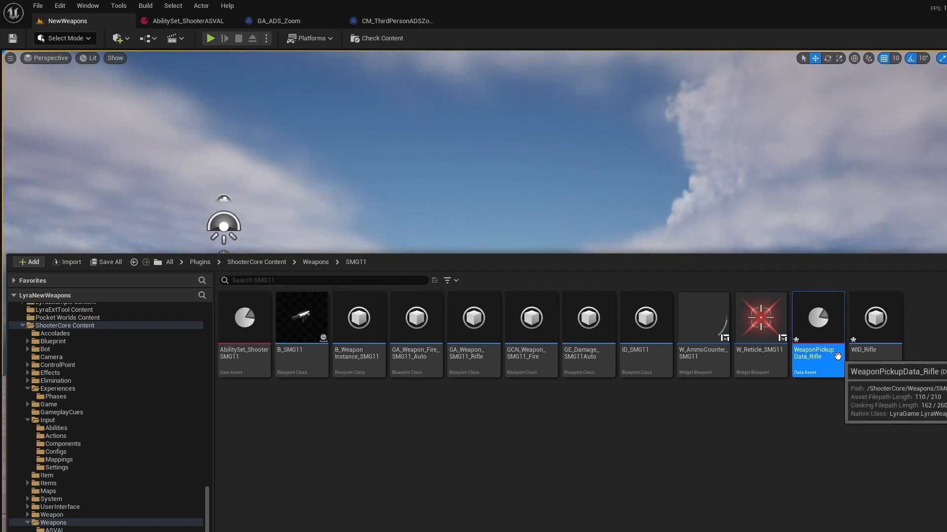
{"action": "key", "text": "F2"}
{"action": "key", "text": "End"}
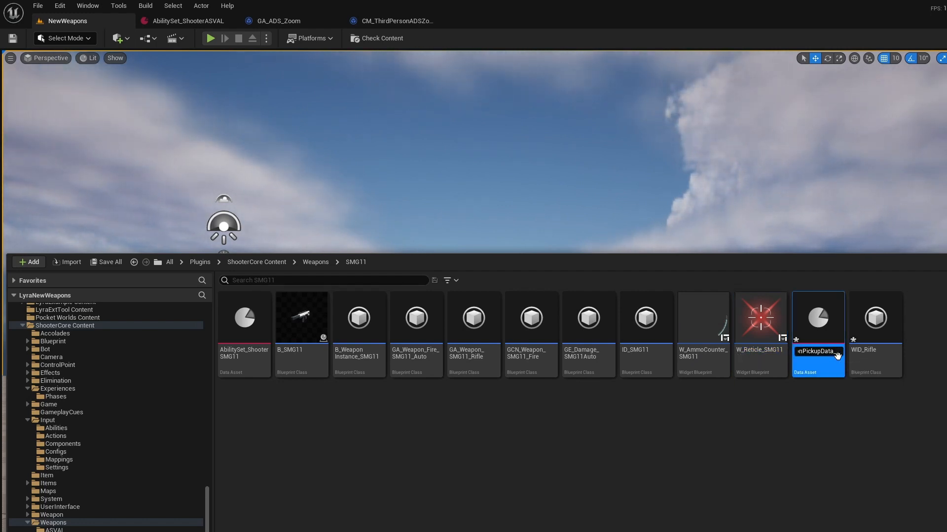
{"action": "type", "text": "SMG11"}
{"action": "key", "text": "Return"}
Rename the copied weapon item definition WID_Rifle to WID_SMG11.
{"action": "left_click", "coordinate": [857, 362]}
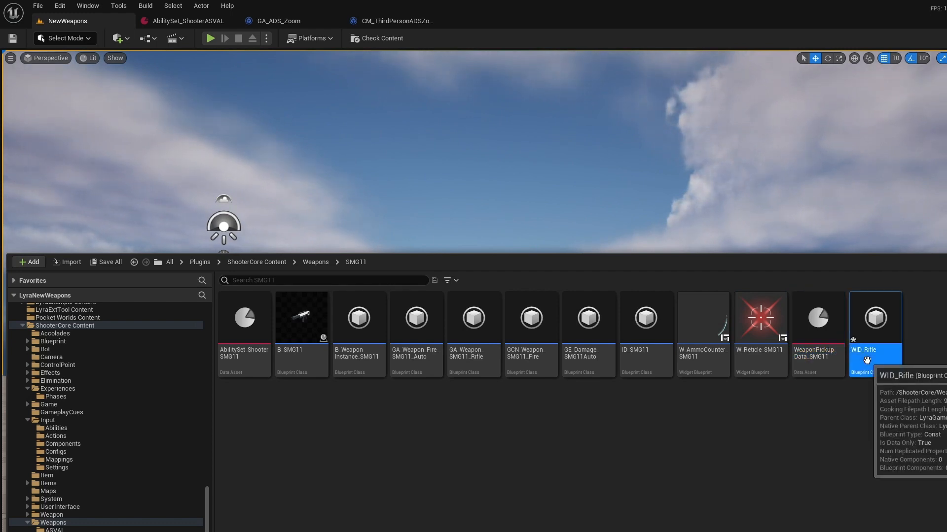
{"action": "key", "text": "F2"}
{"action": "key", "text": "End"}
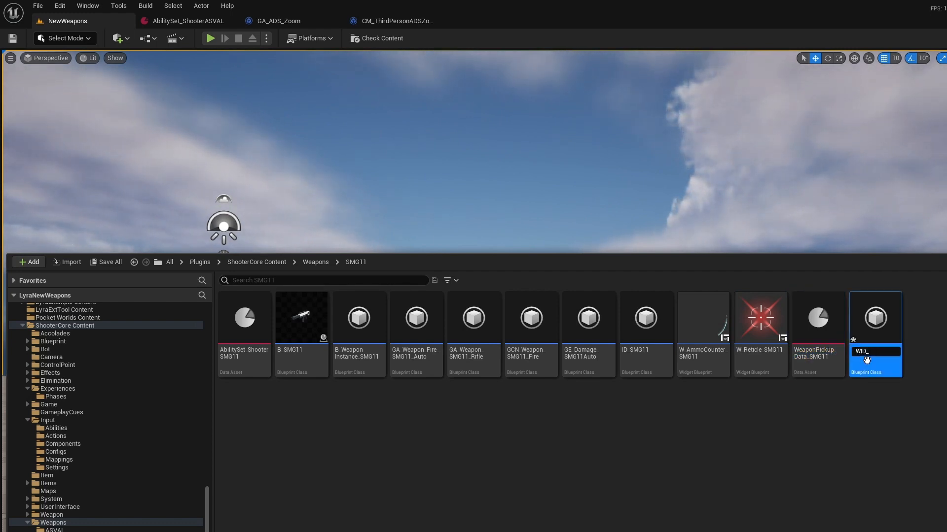
{"action": "key", "text": "Return"}
{"action": "left_click", "coordinate": [566, 462]}
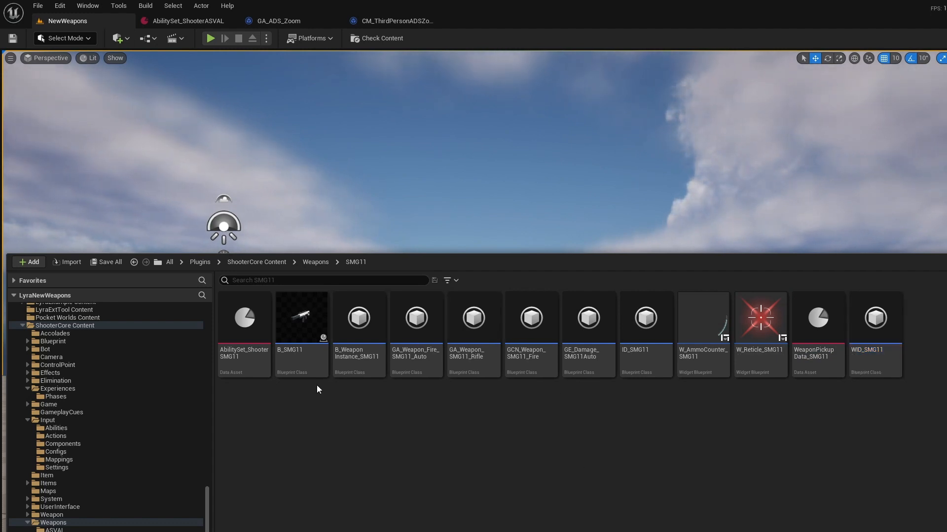
Open B_SMG11 in the full Blueprint editor and display its weapon mesh in the viewport.
{"action": "double_click", "coordinate": [308, 372]}
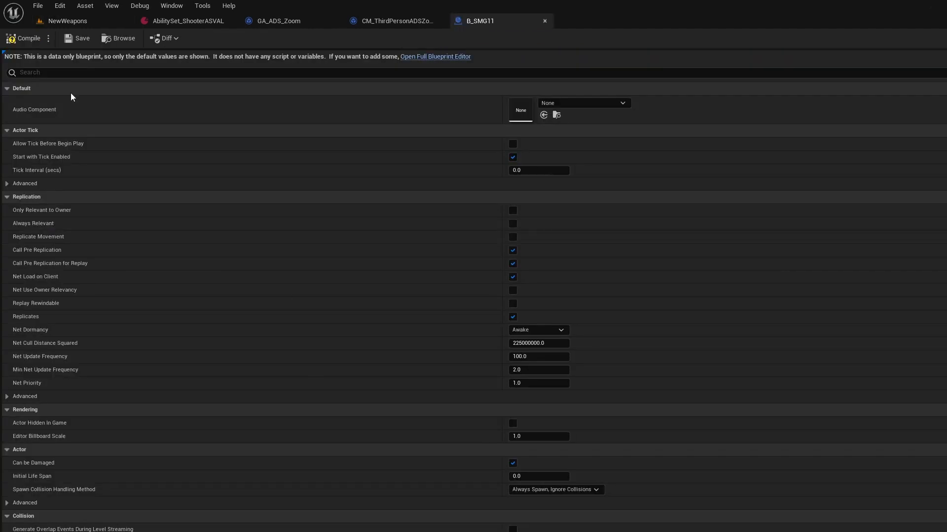
{"action": "left_click", "coordinate": [24, 43]}
{"action": "left_click", "coordinate": [423, 57]}
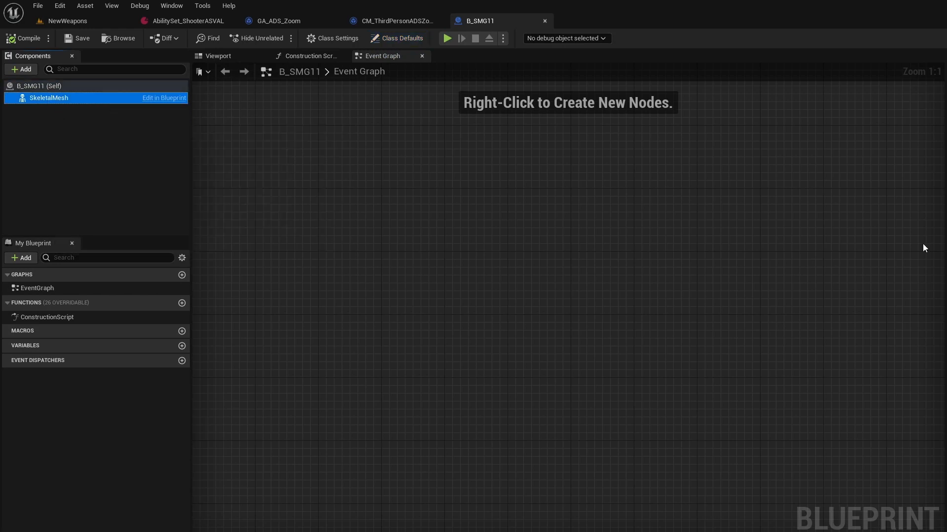
{"action": "left_click", "coordinate": [257, 56]}
{"action": "right_click_drag", "start_coordinate": [567, 302], "coordinate": [700, 217]}
Replace the rifle mesh of B_SMG11's SkeletalMesh component with SK_SMG11_Nostock_X from the FPS_Weapon_Bundle SMG11 meshes folder.
{"action": "key", "text": "ctrl+space"}
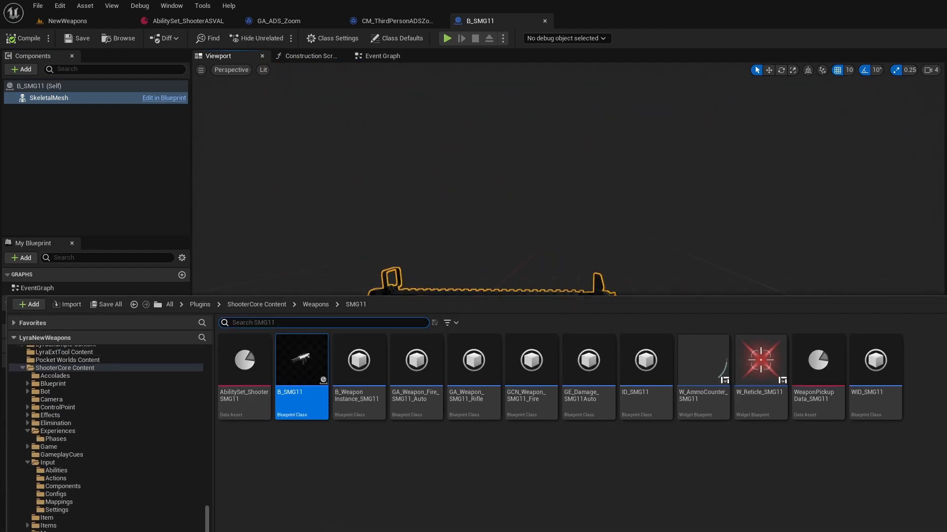
{"action": "left_click_drag", "start_coordinate": [207, 528], "coordinate": [224, 383]}
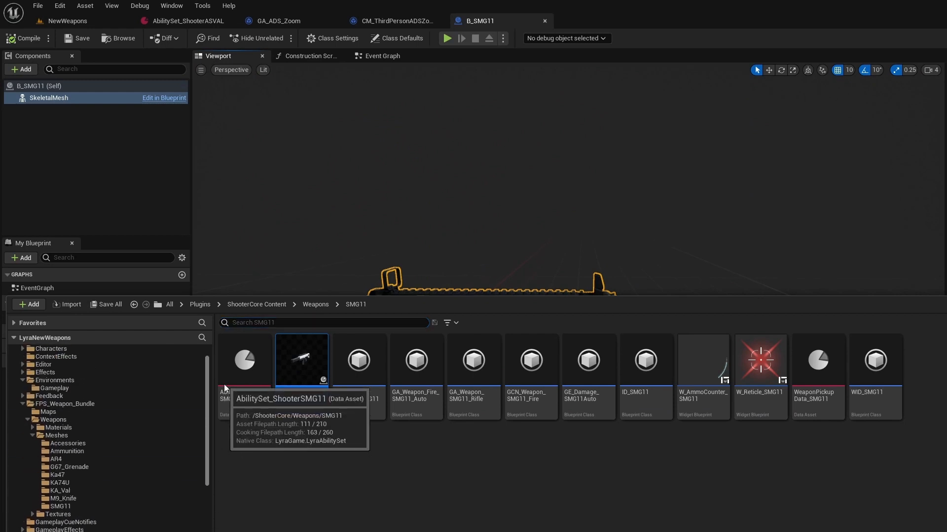
{"action": "scroll", "coordinate": [78, 453], "scroll_direction": "up", "scroll_amount": 2}
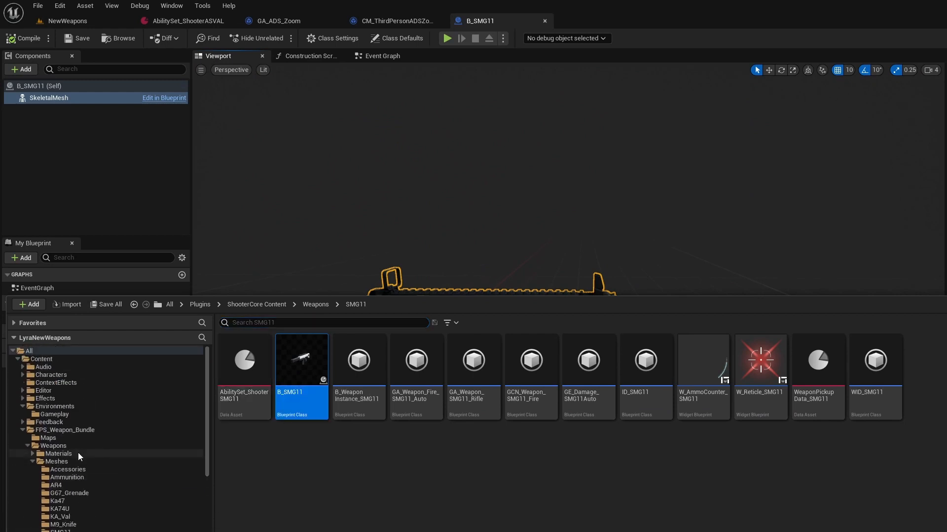
{"action": "scroll", "coordinate": [70, 446], "scroll_direction": "down", "scroll_amount": 2}
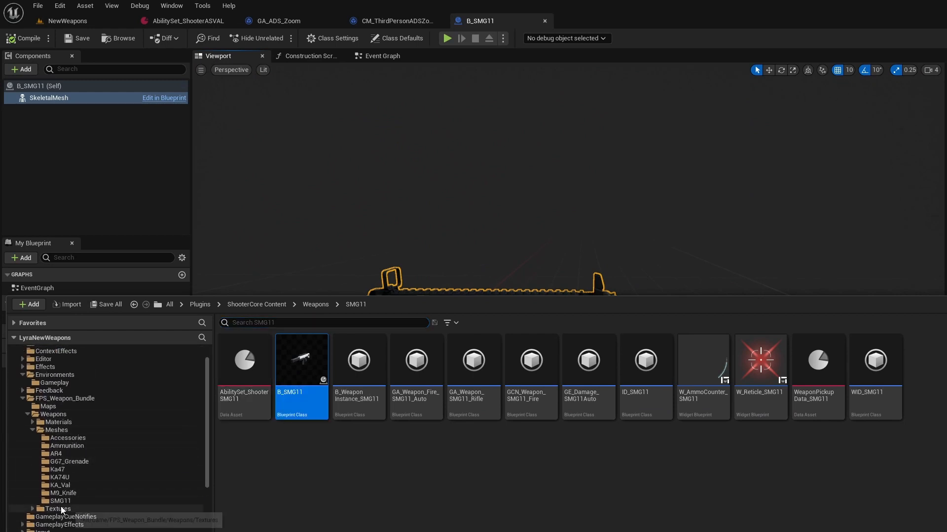
{"action": "left_click", "coordinate": [60, 501]}
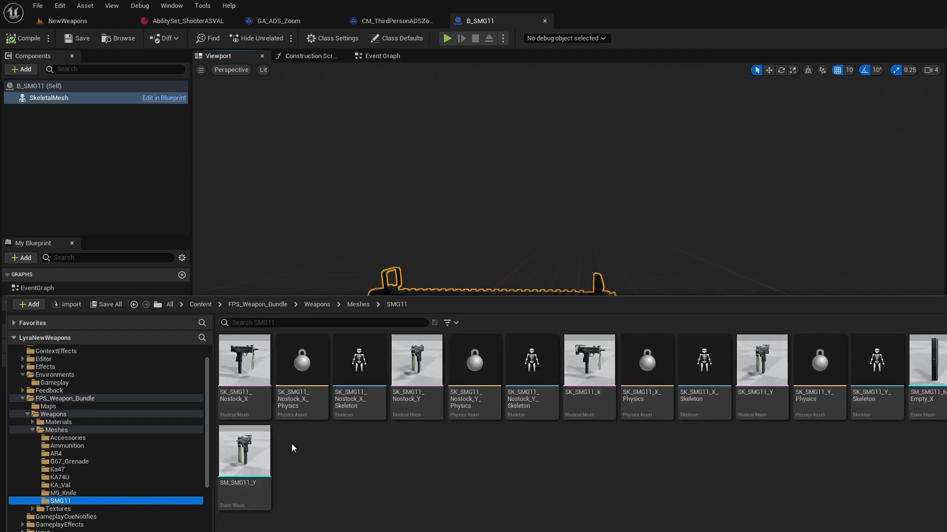
{"action": "left_click", "coordinate": [241, 402]}
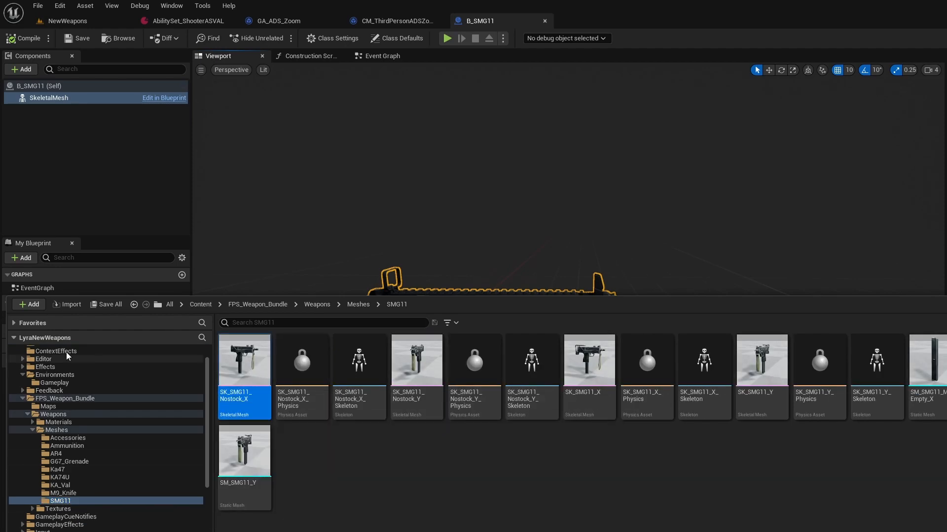
{"action": "left_click", "coordinate": [472, 318]}
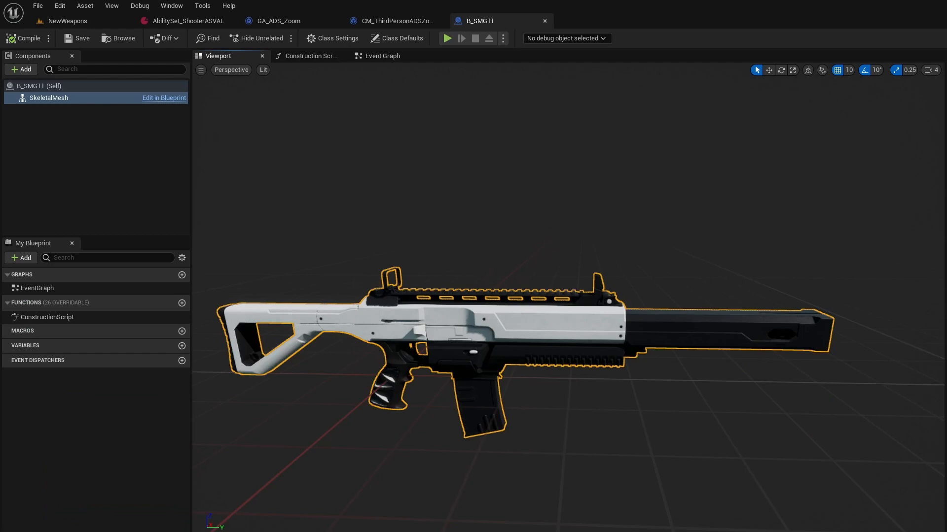
{"action": "right_click_drag", "start_coordinate": [472, 318], "coordinate": [429, 259]}
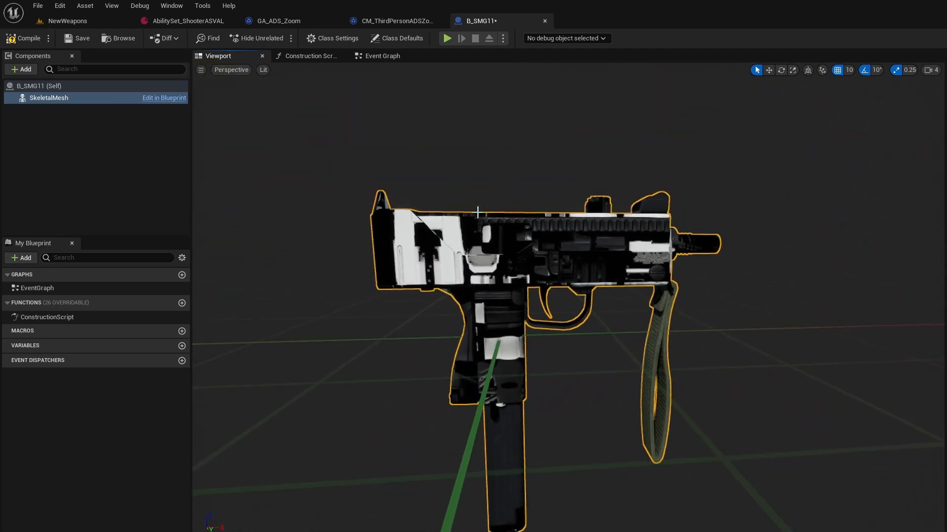
Open the SMG11 materials folder of FPS_Weapon_Bundle to find materials for the gun mesh.
{"action": "key", "text": "ctrl+space"}
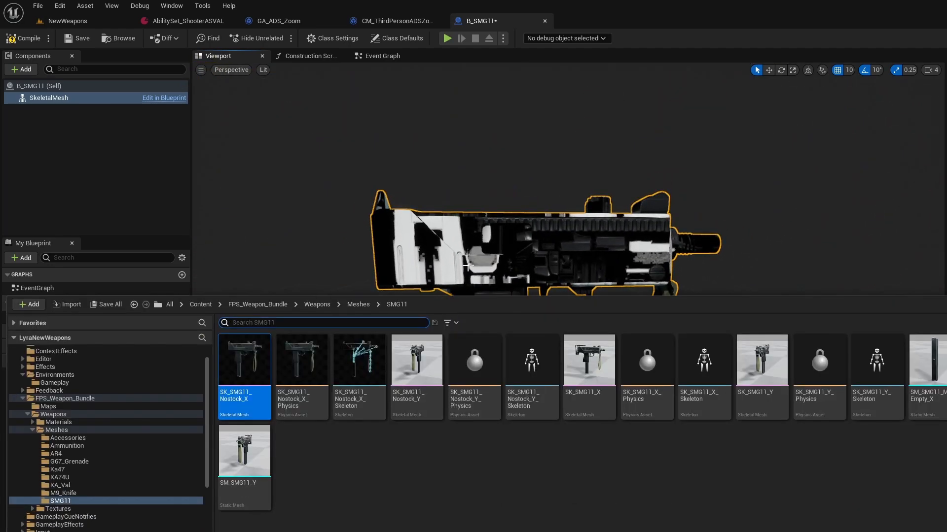
{"action": "left_click", "coordinate": [317, 305]}
{"action": "double_click", "coordinate": [244, 362]}
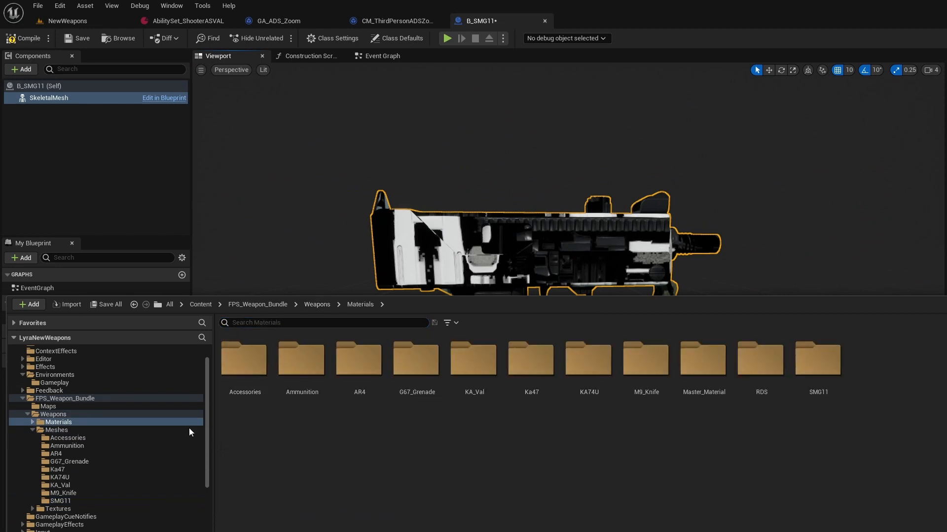
{"action": "double_click", "coordinate": [803, 377]}
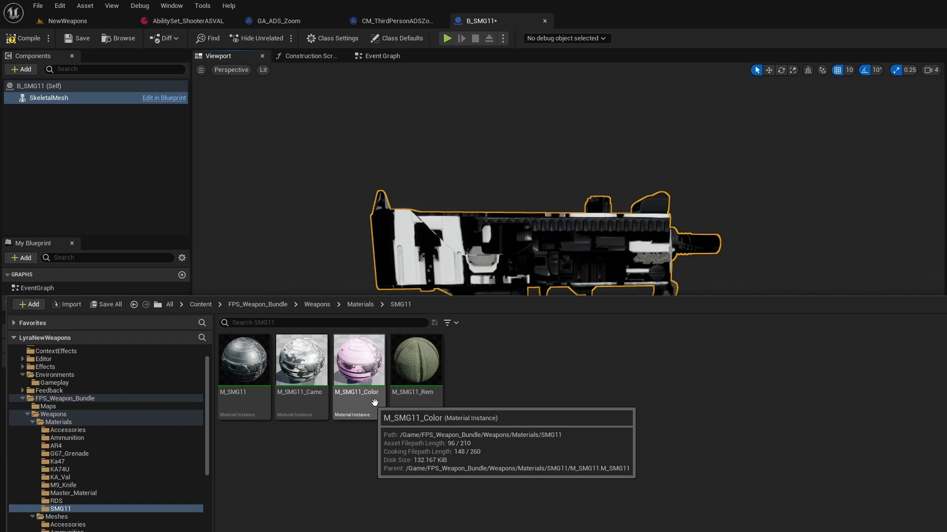
Try M_SMG11_Rem and M_SMG11_Color as the gun body's material.
{"action": "double_click", "coordinate": [429, 404]}
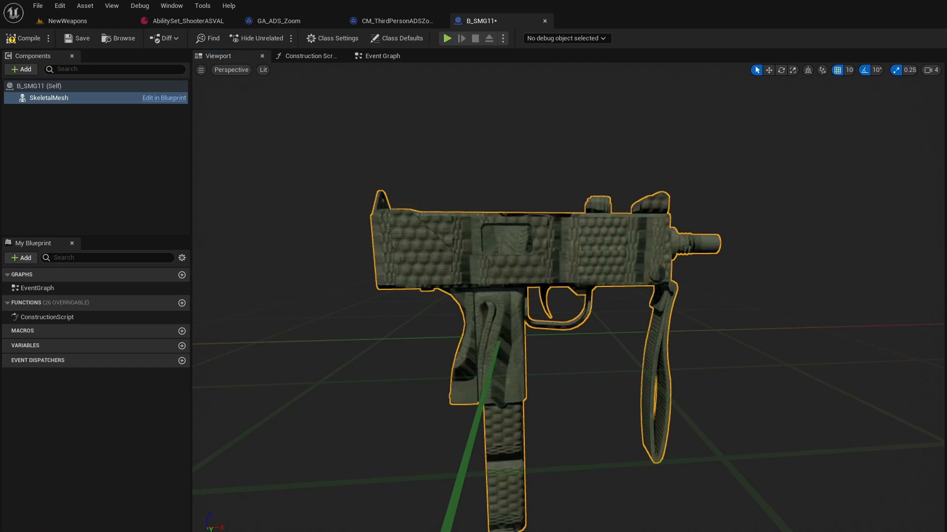
{"action": "key", "text": "ctrl+space"}
{"action": "left_click", "coordinate": [364, 415]}
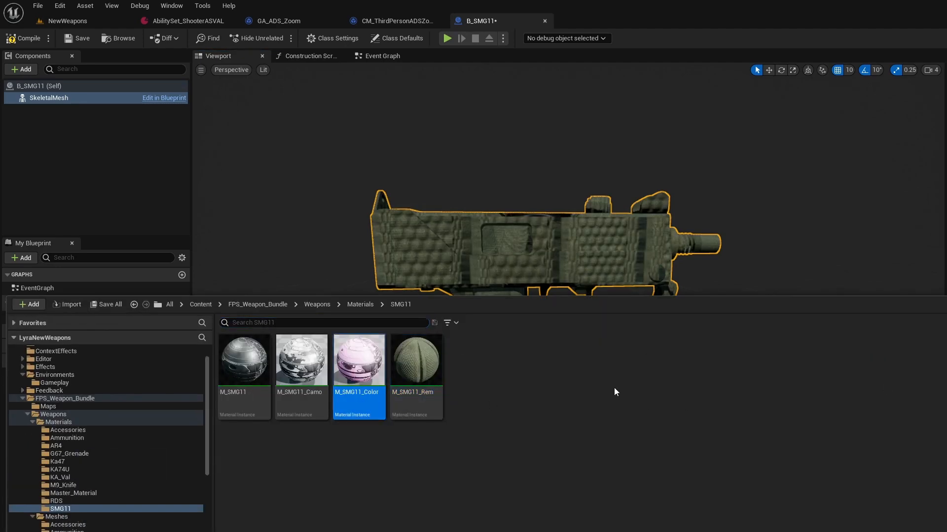
{"action": "key", "text": "ctrl+space"}
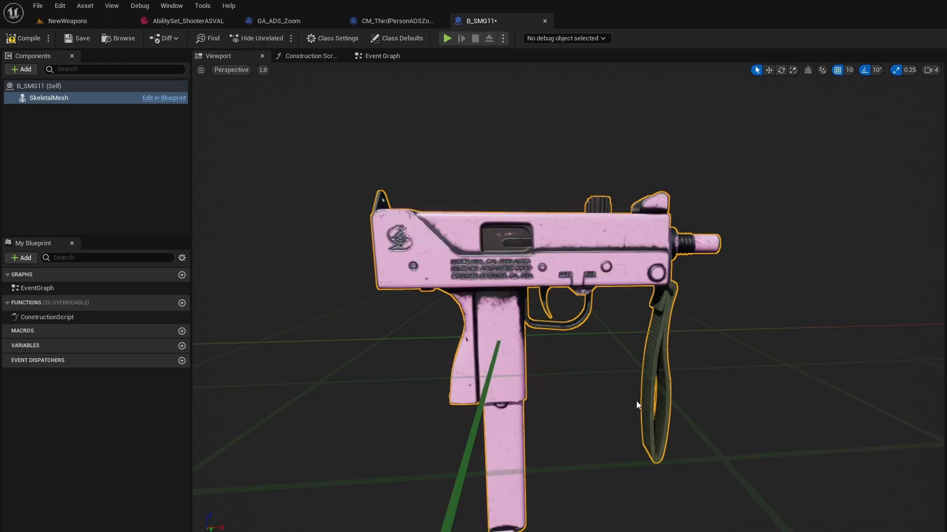
Try the M_SMG11_Camo material on the gun body.
{"action": "key", "text": "ctrl+space"}
{"action": "left_click", "coordinate": [302, 365]}
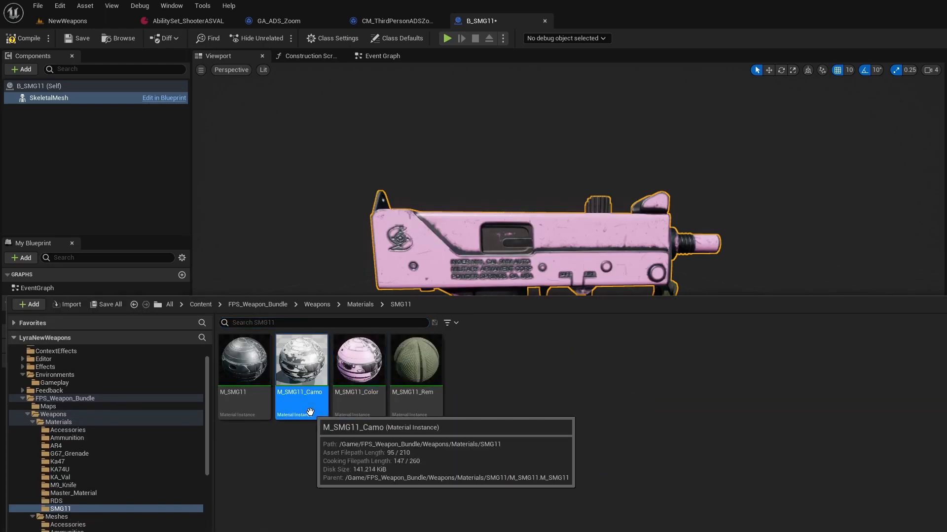
{"action": "key", "text": "ctrl+space"}
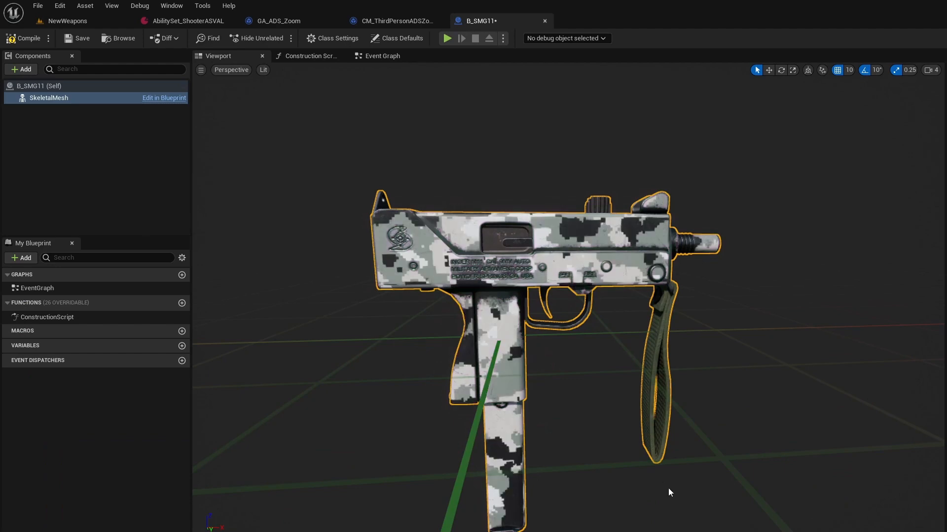
Try the plain M_SMG11 material on the gun body.
{"action": "key", "text": "ctrl+space"}
{"action": "left_click", "coordinate": [236, 410]}
{"action": "key", "text": "ctrl+space"}
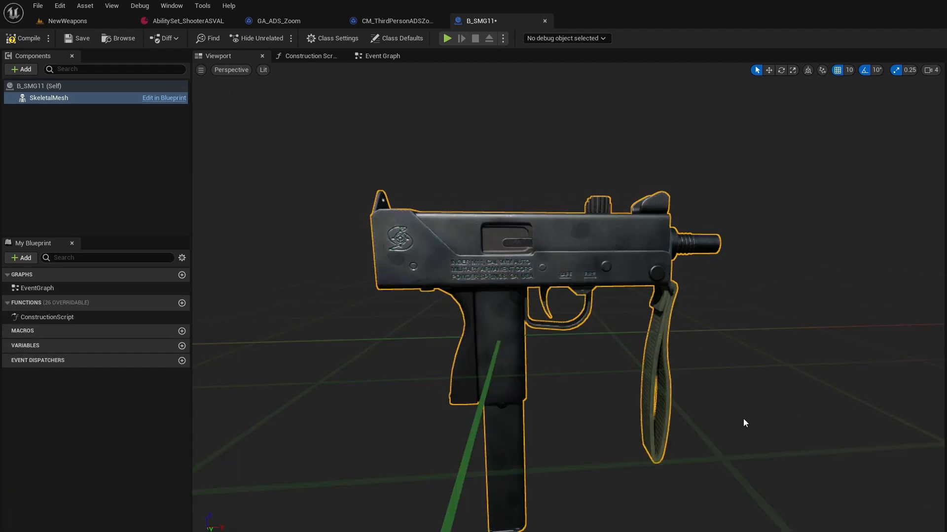
{"action": "key", "text": "ctrl+space"}
{"action": "key", "text": "ctrl+space"}
{"action": "key", "text": "ctrl+space"}
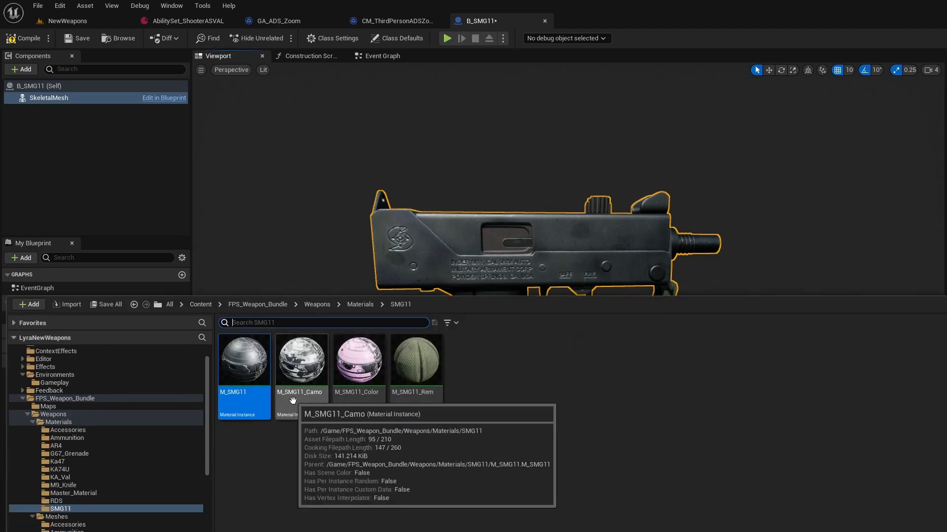
{"action": "key", "text": "ctrl+space"}
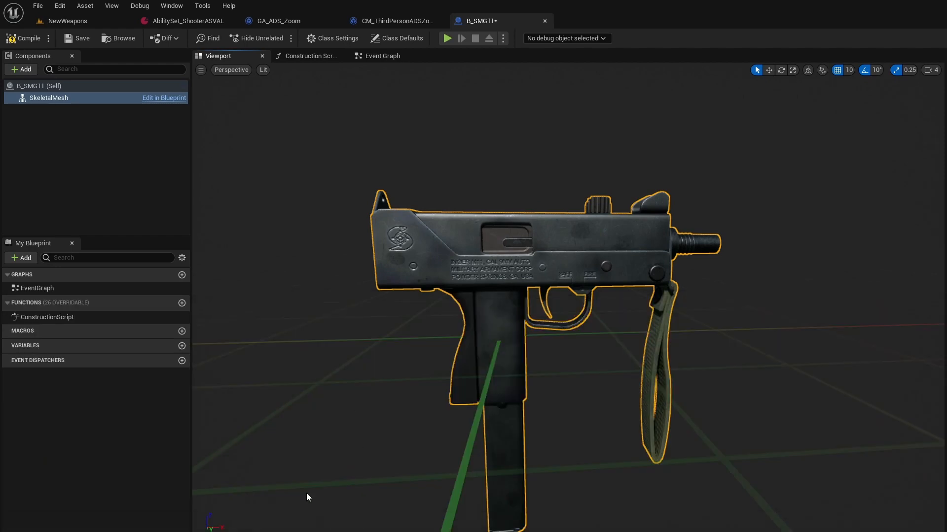
Apply the M_SMG11_Color material to the gun body and compile the B_SMG11 blueprint.
{"action": "key", "text": "ctrl+space"}
{"action": "left_click", "coordinate": [352, 405]}
{"action": "key", "text": "ctrl+space"}
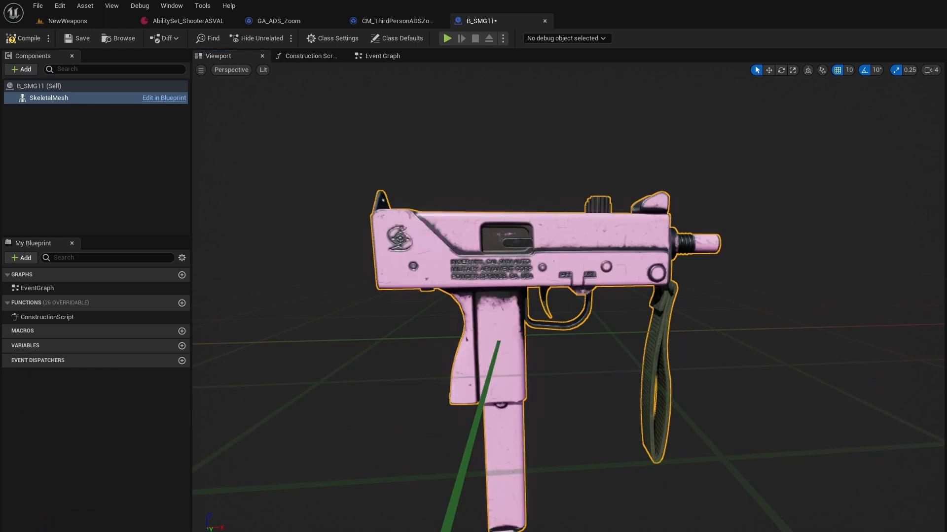
{"action": "left_click", "coordinate": [26, 38]}
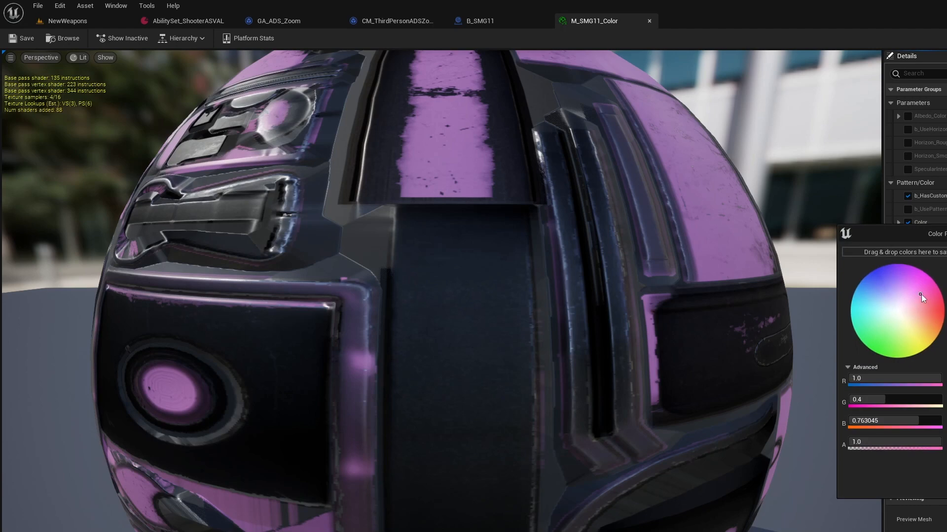
Set the Color parameter of M_SMG11_Color to cyan (R 0.0, G 1.0, B 0.90713), then save and close the material instance.
{"action": "left_click_drag", "start_coordinate": [919, 294], "coordinate": [836, 318]}
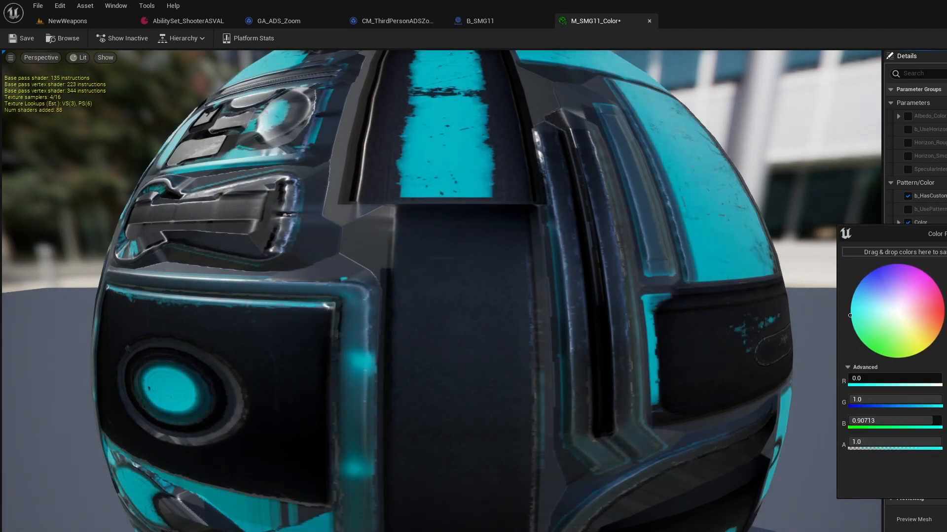
{"action": "left_click", "coordinate": [893, 521]}
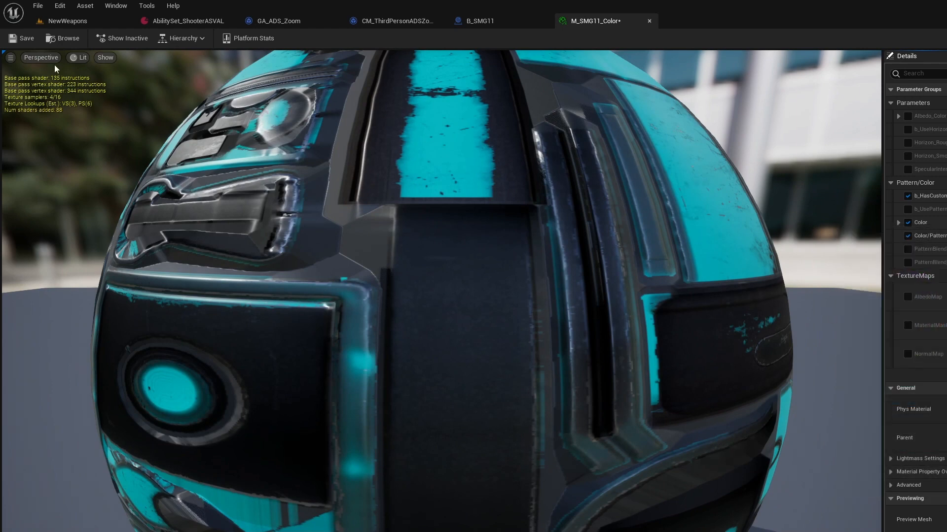
{"action": "left_click", "coordinate": [13, 39]}
{"action": "left_click", "coordinate": [649, 20]}
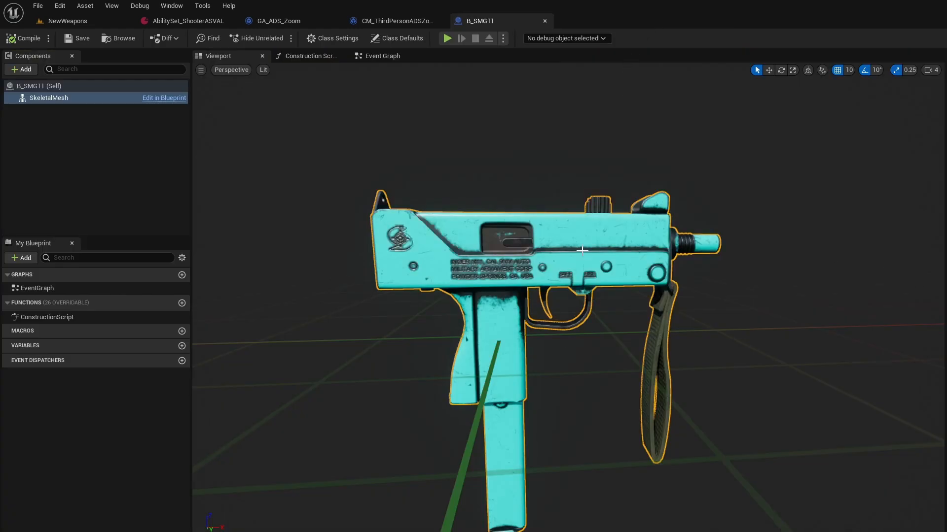
Create an Animation Blueprint named ABP_SMG11 from the SK_SMG11_Nostock_X skeletal mesh.
{"action": "mouse_move", "coordinate": [591, 258]}
{"action": "left_mouse_down"}
{"action": "mouse_move", "coordinate": [512, 259]}
{"action": "mouse_move", "coordinate": [590, 259]}
{"action": "left_mouse_up"}
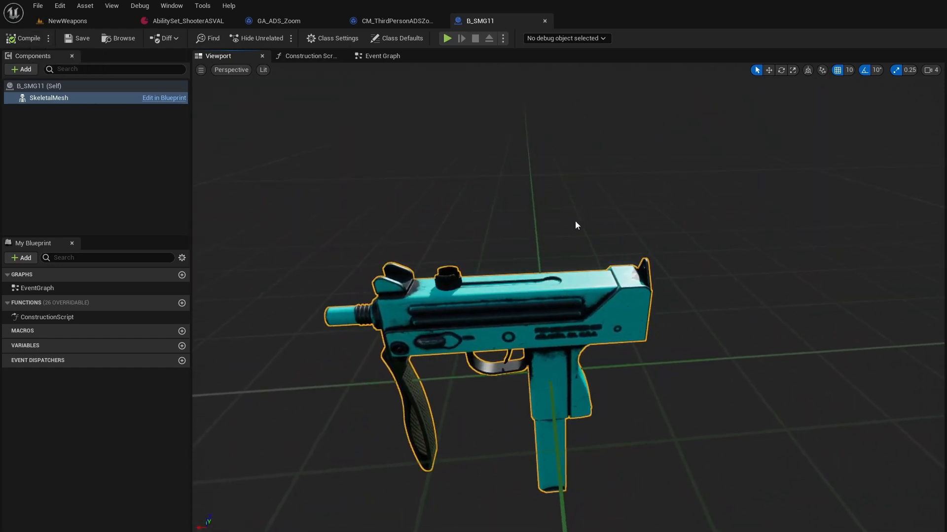
{"action": "key", "text": "ctrl+space"}
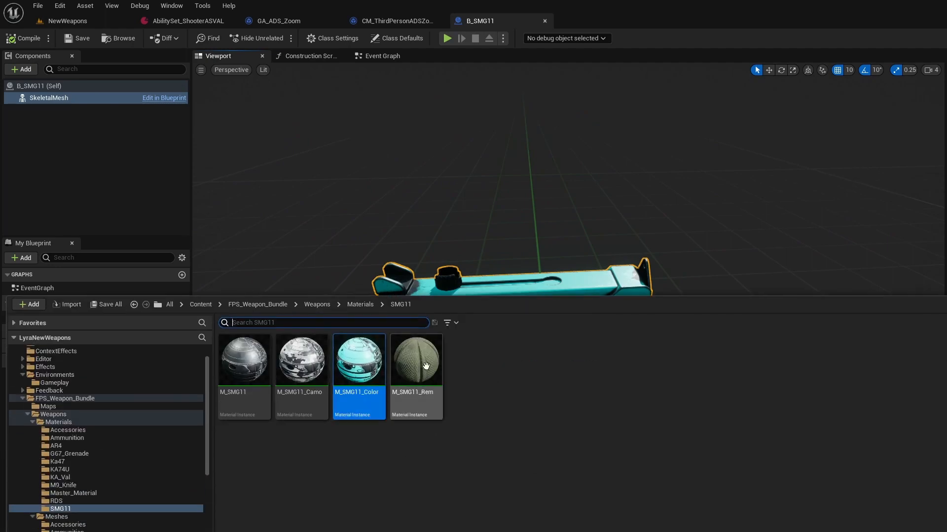
{"action": "key", "text": "ctrl+space"}
{"action": "key", "text": "ctrl+space"}
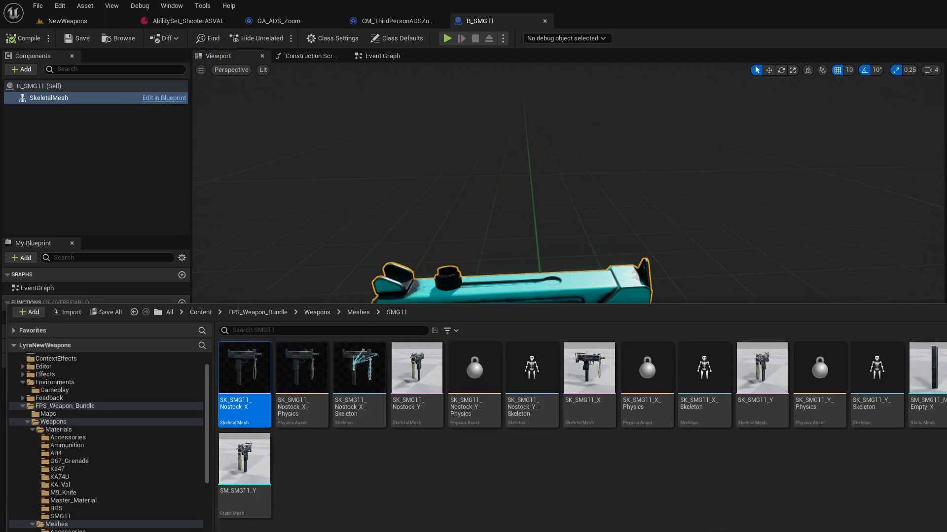
{"action": "right_click", "coordinate": [252, 400]}
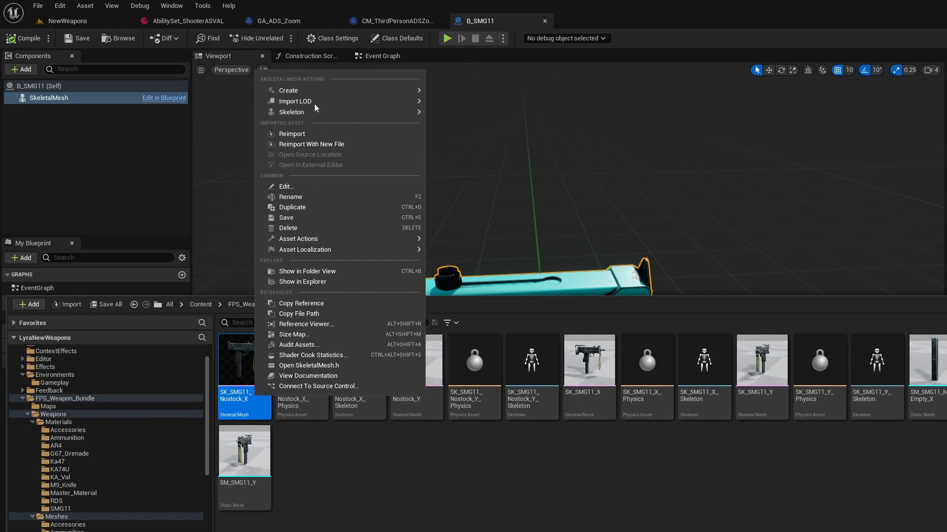
{"action": "mouse_move", "coordinate": [401, 100]}
{"action": "mouse_move", "coordinate": [363, 89]}
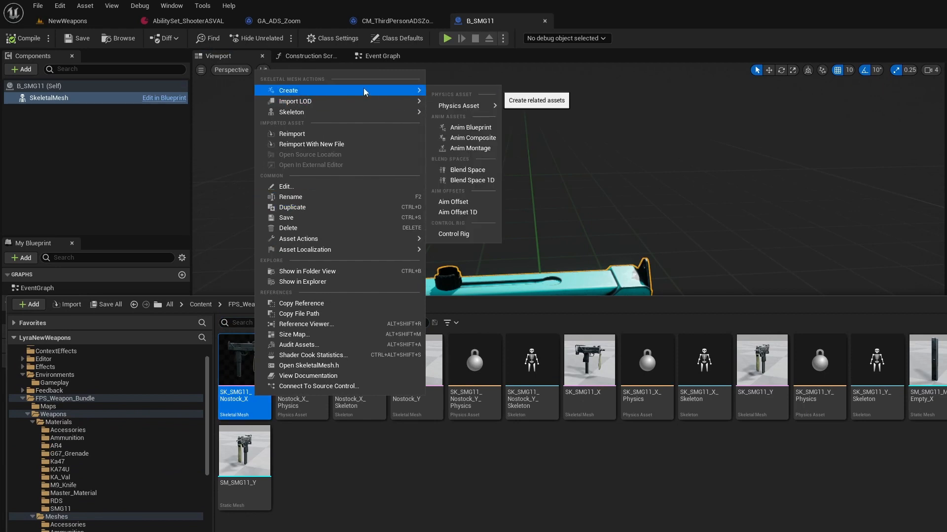
{"action": "left_click", "coordinate": [464, 127]}
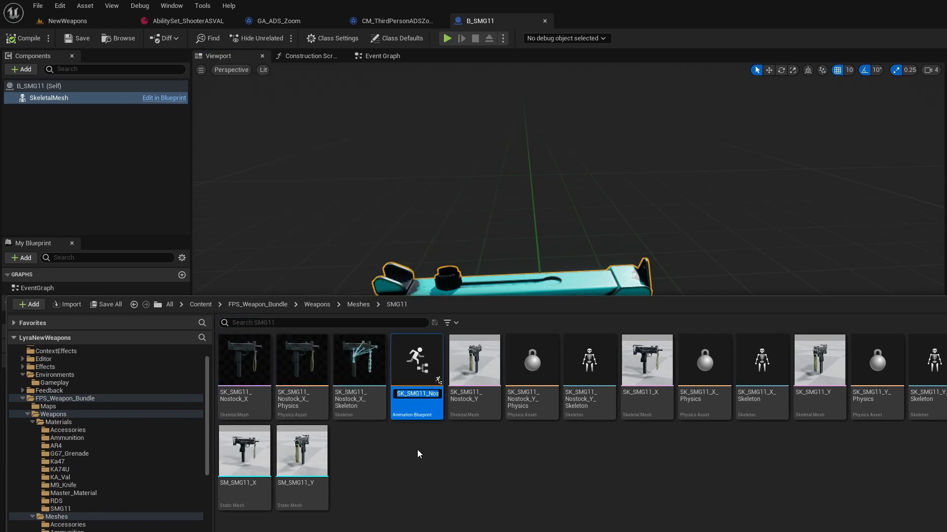
{"action": "key", "text": "BackSpace"}
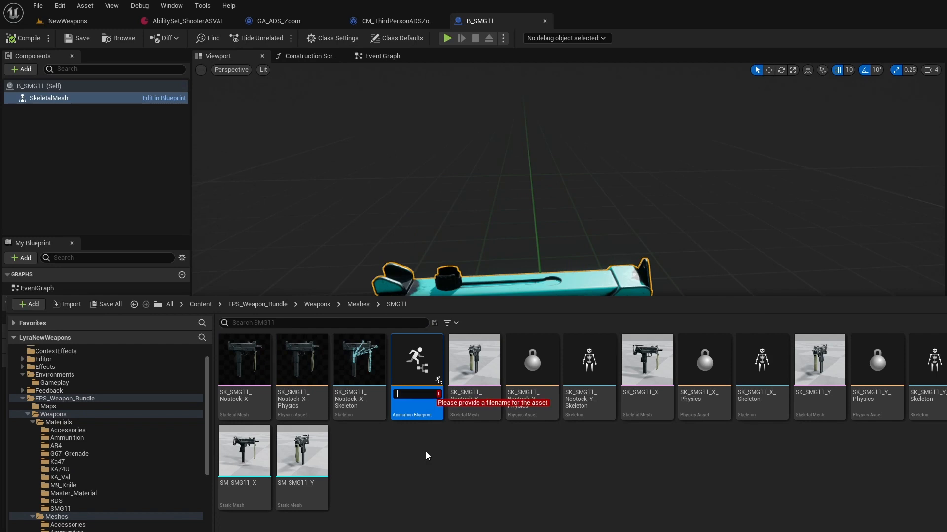
{"action": "type", "text": "ABP"}
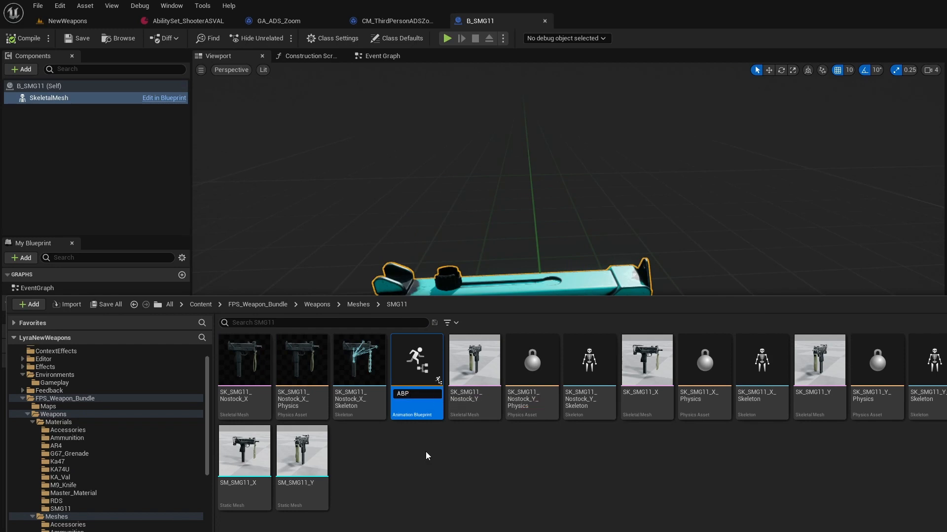
{"action": "type", "text": "_SMG11"}
{"action": "key", "text": "Return"}
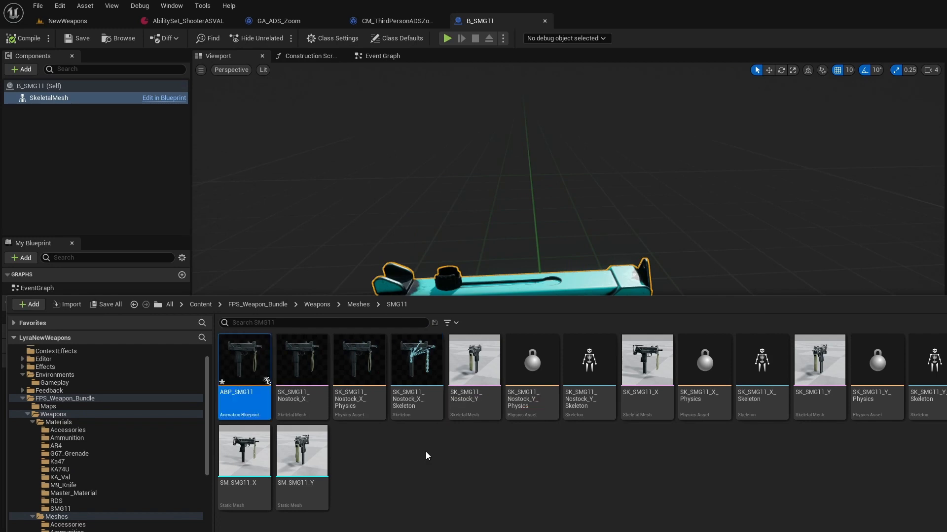
Open ABP_SMG11 and add a Local Space Ref Pose node feeding a DefaultSlot node in its AnimGraph.
{"action": "double_click", "coordinate": [244, 394]}
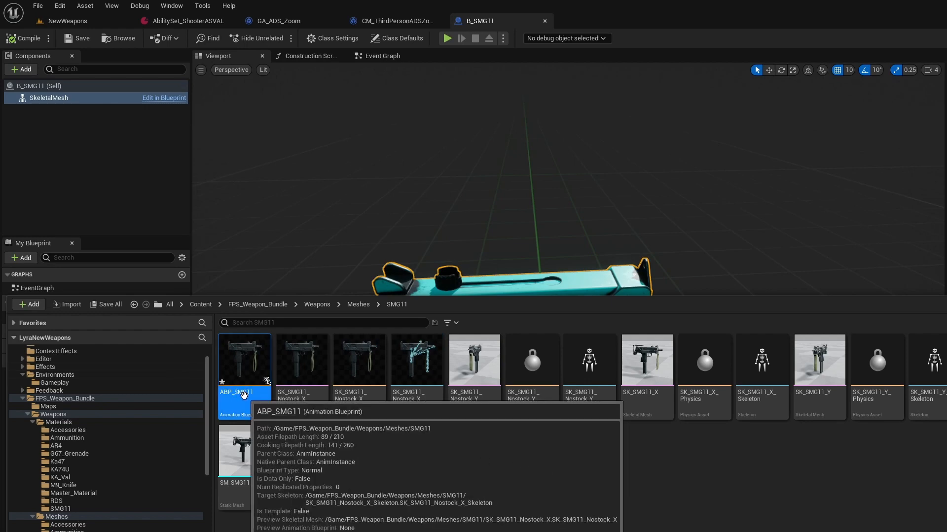
{"action": "right_click", "coordinate": [393, 434]}
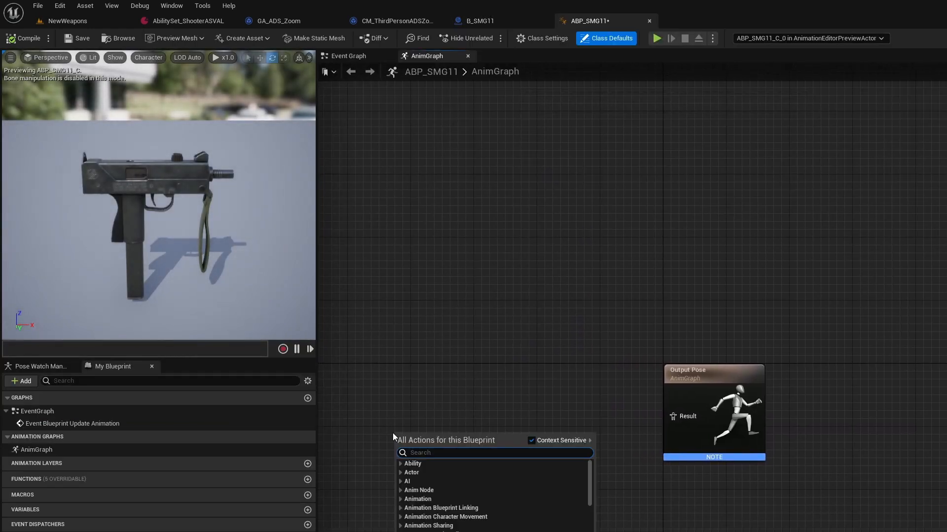
{"action": "type", "text": "local"}
{"action": "type", "text": "space"}
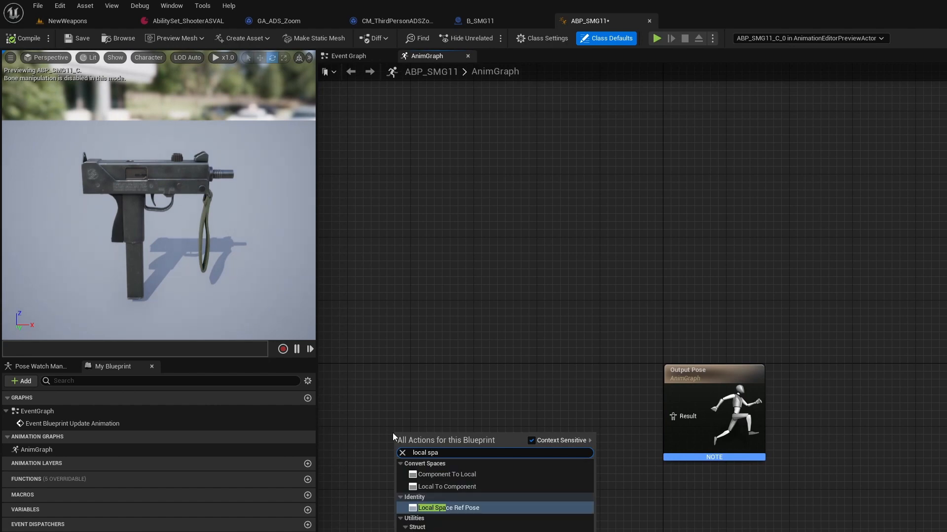
{"action": "key", "text": "Return"}
{"action": "left_click_drag", "start_coordinate": [472, 456], "coordinate": [494, 458]}
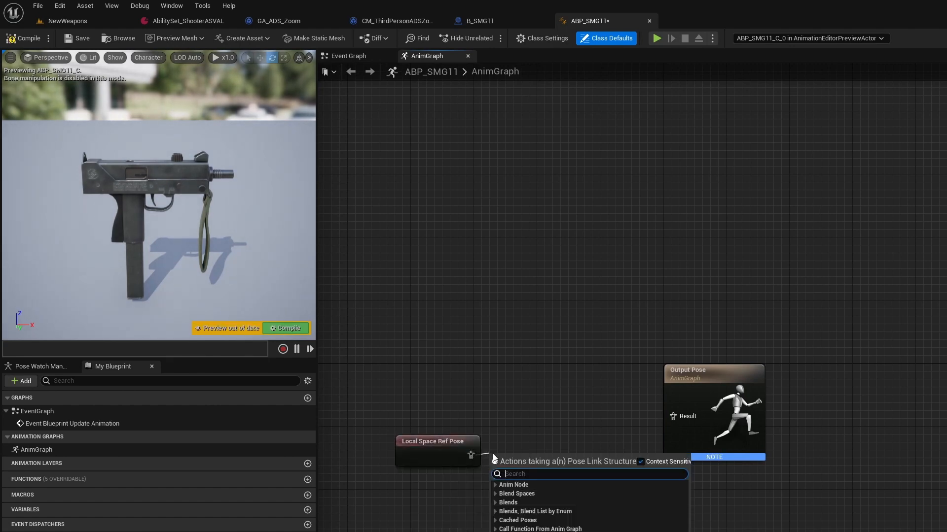
{"action": "type", "text": "de"}
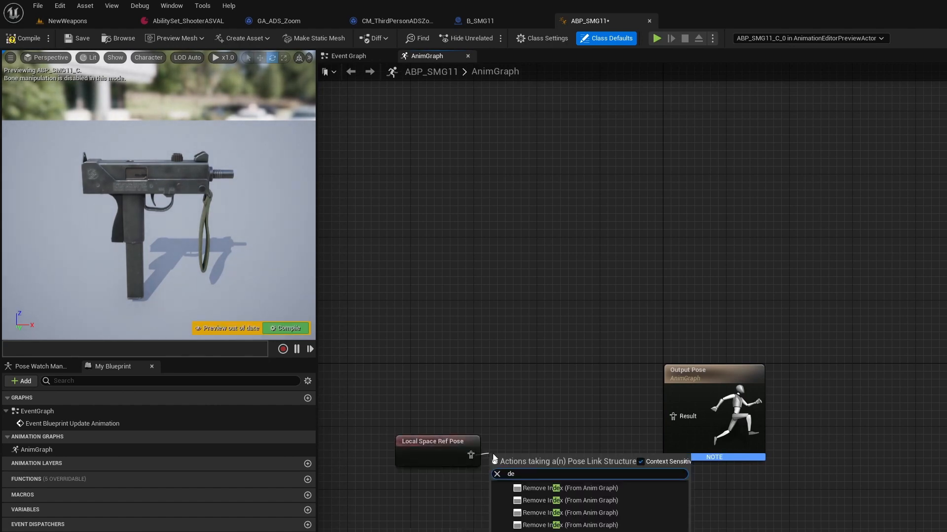
{"action": "key", "text": "Return"}
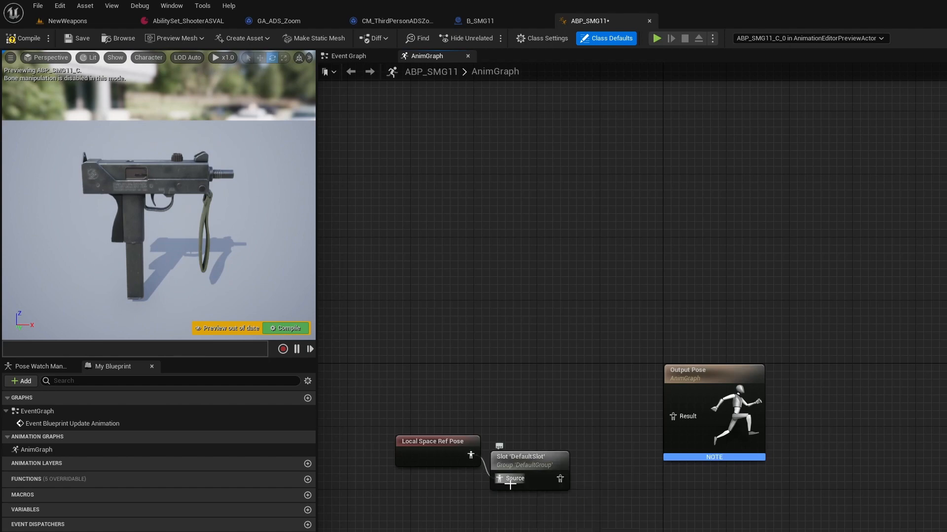
Connect the DefaultSlot node to the Output Pose, align the three nodes, then compile and close ABP_SMG11.
{"action": "left_click_drag", "start_coordinate": [560, 479], "coordinate": [673, 417]}
{"action": "left_click_drag", "start_coordinate": [408, 364], "coordinate": [811, 511]}
{"action": "key", "text": "q"}
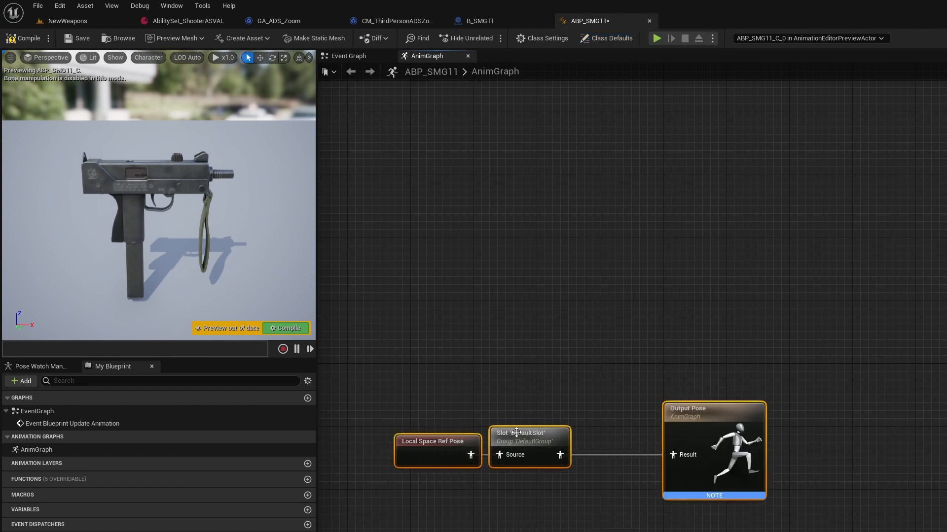
{"action": "left_click_drag", "start_coordinate": [516, 433], "coordinate": [564, 432]}
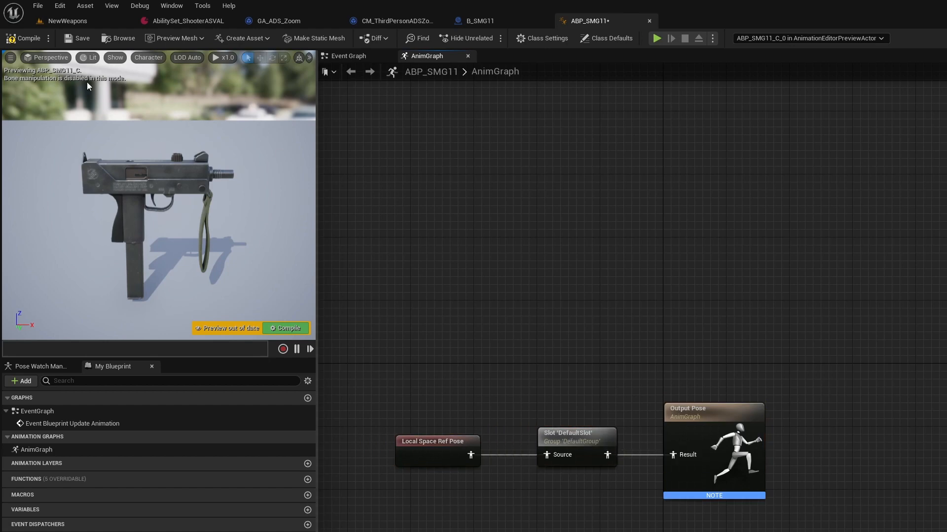
{"action": "left_click", "coordinate": [22, 42]}
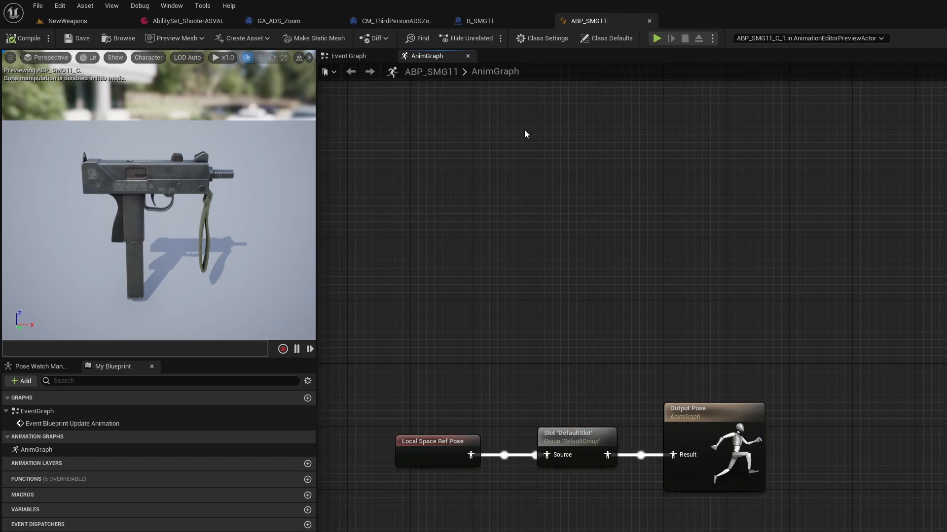
{"action": "left_click", "coordinate": [649, 21]}
Assign ABP_SMG11 as the animation class of the SkeletalMesh component in B_SMG11 and compile the blueprint.
{"action": "key", "text": "ctrl+space"}
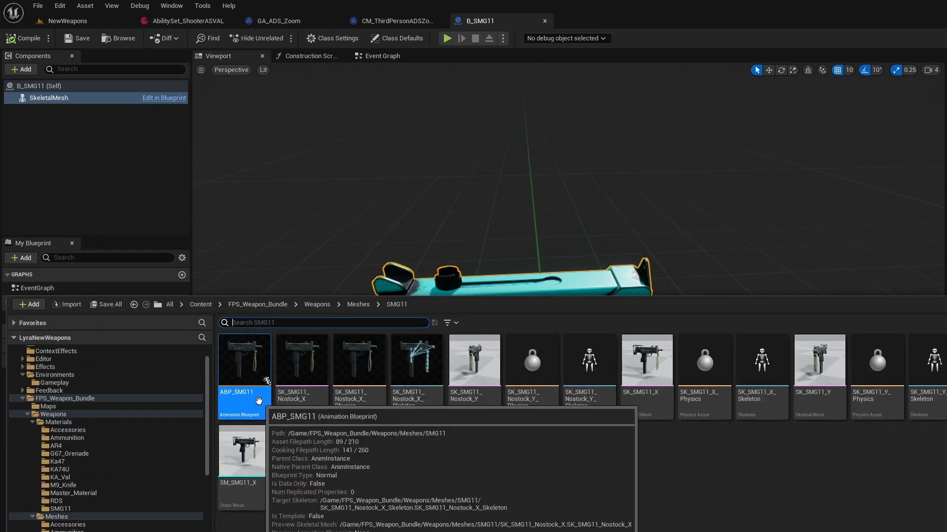
{"action": "left_click", "coordinate": [751, 291]}
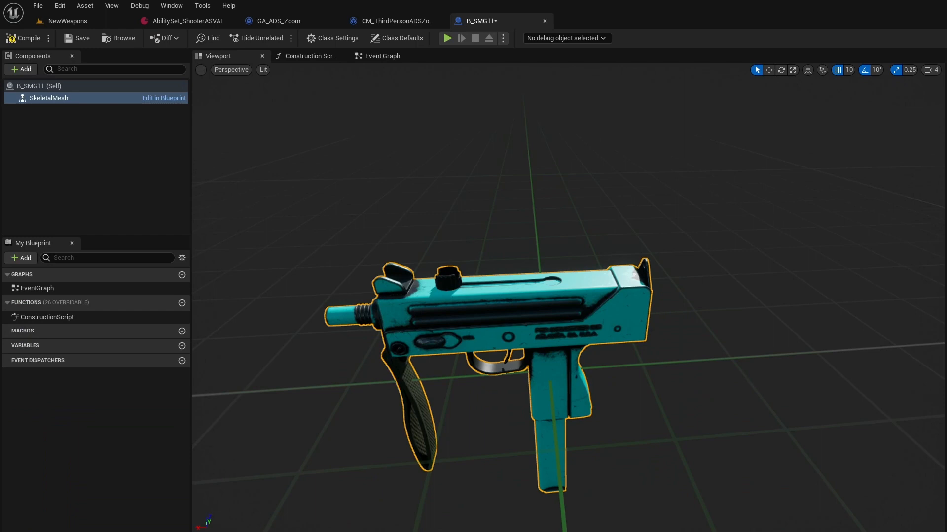
{"action": "left_click", "coordinate": [23, 38]}
Add a Skeletal Mesh component named Suppressor under the weapon's SkeletalMesh.
{"action": "right_click_drag", "start_coordinate": [735, 264], "coordinate": [269, 117]}
{"action": "key", "text": "w"}
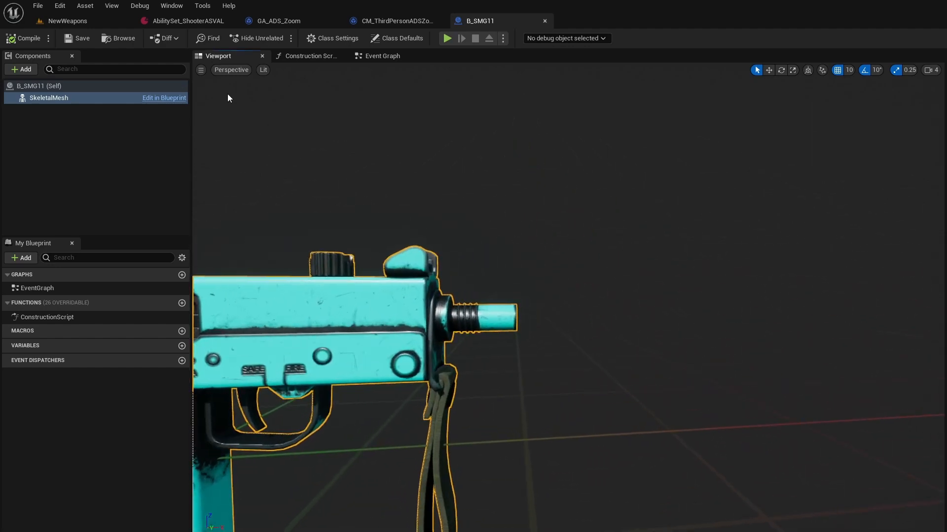
{"action": "left_click", "coordinate": [24, 70]}
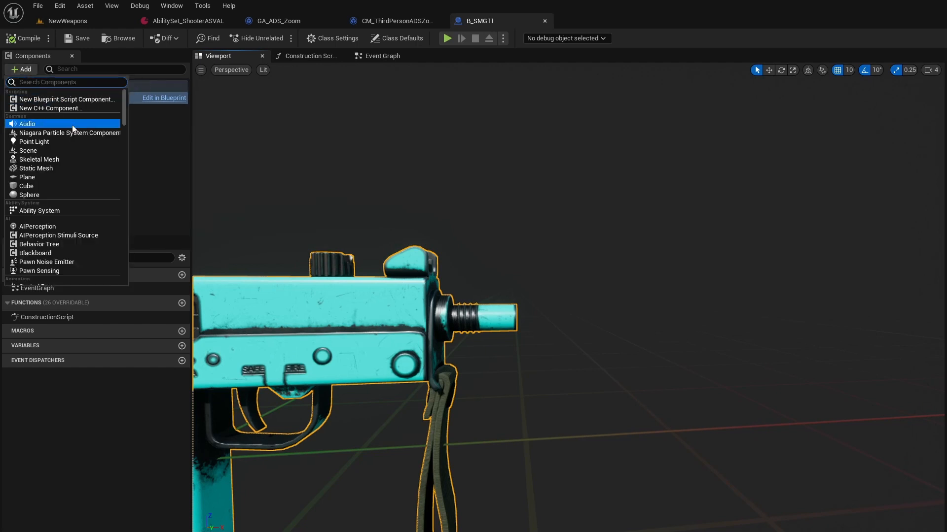
{"action": "key", "text": "Escape"}
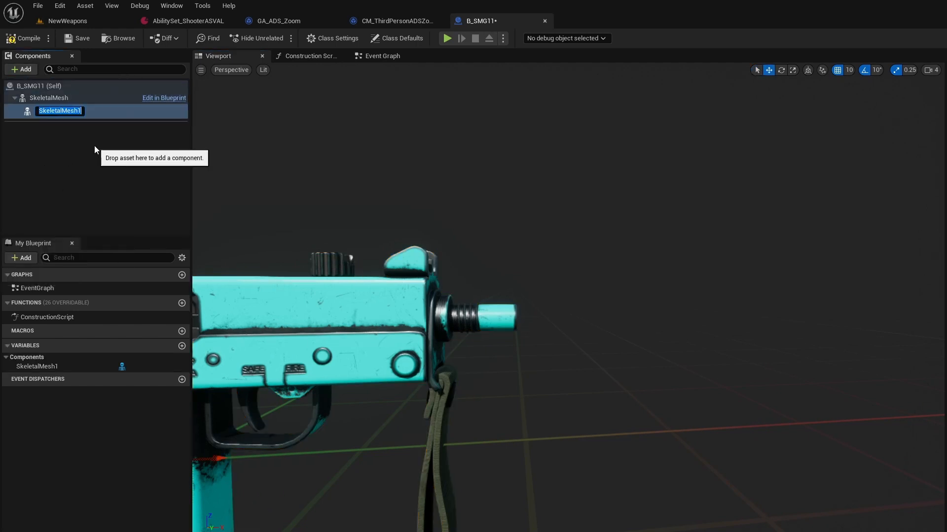
{"action": "type", "text": "Suppressor"}
{"action": "key", "text": "Return"}
Select the SM_Suppressor5 static mesh in the FPS_Weapon_Bundle Weapons/Meshes/Accessories folder.
{"action": "key", "text": "ctrl+space"}
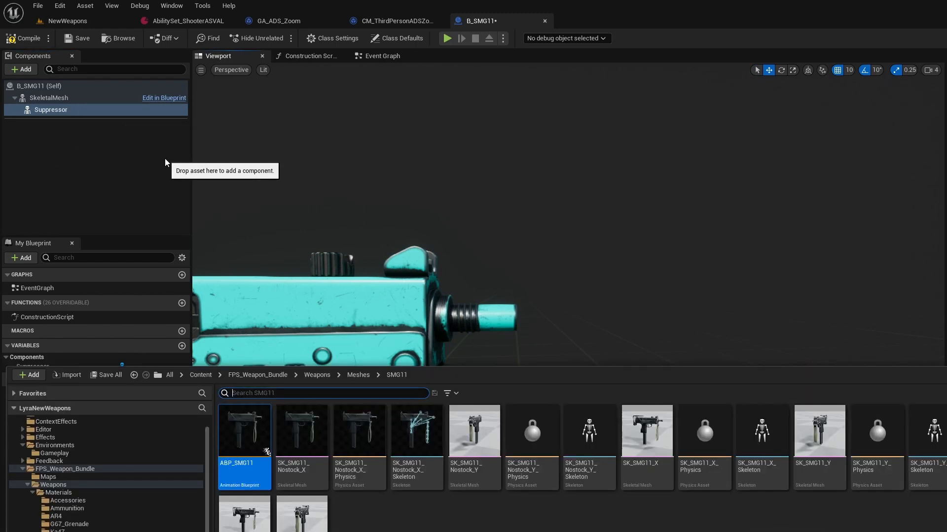
{"action": "left_click", "coordinate": [317, 306]}
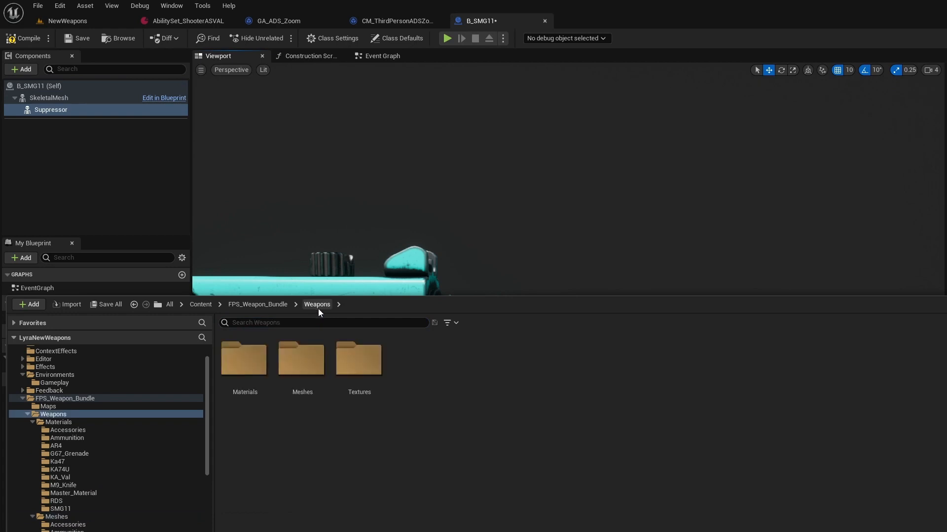
{"action": "double_click", "coordinate": [306, 371]}
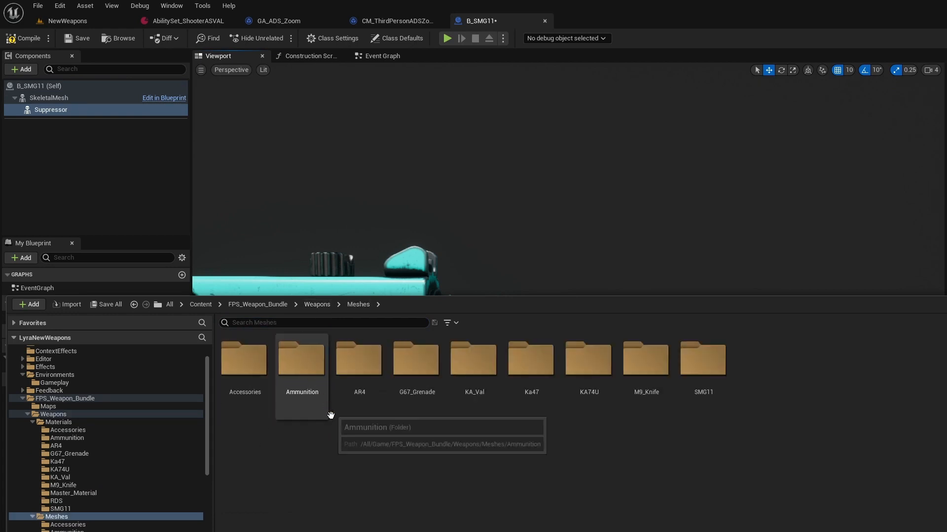
{"action": "double_click", "coordinate": [247, 368]}
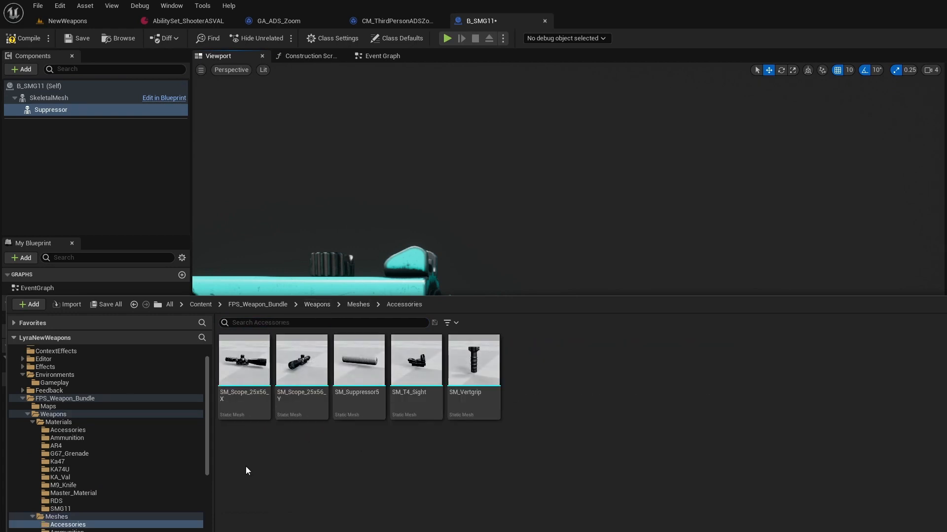
{"action": "left_click", "coordinate": [343, 423]}
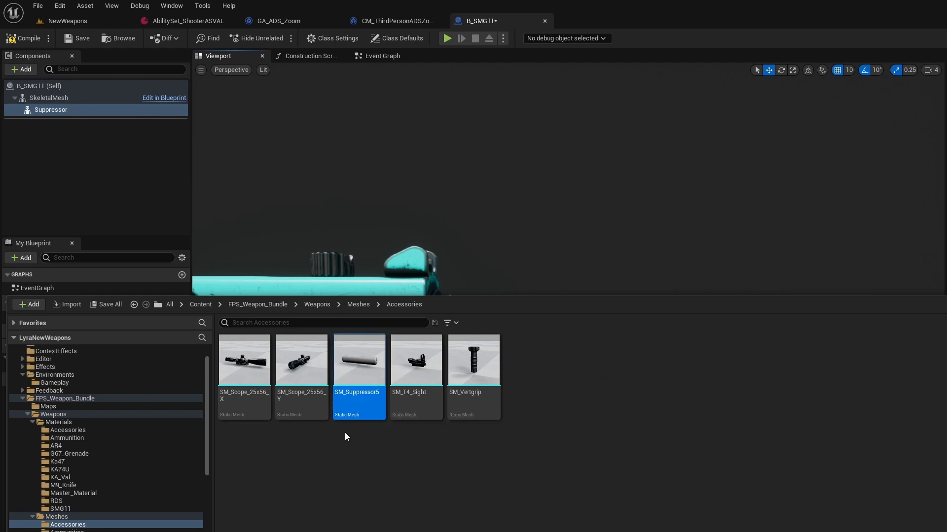
Remove the Suppressor component and add a Static Mesh component using SM_Suppressor5 under the weapon's SkeletalMesh.
{"action": "left_click_drag", "start_coordinate": [258, 408], "coordinate": [31, 79]}
{"action": "left_click", "coordinate": [24, 69]}
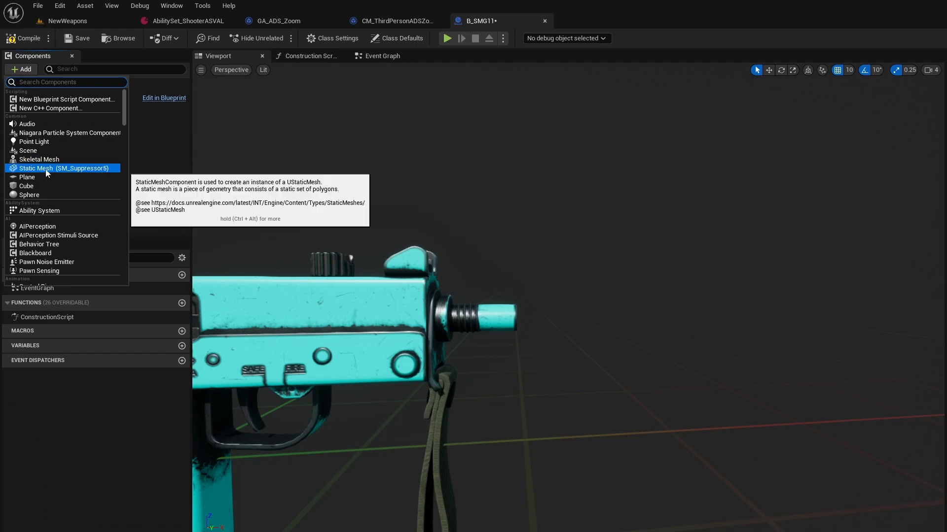
{"action": "key", "text": "ctrl+space"}
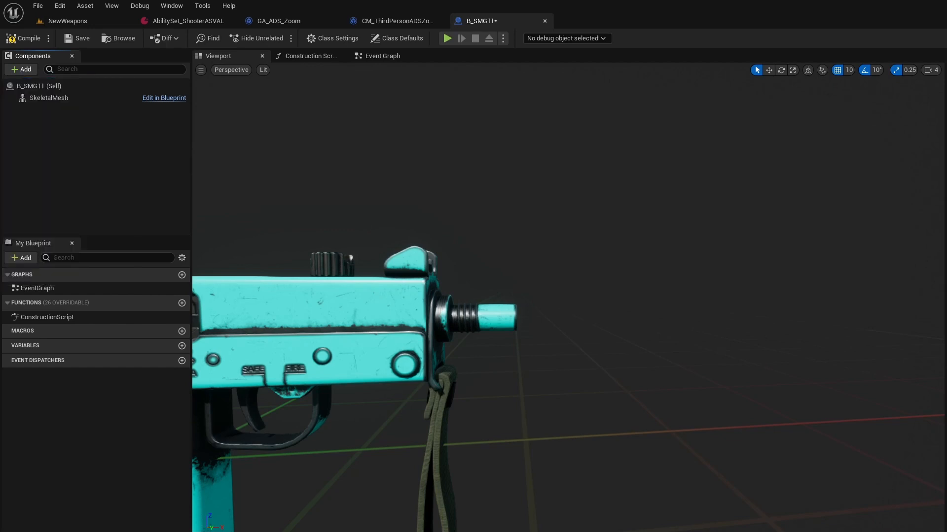
{"action": "left_click", "coordinate": [444, 492]}
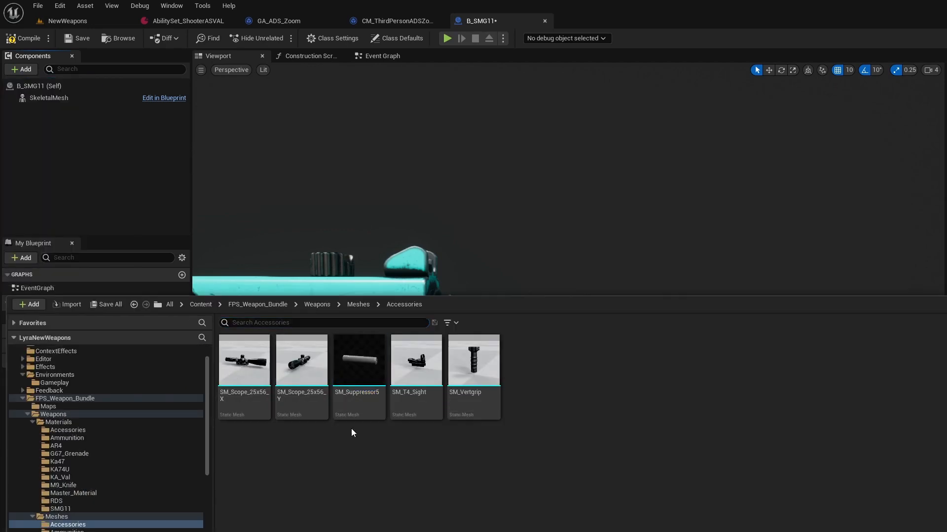
{"action": "left_click", "coordinate": [353, 389]}
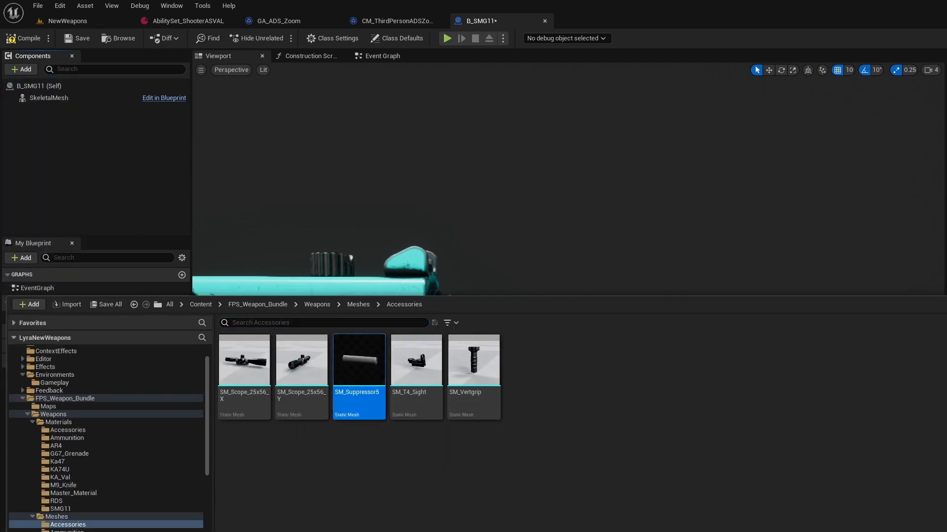
{"action": "left_click", "coordinate": [64, 206]}
{"action": "left_click", "coordinate": [20, 69]}
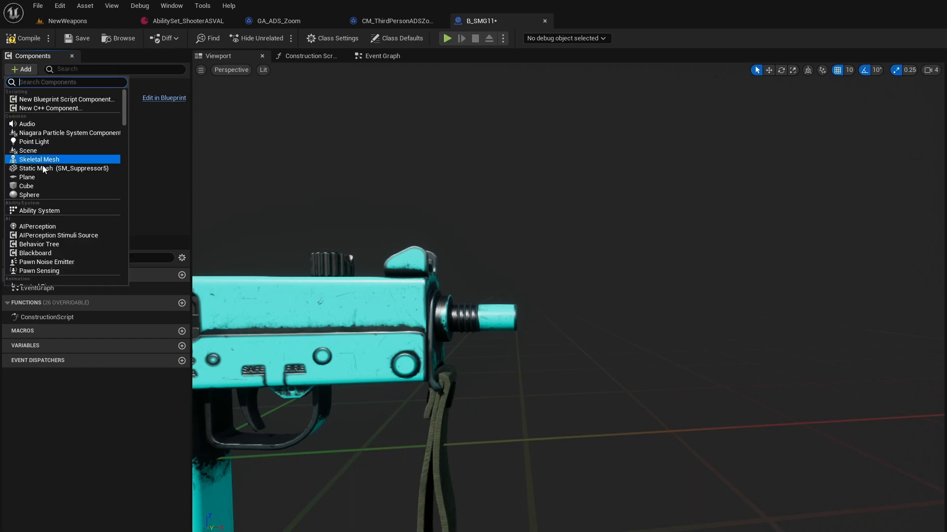
{"action": "left_click", "coordinate": [89, 168]}
{"action": "key", "text": "Return"}
Move the SM_Suppressor5 component forward along X by 20 units, out in front of the weapon.
{"action": "right_click_drag", "start_coordinate": [222, 347], "coordinate": [198, 389]}
{"action": "right_click_drag", "start_coordinate": [389, 437], "coordinate": [393, 440]}
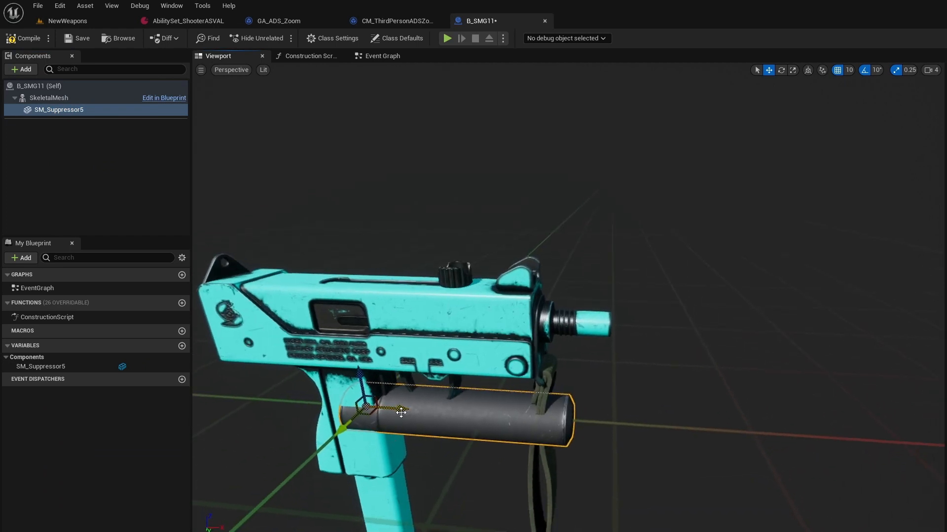
{"action": "left_click_drag", "start_coordinate": [401, 412], "coordinate": [598, 418]}
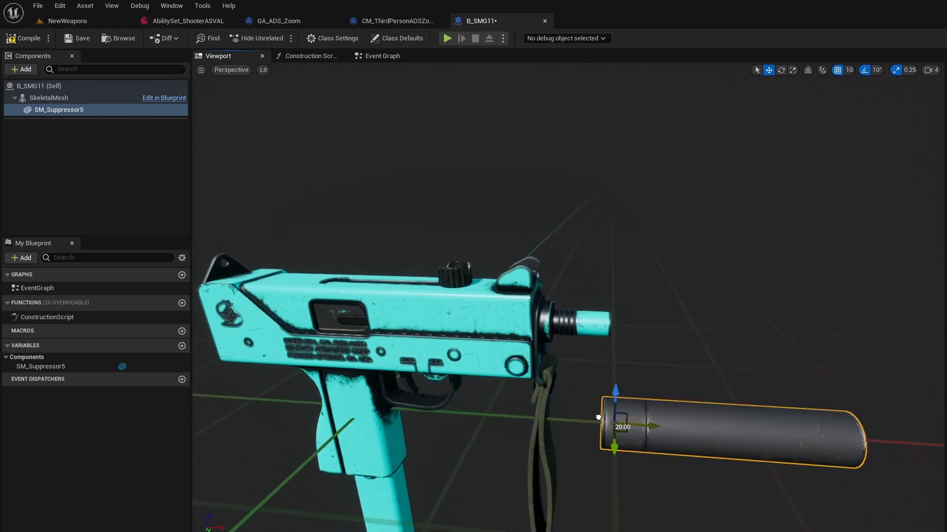
Set the viewport grid snap to 1 and the rotation snap to 5°.
{"action": "left_click", "coordinate": [847, 70]}
{"action": "left_click", "coordinate": [863, 96]}
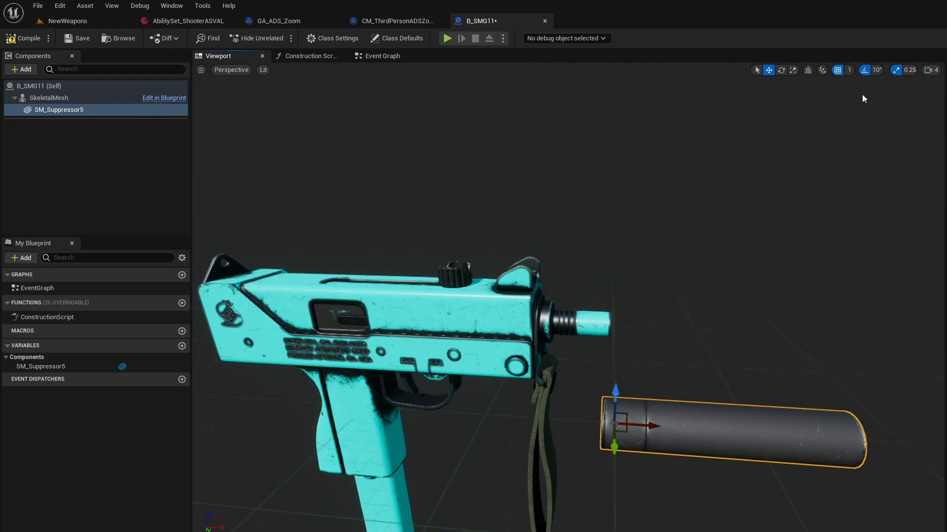
{"action": "left_click", "coordinate": [874, 71]}
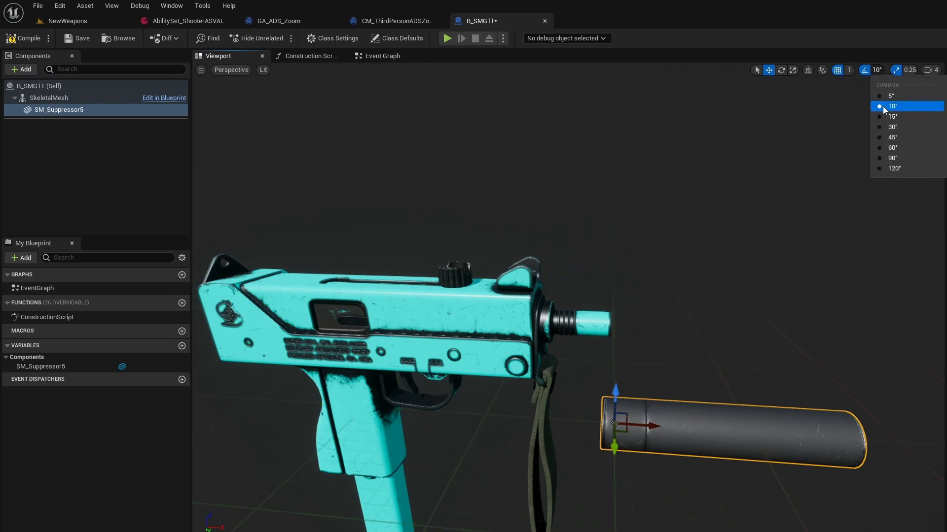
{"action": "left_click", "coordinate": [886, 97]}
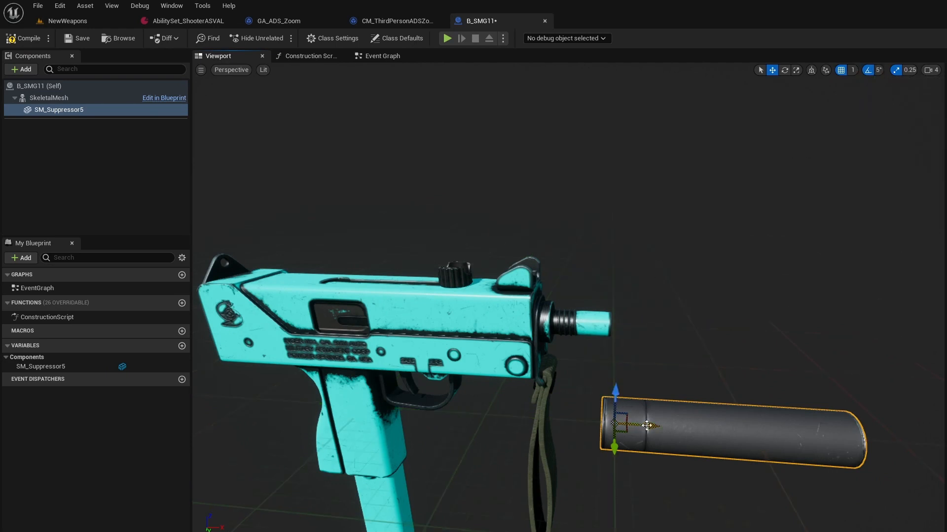
Raise the suppressor to barrel height and slide it back along X onto the threaded muzzle.
{"action": "left_click_drag", "start_coordinate": [647, 425], "coordinate": [609, 419]}
{"action": "left_click_drag", "start_coordinate": [576, 391], "coordinate": [286, 301]}
{"action": "right_click_drag", "start_coordinate": [286, 301], "coordinate": [336, 300], "text": "alt"}
{"action": "right_click_drag", "start_coordinate": [542, 340], "coordinate": [556, 341], "text": "alt"}
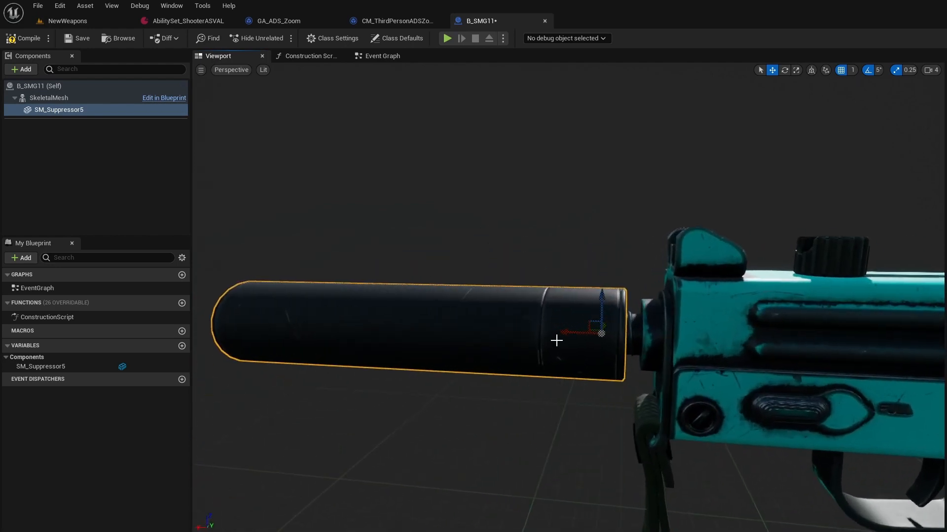
{"action": "left_click_drag", "start_coordinate": [572, 332], "coordinate": [588, 333]}
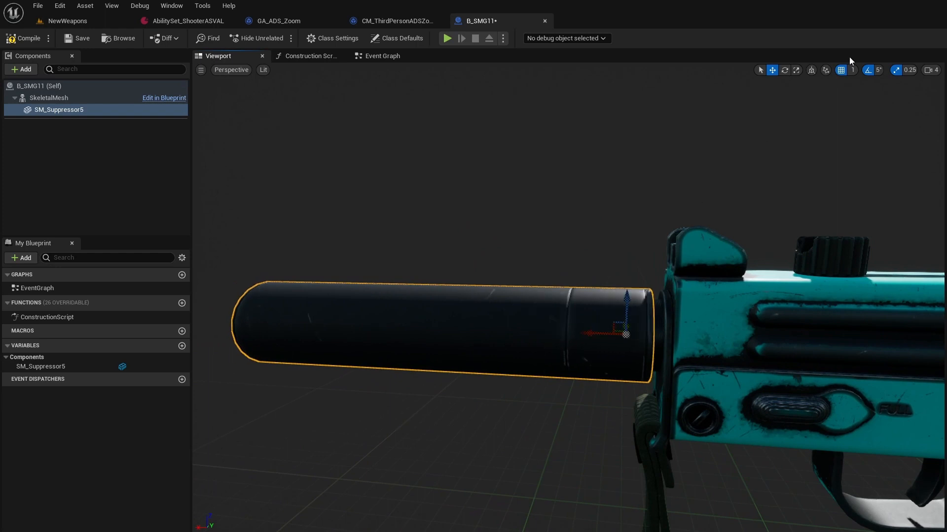
Turn off grid snapping and shift the suppressor along X to about 16.5, over the muzzle threads.
{"action": "left_click", "coordinate": [842, 70]}
{"action": "mouse_move", "coordinate": [597, 334]}
{"action": "left_mouse_down"}
{"action": "mouse_move", "coordinate": [454, 319]}
{"action": "mouse_move", "coordinate": [584, 333]}
{"action": "left_mouse_up"}
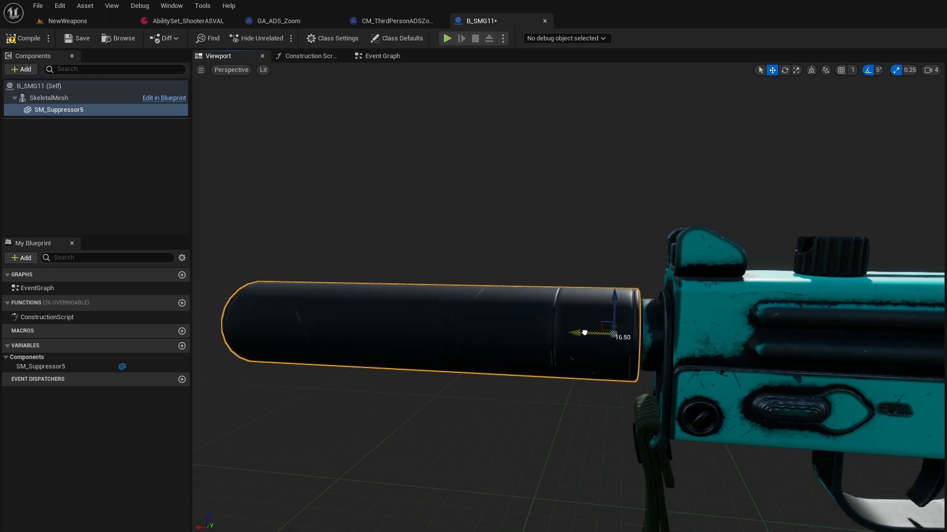
{"action": "key", "text": "s"}
{"action": "right_click_drag", "start_coordinate": [645, 354], "coordinate": [662, 344]}
{"action": "key", "text": "w"}
{"action": "key", "text": "s"}
{"action": "key", "text": "w"}
Lower the camera speed to 3 and nudge the suppressor slightly along X to fine-tune its fit on the muzzle.
{"action": "left_click", "coordinate": [931, 70]}
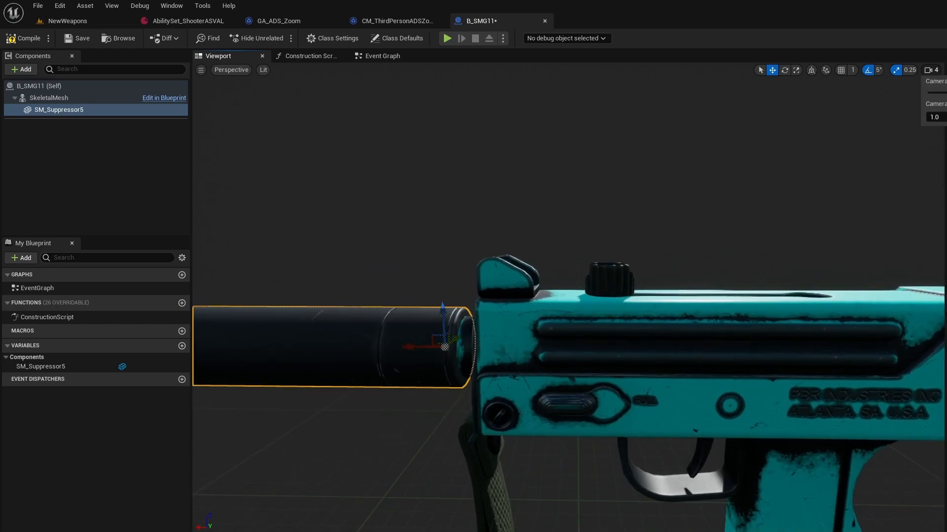
{"action": "key", "text": "s"}
{"action": "mouse_move", "coordinate": [568, 298]}
{"action": "right_mouse_down"}
{"action": "mouse_move", "coordinate": [553, 312]}
{"action": "mouse_move", "coordinate": [541, 295]}
{"action": "mouse_move", "coordinate": [526, 302]}
{"action": "mouse_move", "coordinate": [550, 302]}
{"action": "mouse_move", "coordinate": [491, 302]}
{"action": "mouse_move", "coordinate": [517, 309]}
{"action": "mouse_move", "coordinate": [526, 340]}
{"action": "mouse_move", "coordinate": [552, 302]}
{"action": "right_mouse_up"}
{"action": "key", "text": "w"}
{"action": "key", "text": "s"}
{"action": "key", "text": "w"}
{"action": "key", "text": "s"}
{"action": "key", "text": "w"}
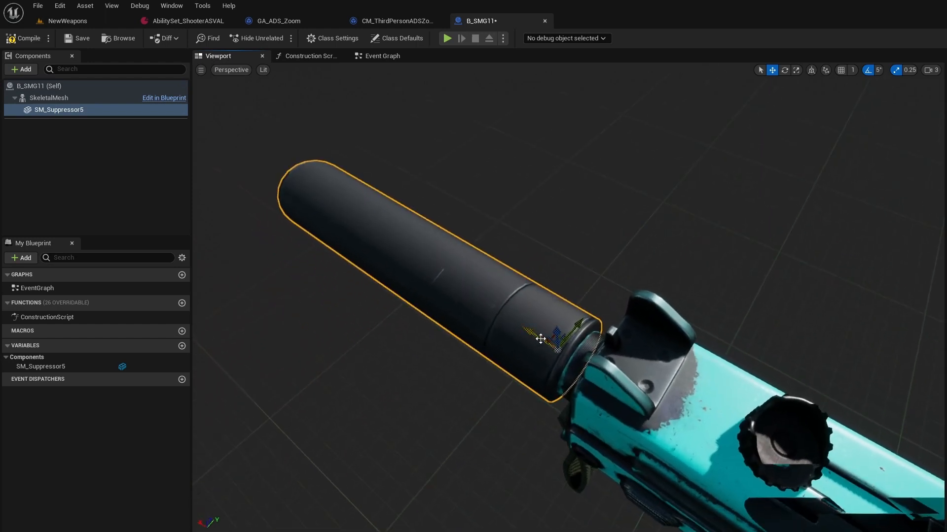
{"action": "left_click_drag", "start_coordinate": [539, 338], "coordinate": [540, 335]}
Check the suppressor's alignment from the side of the weapon and compile the B_SMG11 blueprint.
{"action": "key", "text": "s"}
{"action": "mouse_move", "coordinate": [495, 446]}
{"action": "right_mouse_down"}
{"action": "mouse_move", "coordinate": [456, 436]}
{"action": "mouse_move", "coordinate": [486, 406]}
{"action": "mouse_move", "coordinate": [501, 409]}
{"action": "mouse_move", "coordinate": [475, 446]}
{"action": "mouse_move", "coordinate": [454, 446]}
{"action": "mouse_move", "coordinate": [490, 449]}
{"action": "right_mouse_up"}
{"action": "key", "text": "q"}
{"action": "key", "text": "a"}
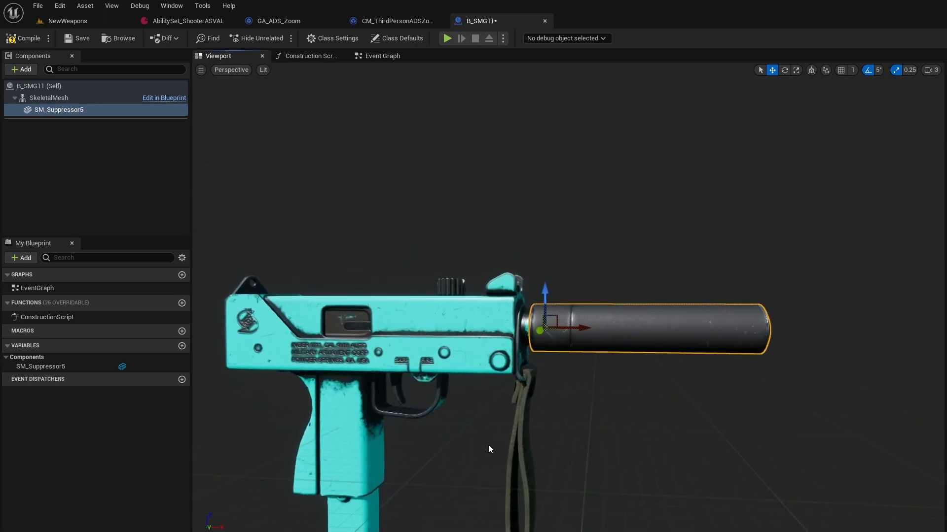
{"action": "left_click", "coordinate": [28, 38]}
Examine the UsePattern? SWITCH, Metallic and Color/PatternBlend sections of the M_Weapon_Master_USE graph, closing the weapon material editors when done.
{"action": "left_click", "coordinate": [387, 331]}
{"action": "key", "text": "q"}
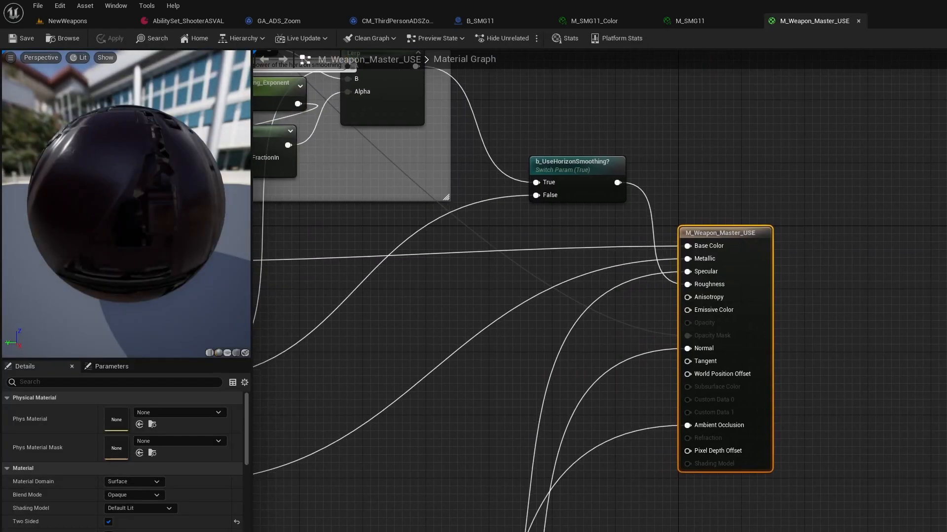
{"action": "scroll", "coordinate": [614, 442], "scroll_direction": "up", "scroll_amount": 5}
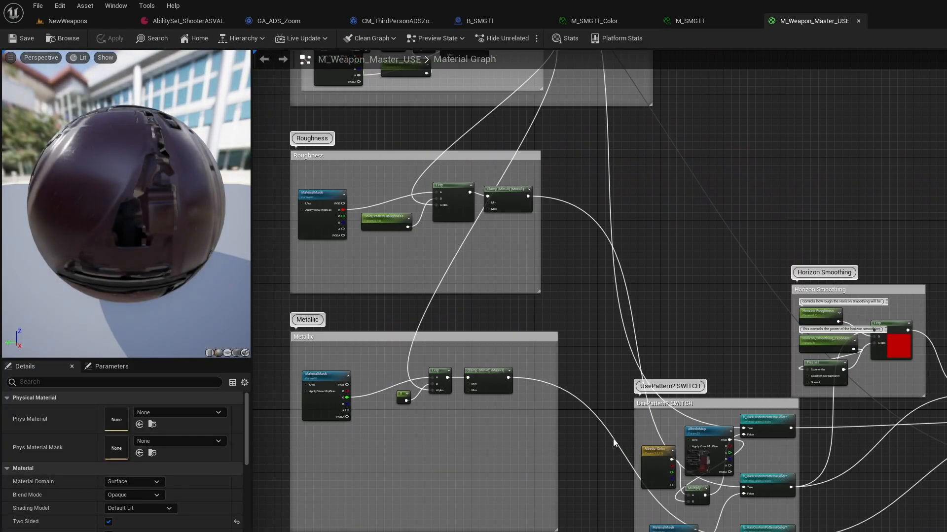
{"action": "right_click_drag", "start_coordinate": [552, 432], "coordinate": [458, 345]}
{"action": "scroll", "coordinate": [488, 398], "scroll_direction": "up", "scroll_amount": 4}
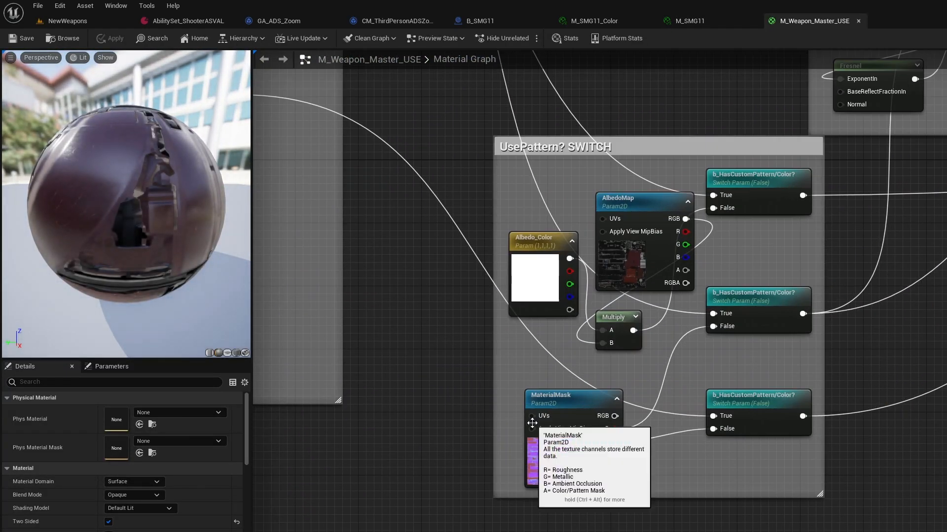
{"action": "right_click_drag", "start_coordinate": [629, 446], "coordinate": [584, 504]}
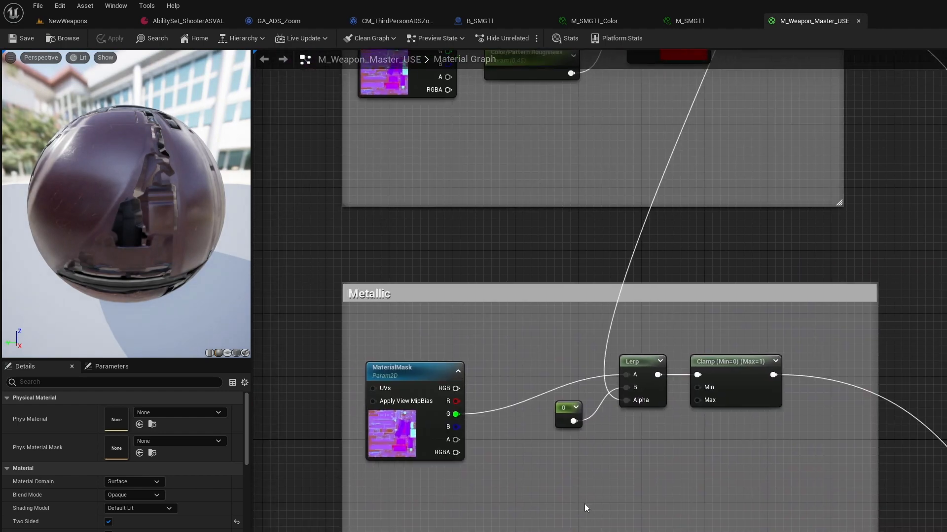
{"action": "right_click_drag", "start_coordinate": [499, 262], "coordinate": [496, 529]}
{"action": "right_click_drag", "start_coordinate": [513, 374], "coordinate": [507, 526]}
{"action": "right_click_drag", "start_coordinate": [303, 413], "coordinate": [455, 307]}
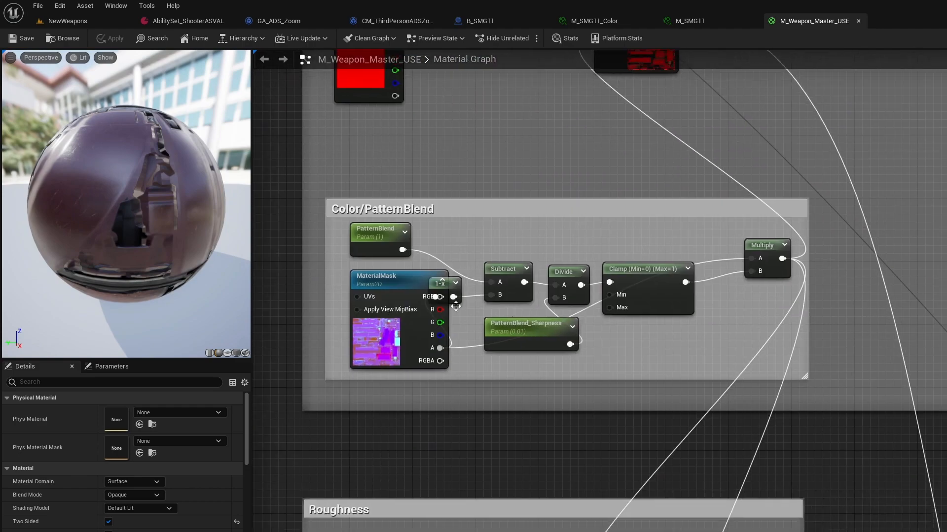
{"action": "left_click", "coordinate": [859, 21]}
{"action": "left_click", "coordinate": [754, 21]}
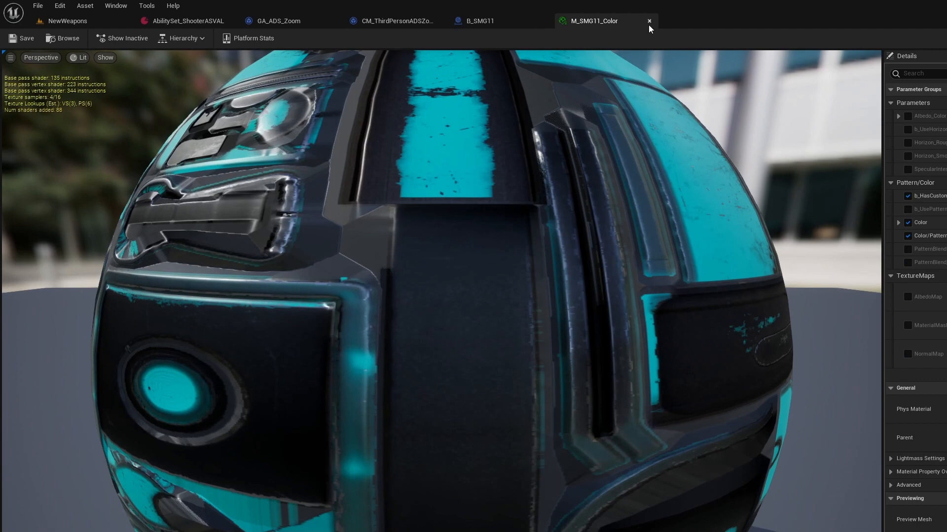
{"action": "left_click", "coordinate": [649, 23]}
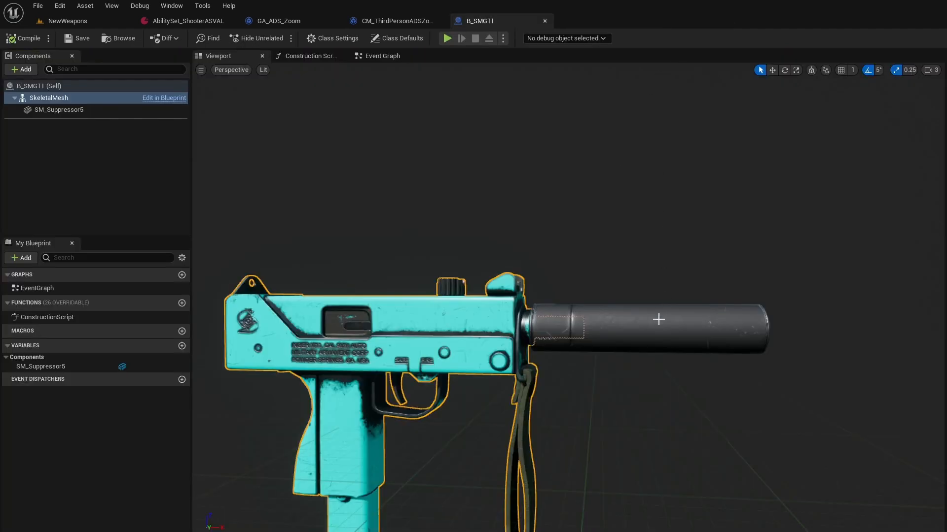
Open the suppressor's M_Suppressor5 material instance and enable its Albedo_Color parameter.
{"action": "left_click", "coordinate": [693, 330]}
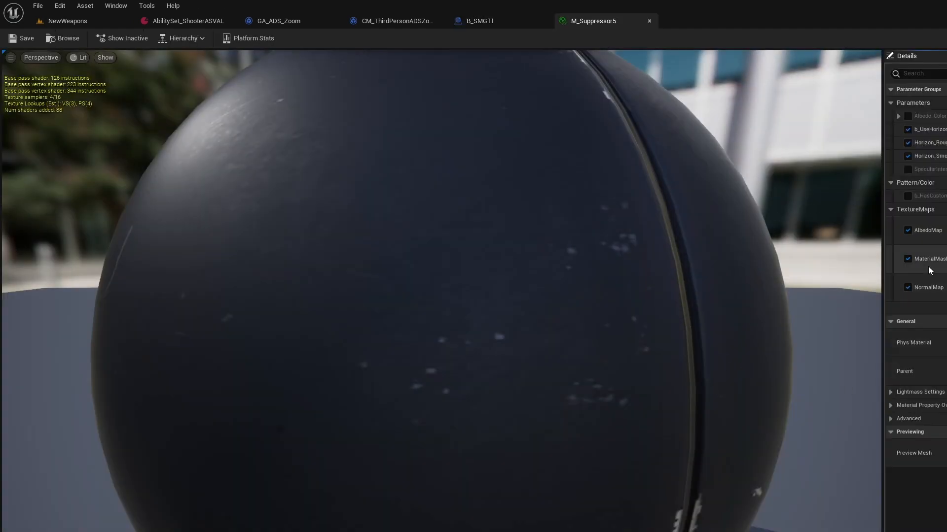
{"action": "left_click", "coordinate": [908, 117]}
{"action": "left_click", "coordinate": [944, 117]}
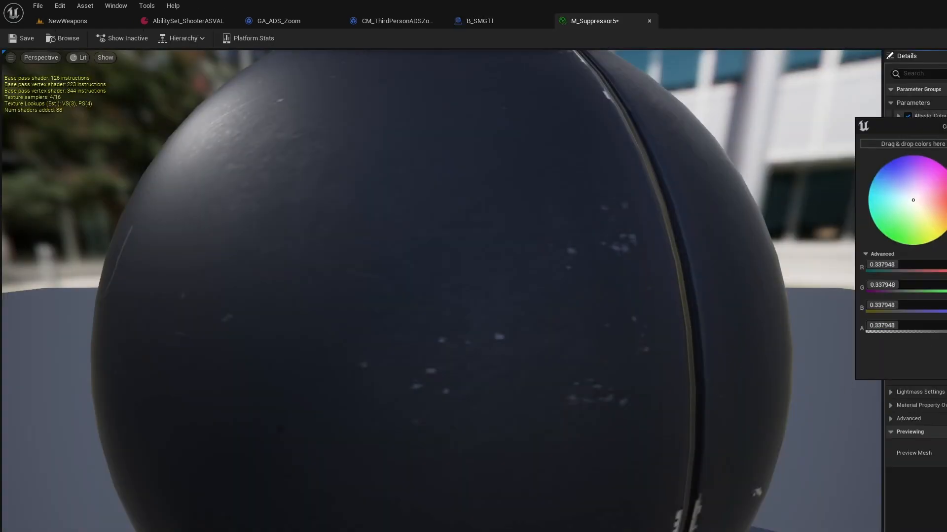
{"action": "left_click", "coordinate": [481, 23]}
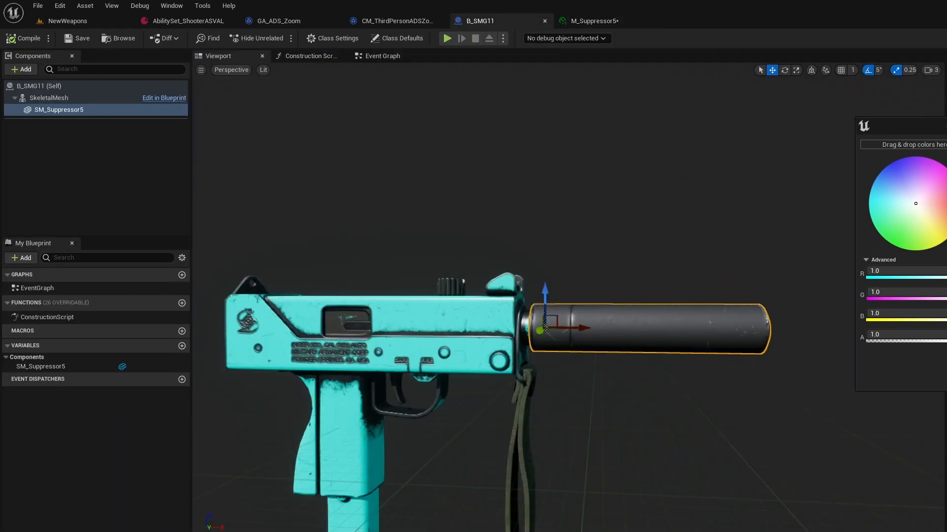
{"action": "key", "text": "Escape"}
Apply the turquoise color from M_SMG11_Color to the Albedo_Color of M_Suppressor5 and save the material instance.
{"action": "left_click", "coordinate": [472, 332]}
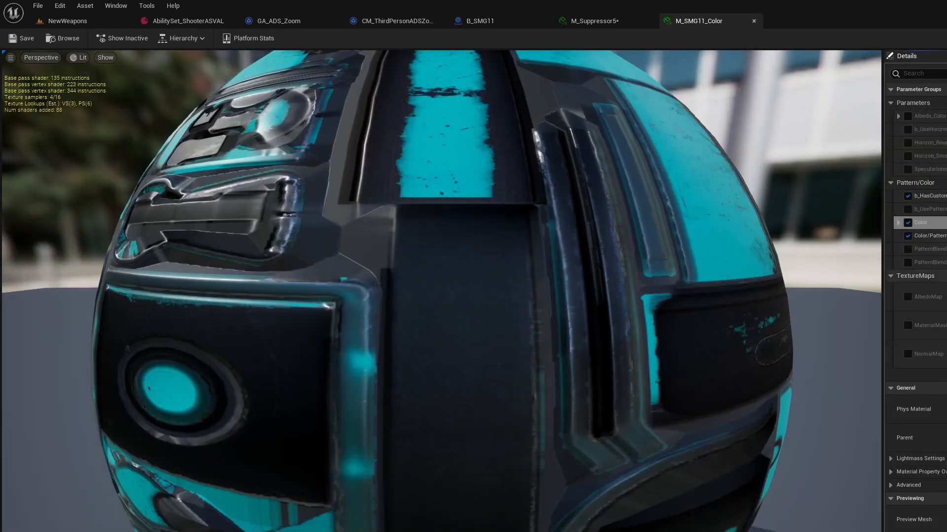
{"action": "left_click", "coordinate": [604, 22]}
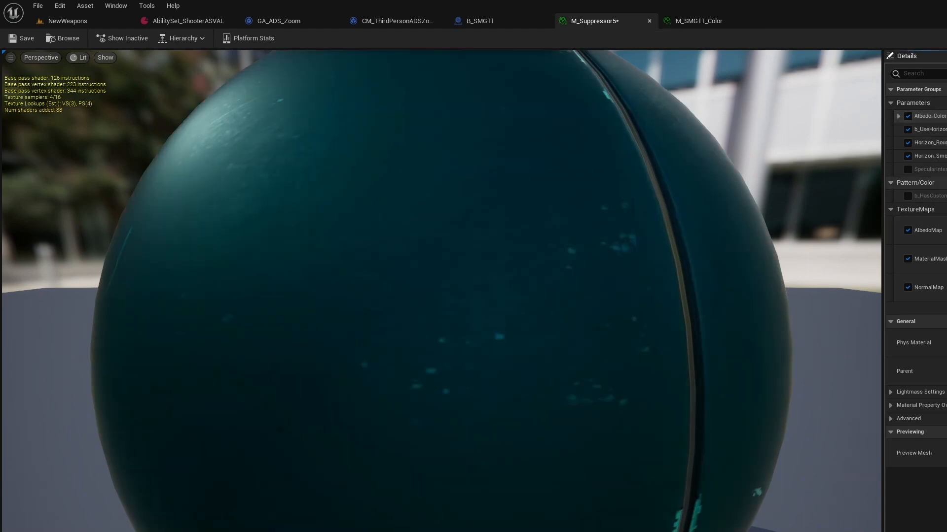
{"action": "right_click_drag", "start_coordinate": [582, 281], "coordinate": [574, 306]}
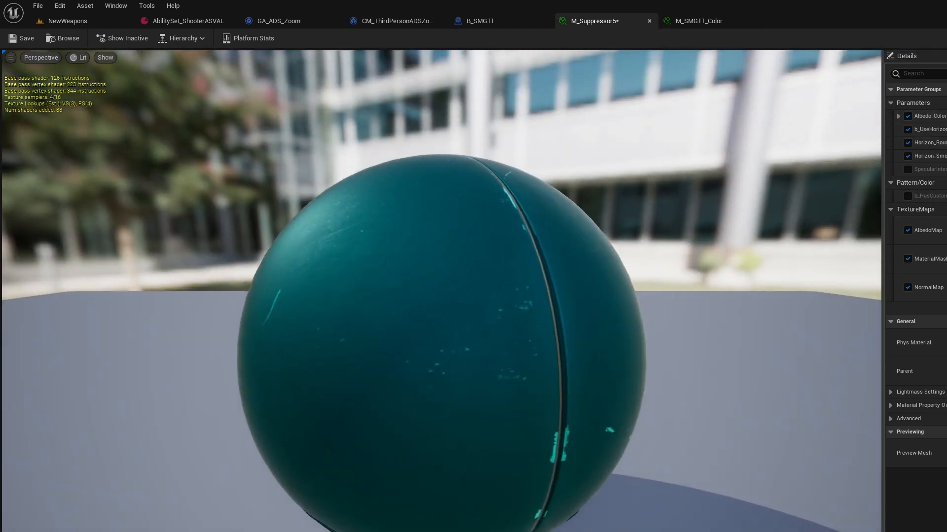
{"action": "scroll", "coordinate": [573, 280], "scroll_direction": "down", "scroll_amount": 4}
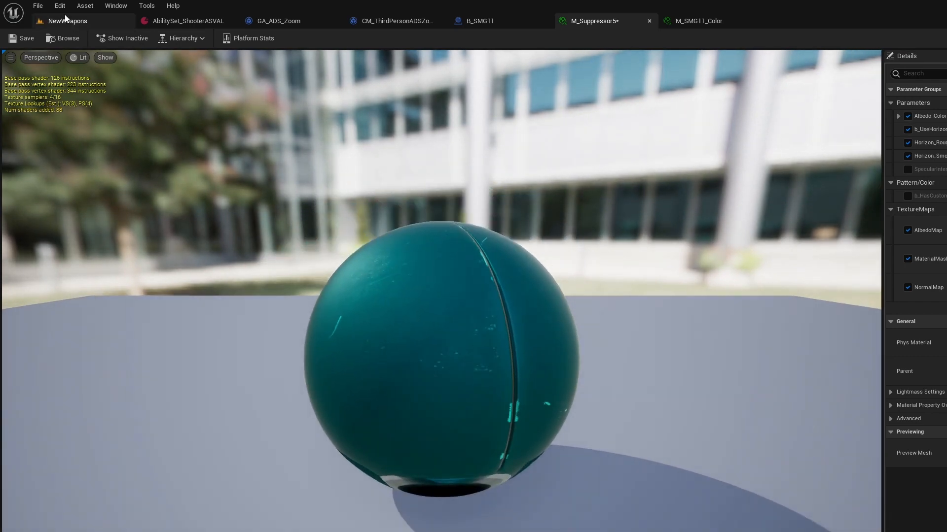
{"action": "left_click", "coordinate": [22, 38]}
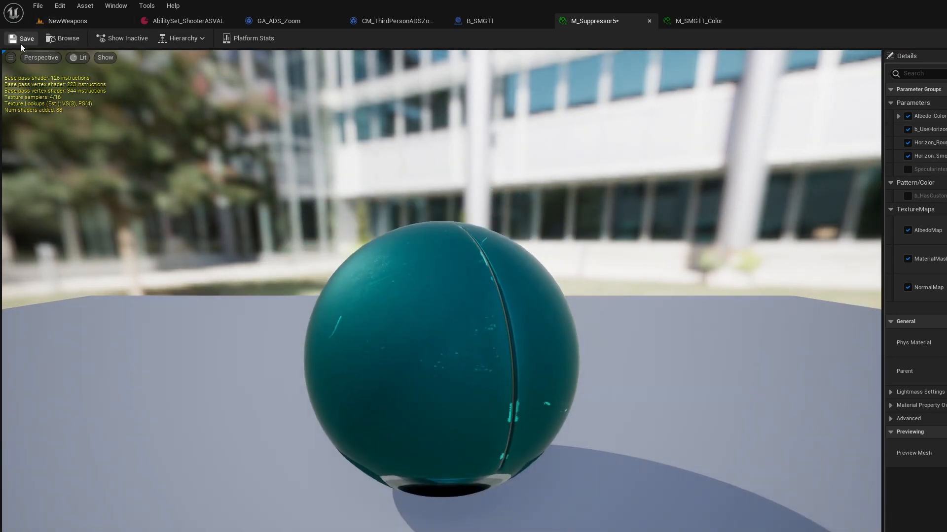
{"action": "left_click", "coordinate": [488, 23]}
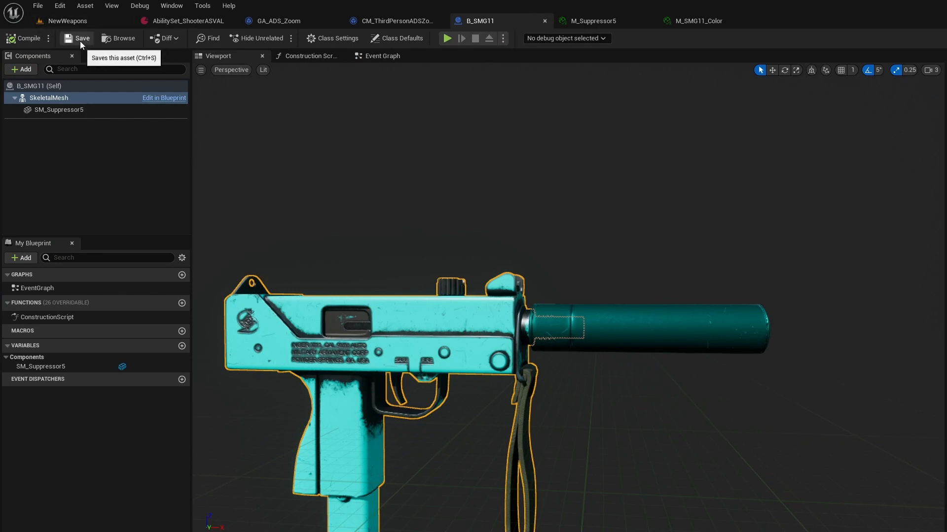
Save the M_SMG11_Color and M_Suppressor5 material instances.
{"action": "left_click", "coordinate": [705, 21]}
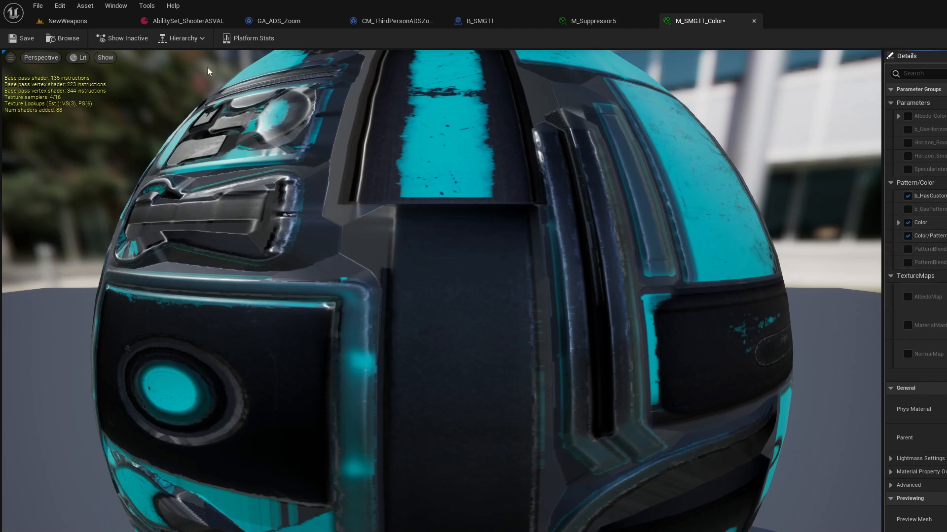
{"action": "left_click", "coordinate": [17, 39]}
{"action": "left_click", "coordinate": [594, 21]}
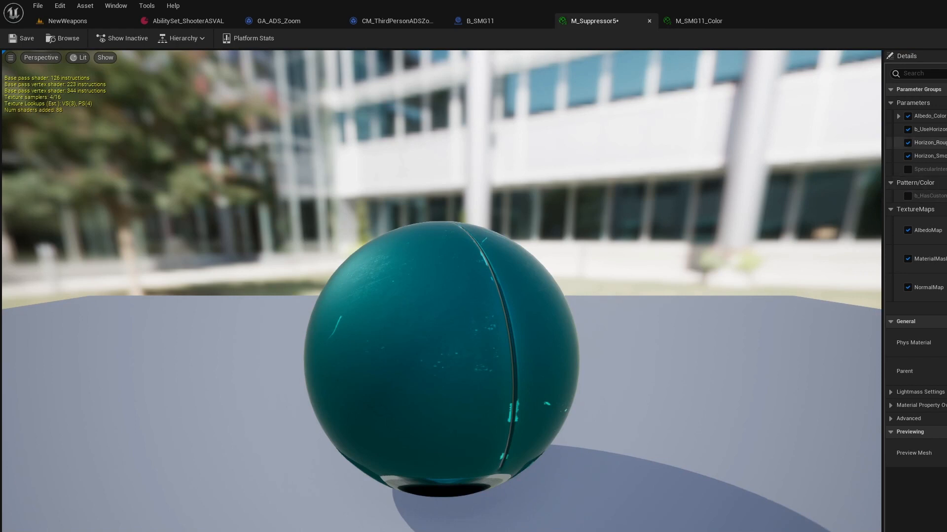
{"action": "left_click", "coordinate": [21, 41]}
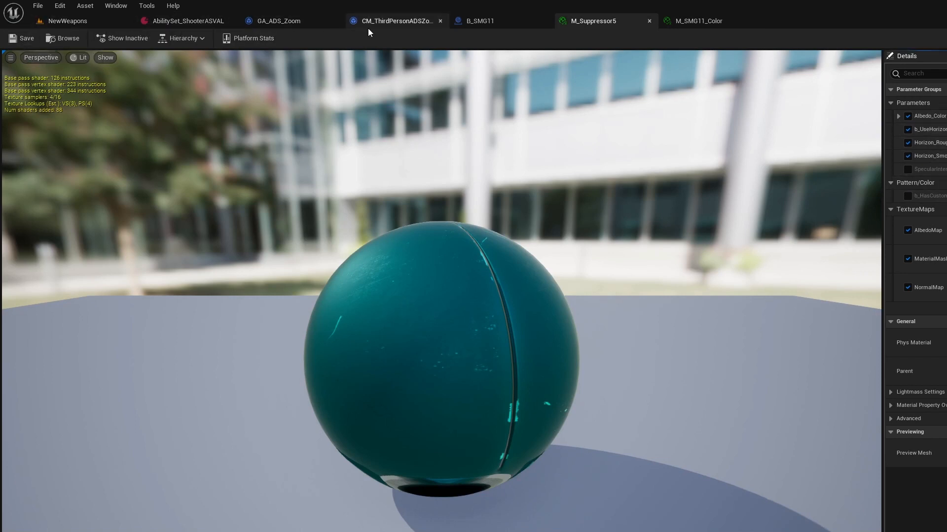
Inspect the suppressor's color on the weapon in B_SMG11 and close the M_Suppressor5 and M_SMG11_Color editors.
{"action": "left_click", "coordinate": [495, 22]}
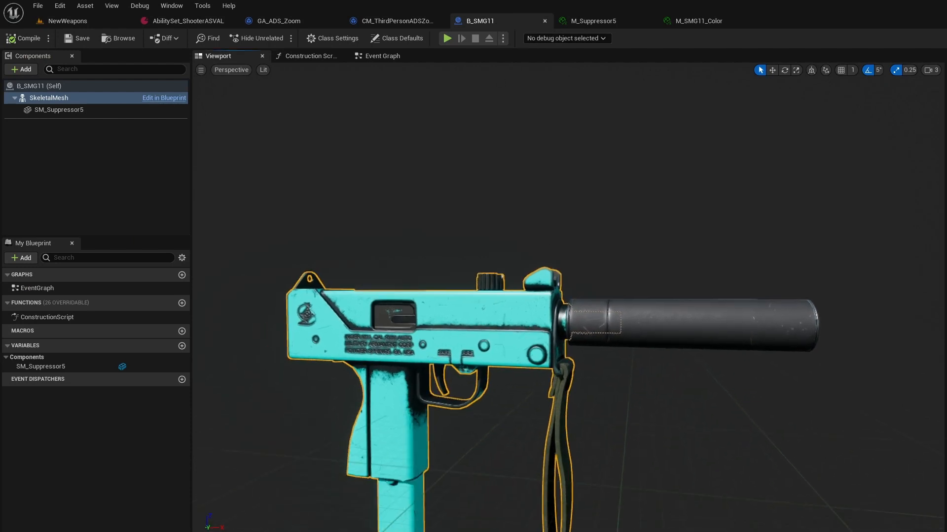
{"action": "right_click_drag", "start_coordinate": [568, 297], "coordinate": [444, 296]}
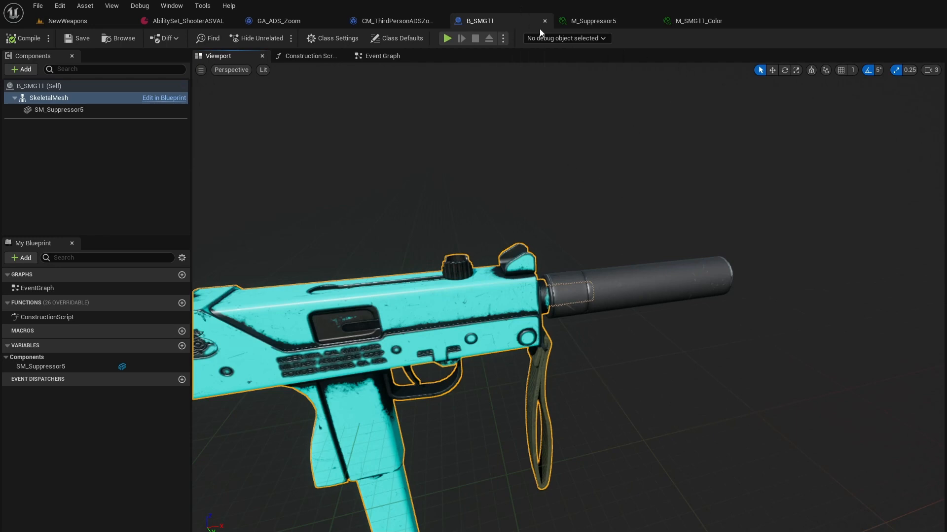
{"action": "left_click", "coordinate": [606, 22]}
{"action": "left_click", "coordinate": [649, 22]}
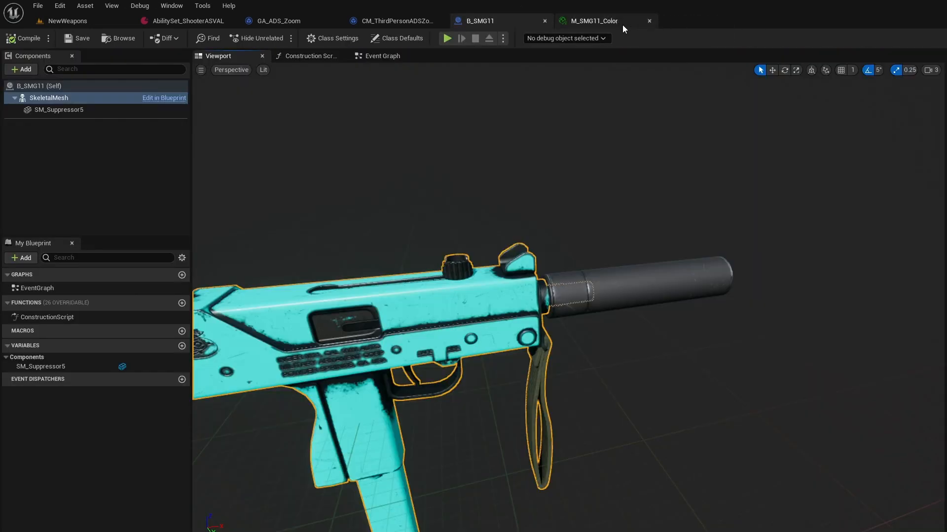
{"action": "left_click", "coordinate": [648, 22]}
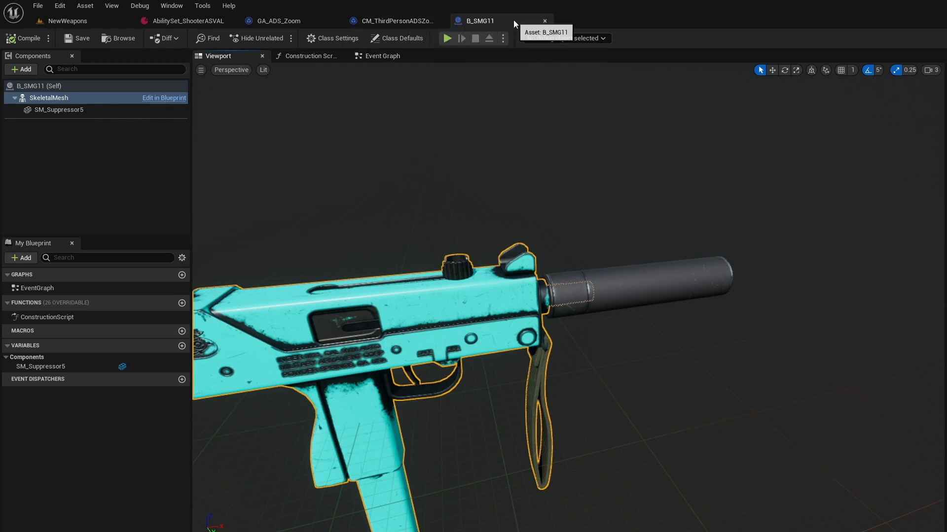
{"action": "mouse_move", "coordinate": [717, 214]}
{"action": "right_mouse_down"}
{"action": "mouse_move", "coordinate": [668, 204]}
{"action": "mouse_move", "coordinate": [717, 214]}
{"action": "right_mouse_up"}
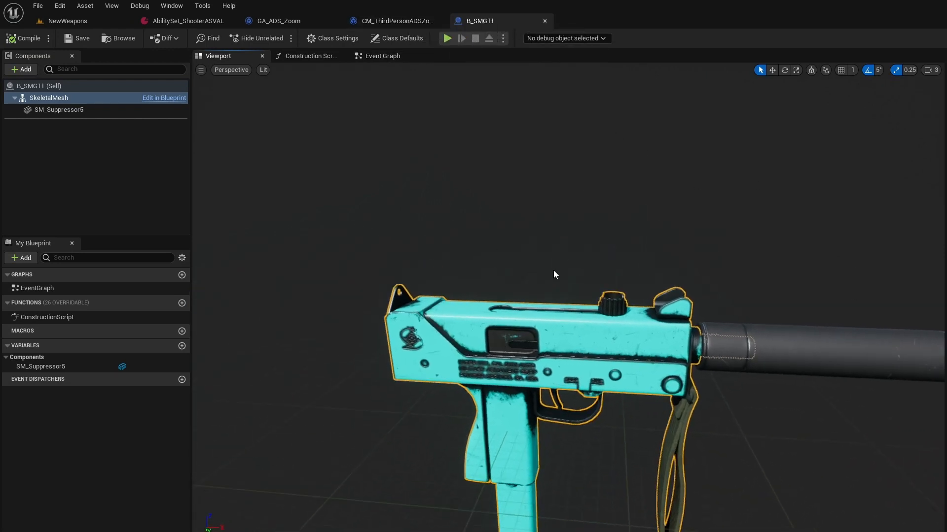
Reopen B_SMG11 and open the SK_SMG11_Nostock_X mesh used by its SkeletalMesh component.
{"action": "left_click", "coordinate": [545, 21]}
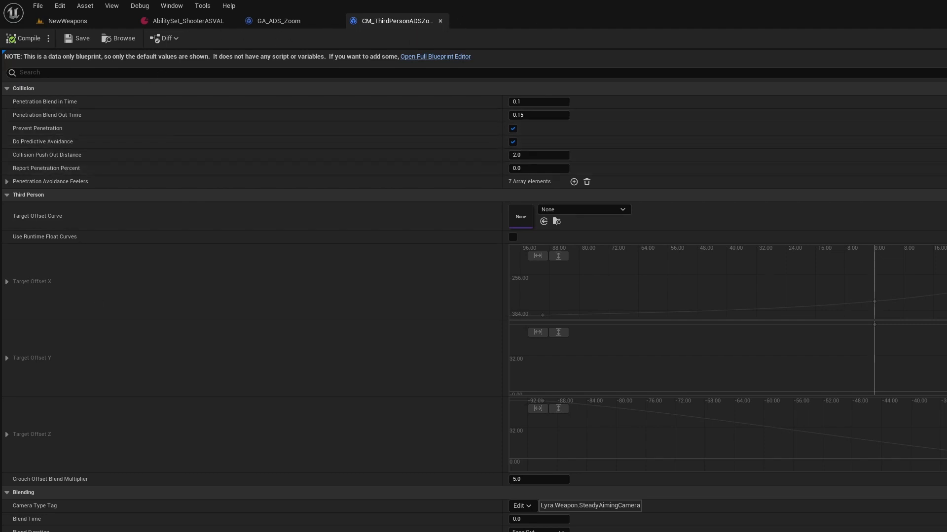
{"action": "key", "text": "ctrl+space"}
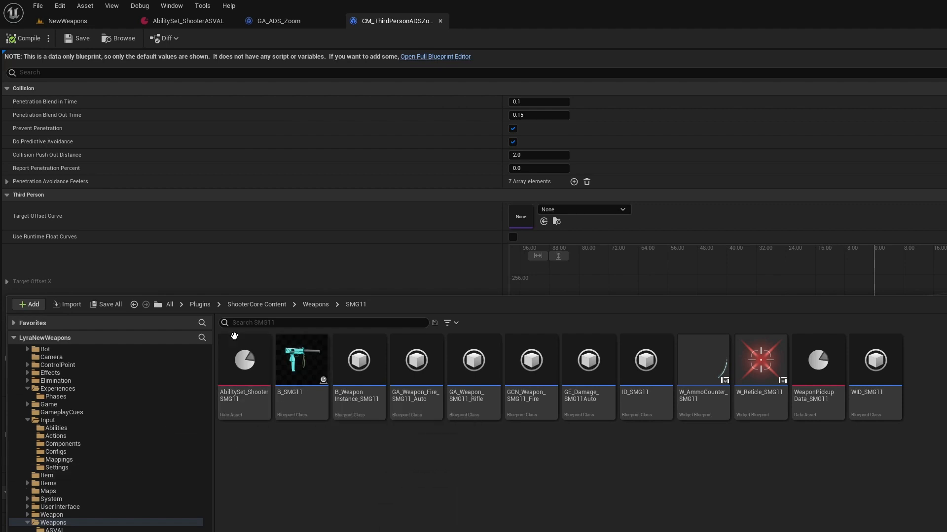
{"action": "left_click", "coordinate": [309, 401]}
{"action": "double_click", "coordinate": [310, 400]}
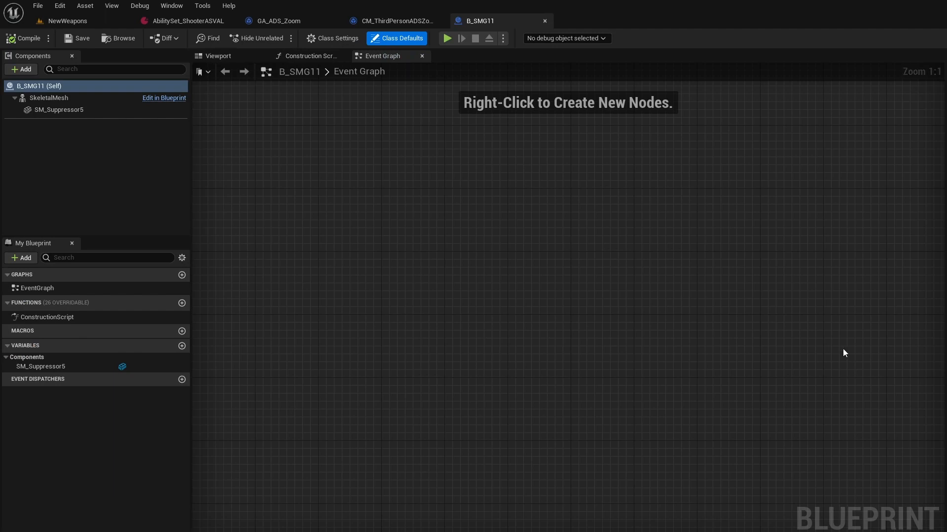
{"action": "left_click", "coordinate": [49, 102]}
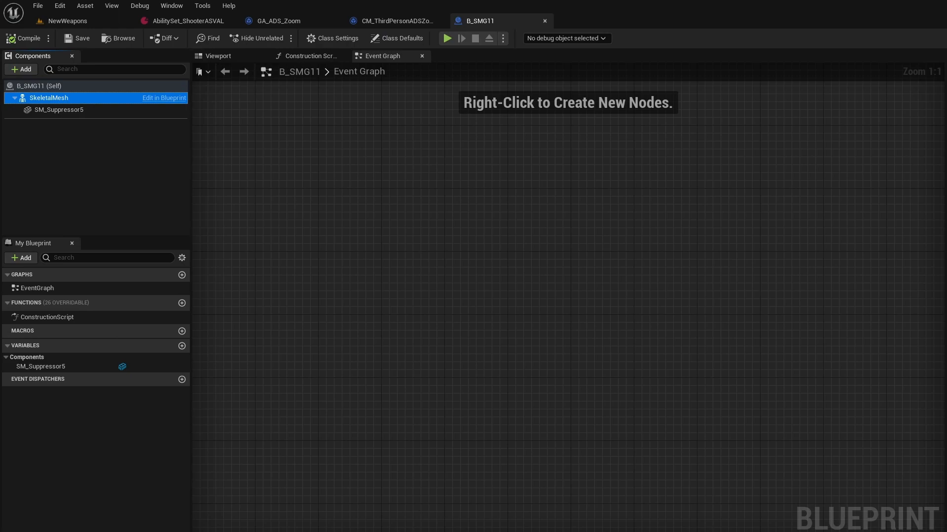
{"action": "key", "text": "ctrl+b"}
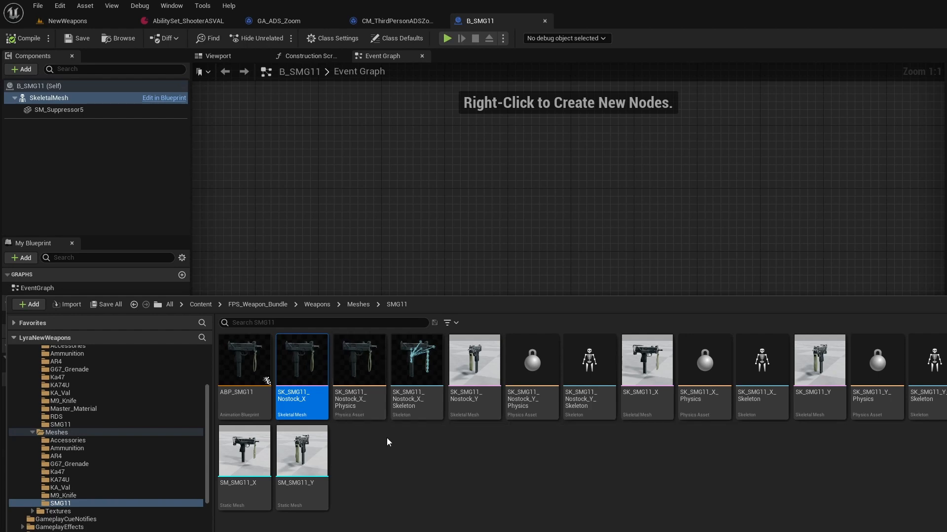
{"action": "double_click", "coordinate": [309, 404]}
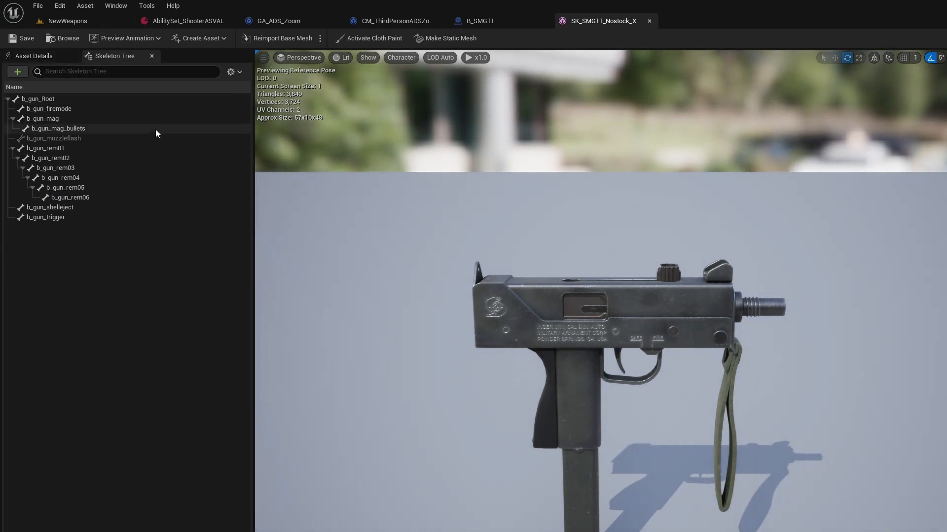
Add a socket to the b_gun_muzzleflash bone and name it Muzzle.
{"action": "left_click", "coordinate": [54, 139]}
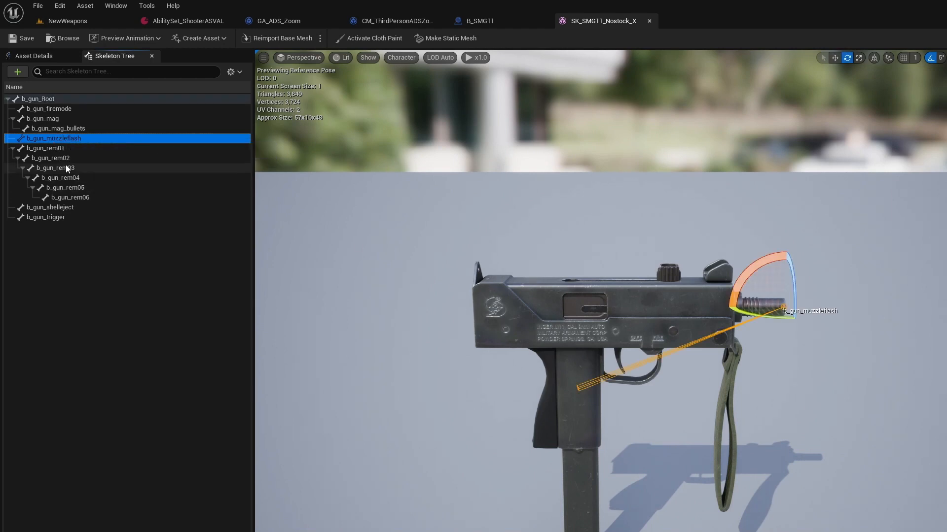
{"action": "right_click", "coordinate": [39, 138]}
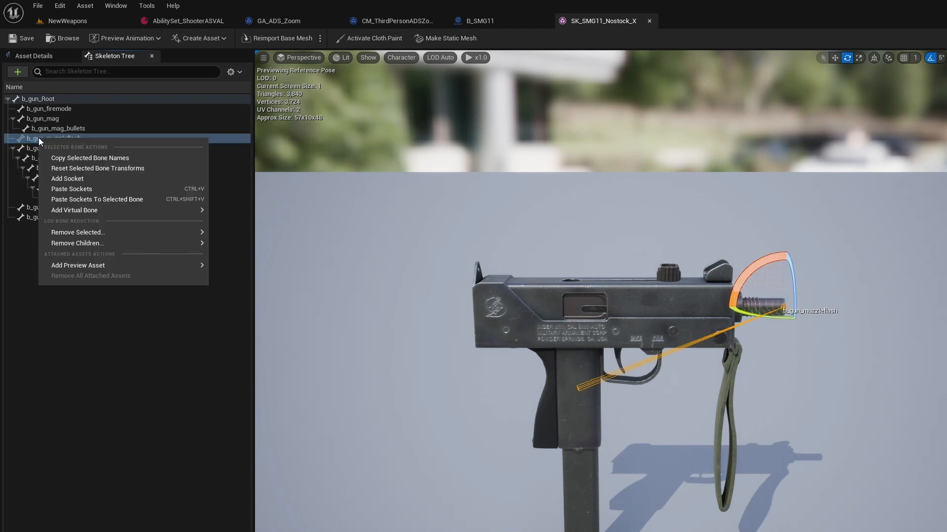
{"action": "left_click", "coordinate": [169, 109]}
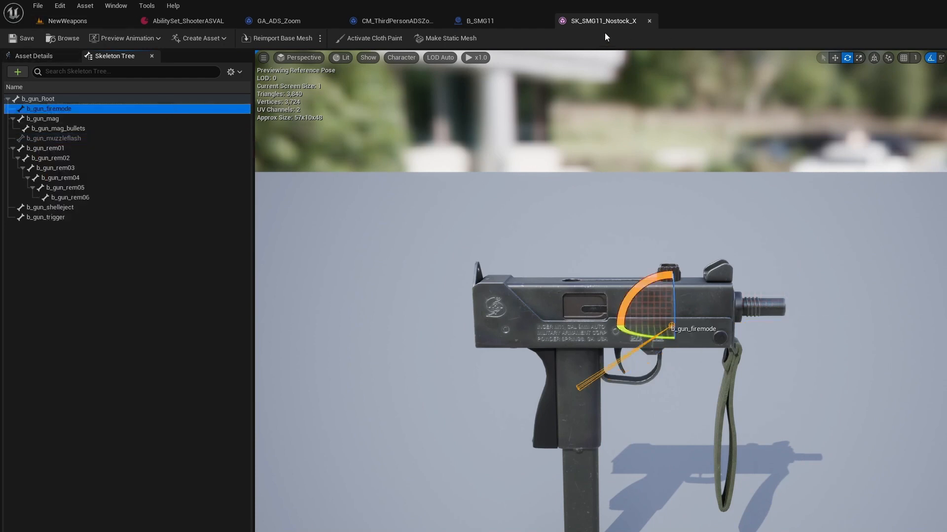
{"action": "left_click", "coordinate": [44, 139]}
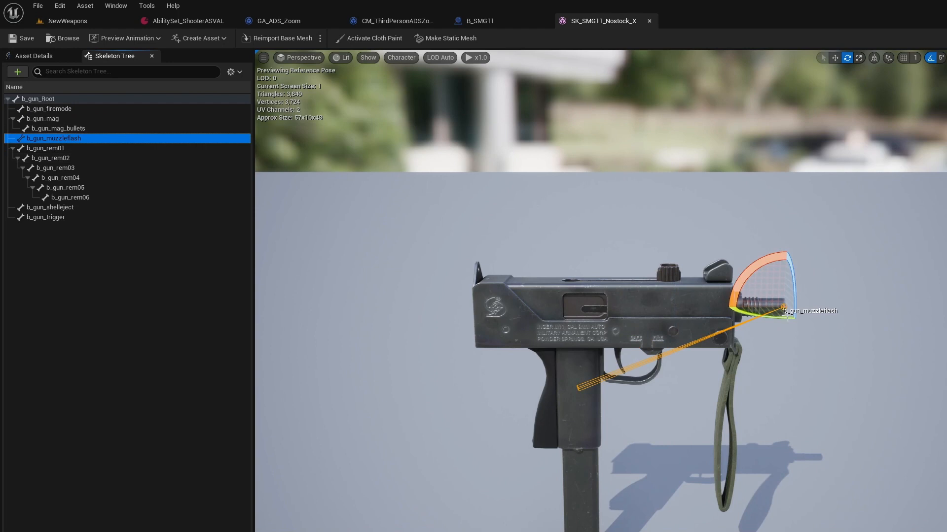
{"action": "right_click", "coordinate": [52, 141]}
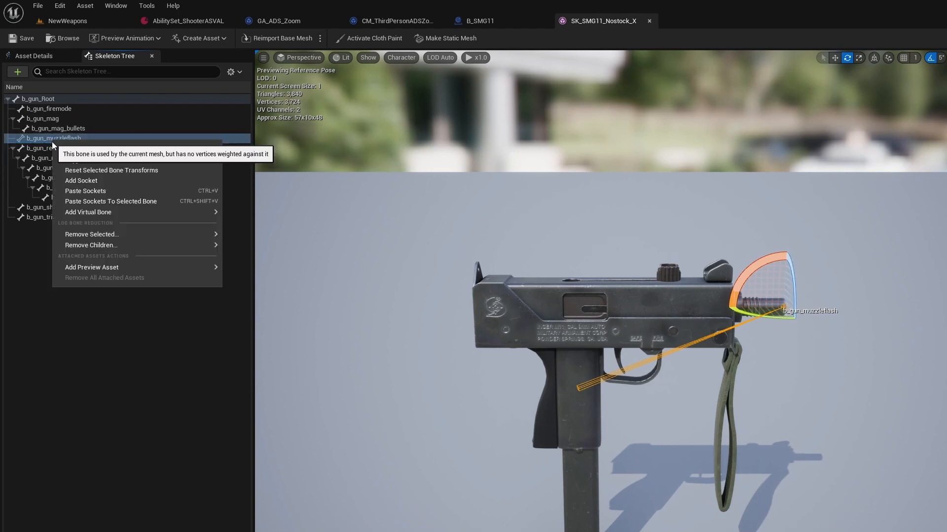
{"action": "left_click", "coordinate": [80, 181]}
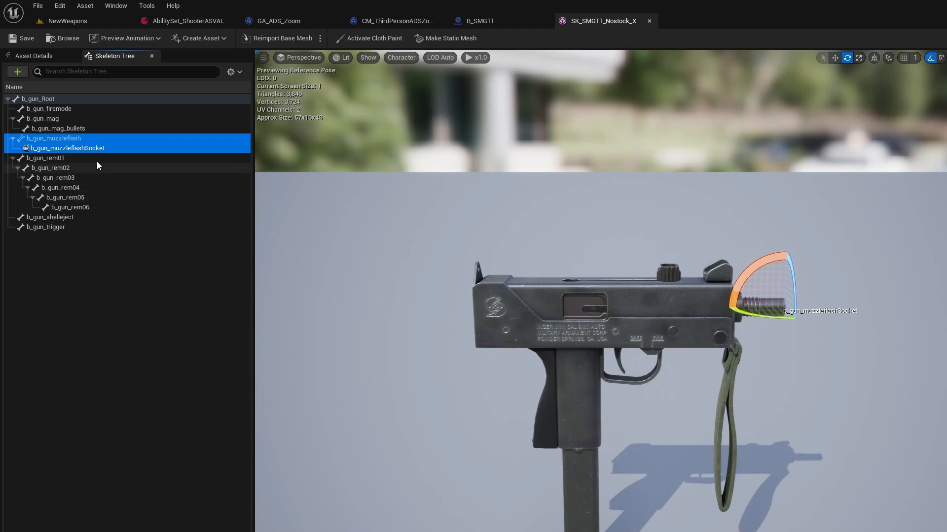
{"action": "double_click", "coordinate": [88, 150]}
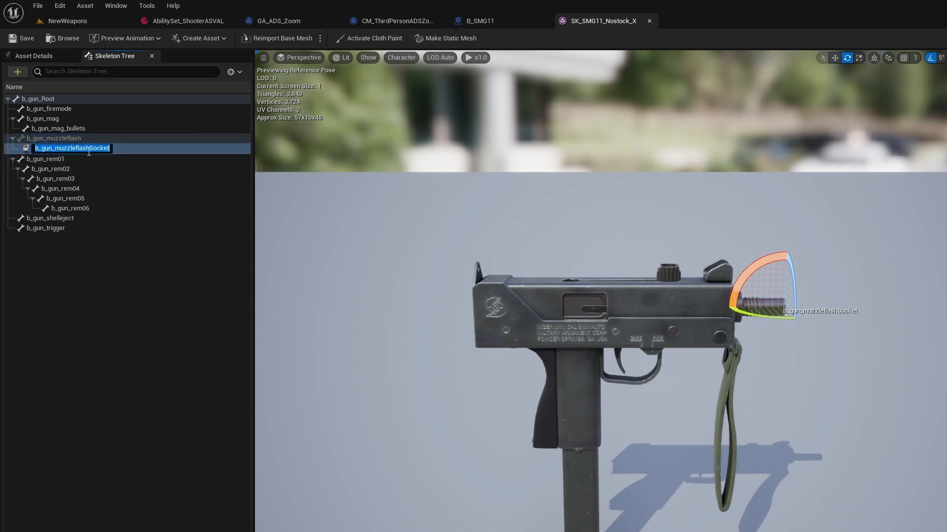
{"action": "type", "text": "Muzzle"}
{"action": "key", "text": "Return"}
Attach SM_Suppressor5 as a preview asset to the Muzzle socket.
{"action": "right_click", "coordinate": [56, 148]}
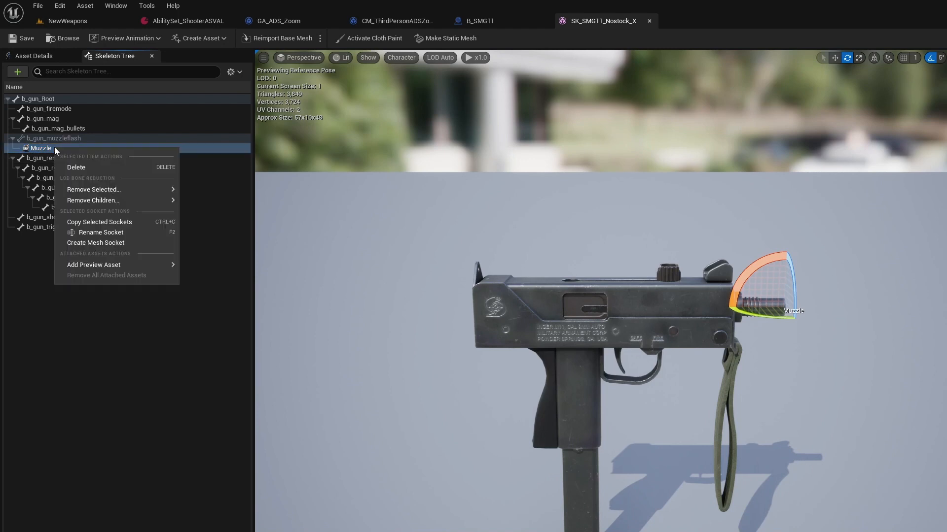
{"action": "mouse_move", "coordinate": [129, 265]}
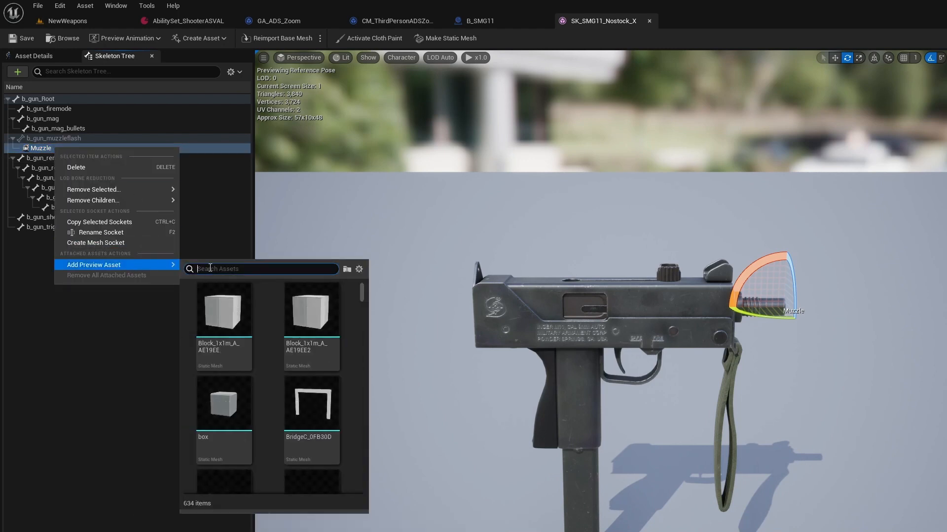
{"action": "type", "text": "suppressor"}
{"action": "left_click", "coordinate": [211, 353]}
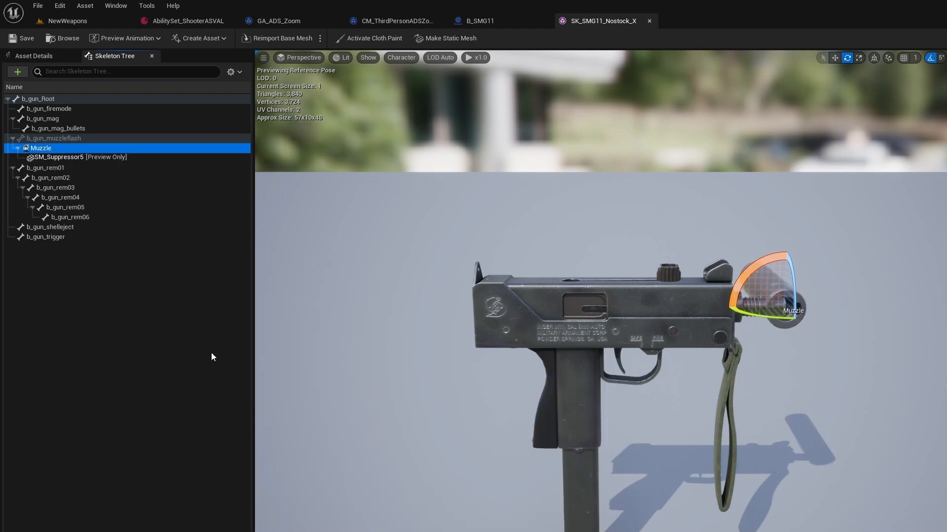
Rotate the Muzzle socket so the preview suppressor points along the barrel, and slide it back over the barrel threads.
{"action": "right_click_drag", "start_coordinate": [677, 353], "coordinate": [602, 375]}
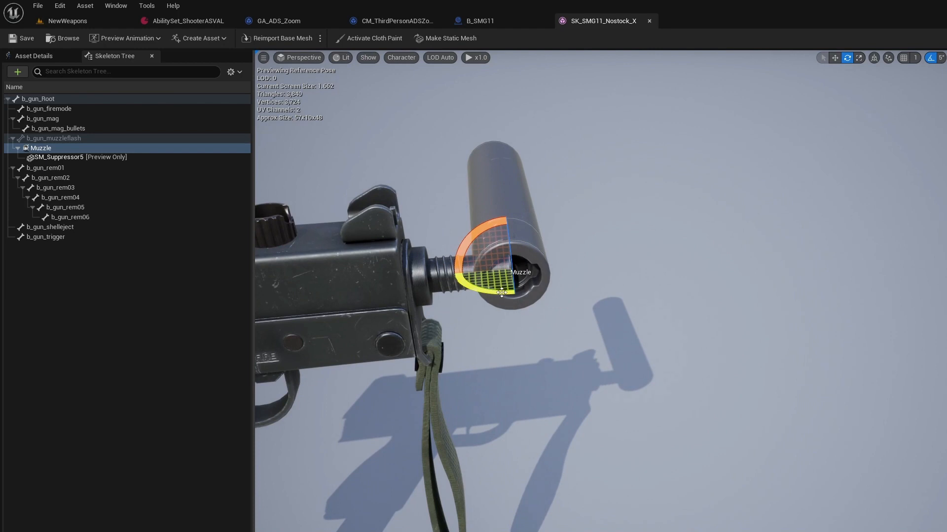
{"action": "left_click_drag", "start_coordinate": [501, 293], "coordinate": [581, 308]}
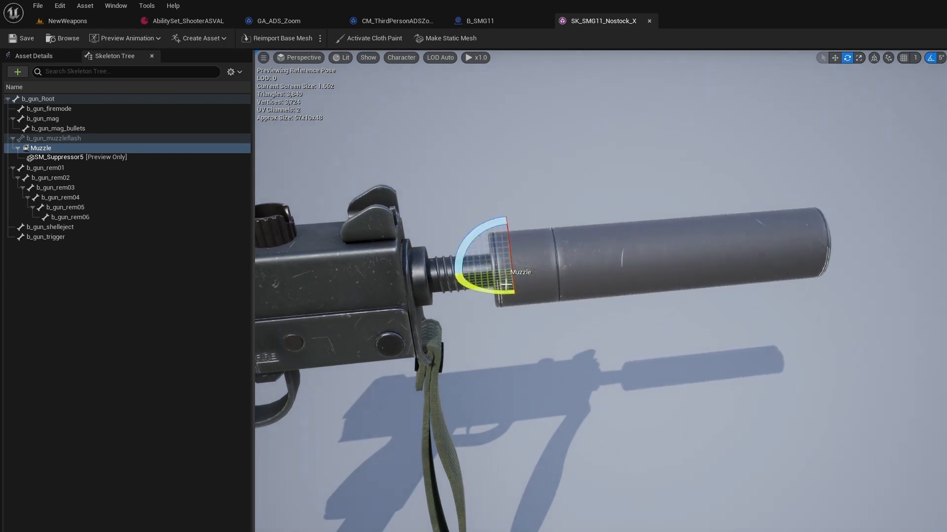
{"action": "key", "text": "w"}
{"action": "left_click_drag", "start_coordinate": [542, 253], "coordinate": [477, 273]}
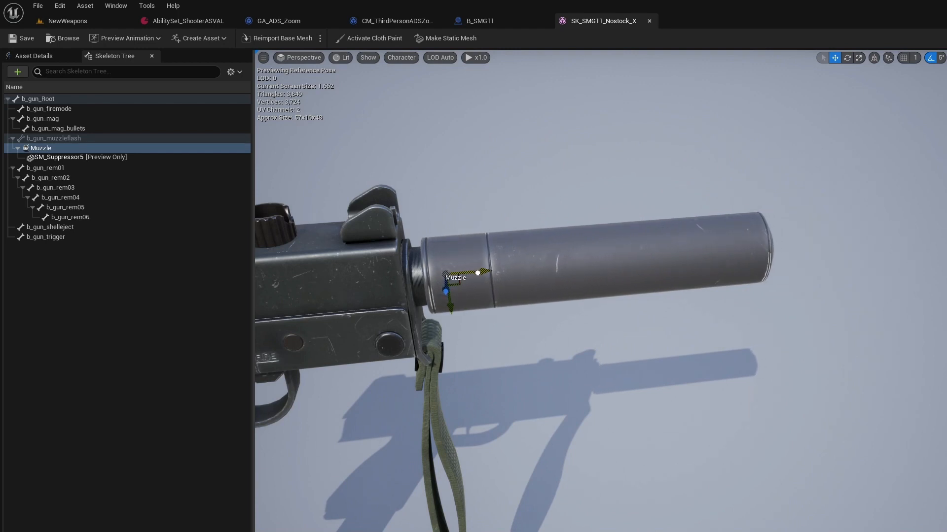
Move the Muzzle socket forward along the barrel axis, well beyond the barrel tip.
{"action": "right_click_drag", "start_coordinate": [477, 272], "coordinate": [544, 258]}
{"action": "key", "text": "s"}
{"action": "key", "text": "d"}
{"action": "right_click_drag", "start_coordinate": [513, 310], "coordinate": [515, 311]}
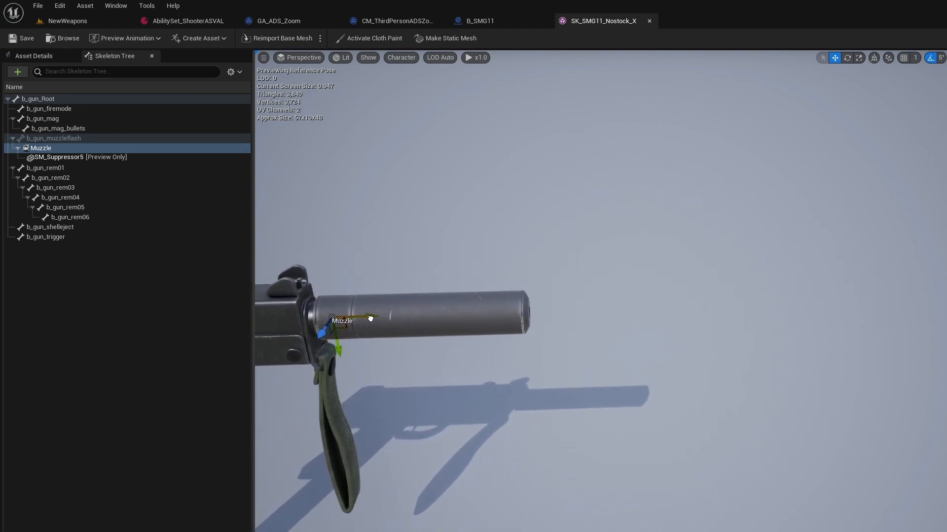
{"action": "left_click_drag", "start_coordinate": [371, 319], "coordinate": [558, 329]}
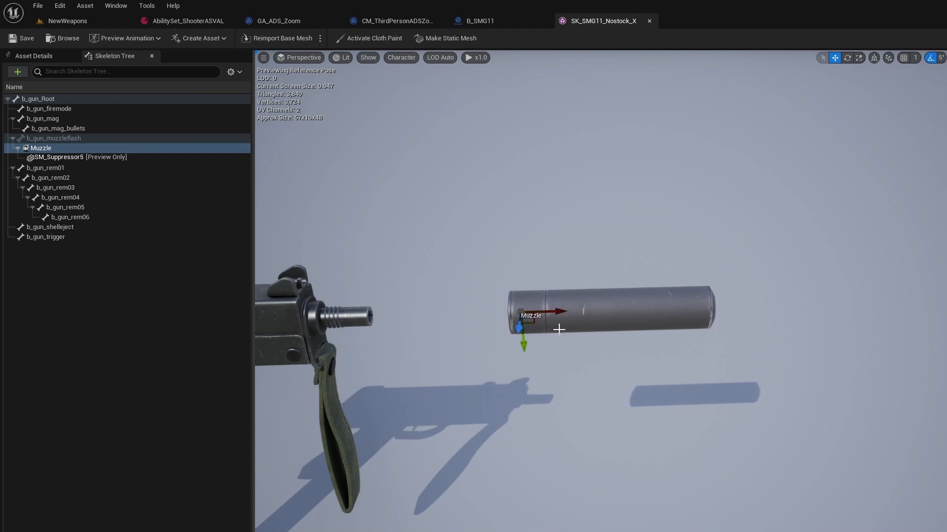
Try to remove the SM_Suppressor5 preview asset from under the Muzzle socket.
{"action": "right_click", "coordinate": [75, 159]}
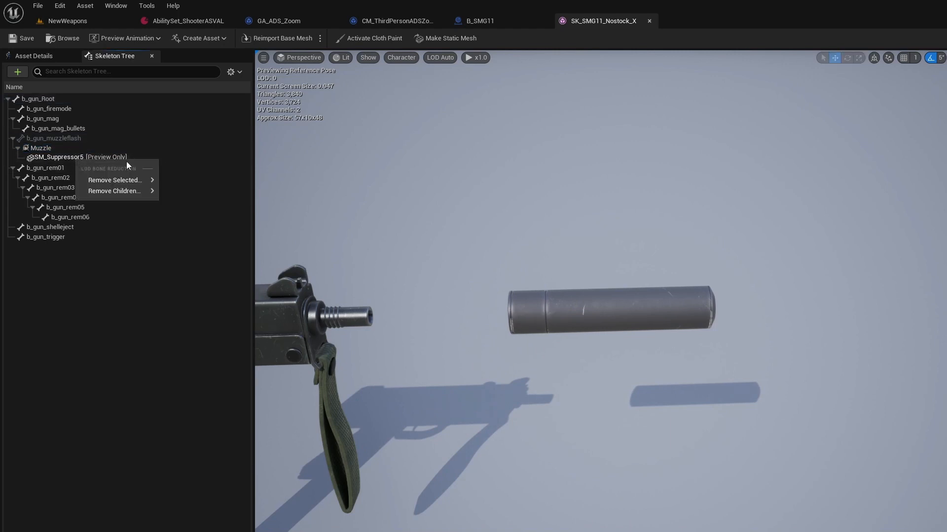
{"action": "left_click", "coordinate": [60, 158]}
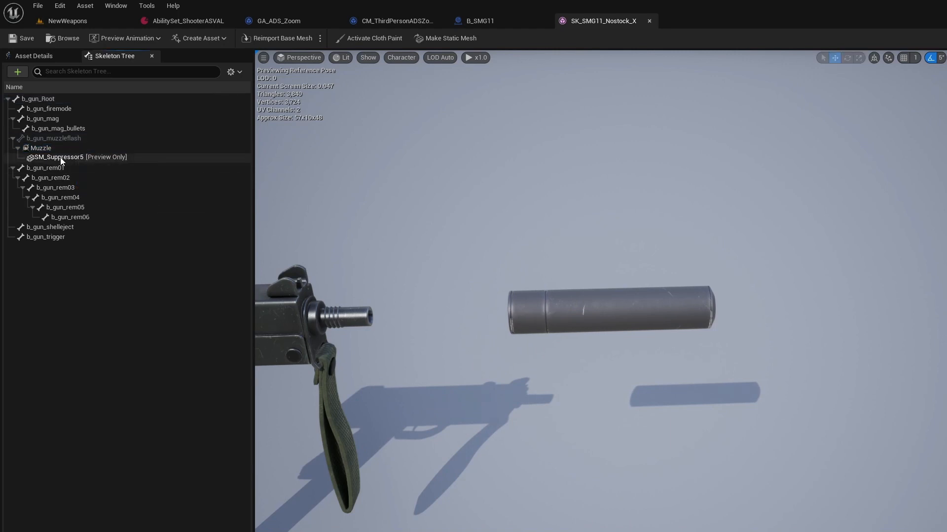
{"action": "right_click", "coordinate": [60, 157]}
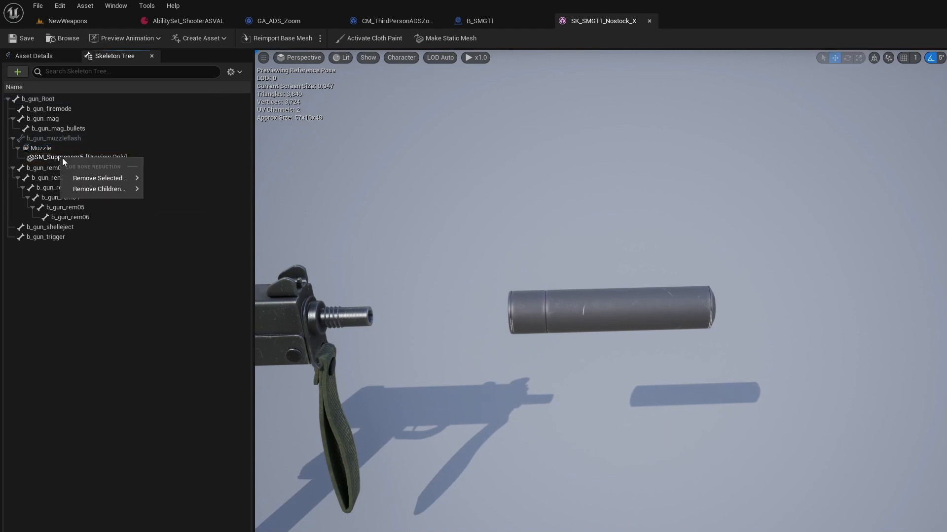
{"action": "mouse_move", "coordinate": [100, 180]}
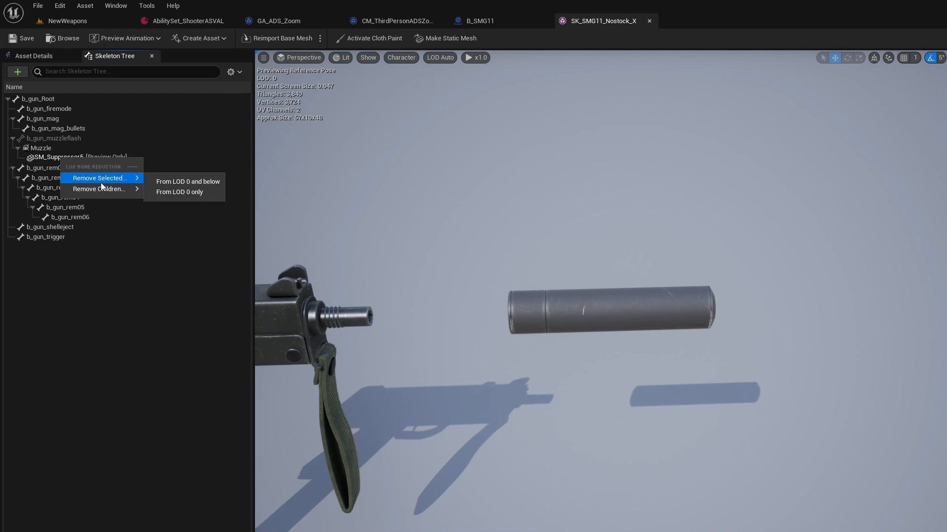
{"action": "left_click", "coordinate": [46, 159]}
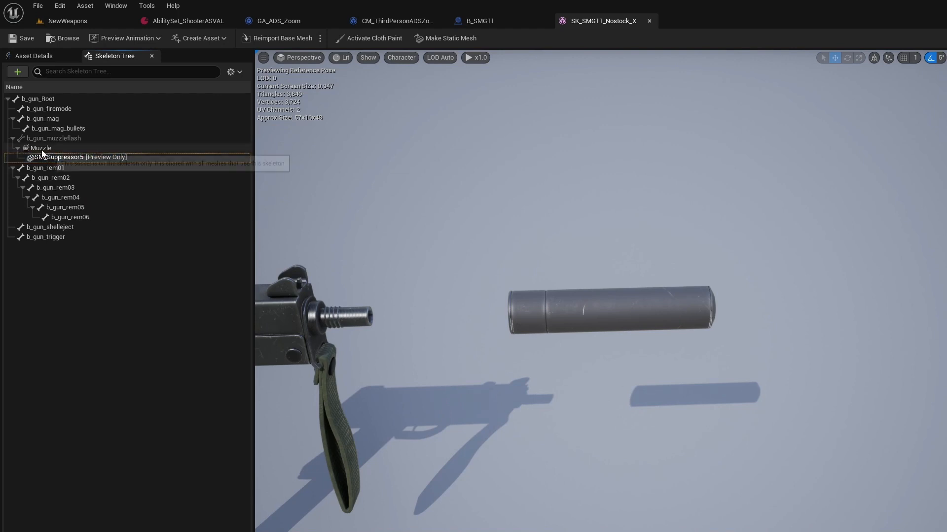
{"action": "left_click", "coordinate": [42, 149]}
{"action": "left_click", "coordinate": [46, 159]}
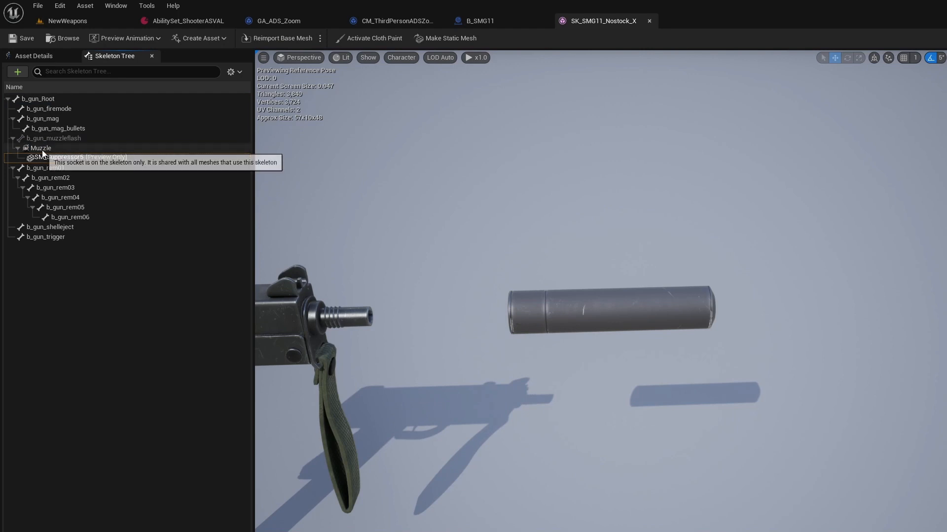
{"action": "left_click", "coordinate": [42, 149]}
{"action": "left_click", "coordinate": [44, 156]}
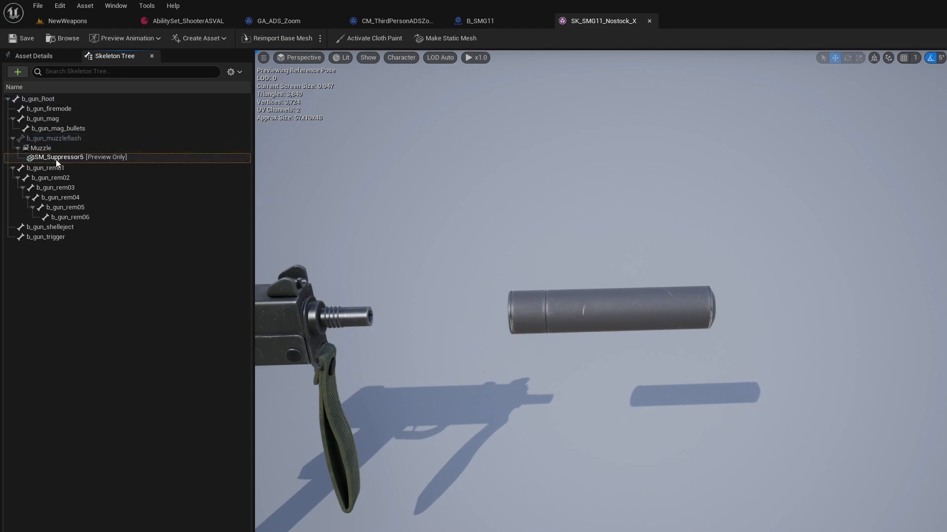
{"action": "right_click", "coordinate": [57, 158]}
{"action": "mouse_move", "coordinate": [105, 179]}
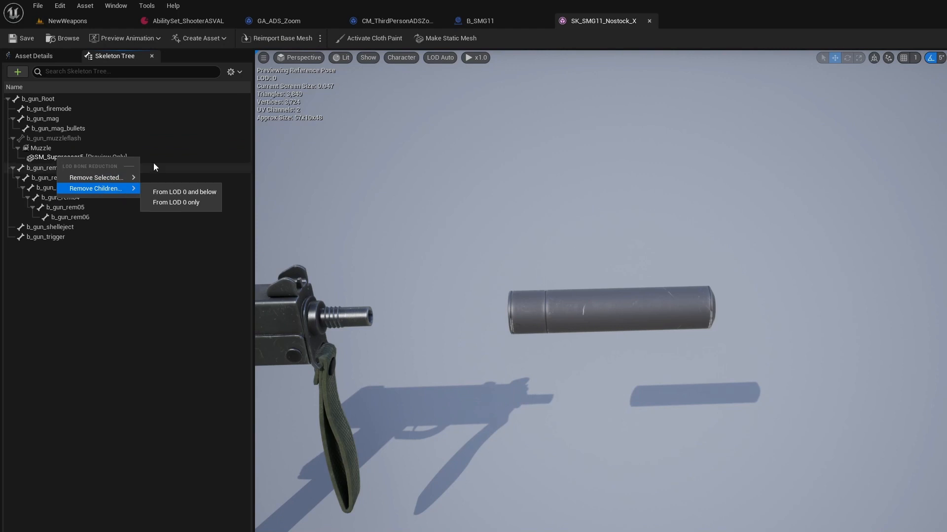
{"action": "left_click", "coordinate": [148, 161]}
{"action": "left_click", "coordinate": [107, 155]}
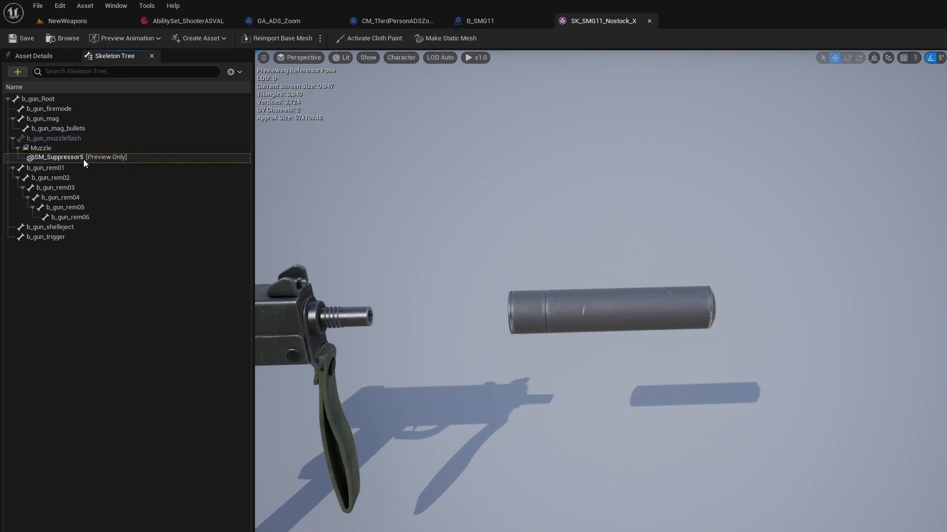
{"action": "left_click", "coordinate": [64, 227]}
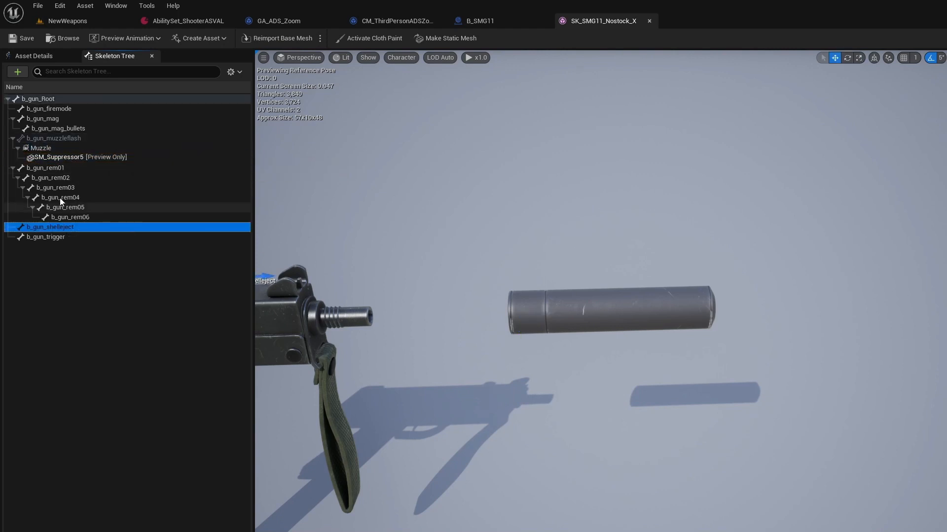
{"action": "left_click", "coordinate": [148, 216]}
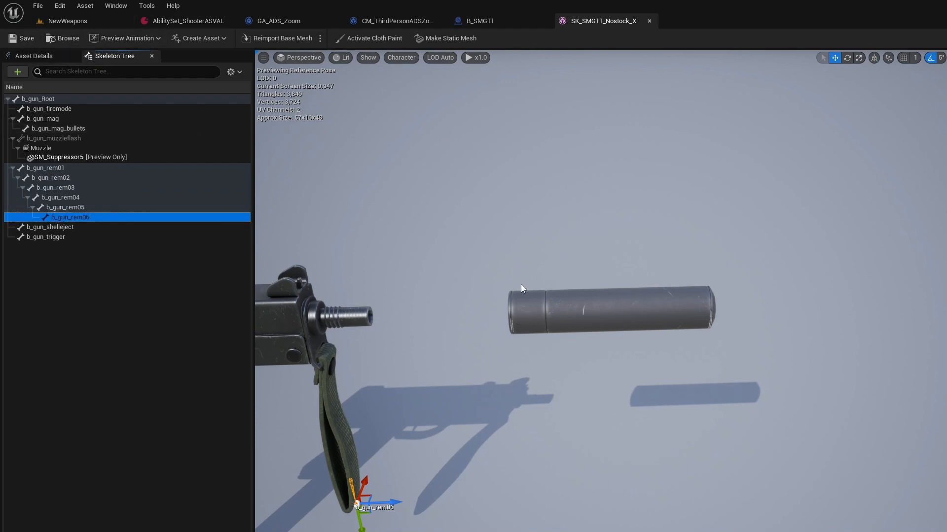
{"action": "left_click", "coordinate": [522, 310]}
{"action": "mouse_move", "coordinate": [371, 310]}
{"action": "right_mouse_down"}
{"action": "mouse_move", "coordinate": [326, 311]}
{"action": "mouse_move", "coordinate": [321, 291]}
{"action": "mouse_move", "coordinate": [367, 316]}
{"action": "right_mouse_up"}
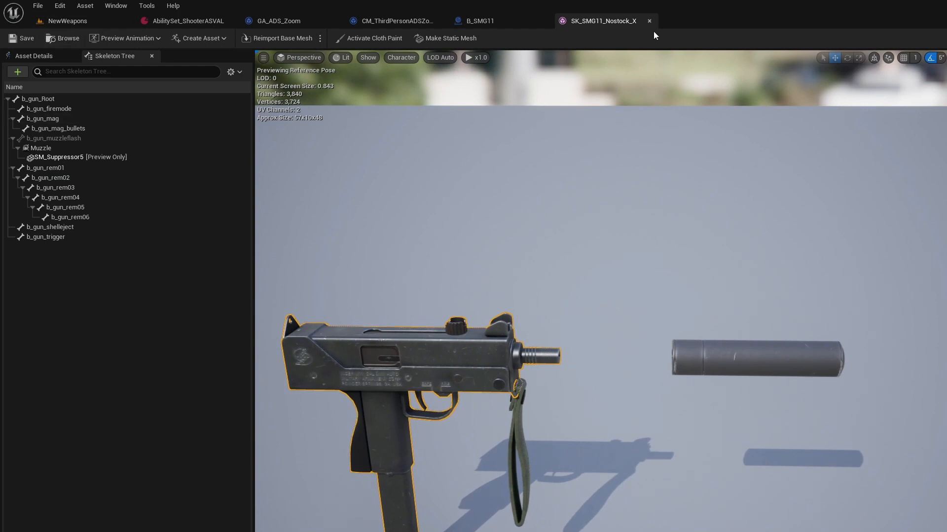
Try to remove SM_Suppressor5 from the skeleton tree with LOD bone reduction, removing the selection from LOD 0 and below.
{"action": "left_click", "coordinate": [49, 157]}
{"action": "right_click", "coordinate": [49, 157]}
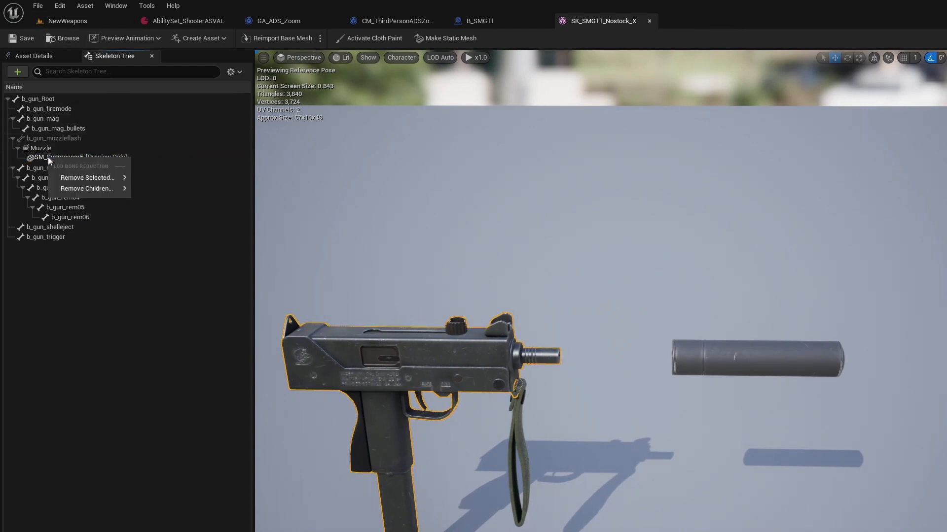
{"action": "mouse_move", "coordinate": [74, 178]}
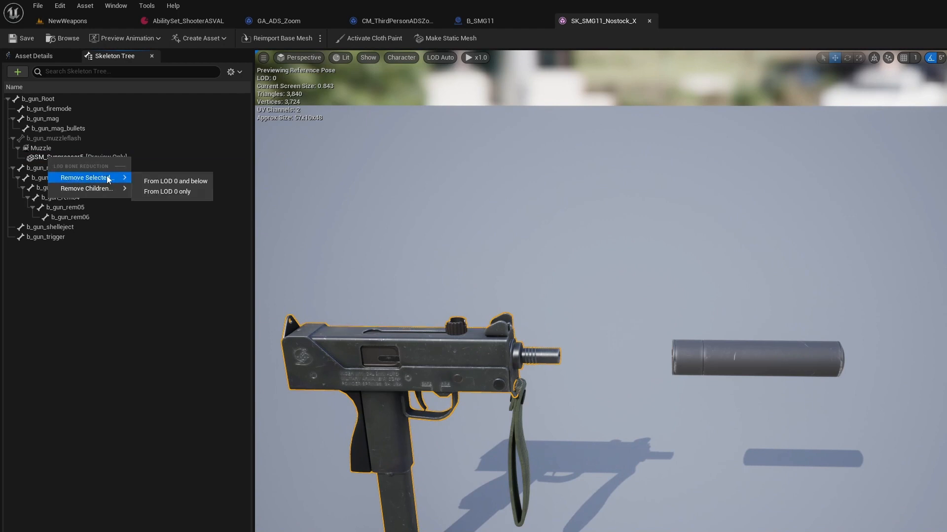
{"action": "left_click", "coordinate": [165, 180]}
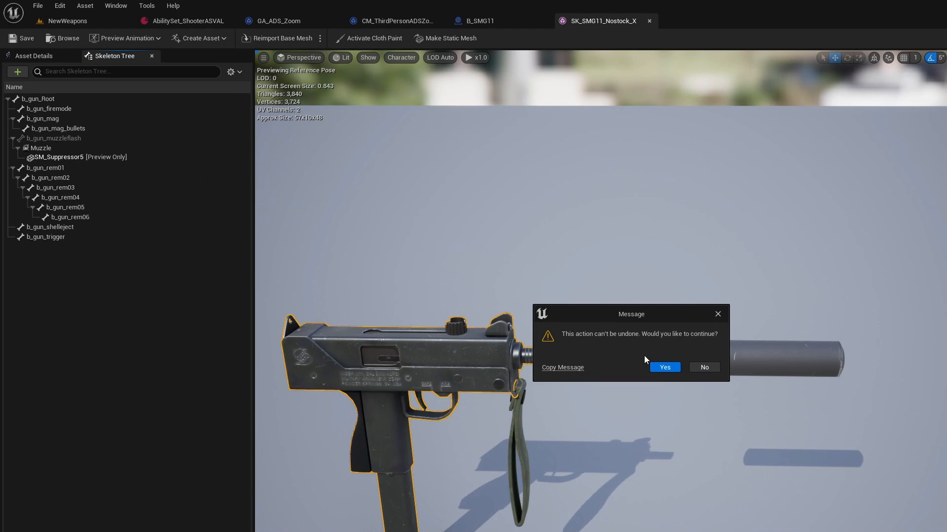
{"action": "left_click", "coordinate": [660, 367]}
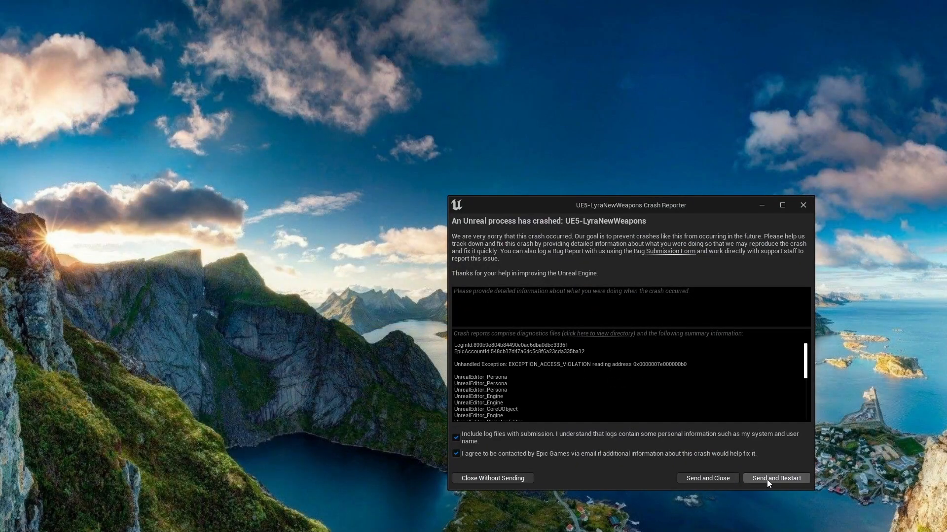
Send the crash report and restart the editor, dock SK_SMG11_Nostock_X with the other asset editors, and close GA_ADS_Zoom.
{"action": "left_click", "coordinate": [767, 480]}
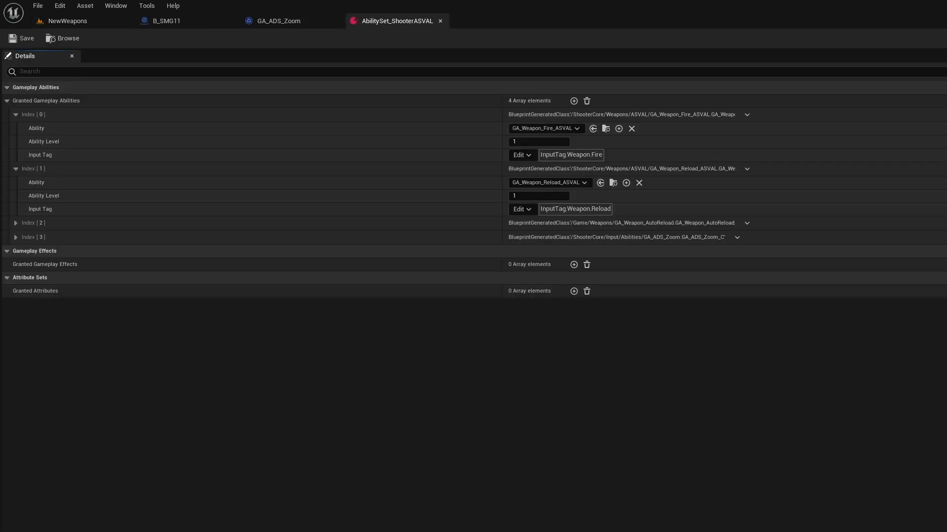
{"action": "left_click_drag", "start_coordinate": [0, 232], "coordinate": [512, 17]}
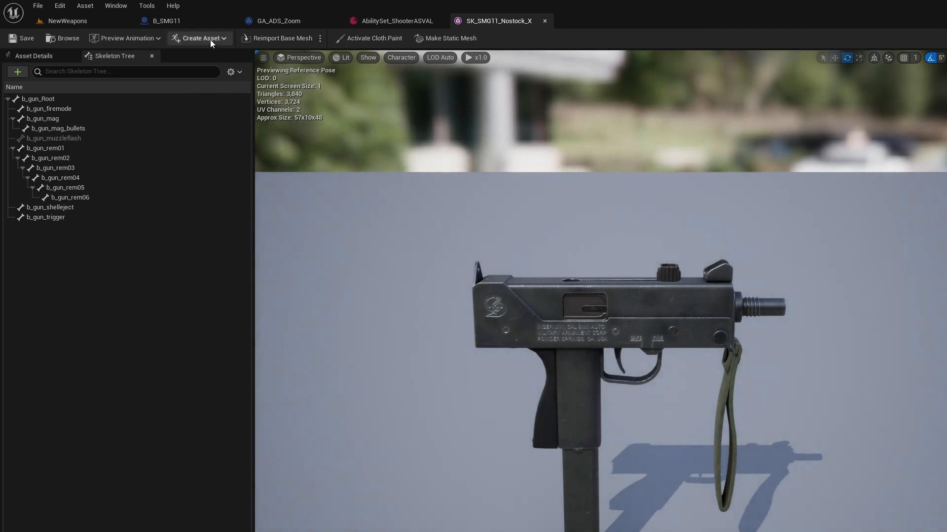
{"action": "left_click_drag", "start_coordinate": [291, 21], "coordinate": [0, 176]}
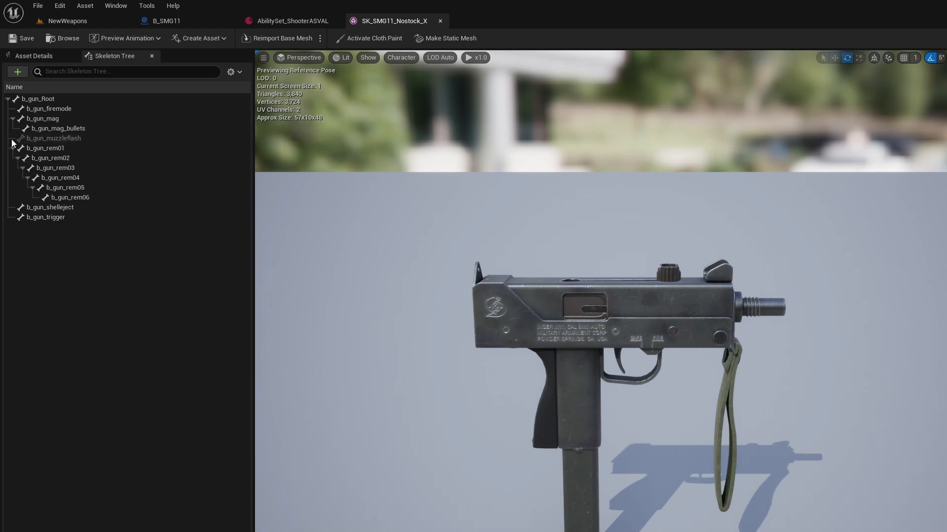
Add a socket to the b_gun_muzzleflash bone and name it Muzzle.
{"action": "left_click", "coordinate": [53, 138]}
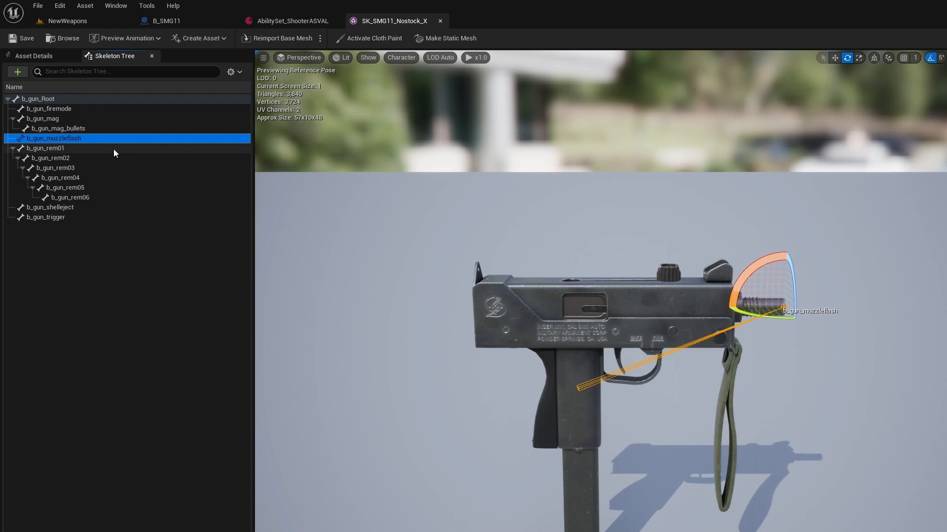
{"action": "right_click", "coordinate": [45, 140]}
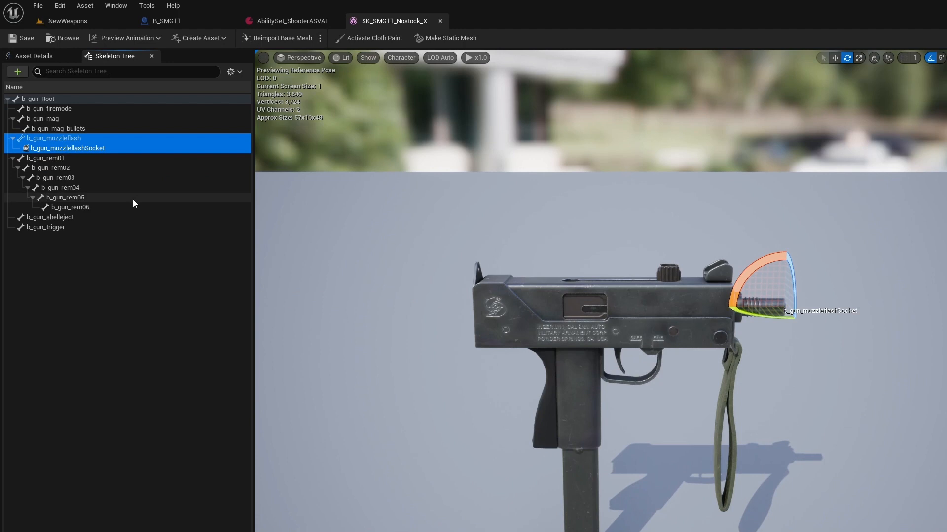
{"action": "left_click", "coordinate": [78, 148]}
{"action": "left_click", "coordinate": [78, 148]}
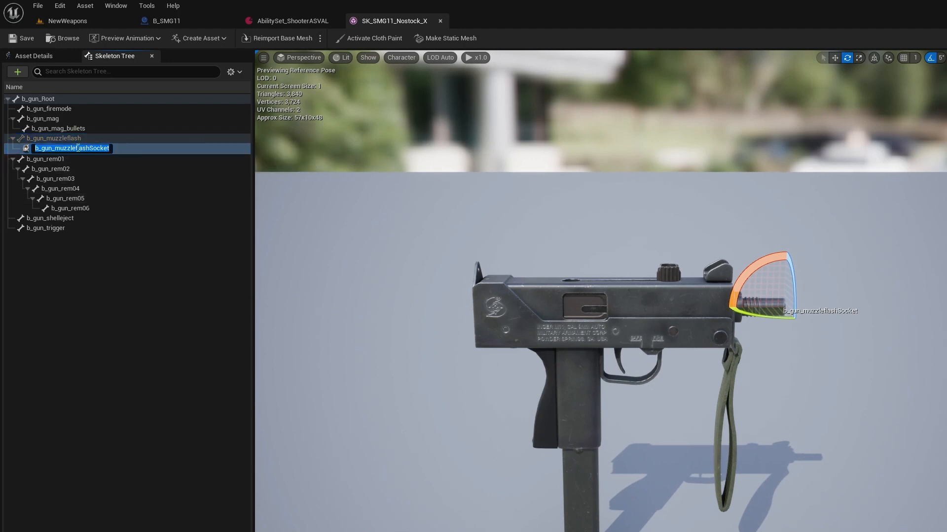
{"action": "type", "text": "Muzzle"}
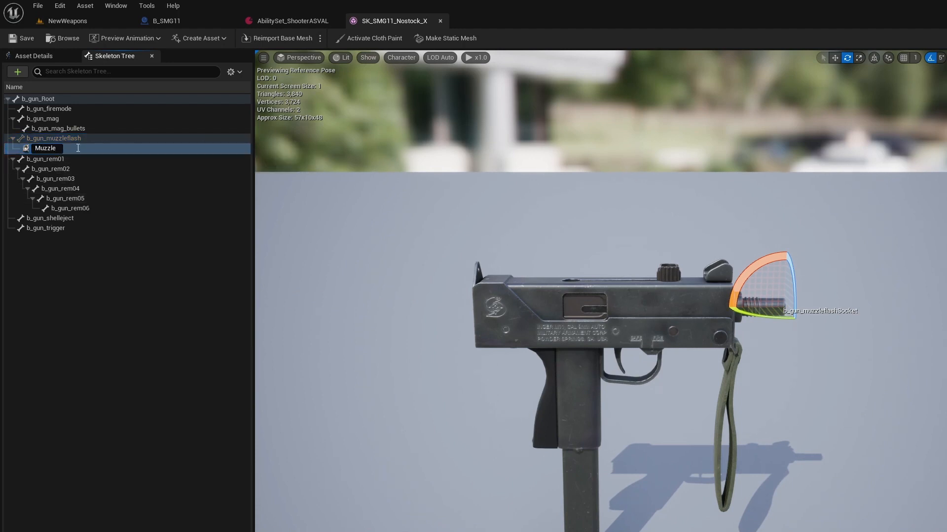
{"action": "key", "text": "Return"}
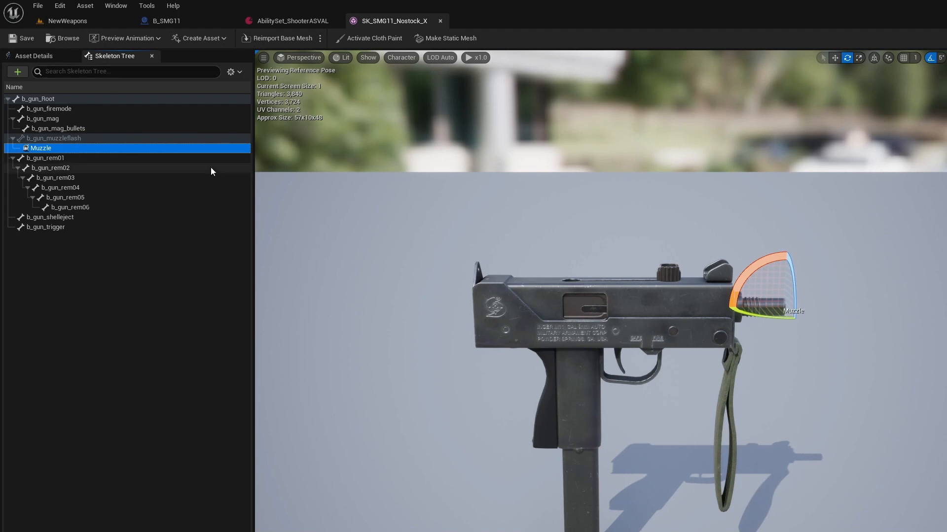
Slide the recreated Muzzle socket forward along the barrel axis, about a suppressor's length past the barrel tip, and close the mesh editor.
{"action": "right_click_drag", "start_coordinate": [373, 154], "coordinate": [528, 280]}
{"action": "key", "text": "s"}
{"action": "key", "text": "s"}
{"action": "key", "text": "w"}
{"action": "key", "text": "w"}
{"action": "key", "text": "w"}
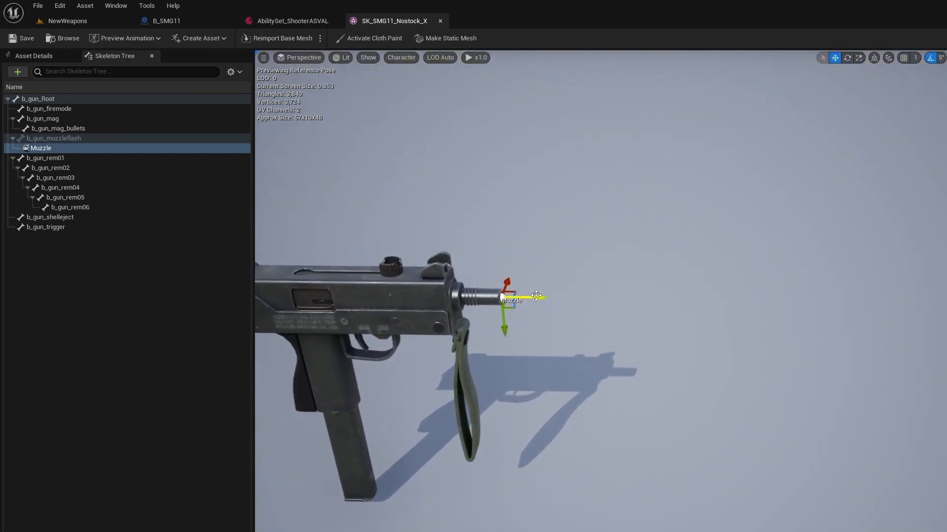
{"action": "left_click_drag", "start_coordinate": [536, 295], "coordinate": [648, 306]}
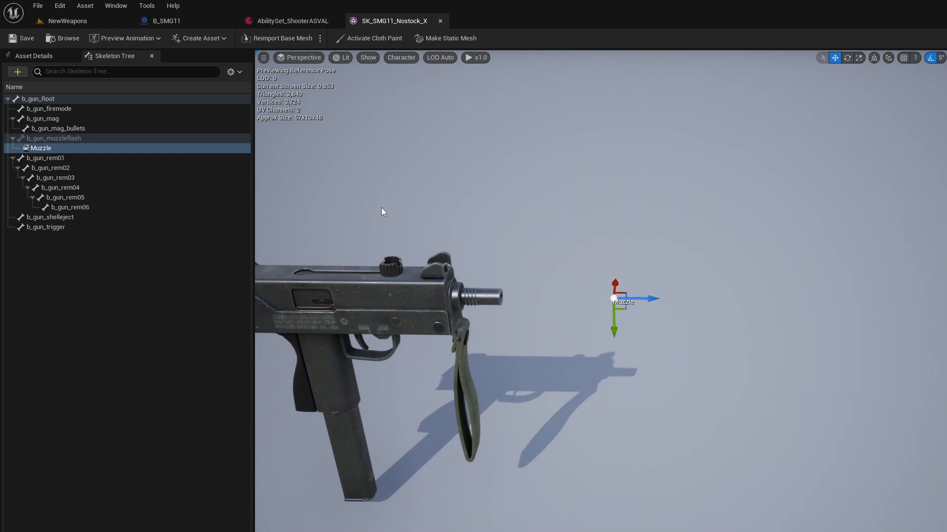
{"action": "left_click", "coordinate": [440, 21]}
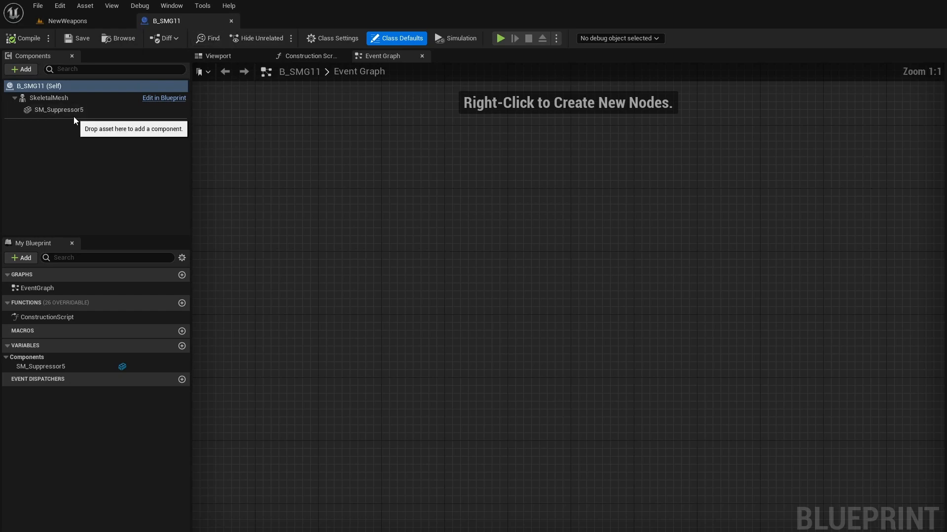
Inspect the skeletal mesh with its attached suppressor in the B_SMG11 blueprint viewport.
{"action": "left_click", "coordinate": [44, 98]}
{"action": "left_click", "coordinate": [218, 55]}
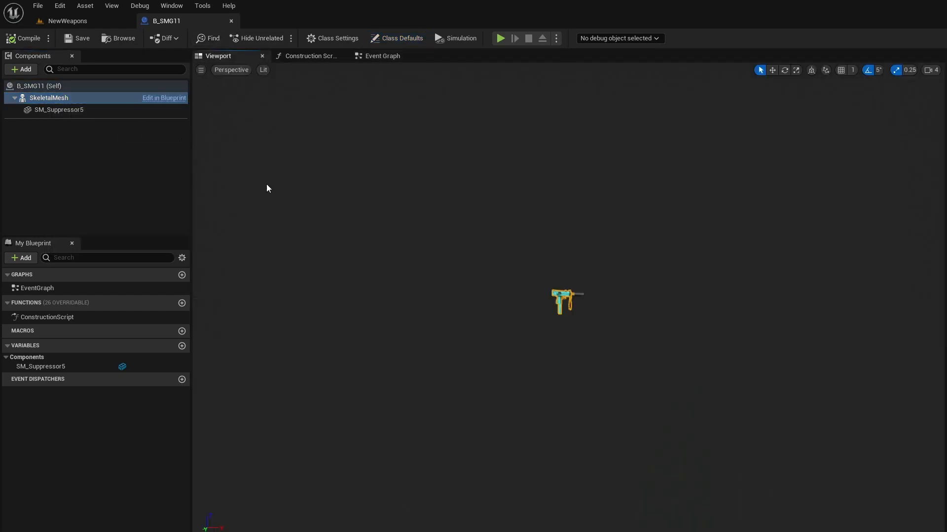
{"action": "key", "text": "w"}
{"action": "mouse_move", "coordinate": [524, 258]}
{"action": "right_mouse_down"}
{"action": "mouse_move", "coordinate": [481, 292]}
{"action": "mouse_move", "coordinate": [524, 258]}
{"action": "right_mouse_up"}
{"action": "key", "text": "s"}
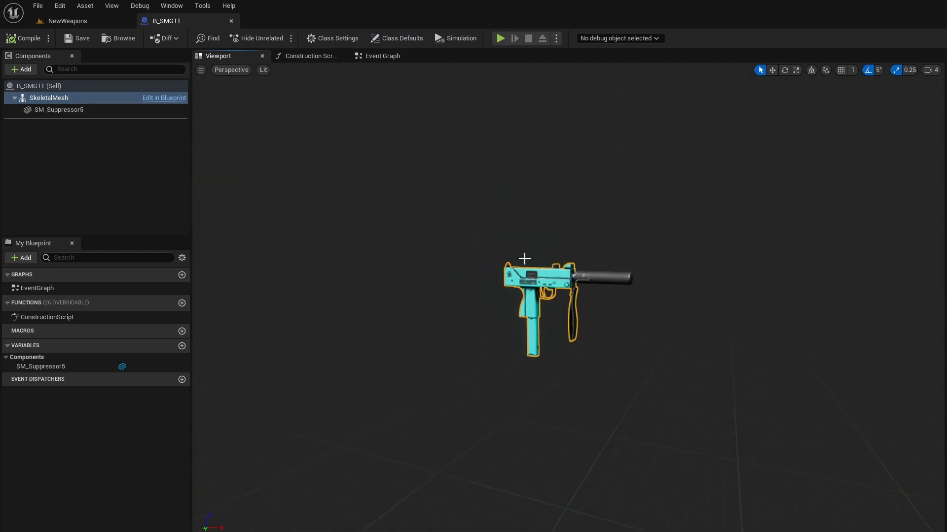
Open AbilitySet_ShooterSMG11 from the ShooterCore Content/Weapons/SMG11 folder and dock it beside B_SMG11.
{"action": "key", "text": "ctrl+space"}
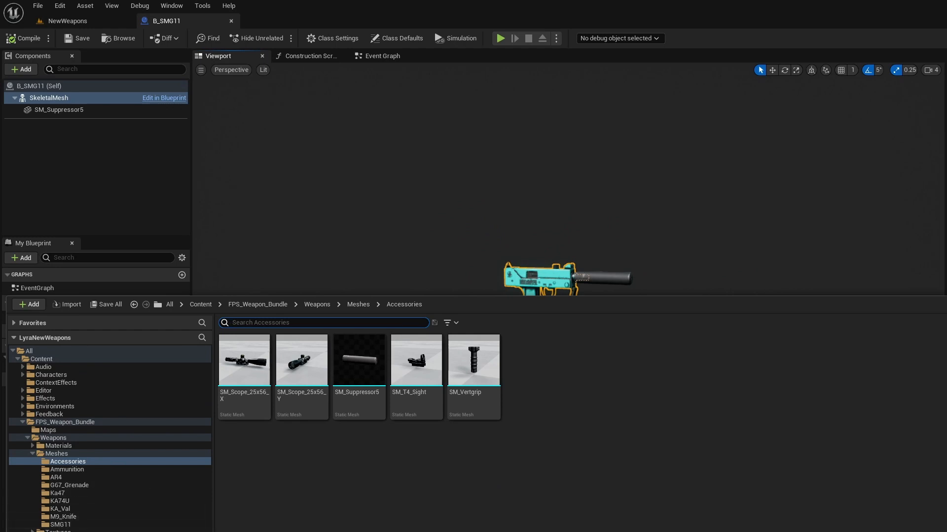
{"action": "scroll", "coordinate": [60, 524], "scroll_direction": "down", "scroll_amount": 1}
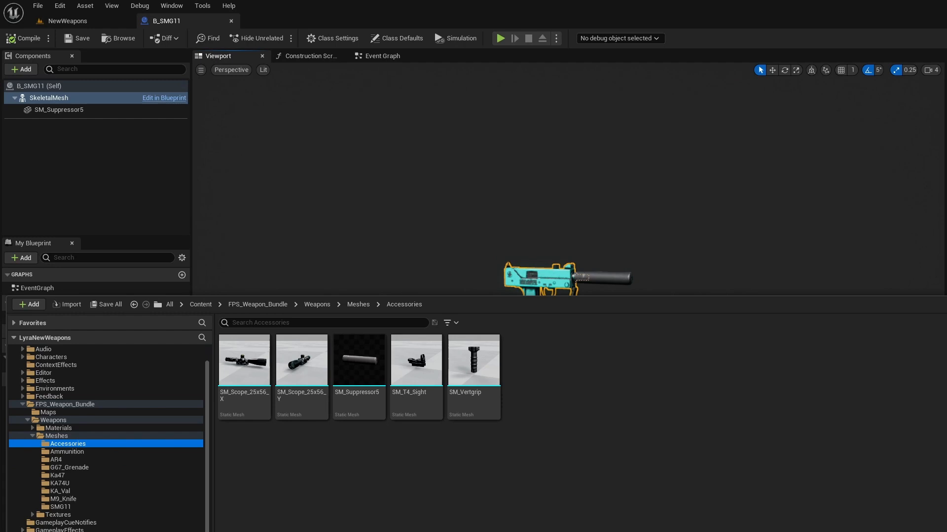
{"action": "scroll", "coordinate": [99, 444], "scroll_direction": "down", "scroll_amount": 8}
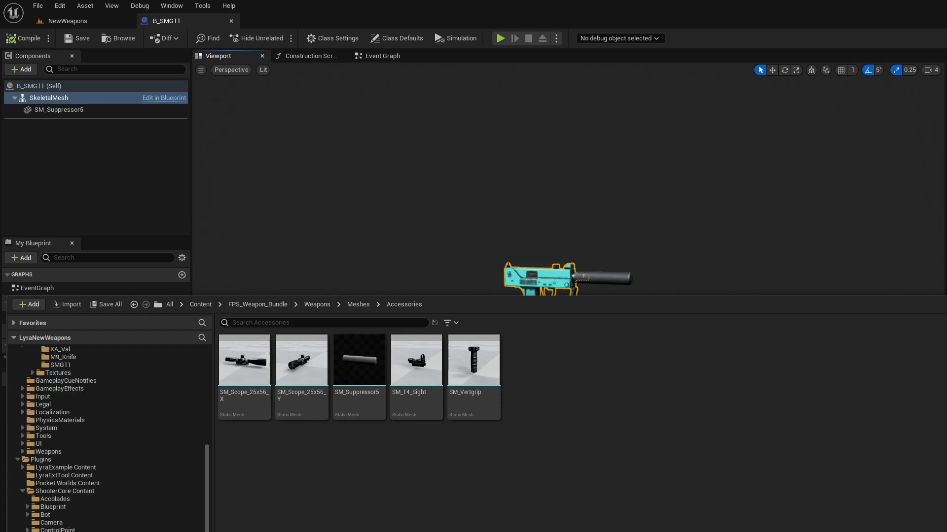
{"action": "scroll", "coordinate": [100, 513], "scroll_direction": "down", "scroll_amount": 3}
{"action": "left_click", "coordinate": [98, 530]}
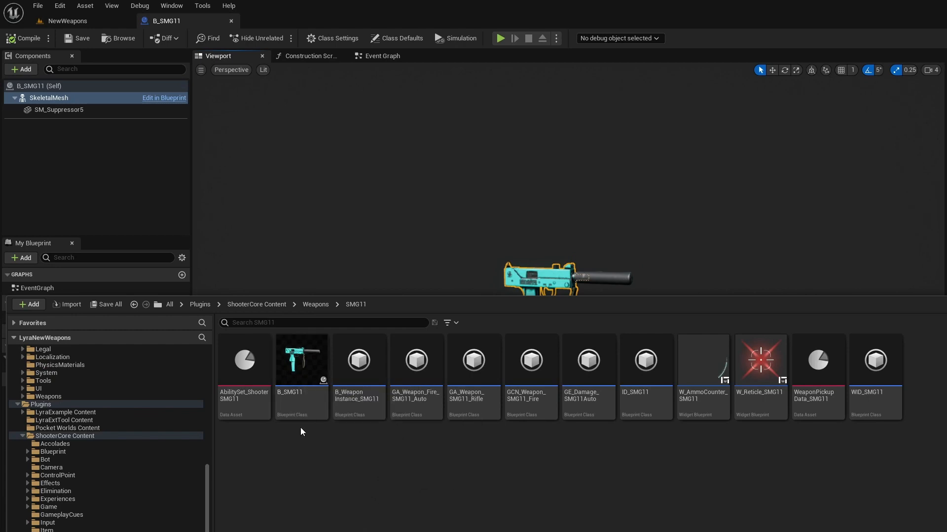
{"action": "mouse_move", "coordinate": [281, 409]}
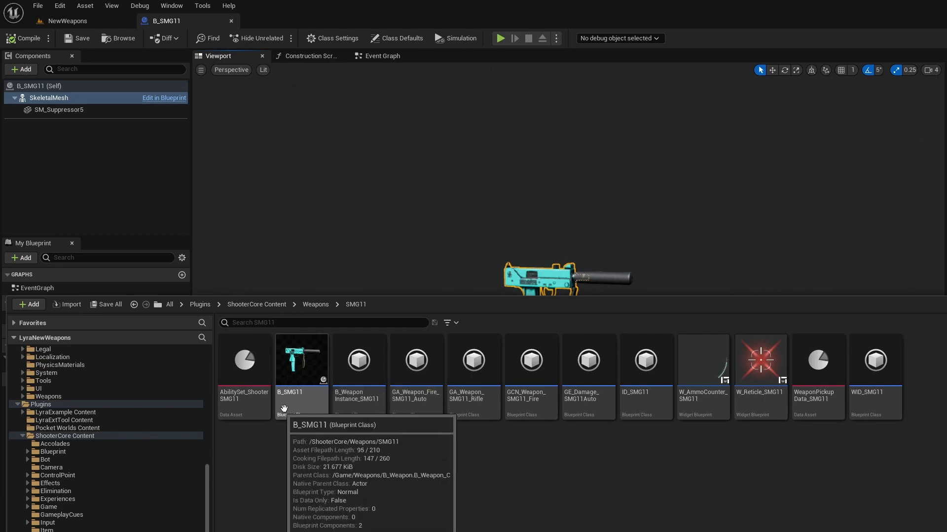
{"action": "double_click", "coordinate": [257, 411]}
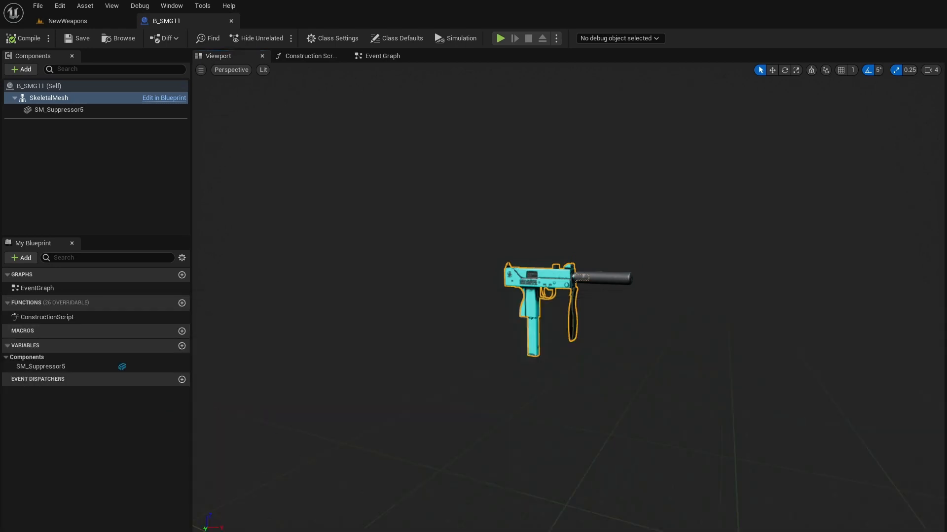
{"action": "left_click_drag", "start_coordinate": [133, 174], "coordinate": [312, 28]}
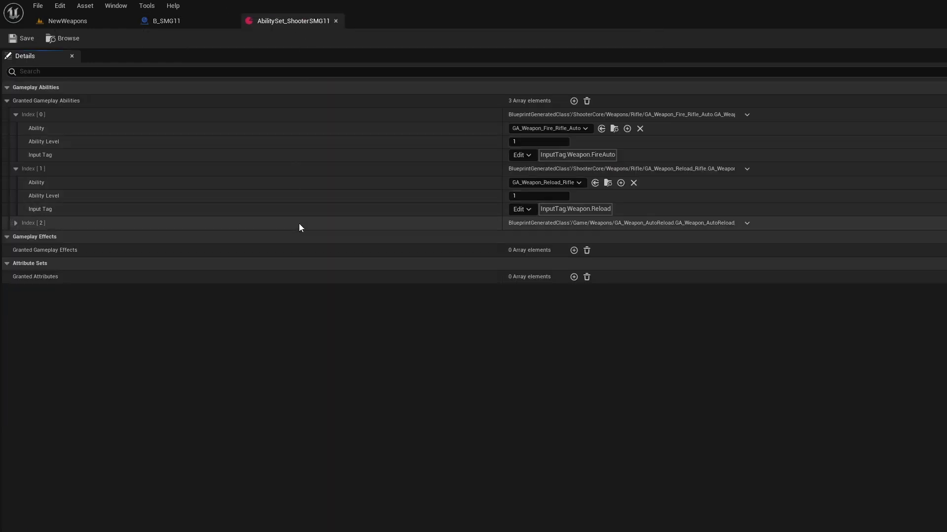
Open the B_WeaponInstance_SMG11, GA_Weapon_Fire_SMG11_Auto, GA_Weapon_SMG11_Rifle and GCN_Weapon_SMG11_Fire blueprints from the SMG11 folder.
{"action": "key", "text": "ctrl+space"}
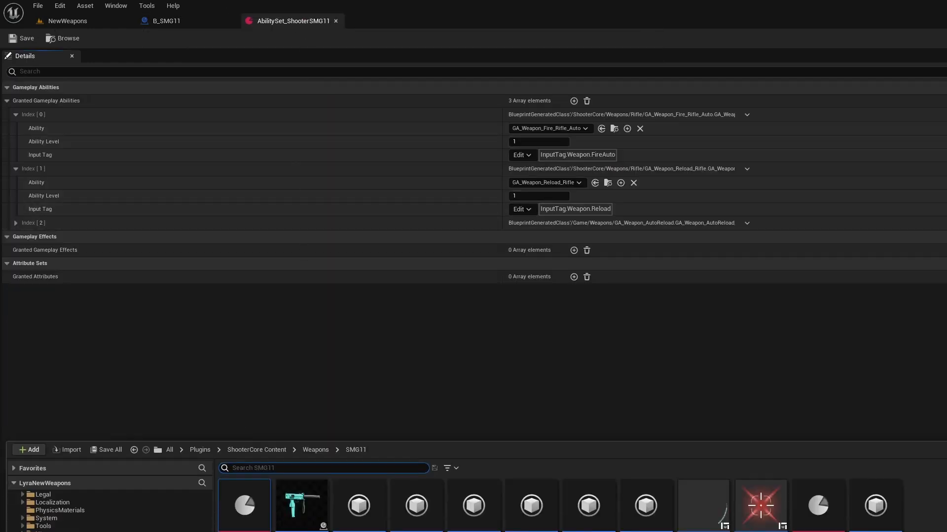
{"action": "double_click", "coordinate": [359, 505]}
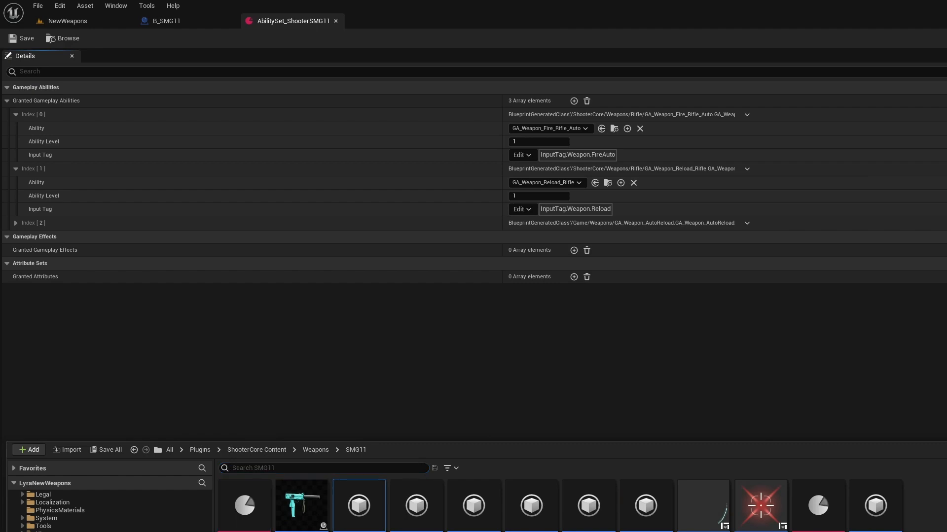
{"action": "key", "text": "ctrl+space"}
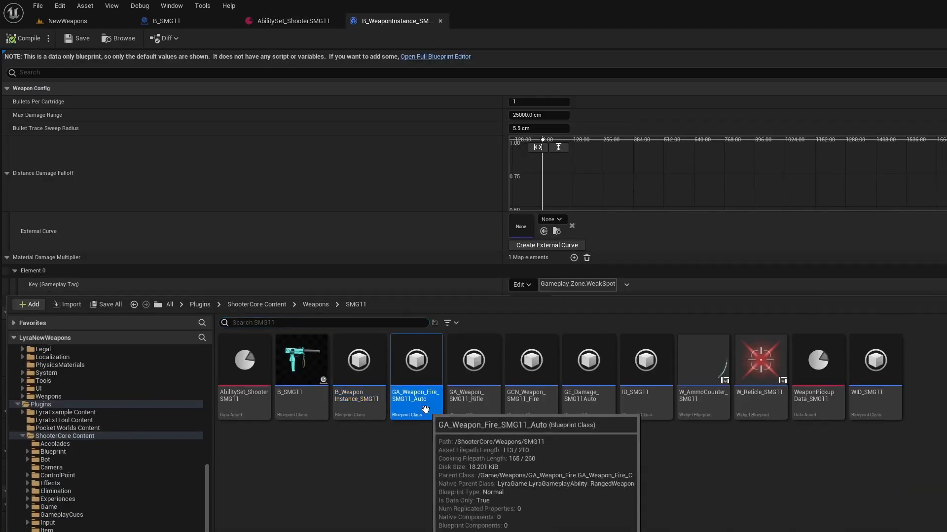
{"action": "double_click", "coordinate": [416, 378]}
{"action": "key", "text": "ctrl+space"}
{"action": "double_click", "coordinate": [473, 402]}
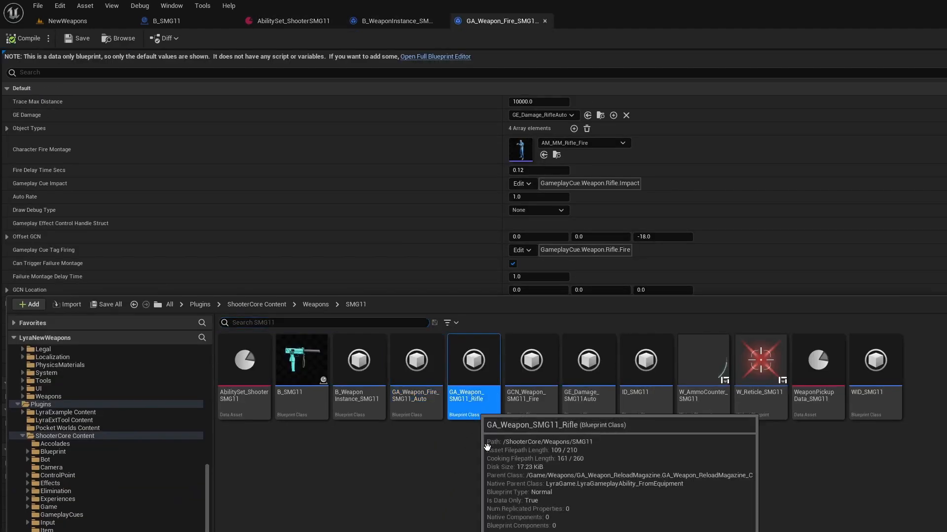
{"action": "key", "text": "ctrl+space"}
{"action": "left_click", "coordinate": [519, 408]}
{"action": "double_click", "coordinate": [519, 408]}
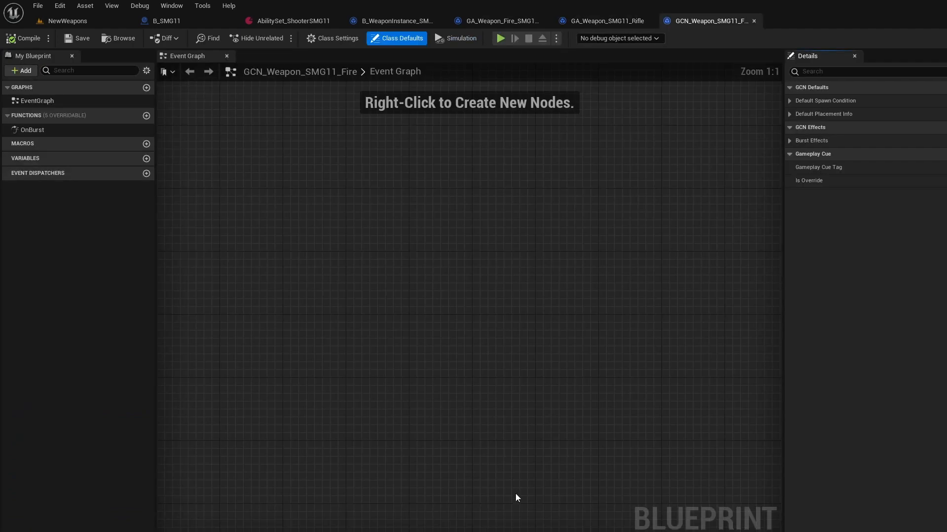
Bring up the SMG11 weapon folder's assets and select the GA_Weapon_SMG11_Rifle blueprint.
{"action": "key", "text": "ctrl+space"}
{"action": "left_click", "coordinate": [476, 408]}
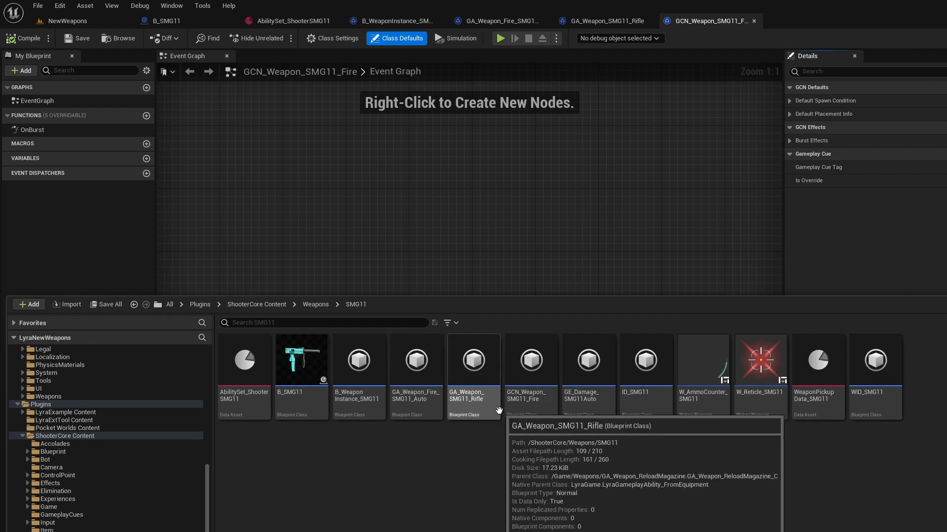
{"action": "left_click", "coordinate": [474, 412]}
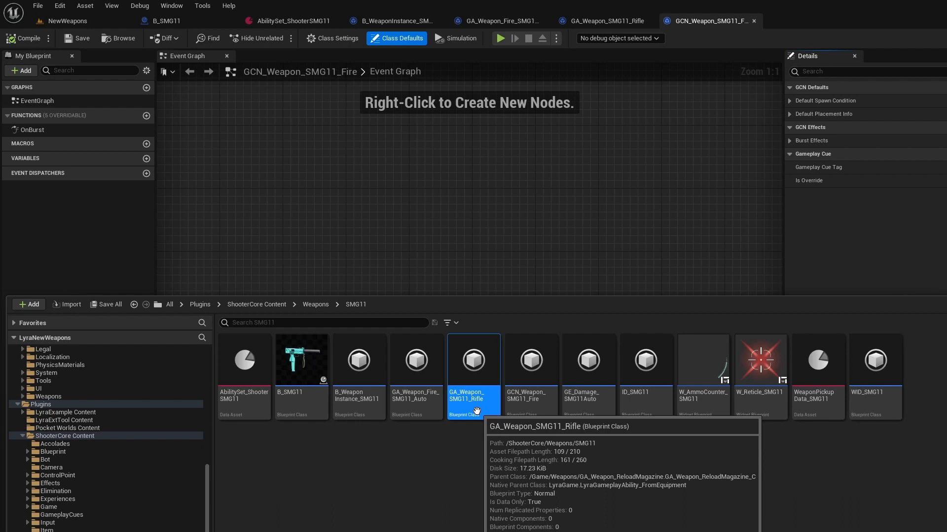
{"action": "key", "text": "F2"}
{"action": "key", "text": "End"}
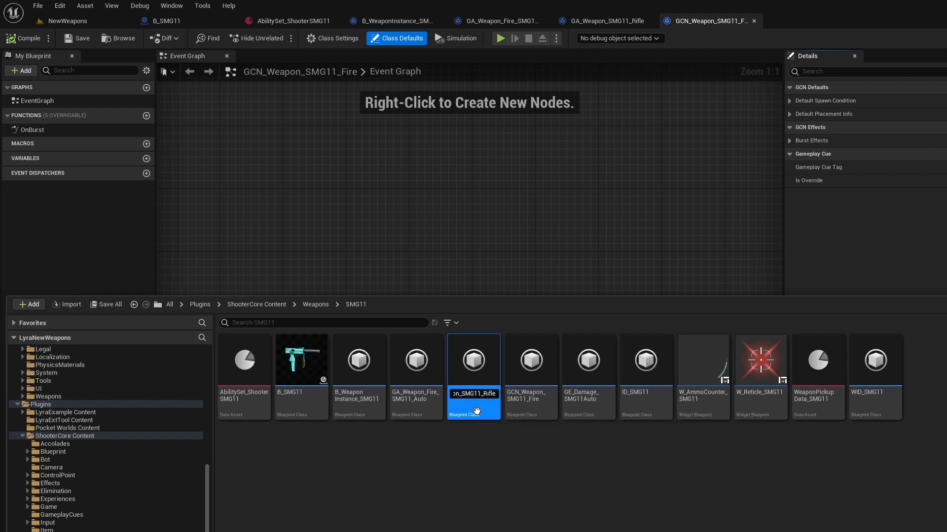
{"action": "key", "text": "BackSpace"}
{"action": "key", "text": "BackSpace"}
{"action": "key", "text": "BackSpace"}
{"action": "key", "text": "BackSpace"}
{"action": "key", "text": "BackSpace"}
{"action": "key", "text": "BackSpace"}
{"action": "key", "text": "BackSpace"}
{"action": "key", "text": "BackSpace"}
{"action": "key", "text": "BackSpace"}
{"action": "key", "text": "BackSpace"}
{"action": "key", "text": "ctrl+v"}
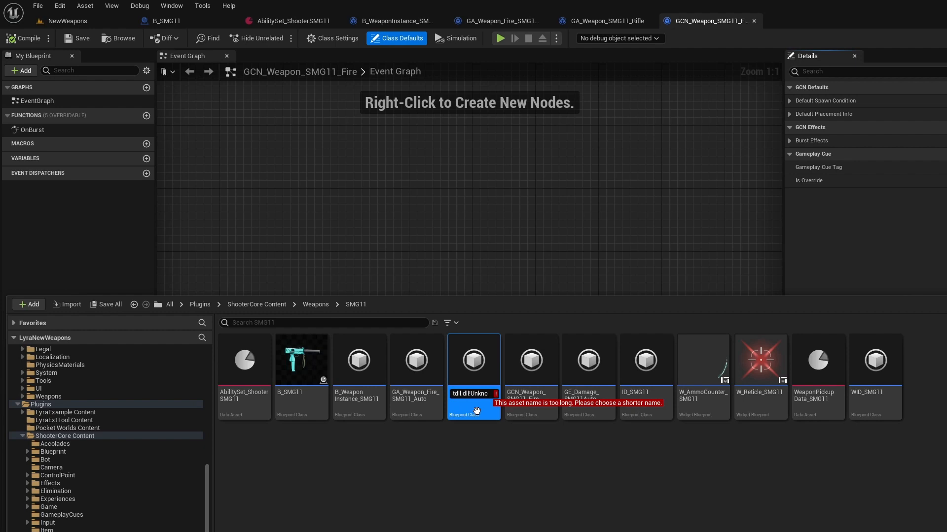
{"action": "key", "text": "BackSpace"}
{"action": "key", "text": "BackSpace"}
{"action": "key", "text": "BackSpace"}
{"action": "key", "text": "BackSpace"}
{"action": "key", "text": "BackSpace"}
{"action": "key", "text": "BackSpace"}
{"action": "key", "text": "BackSpace"}
{"action": "key", "text": "BackSpace"}
{"action": "key", "text": "BackSpace"}
{"action": "key", "text": "BackSpace"}
{"action": "key", "text": "BackSpace"}
{"action": "key", "text": "BackSpace"}
{"action": "key", "text": "BackSpace"}
{"action": "key", "text": "BackSpace"}
{"action": "key", "text": "BackSpace"}
{"action": "key", "text": "BackSpace"}
{"action": "key", "text": "BackSpace"}
{"action": "key", "text": "BackSpace"}
{"action": "key", "text": "BackSpace"}
{"action": "key", "text": "BackSpace"}
{"action": "key", "text": "BackSpace"}
{"action": "key", "text": "BackSpace"}
{"action": "key", "text": "BackSpace"}
{"action": "key", "text": "BackSpace"}
{"action": "key", "text": "BackSpace"}
{"action": "key", "text": "BackSpace"}
{"action": "key", "text": "BackSpace"}
{"action": "key", "text": "BackSpace"}
{"action": "key", "text": "BackSpace"}
{"action": "key", "text": "BackSpace"}
{"action": "key", "text": "BackSpace"}
{"action": "key", "text": "BackSpace"}
{"action": "key", "text": "BackSpace"}
{"action": "key", "text": "BackSpace"}
{"action": "key", "text": "BackSpace"}
{"action": "key", "text": "BackSpace"}
{"action": "key", "text": "BackSpace"}
{"action": "key", "text": "BackSpace"}
{"action": "key", "text": "BackSpace"}
{"action": "key", "text": "BackSpace"}
{"action": "key", "text": "BackSpace"}
{"action": "key", "text": "BackSpace"}
{"action": "key", "text": "BackSpace"}
{"action": "key", "text": "BackSpace"}
{"action": "key", "text": "BackSpace"}
{"action": "key", "text": "BackSpace"}
{"action": "key", "text": "BackSpace"}
{"action": "key", "text": "BackSpace"}
{"action": "key", "text": "BackSpace"}
{"action": "key", "text": "BackSpace"}
{"action": "key", "text": "BackSpace"}
{"action": "key", "text": "BackSpace"}
{"action": "key", "text": "BackSpace"}
{"action": "key", "text": "BackSpace"}
{"action": "key", "text": "BackSpace"}
{"action": "key", "text": "BackSpace"}
{"action": "key", "text": "BackSpace"}
{"action": "key", "text": "BackSpace"}
{"action": "key", "text": "BackSpace"}
{"action": "key", "text": "BackSpace"}
{"action": "key", "text": "BackSpace"}
{"action": "key", "text": "BackSpace"}
{"action": "key", "text": "BackSpace"}
{"action": "key", "text": "BackSpace"}
{"action": "key", "text": "BackSpace"}
{"action": "key", "text": "BackSpace"}
{"action": "key", "text": "BackSpace"}
{"action": "key", "text": "BackSpace"}
{"action": "key", "text": "BackSpace"}
{"action": "key", "text": "BackSpace"}
{"action": "key", "text": "BackSpace"}
{"action": "key", "text": "BackSpace"}
{"action": "key", "text": "BackSpace"}
{"action": "key", "text": "BackSpace"}
{"action": "key", "text": "BackSpace"}
{"action": "key", "text": "BackSpace"}
{"action": "key", "text": "BackSpace"}
{"action": "key", "text": "BackSpace"}
{"action": "key", "text": "BackSpace"}
{"action": "key", "text": "BackSpace"}
{"action": "key", "text": "BackSpace"}
{"action": "key", "text": "BackSpace"}
{"action": "key", "text": "BackSpace"}
{"action": "key", "text": "BackSpace"}
{"action": "key", "text": "BackSpace"}
{"action": "key", "text": "BackSpace"}
{"action": "key", "text": "BackSpace"}
{"action": "key", "text": "BackSpace"}
{"action": "key", "text": "BackSpace"}
{"action": "key", "text": "Escape"}
{"action": "left_click", "coordinate": [469, 411]}
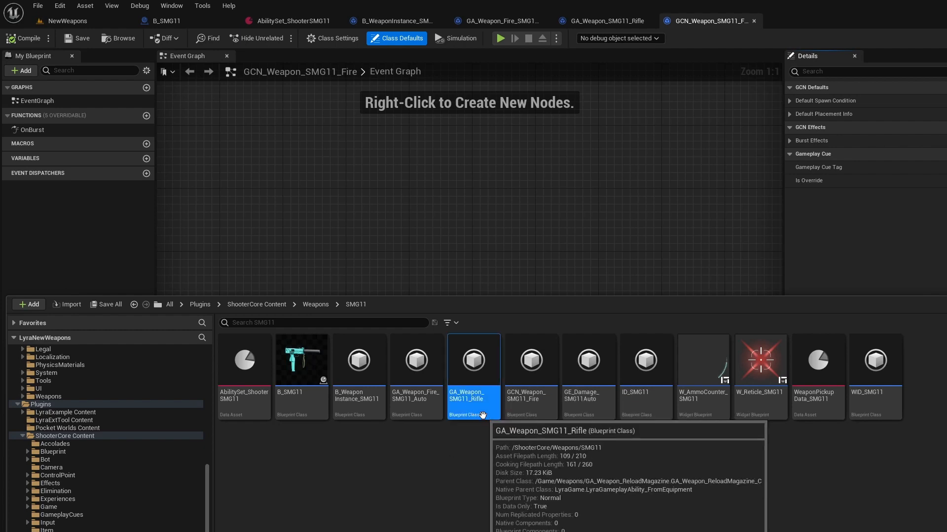
{"action": "key", "text": "F2"}
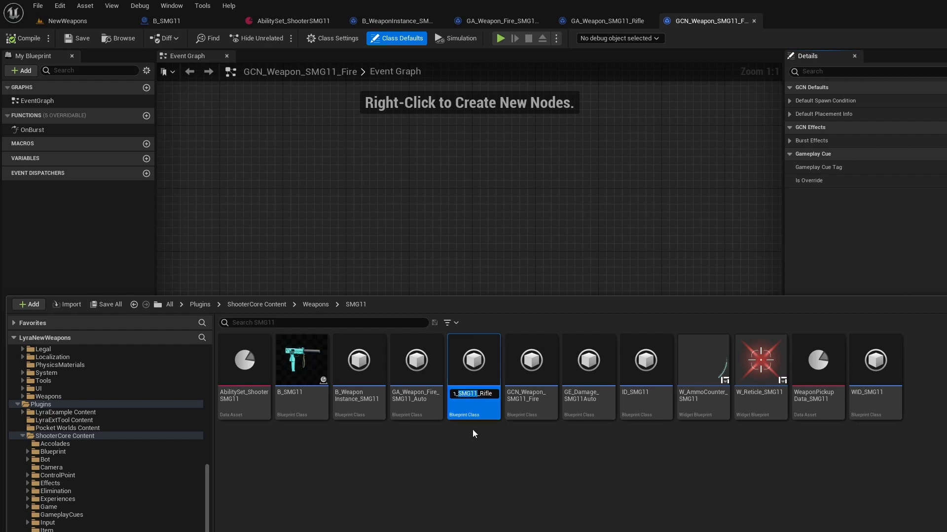
{"action": "key", "text": "Return"}
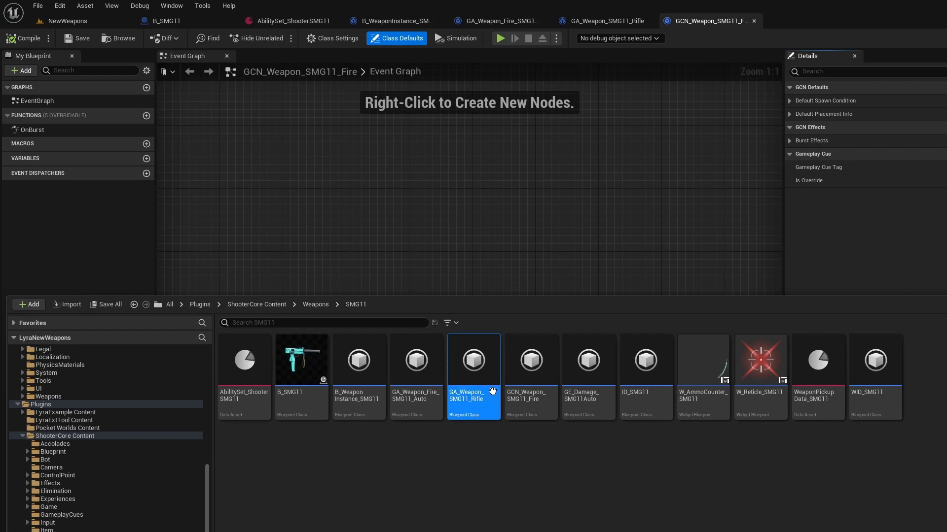
Rename the GA_Weapon_SMG11_Rifle blueprint as GA_Weapon_Reload_SMG11.
{"action": "key", "text": "F2"}
{"action": "key", "text": "End"}
{"action": "key", "text": "BackSpace"}
{"action": "key", "text": "BackSpace"}
{"action": "key", "text": "BackSpace"}
{"action": "key", "text": "BackSpace"}
{"action": "key", "text": "BackSpace"}
{"action": "key", "text": "BackSpace"}
{"action": "key", "text": "BackSpace"}
{"action": "key", "text": "BackSpace"}
{"action": "key", "text": "BackSpace"}
{"action": "key", "text": "BackSpace"}
{"action": "key", "text": "BackSpace"}
{"action": "type", "text": "Reload_SMG11"}
{"action": "key", "text": "Return"}
{"action": "left_click", "coordinate": [455, 444]}
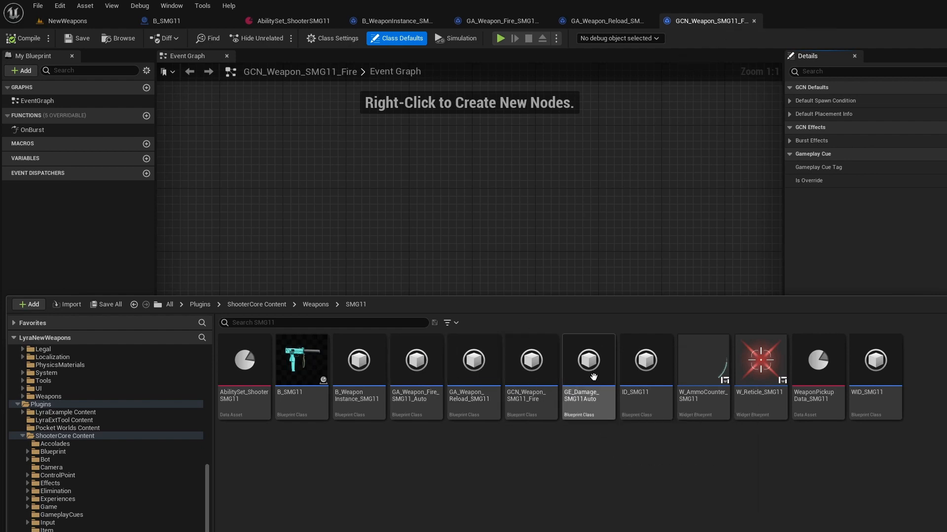
Open the GE_Damage_SMG11Auto, ID_SMG11, WeaponPickupData_SMG11 and WID_SMG11 assets from the SMG11 folder.
{"action": "double_click", "coordinate": [580, 407]}
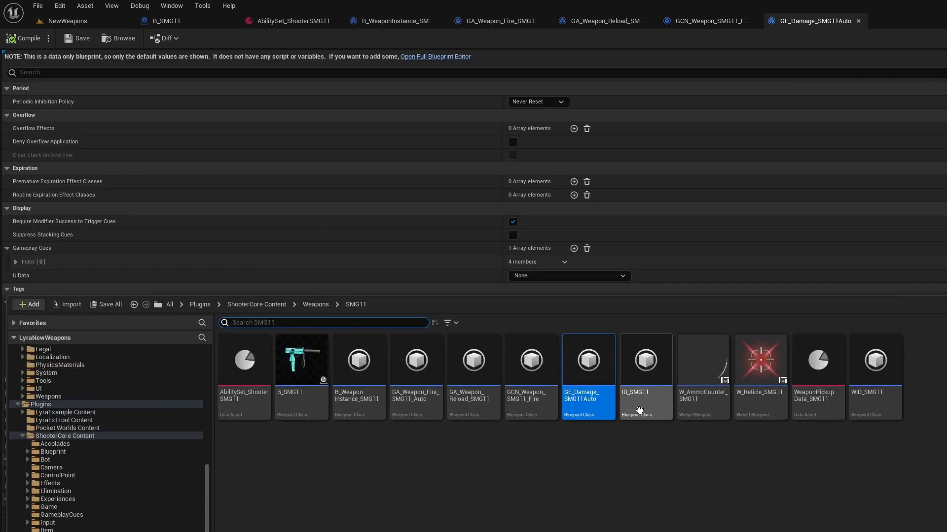
{"action": "double_click", "coordinate": [639, 411]}
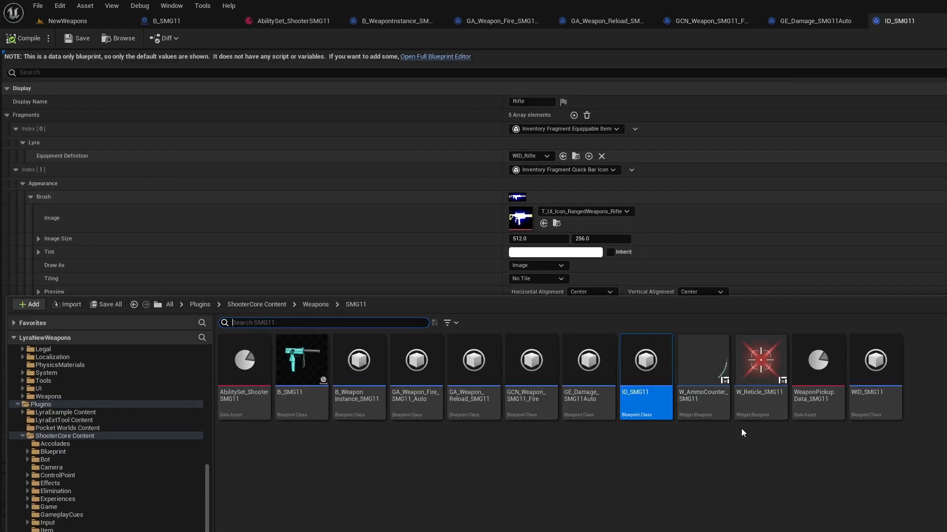
{"action": "double_click", "coordinate": [820, 412]}
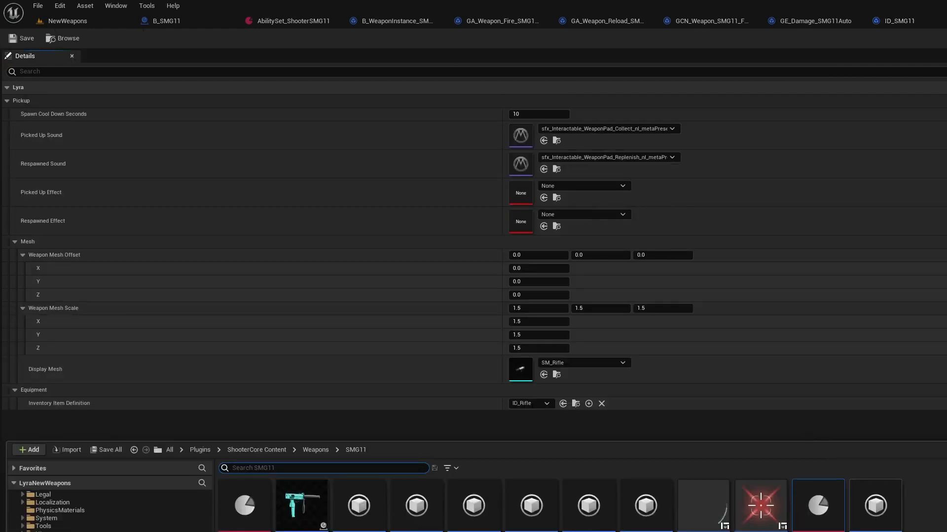
{"action": "double_click", "coordinate": [875, 506]}
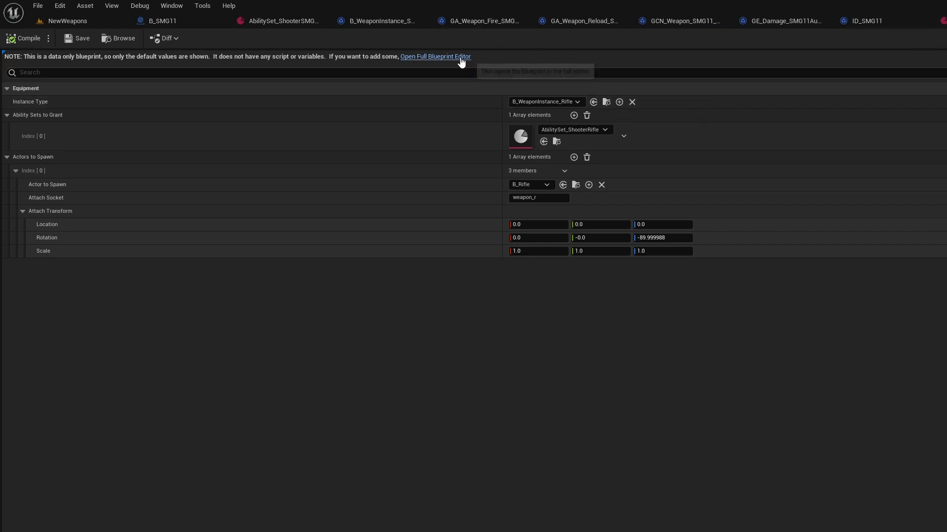
In WID_SMG11, set the Instance Type to B_WeaponInstance_SMG11 and the granted ability set to AbilitySet_ShooterSMG11.
{"action": "left_click", "coordinate": [578, 102]}
{"action": "left_click", "coordinate": [587, 197]}
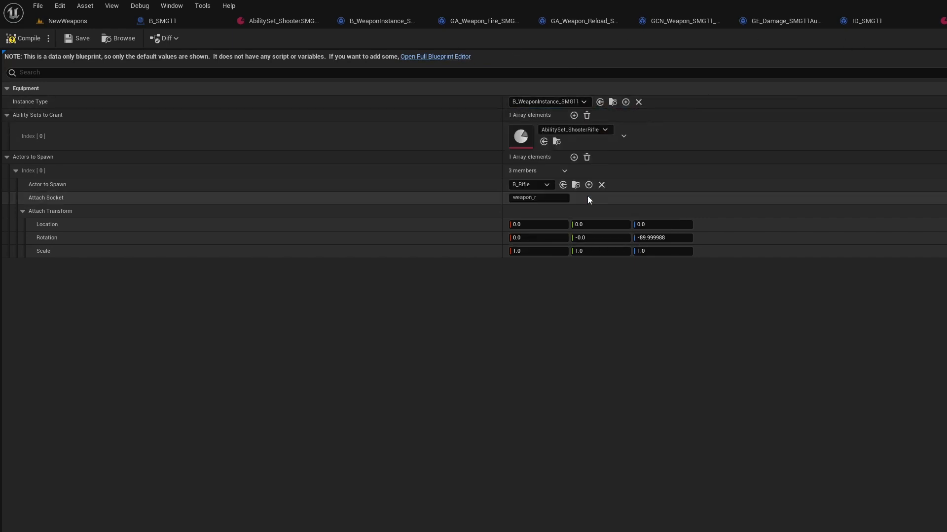
{"action": "left_click", "coordinate": [601, 130]}
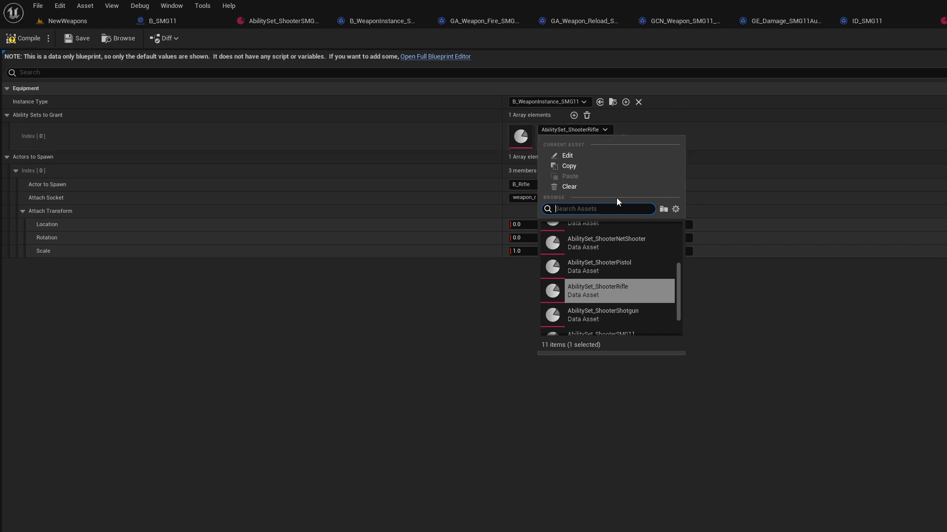
{"action": "left_click", "coordinate": [612, 296]}
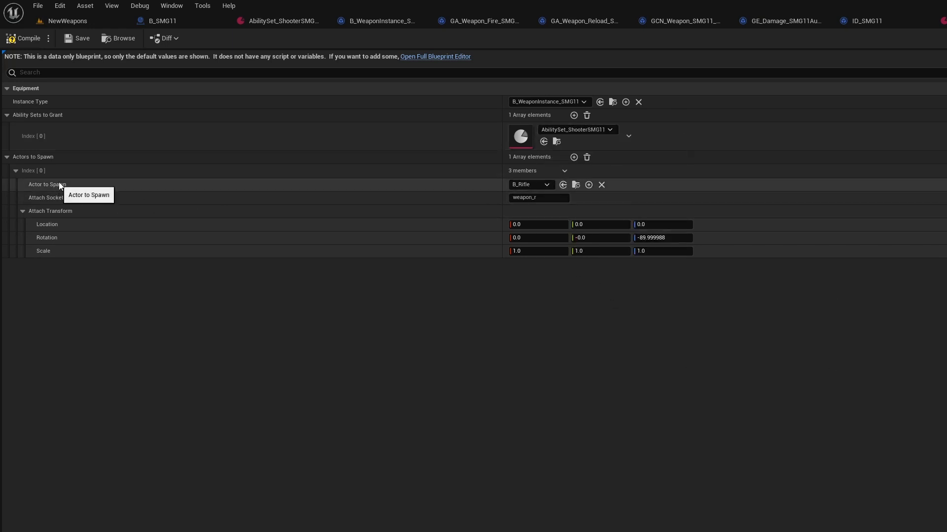
Set WID_SMG11's Actor to Spawn to B_SMG11 with an attach Z rotation of 0, and compile the blueprint.
{"action": "left_click", "coordinate": [545, 186]}
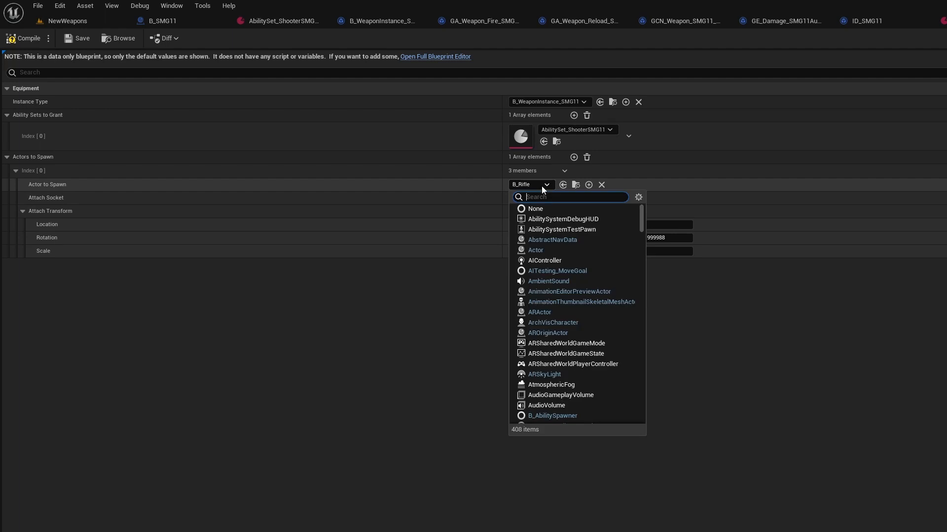
{"action": "type", "text": "smg11"}
{"action": "left_click", "coordinate": [546, 220]}
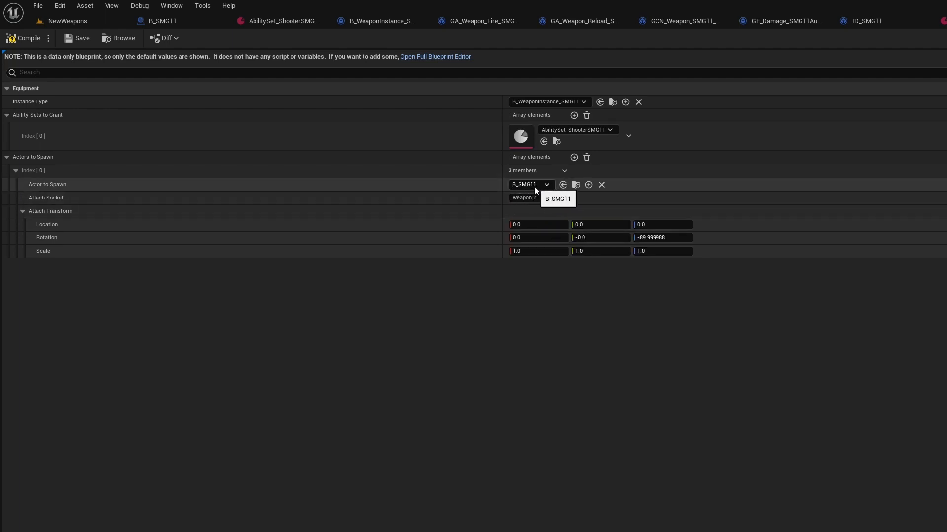
{"action": "left_click", "coordinate": [656, 237]}
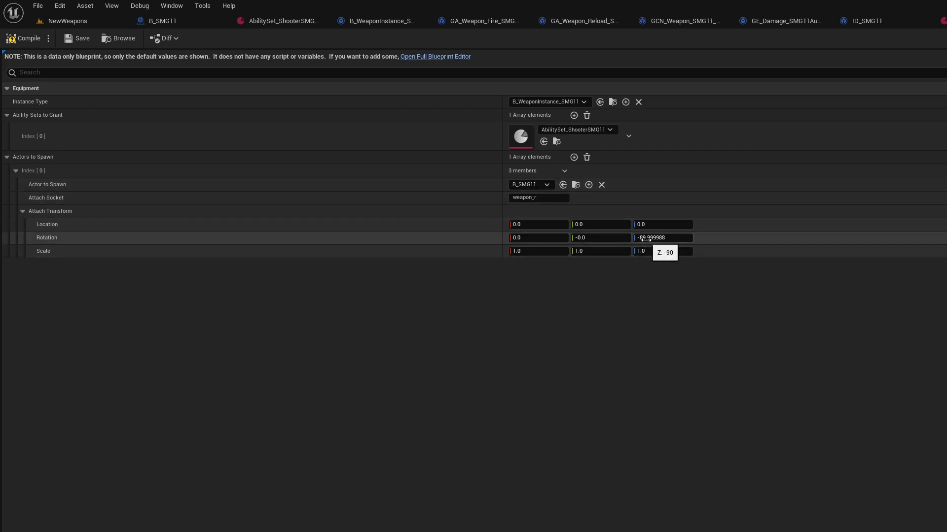
{"action": "type", "text": "0"}
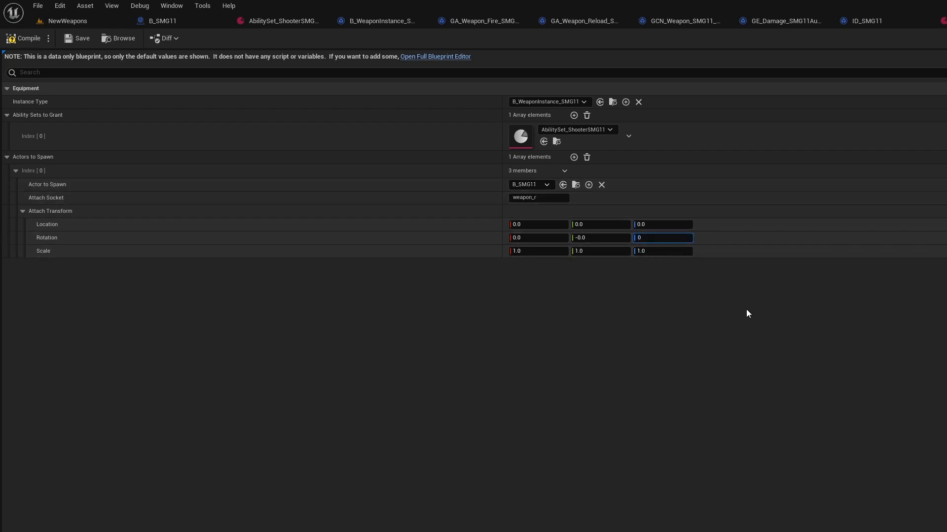
{"action": "key", "text": "Return"}
{"action": "left_click", "coordinate": [339, 277]}
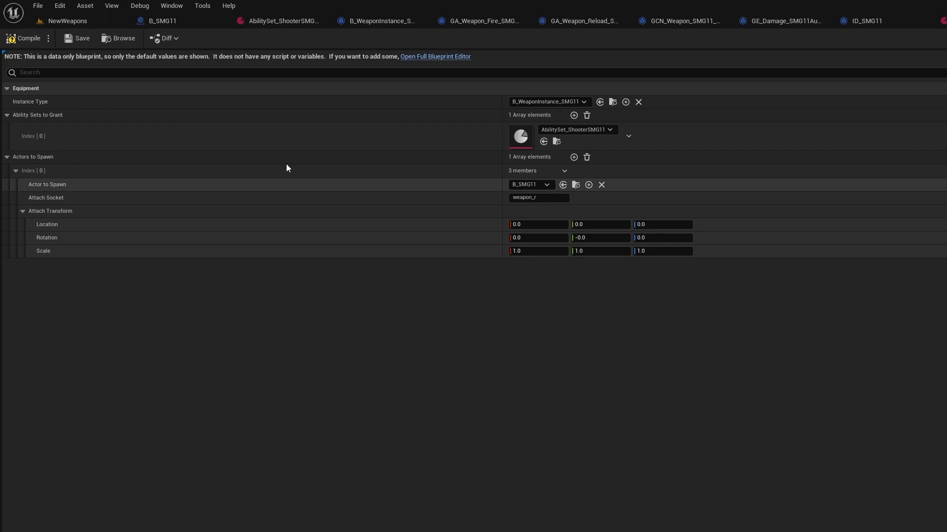
{"action": "left_click", "coordinate": [23, 44]}
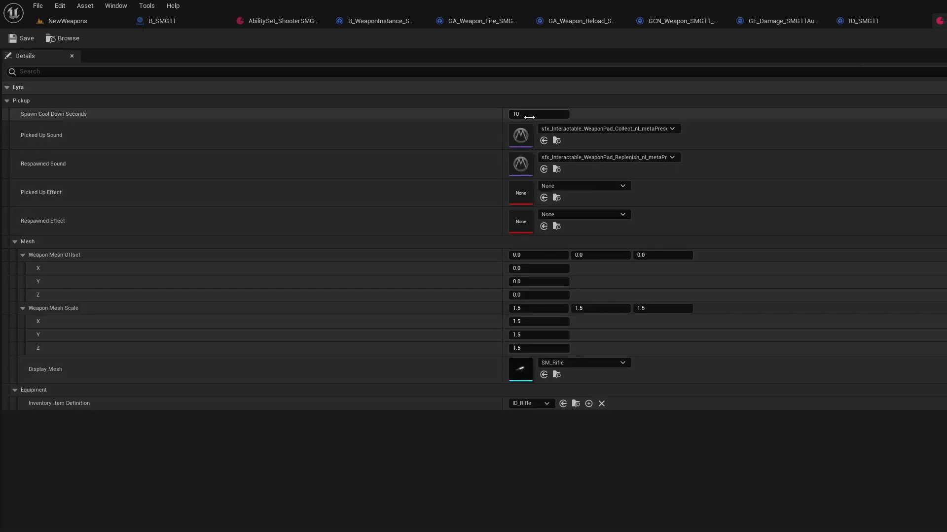
Set the Spawn Cool Down Seconds in WeaponPickupData_SMG11 to 15.
{"action": "left_click", "coordinate": [516, 114]}
{"action": "type", "text": "15"}
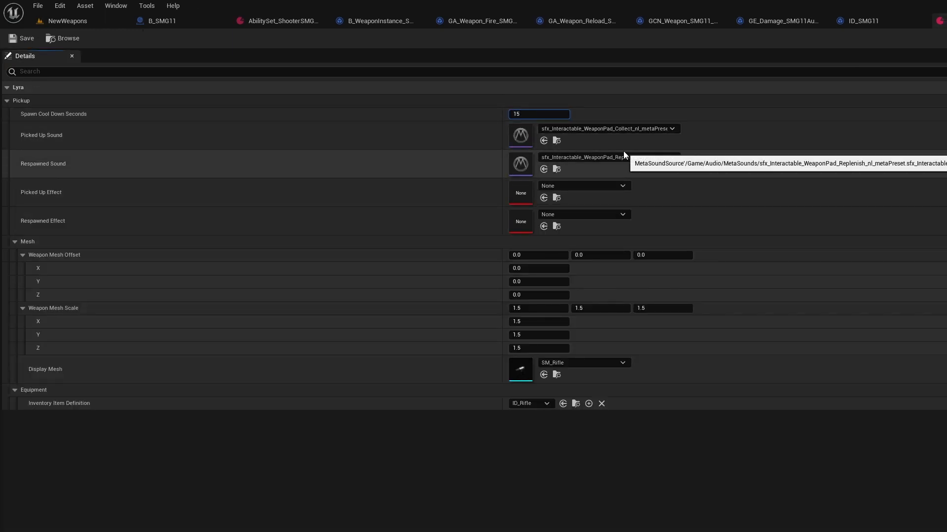
{"action": "key", "text": "Return"}
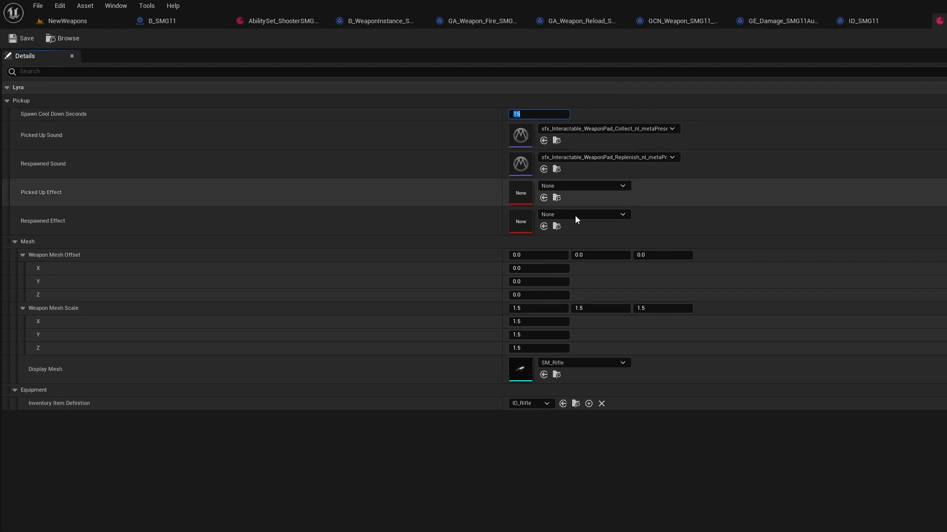
Examine the SMG11 static meshes offered for the pickup's Display Mesh and compare them with the weapon in the B_SMG11 viewport.
{"action": "left_click", "coordinate": [619, 362]}
{"action": "type", "text": "SMG11"}
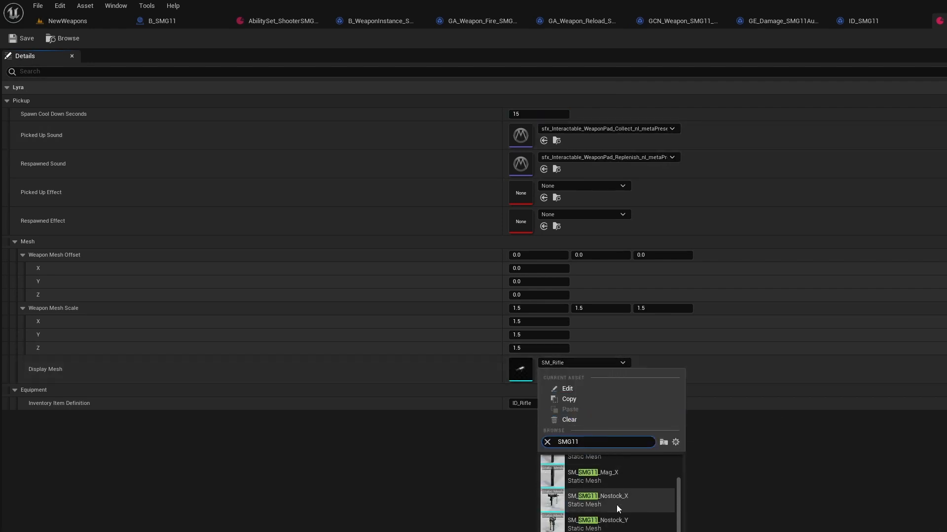
{"action": "scroll", "coordinate": [623, 488], "scroll_direction": "up", "scroll_amount": 1}
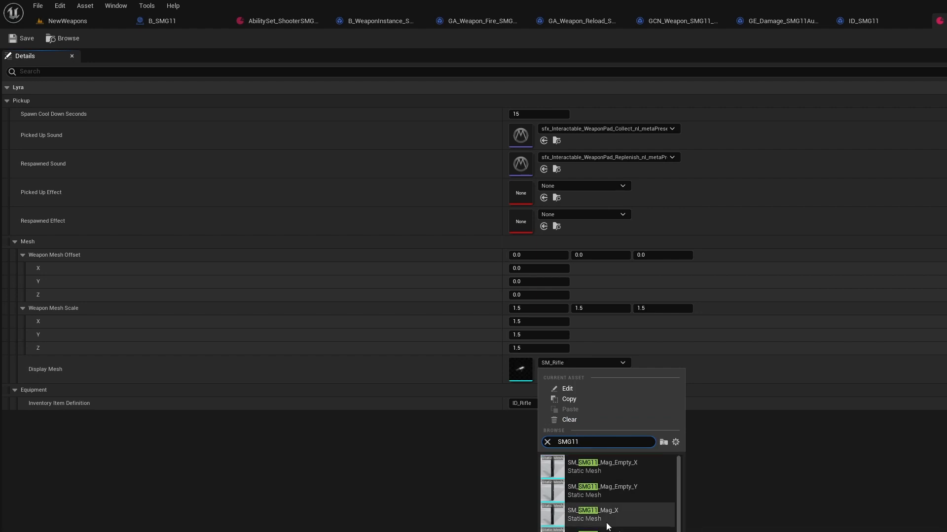
{"action": "scroll", "coordinate": [626, 475], "scroll_direction": "down", "scroll_amount": 2}
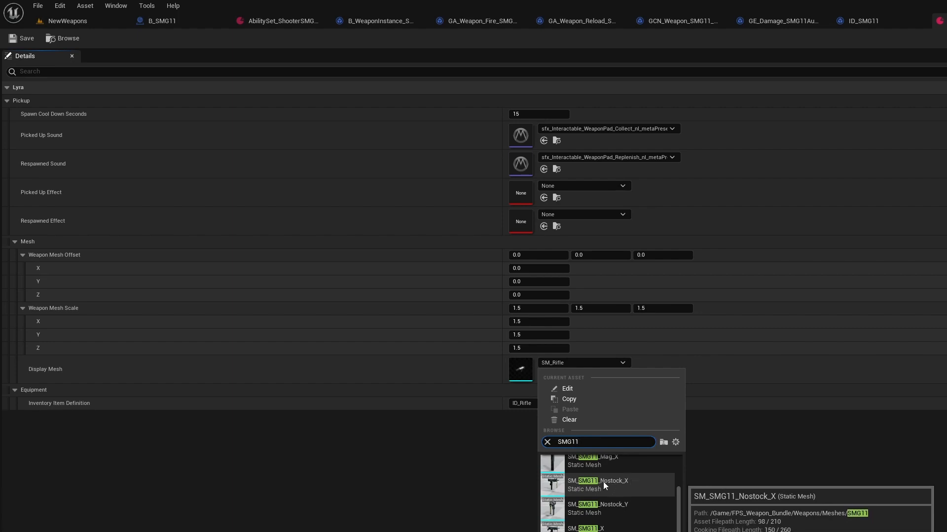
{"action": "left_click", "coordinate": [163, 19]}
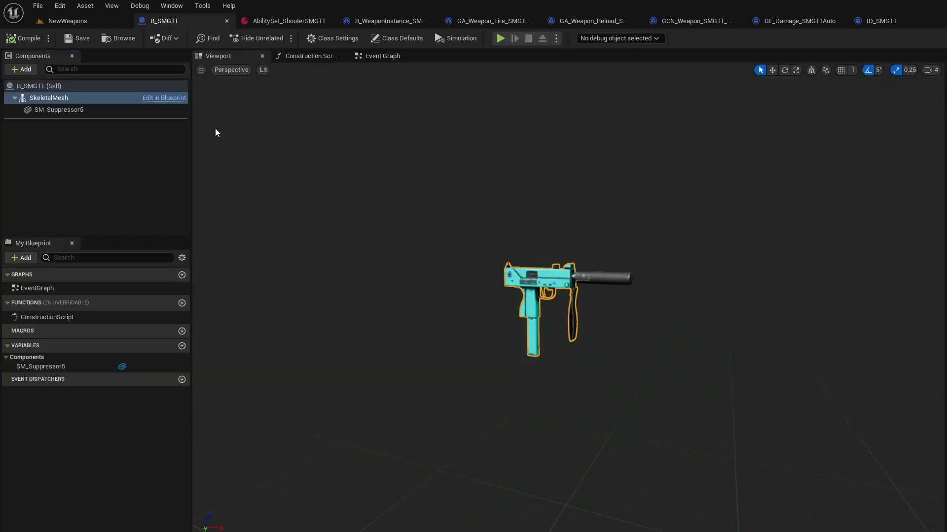
{"action": "right_click_drag", "start_coordinate": [490, 290], "coordinate": [471, 286]}
{"action": "left_click", "coordinate": [945, 21]}
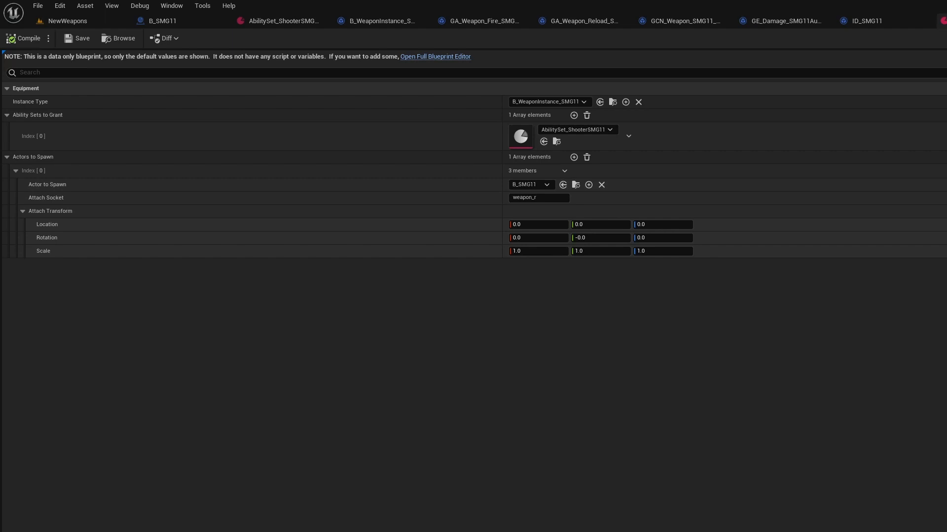
{"action": "left_click", "coordinate": [941, 21]}
Set the Display Mesh in WeaponPickupData_SMG11 to SM_SMG11_Nostock_X.
{"action": "left_click", "coordinate": [616, 363]}
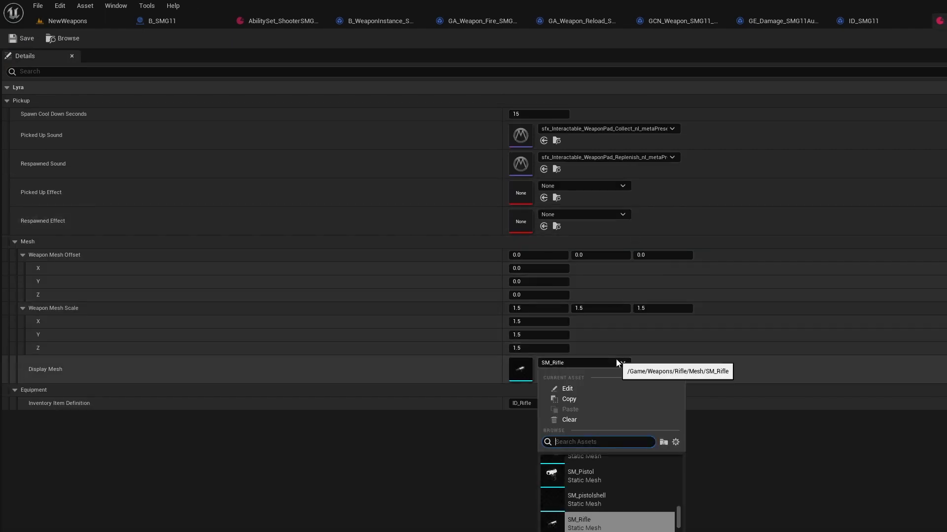
{"action": "type", "text": "SMG11"}
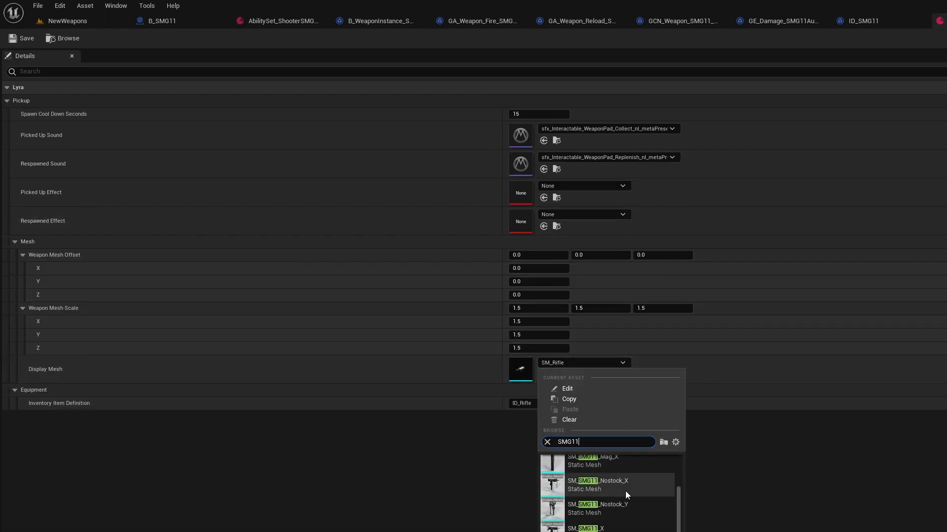
{"action": "left_click", "coordinate": [587, 488]}
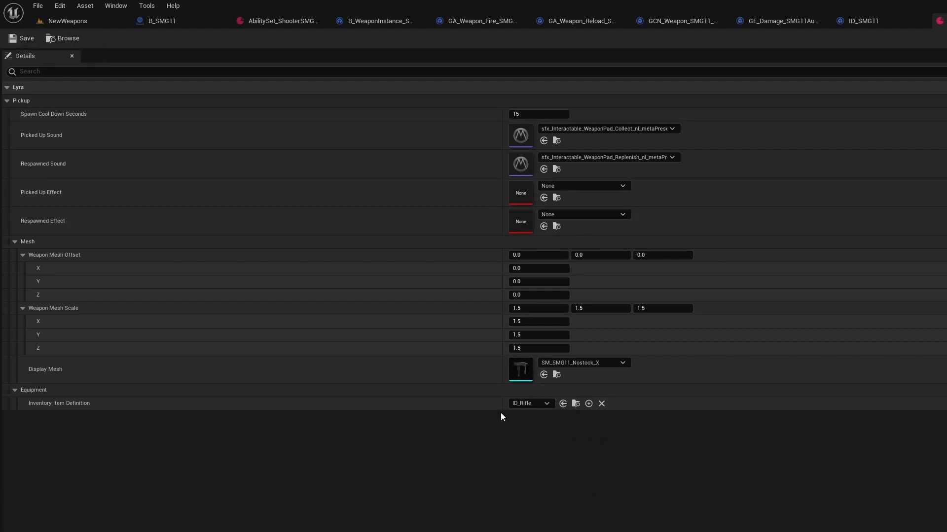
Set the pickup's Inventory Item Definition to ID_SMG11, then save and close WeaponPickupData_SMG11.
{"action": "left_click", "coordinate": [546, 404]}
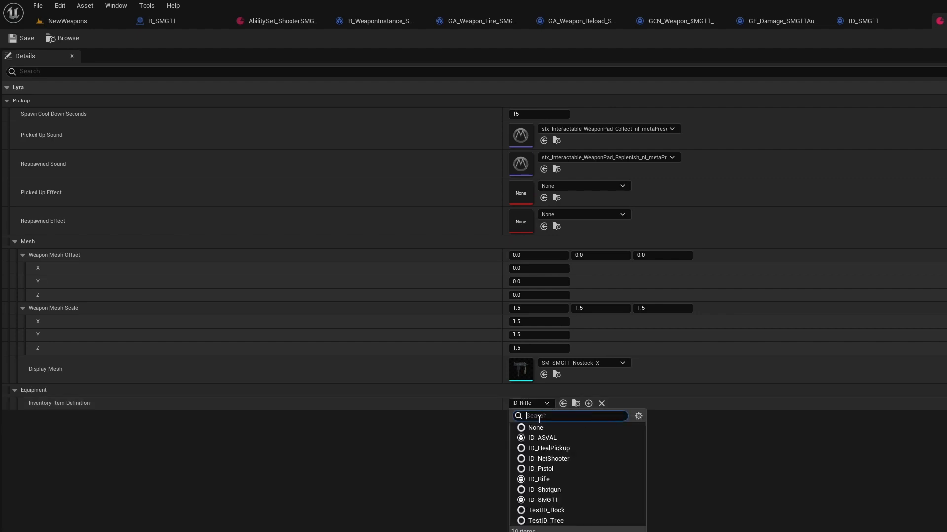
{"action": "left_click", "coordinate": [543, 500]}
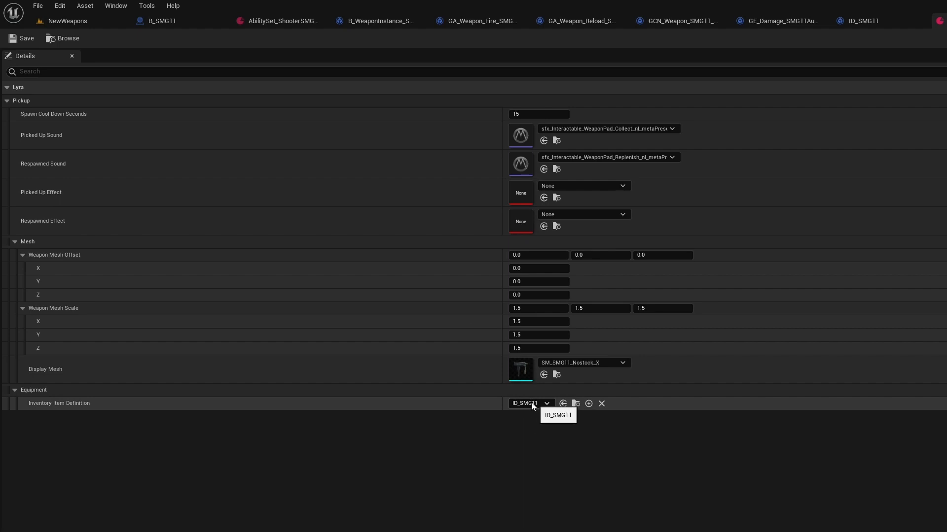
{"action": "left_click", "coordinate": [22, 40]}
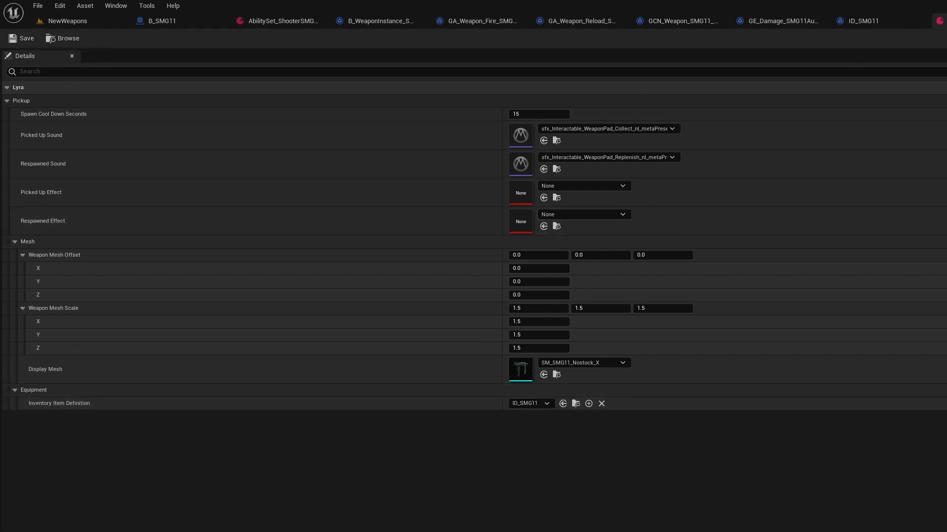
{"action": "key", "text": "ctrl+w"}
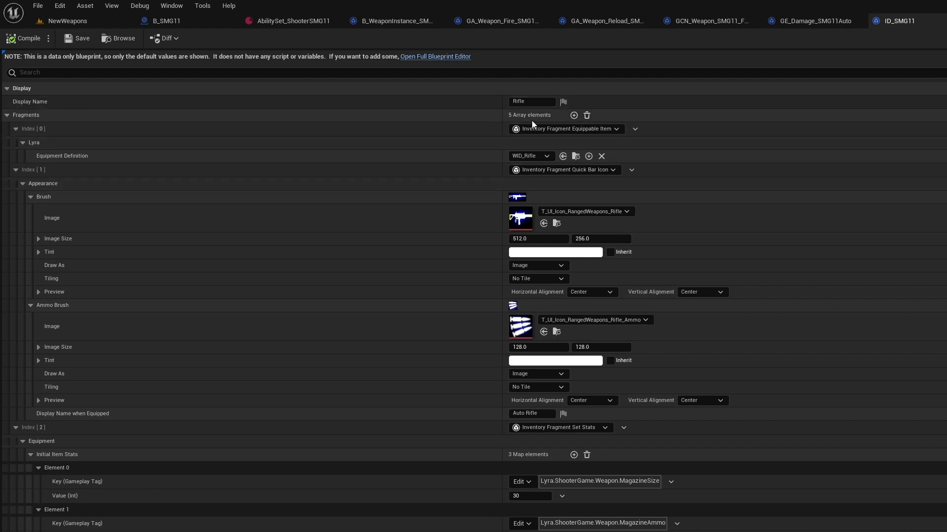
Set the Display Name of ID_SMG11 to SMG11 and its Equipment Definition to WID_SMG11.
{"action": "left_click", "coordinate": [527, 102]}
{"action": "type", "text": "SMG11"}
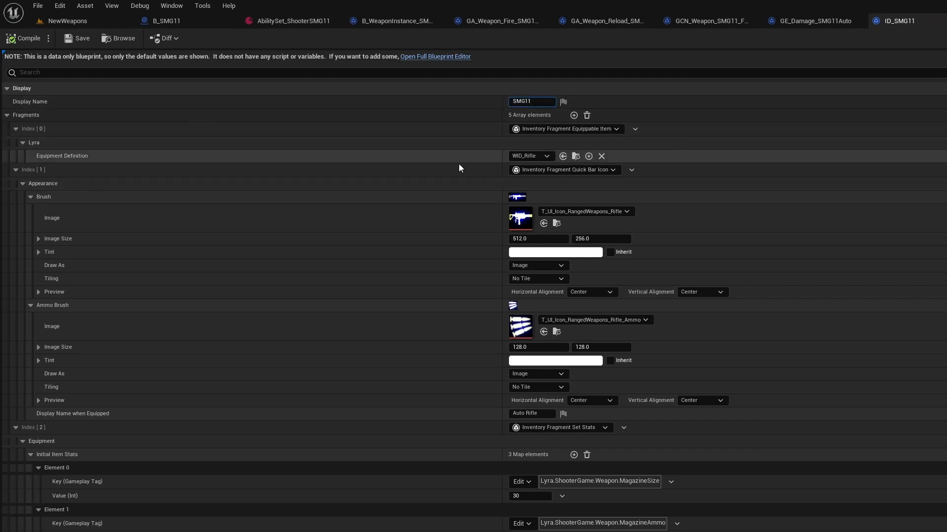
{"action": "left_click", "coordinate": [547, 156]}
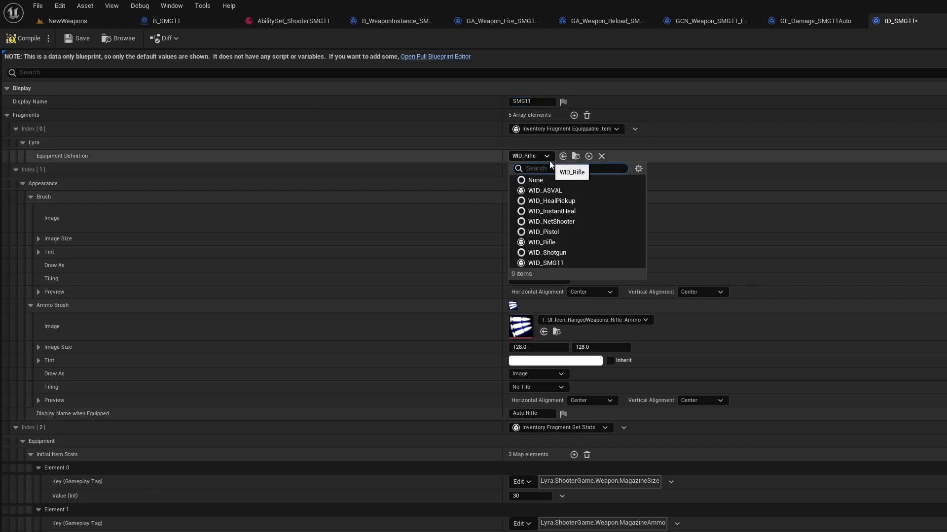
{"action": "left_click", "coordinate": [567, 263]}
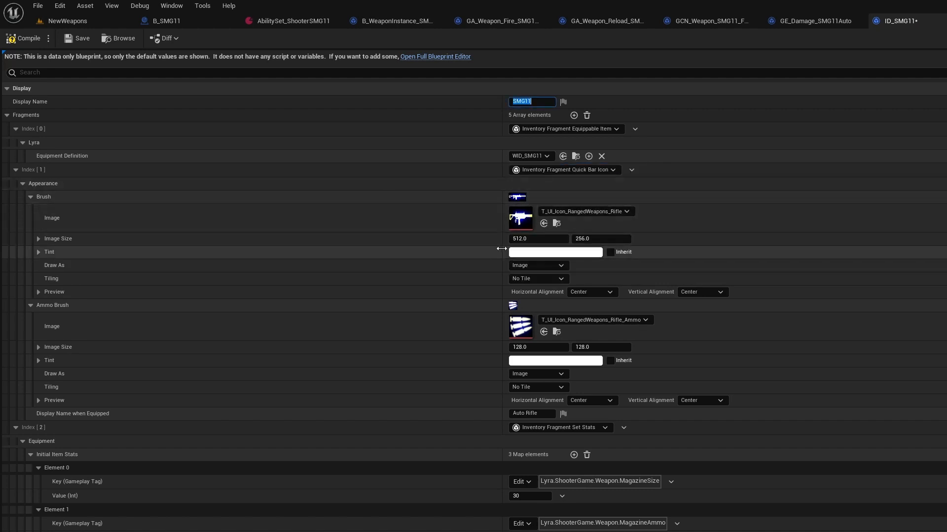
Set the Display Name when Equipped in the Quick Bar Icon fragment to SMG11.
{"action": "scroll", "coordinate": [501, 249], "scroll_direction": "down", "scroll_amount": 1}
{"action": "left_click", "coordinate": [530, 389]}
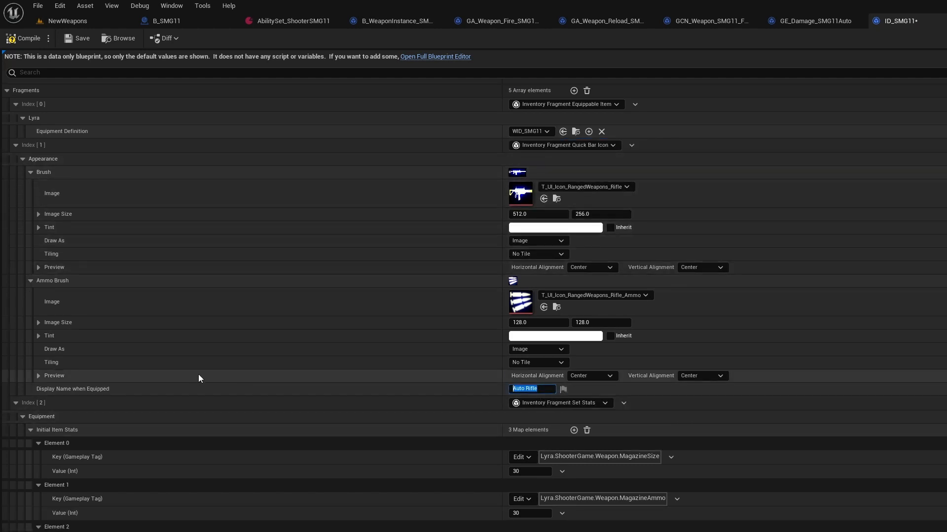
{"action": "type", "text": "SMG11"}
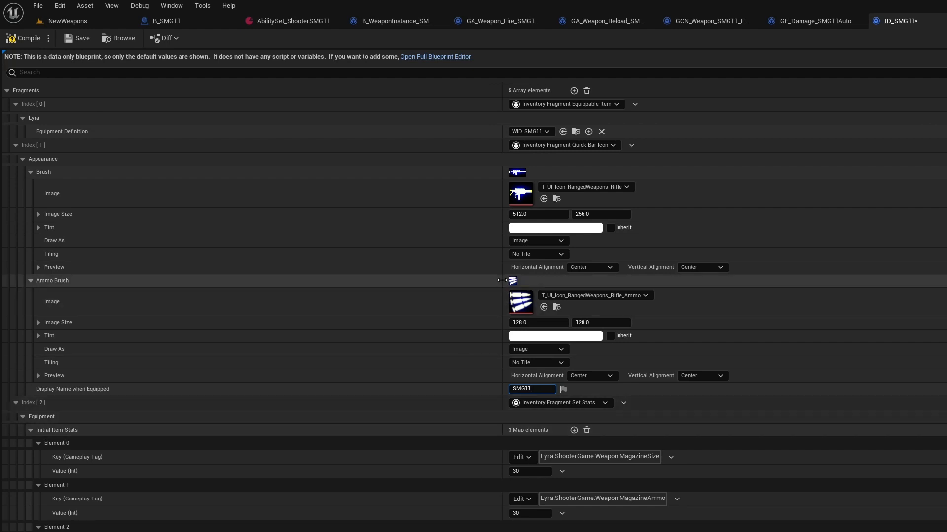
{"action": "scroll", "coordinate": [535, 117], "scroll_direction": "up", "scroll_amount": 1}
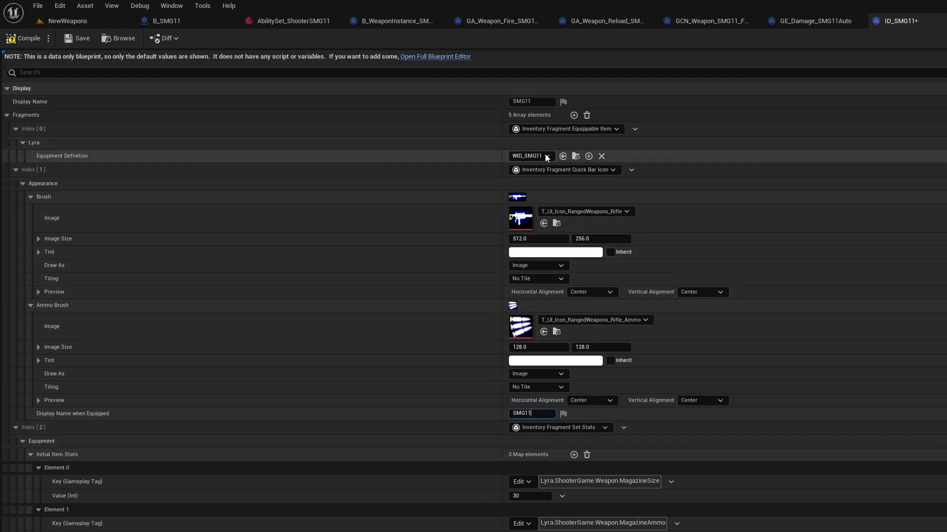
{"action": "scroll", "coordinate": [546, 212], "scroll_direction": "down", "scroll_amount": 1}
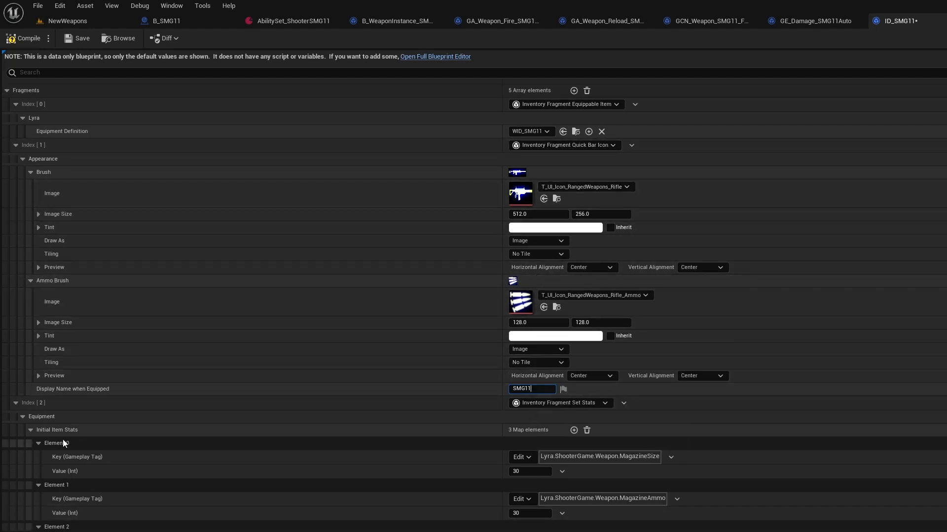
{"action": "left_click", "coordinate": [38, 375]}
{"action": "left_click", "coordinate": [38, 376]}
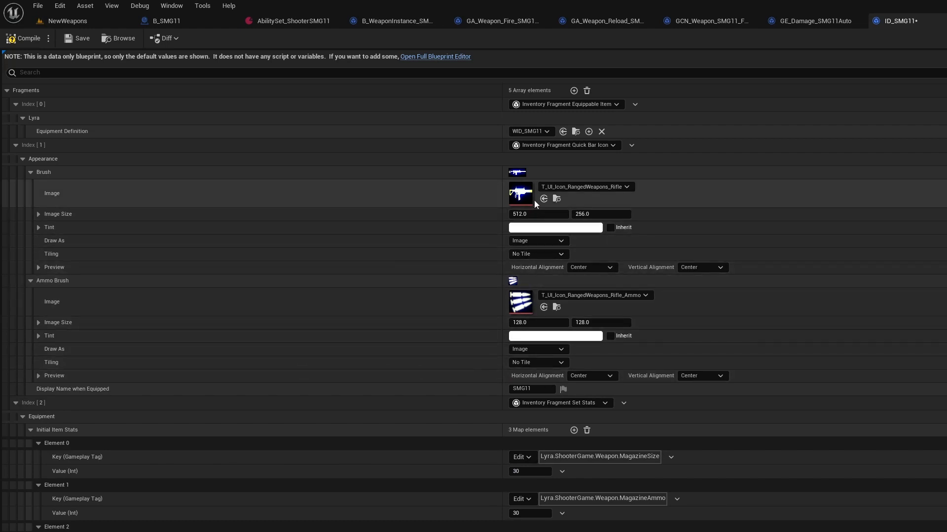
{"action": "scroll", "coordinate": [538, 111], "scroll_direction": "up", "scroll_amount": 1}
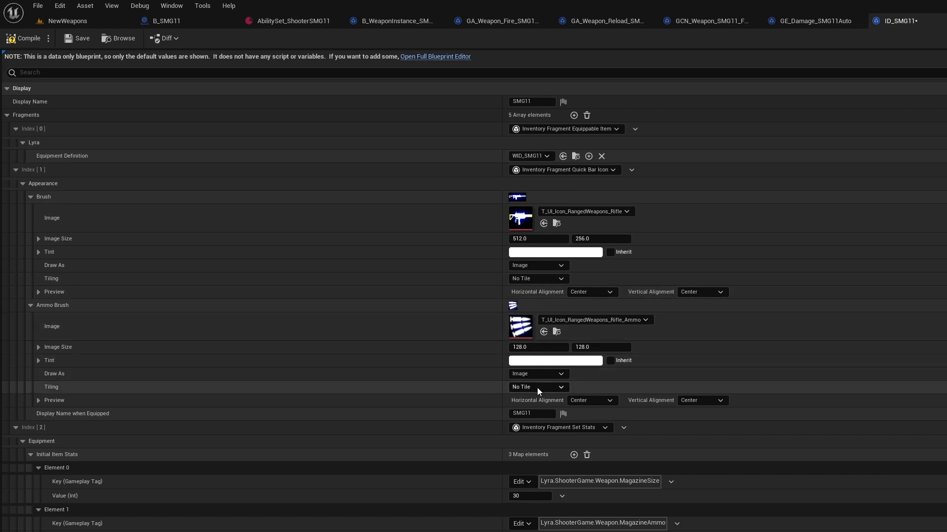
Set the MagazineSize and MagazineAmmo values in the Initial Item Stats to 32 each.
{"action": "scroll", "coordinate": [546, 405], "scroll_direction": "down", "scroll_amount": 1}
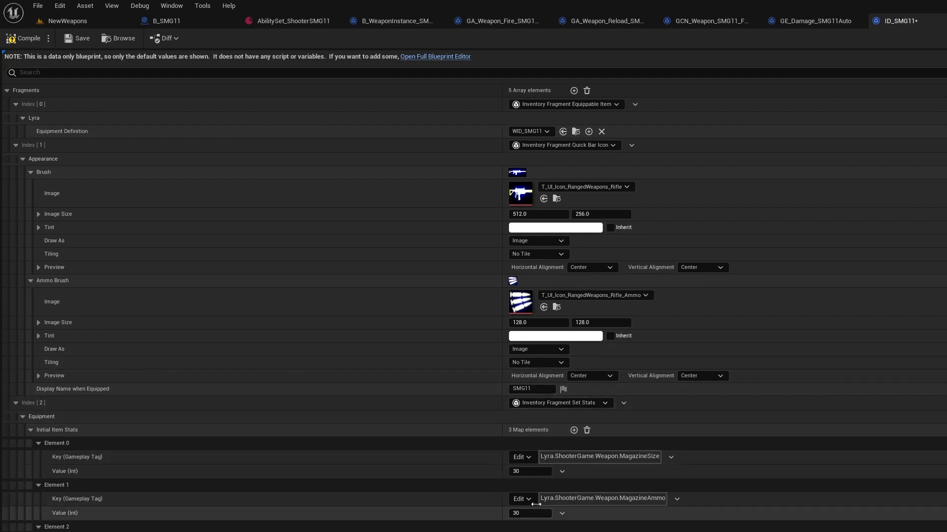
{"action": "left_click", "coordinate": [518, 473]}
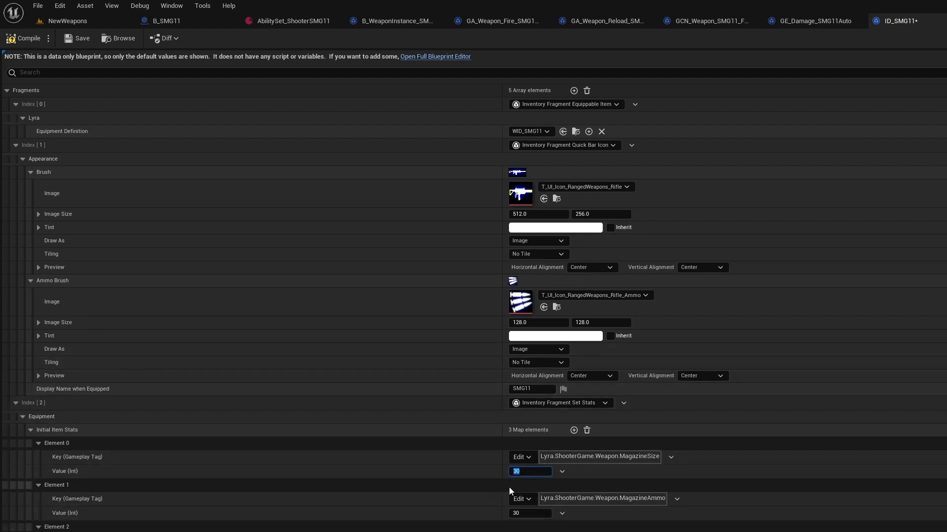
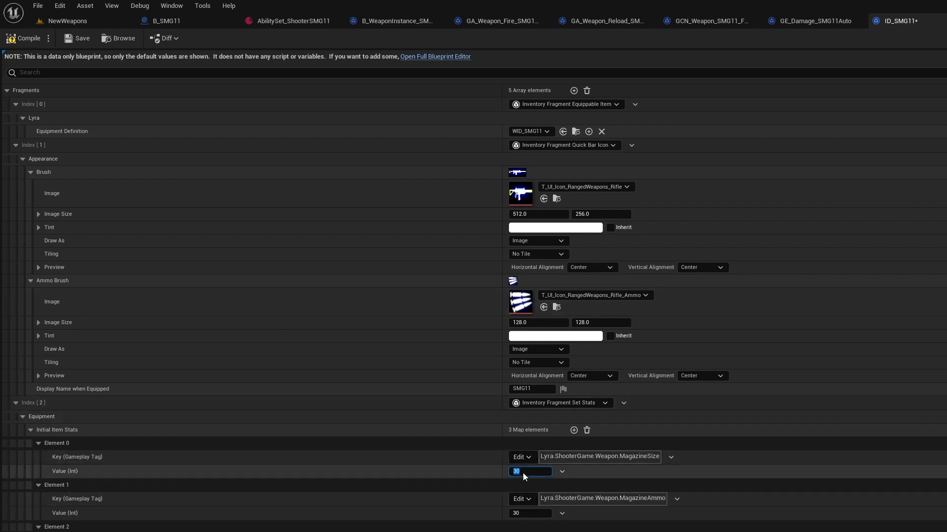
{"action": "type", "text": "32"}
{"action": "left_click", "coordinate": [522, 513]}
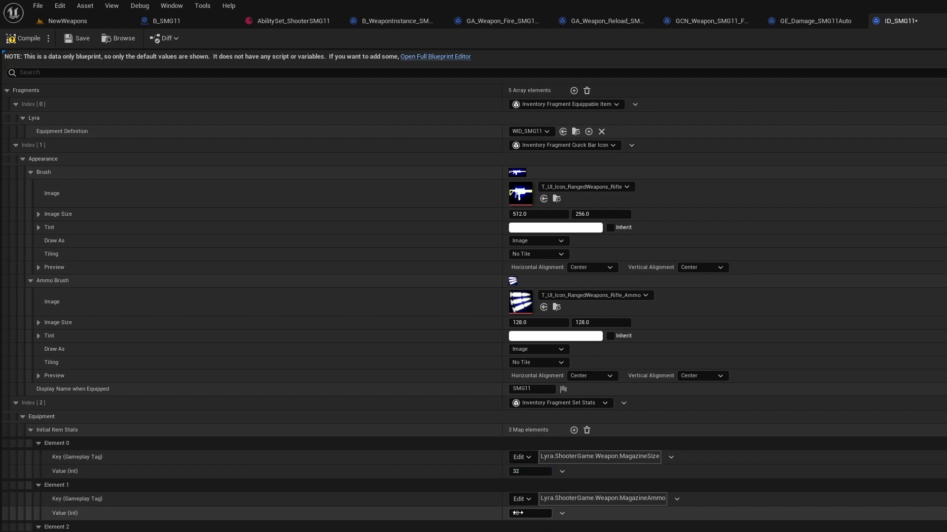
{"action": "type", "text": "32"}
{"action": "key", "text": "Return"}
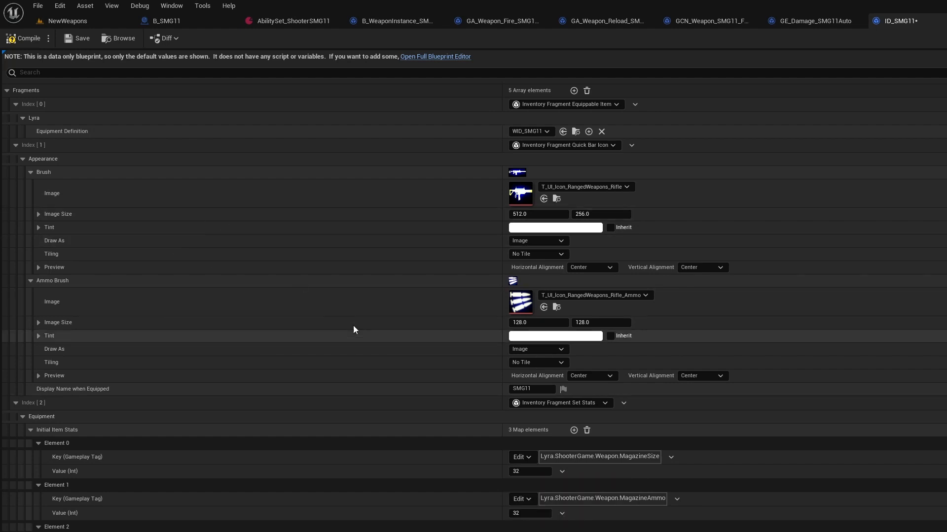
Compile, save and close ID_SMG11.
{"action": "scroll", "coordinate": [353, 325], "scroll_direction": "up", "scroll_amount": 1}
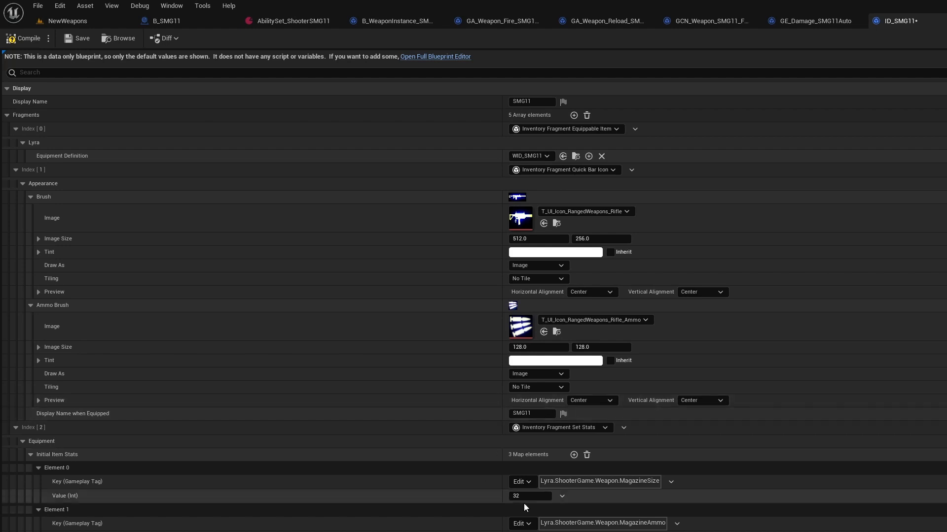
{"action": "left_click", "coordinate": [26, 39]}
{"action": "left_click", "coordinate": [77, 38]}
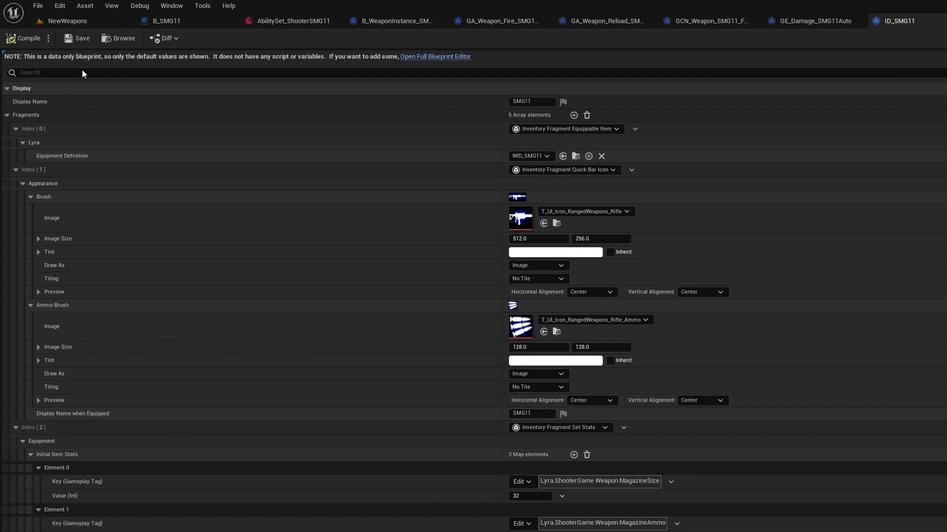
{"action": "left_click", "coordinate": [946, 21]}
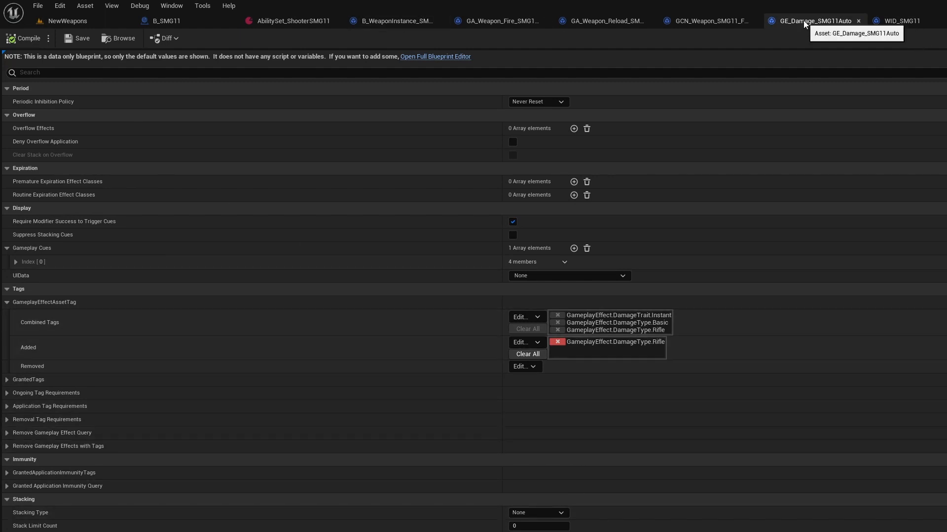
Examine the gameplay effect settings of GE_Damage_SMG11Auto and the damage type tags offered under its Combined Tags.
{"action": "scroll", "coordinate": [366, 288], "scroll_direction": "down", "scroll_amount": 3}
{"action": "scroll", "coordinate": [355, 279], "scroll_direction": "up", "scroll_amount": 3}
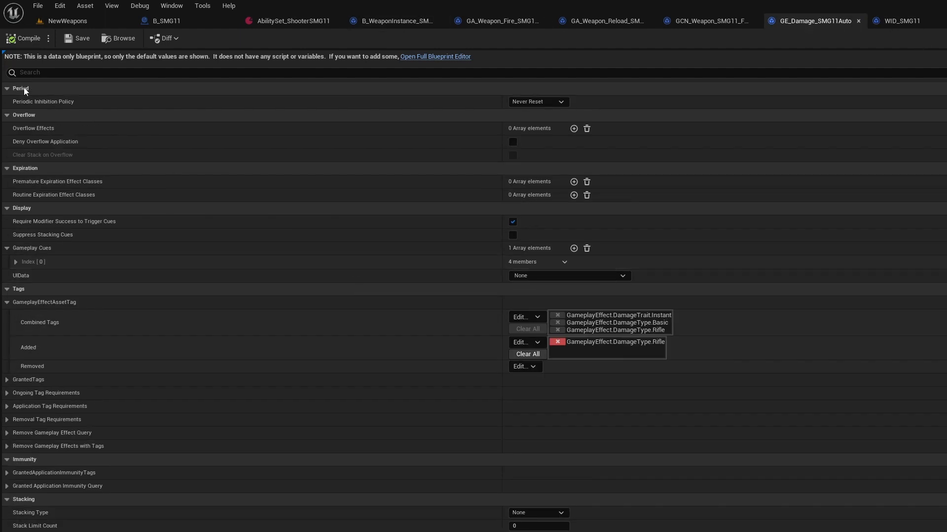
{"action": "scroll", "coordinate": [310, 140], "scroll_direction": "down", "scroll_amount": 6}
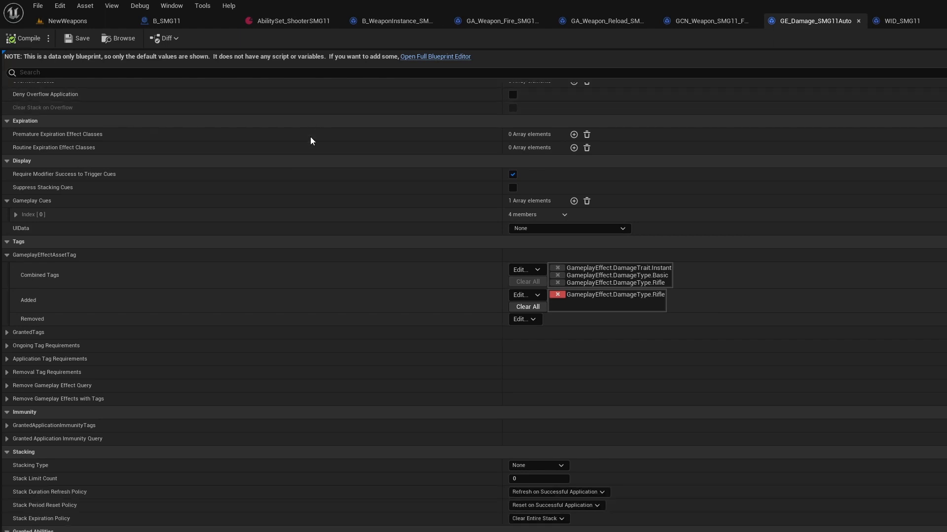
{"action": "scroll", "coordinate": [310, 138], "scroll_direction": "down", "scroll_amount": 2}
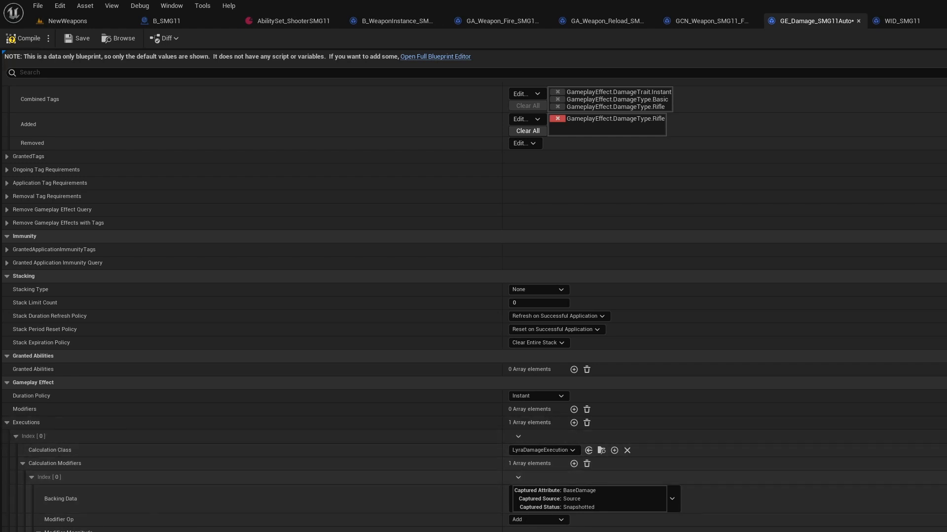
{"action": "scroll", "coordinate": [473, 296], "scroll_direction": "up", "scroll_amount": 2}
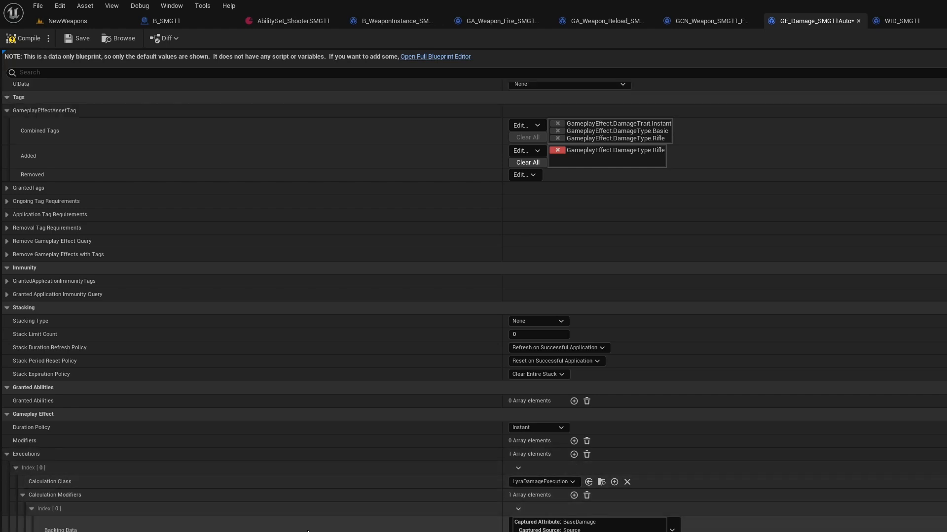
{"action": "scroll", "coordinate": [306, 530], "scroll_direction": "up", "scroll_amount": 10}
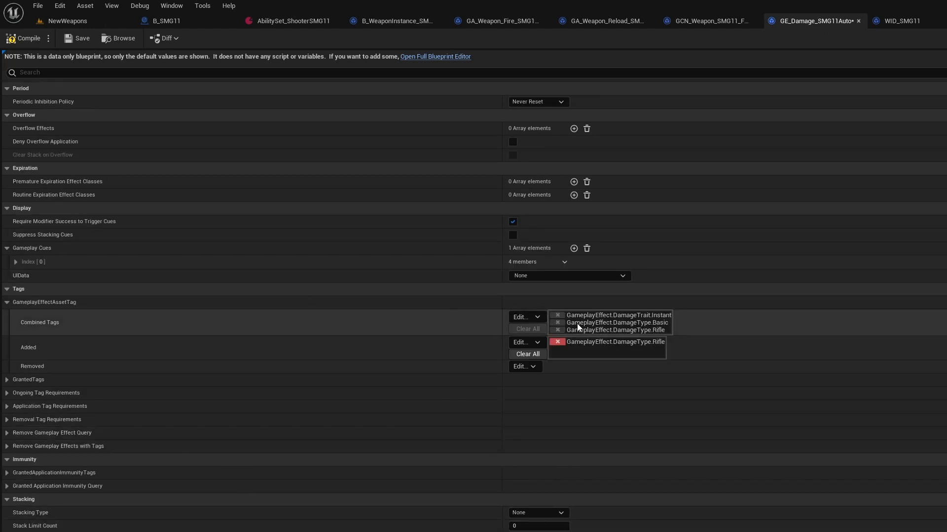
{"action": "left_click", "coordinate": [537, 320]}
{"action": "scroll", "coordinate": [549, 394], "scroll_direction": "down", "scroll_amount": 3}
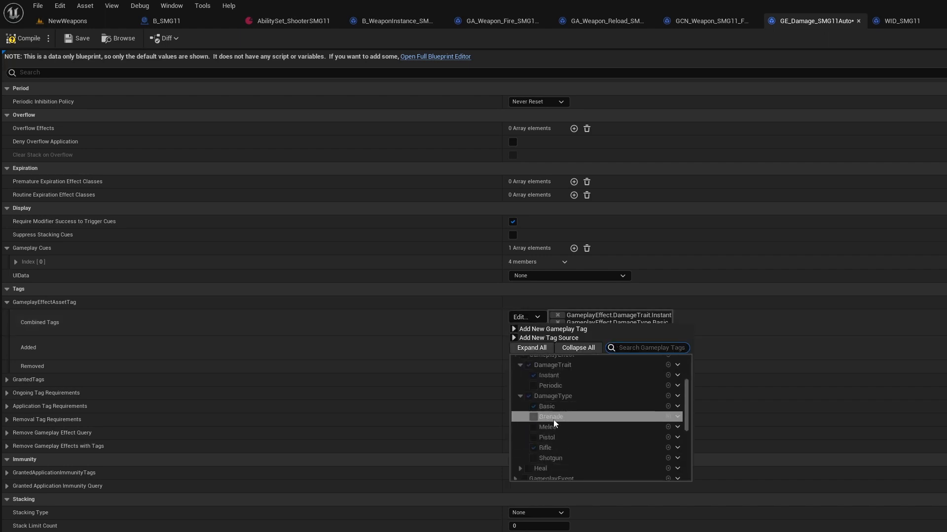
{"action": "left_click", "coordinate": [395, 323]}
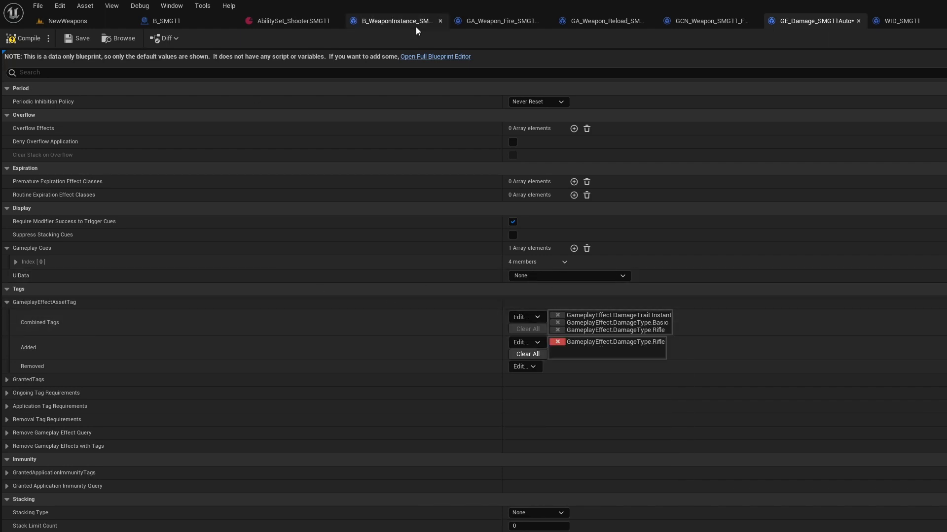
Save GE_Damage_SMG11Auto, check its Save on Compile option, then compile and close the asset.
{"action": "left_click", "coordinate": [77, 38]}
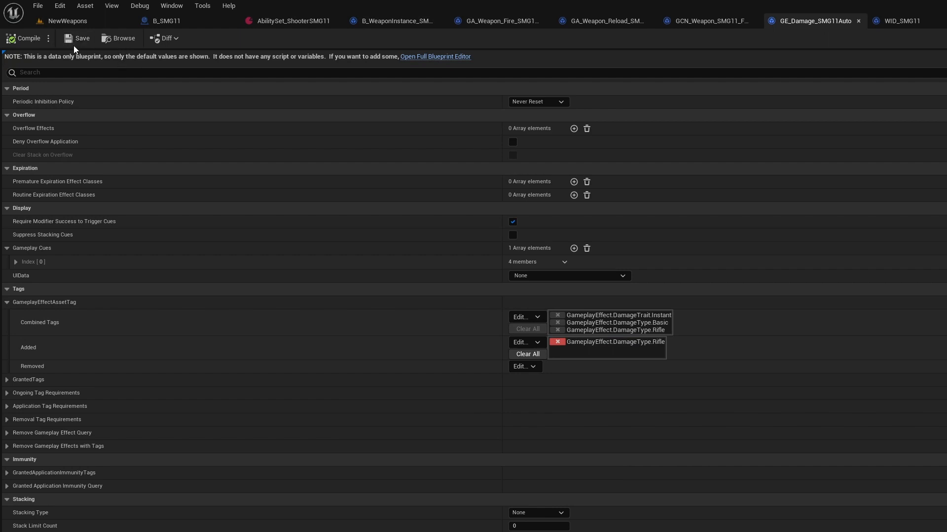
{"action": "left_click", "coordinate": [49, 38]}
{"action": "mouse_move", "coordinate": [89, 54]}
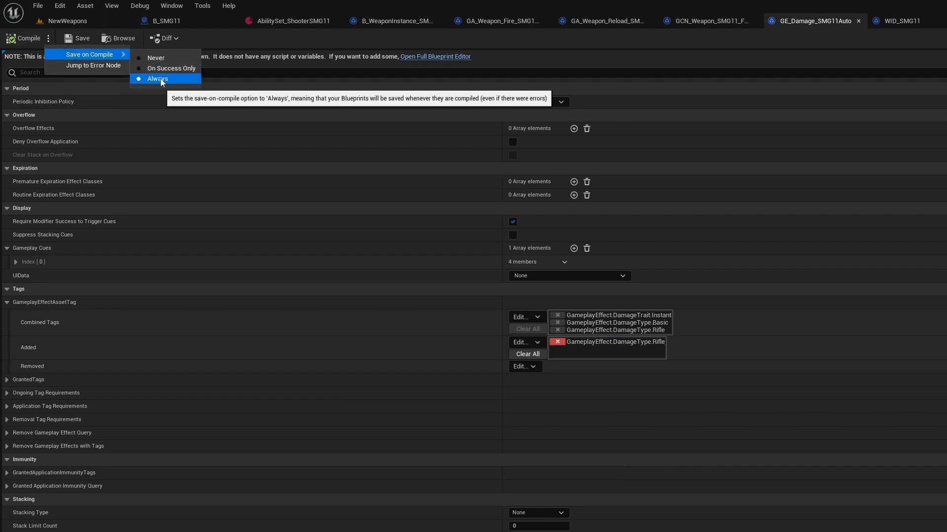
{"action": "left_click", "coordinate": [20, 40]}
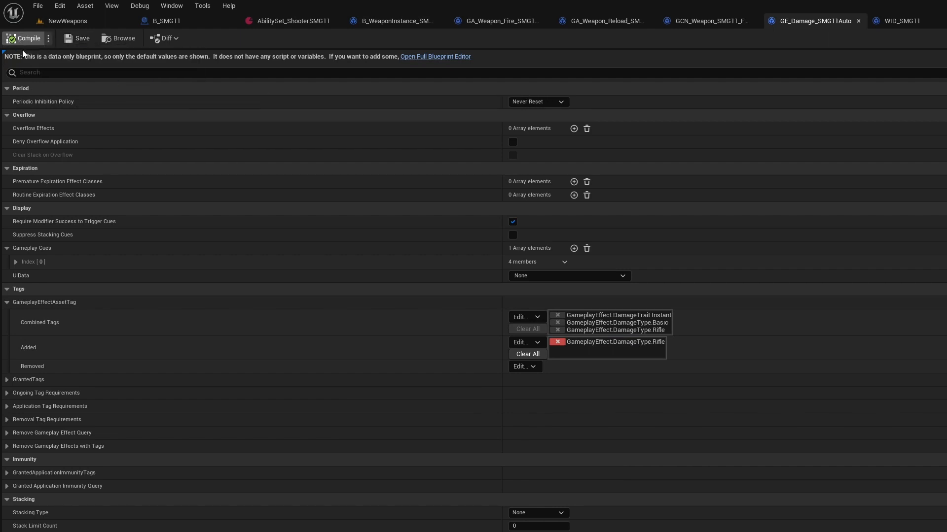
{"action": "left_click", "coordinate": [859, 20]}
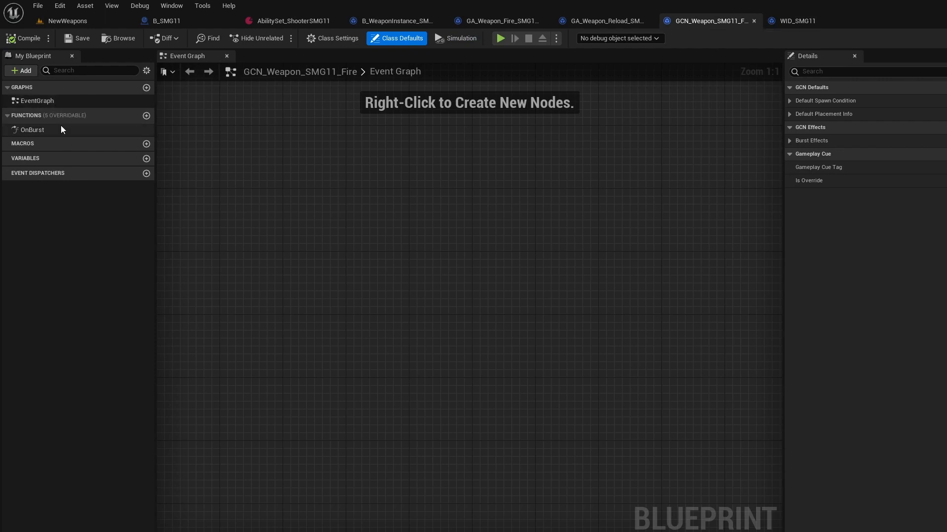
Open the SMG11 fire ability and examine the weapon tags offered for Gameplay Cue Tag Firing.
{"action": "left_click", "coordinate": [602, 21]}
{"action": "left_click", "coordinate": [496, 20]}
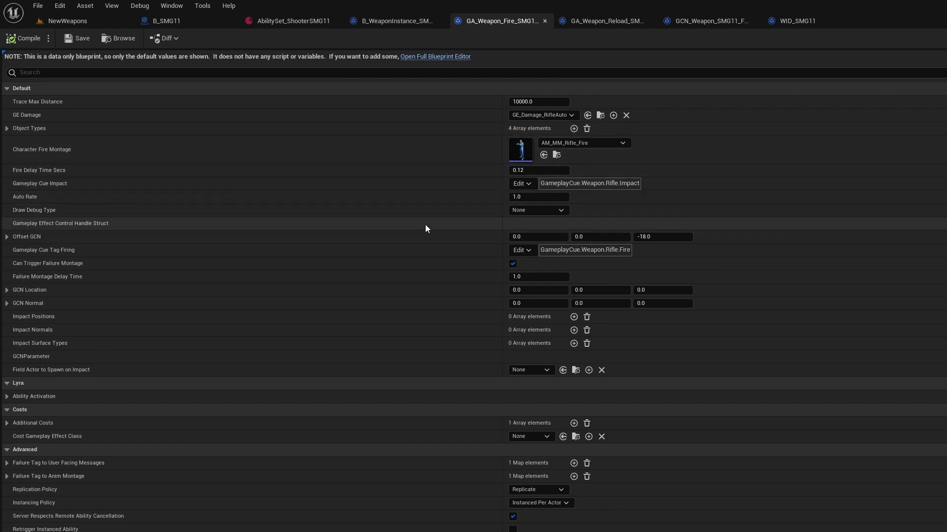
{"action": "left_click", "coordinate": [531, 251]}
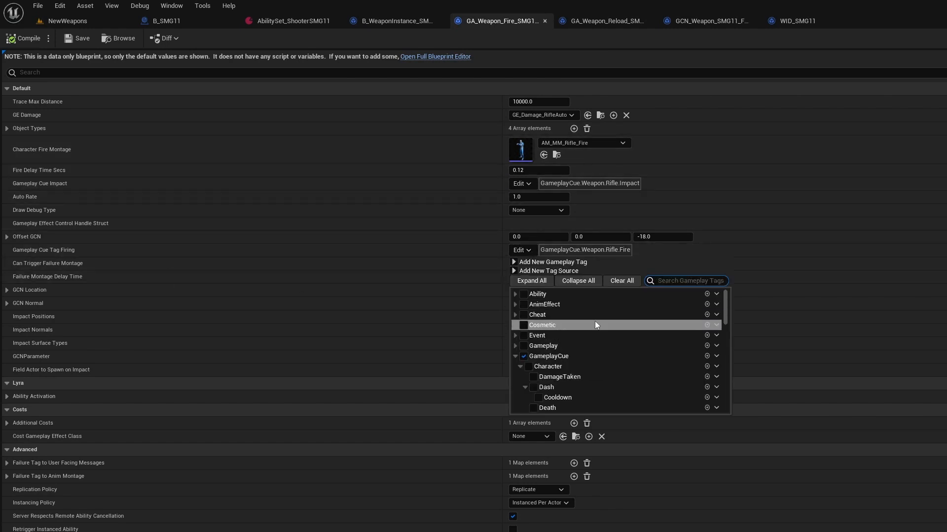
{"action": "scroll", "coordinate": [596, 325], "scroll_direction": "down", "scroll_amount": 10}
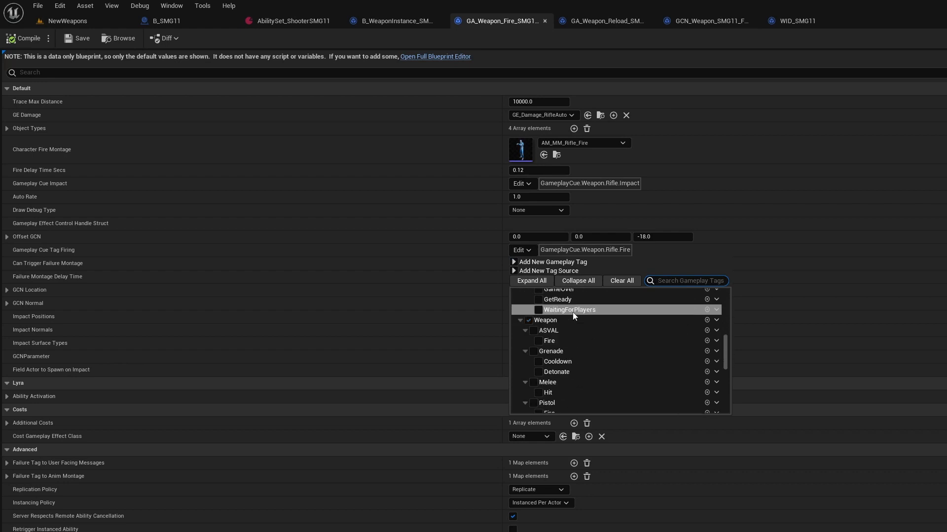
{"action": "scroll", "coordinate": [573, 313], "scroll_direction": "down", "scroll_amount": 1}
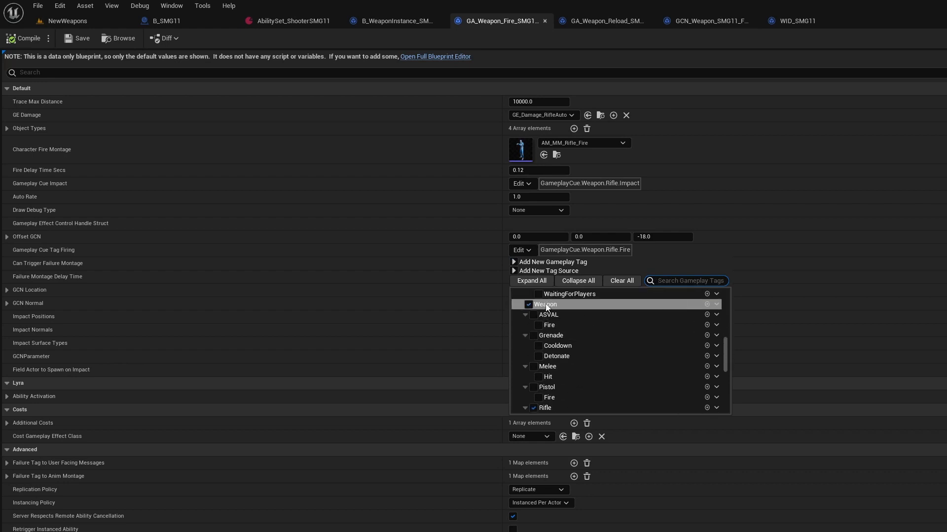
{"action": "left_click", "coordinate": [354, 274]}
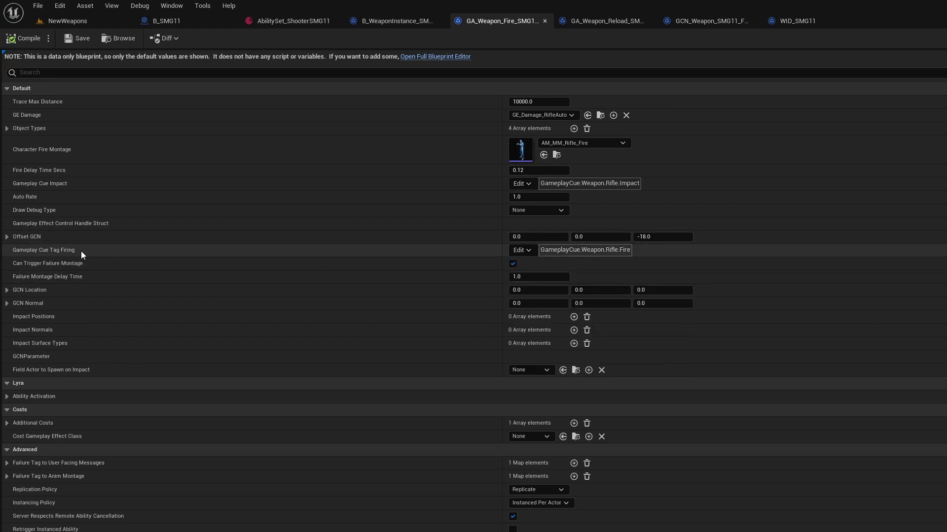
Add the gameplay tag GameplayCue.Weapon.SMG11.Fire as the fire ability's Gameplay Cue Tag Firing and check the weapon tag list.
{"action": "left_click", "coordinate": [528, 251]}
{"action": "scroll", "coordinate": [580, 316], "scroll_direction": "down", "scroll_amount": 3}
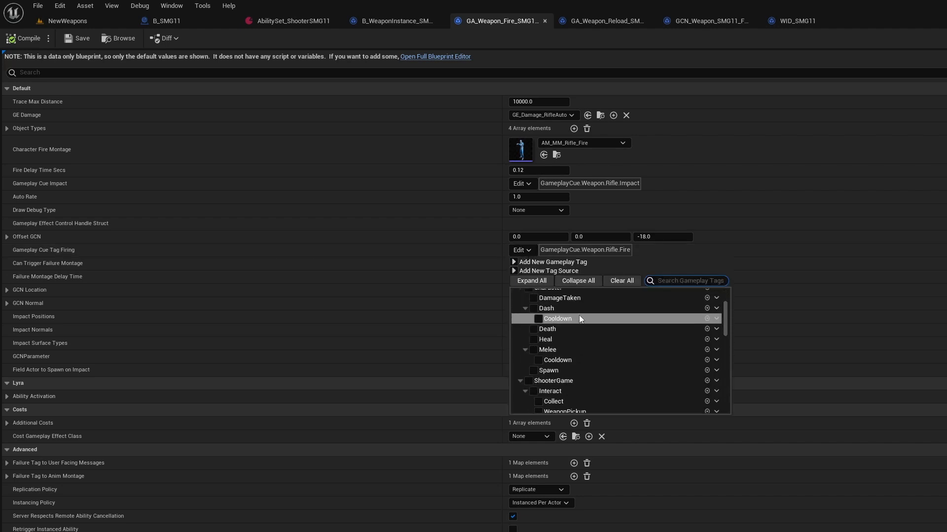
{"action": "scroll", "coordinate": [580, 314], "scroll_direction": "down", "scroll_amount": 5}
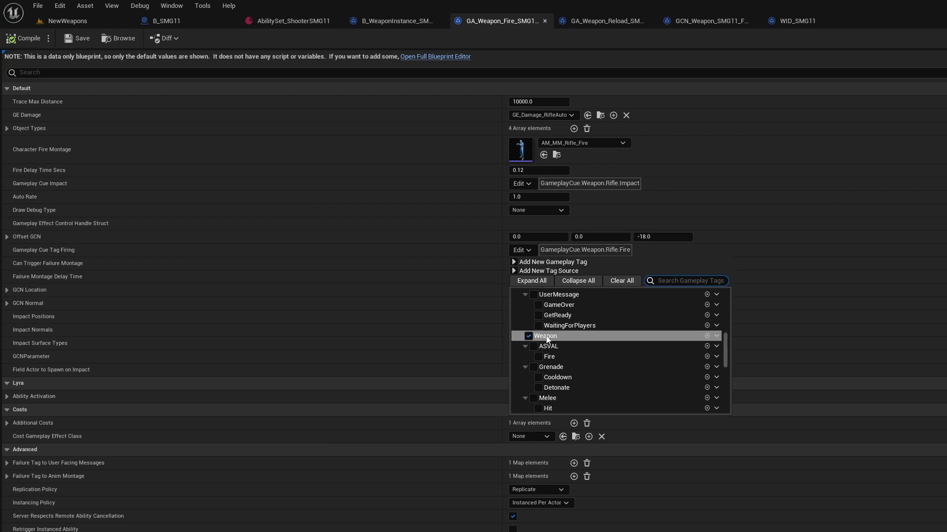
{"action": "left_click", "coordinate": [707, 337]}
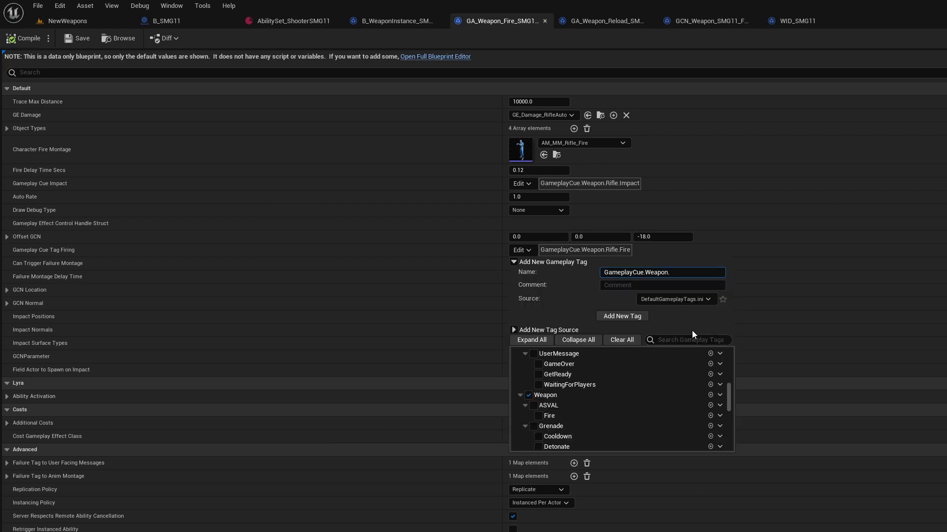
{"action": "type", "text": "SMG11.Fire"}
{"action": "key", "text": "Return"}
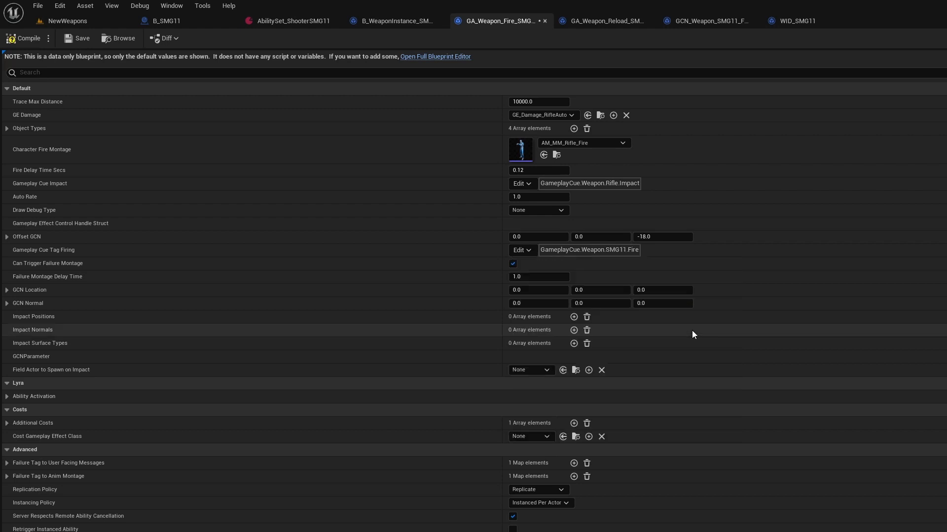
{"action": "left_click", "coordinate": [524, 250]}
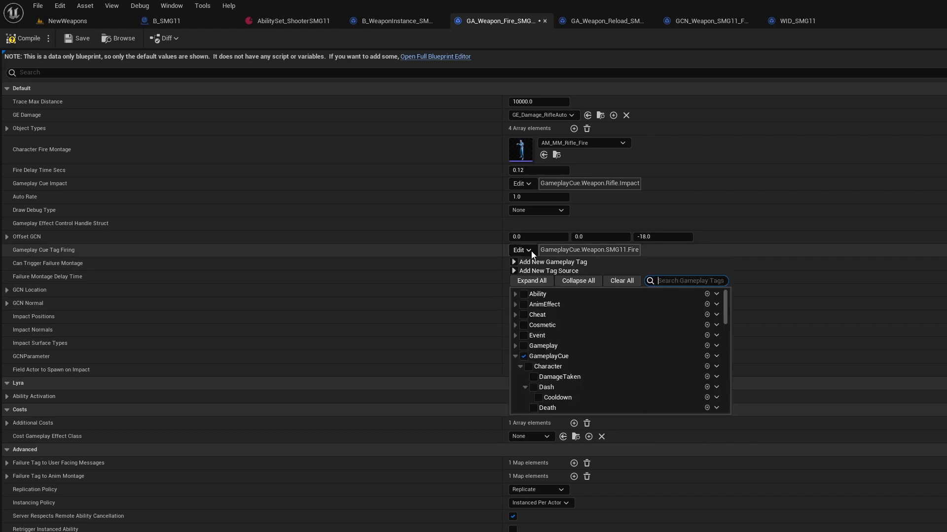
{"action": "scroll", "coordinate": [561, 360], "scroll_direction": "down", "scroll_amount": 5}
{"action": "scroll", "coordinate": [561, 359], "scroll_direction": "down", "scroll_amount": 8}
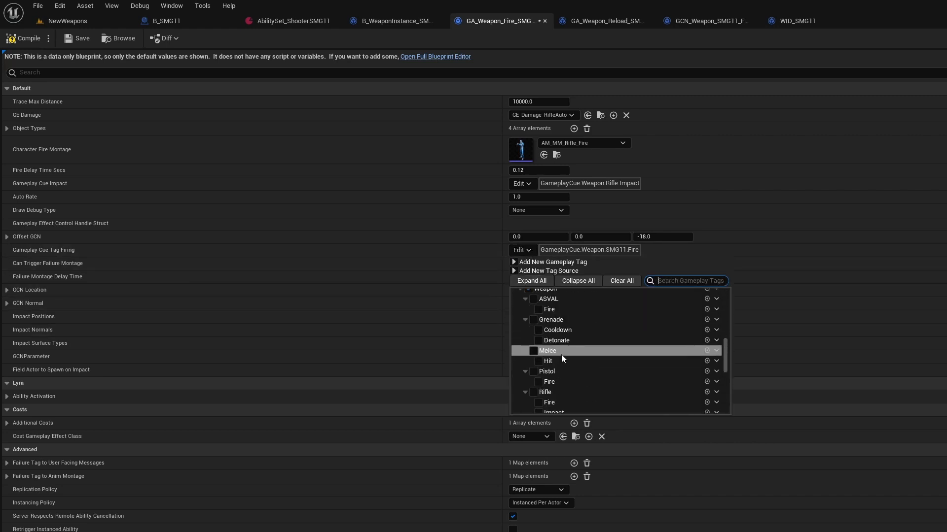
{"action": "left_click", "coordinate": [407, 301]}
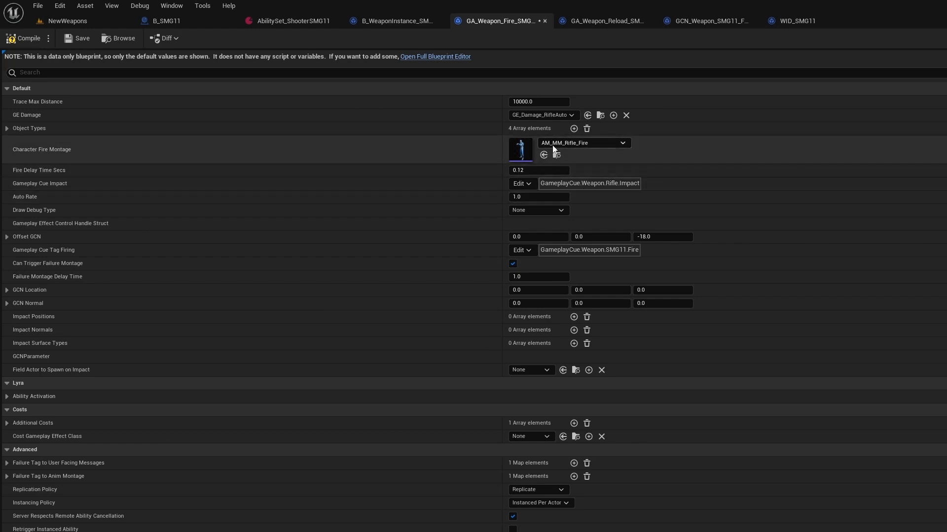
Set the fire ability's GE Damage to GE_Damage_SMG11Auto, review its remaining settings, then save and close it.
{"action": "left_click", "coordinate": [569, 116]}
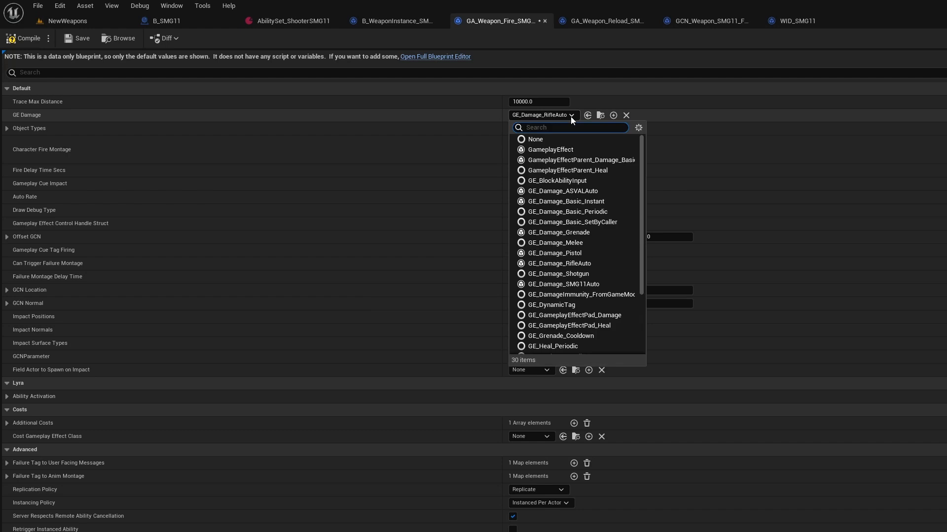
{"action": "left_click", "coordinate": [556, 286]}
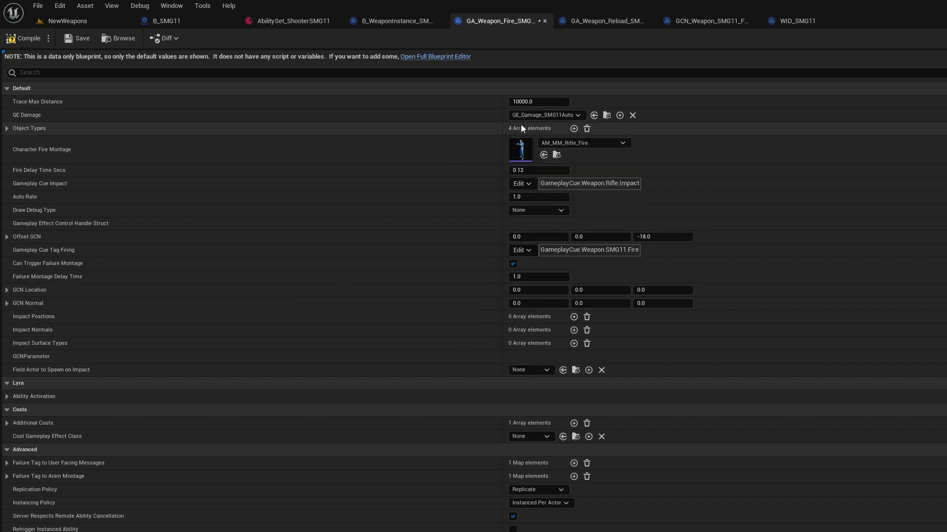
{"action": "scroll", "coordinate": [541, 317], "scroll_direction": "down", "scroll_amount": 5}
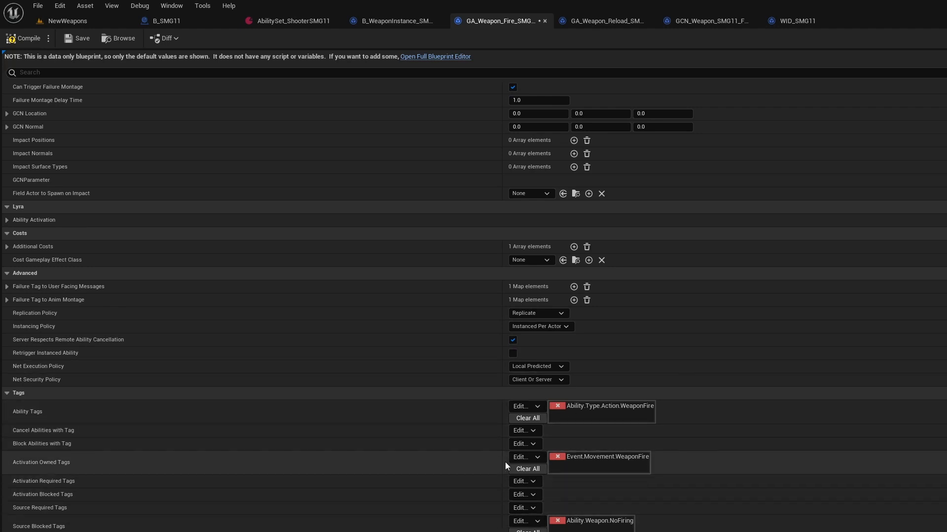
{"action": "scroll", "coordinate": [282, 408], "scroll_direction": "up", "scroll_amount": 3}
{"action": "scroll", "coordinate": [282, 408], "scroll_direction": "up", "scroll_amount": 1}
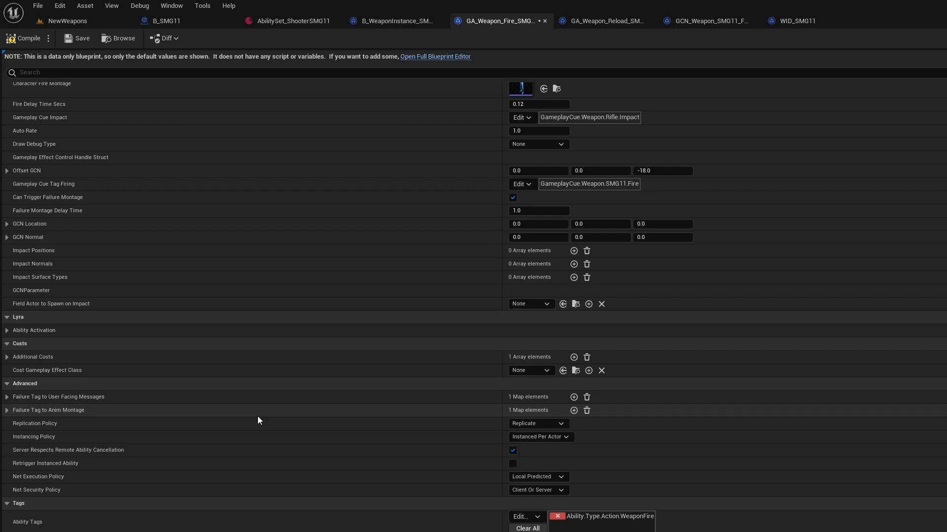
{"action": "scroll", "coordinate": [201, 271], "scroll_direction": "up", "scroll_amount": 3}
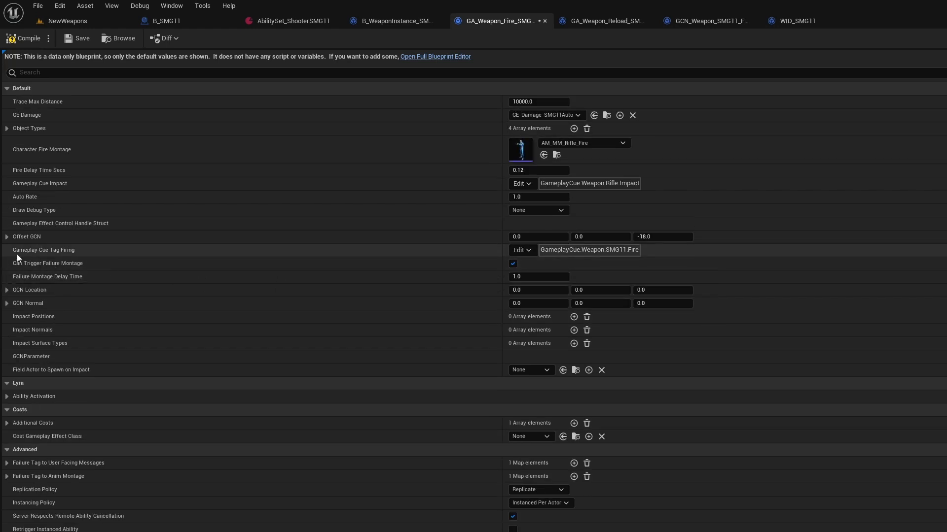
{"action": "left_click", "coordinate": [78, 38]}
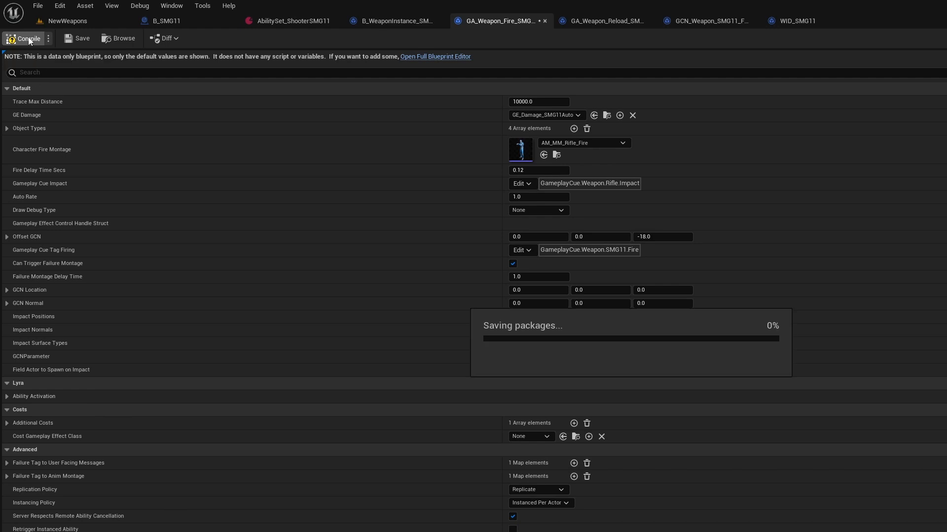
{"action": "left_click", "coordinate": [545, 20]}
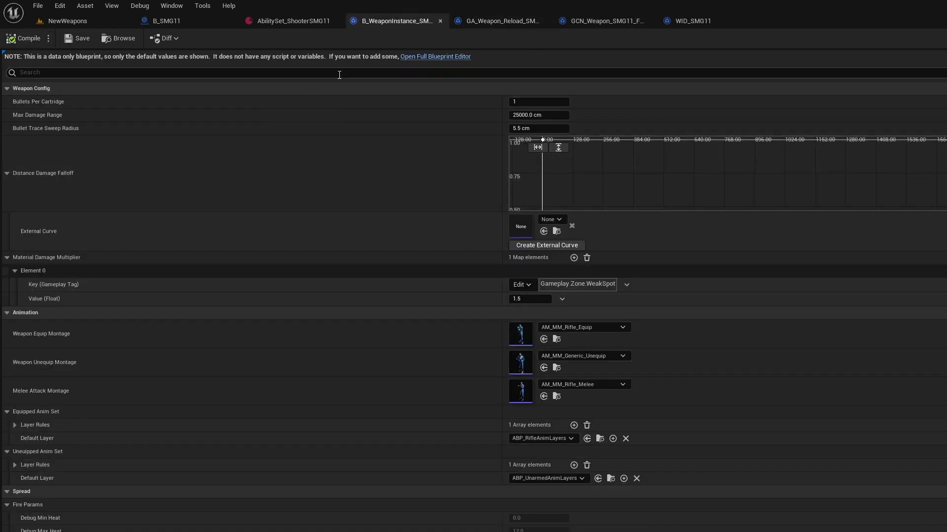
Set the SMG11 reload ability's Reload Montage to AM_MM_Pistol_Reload, then compile and close the asset.
{"action": "left_click", "coordinate": [491, 22]}
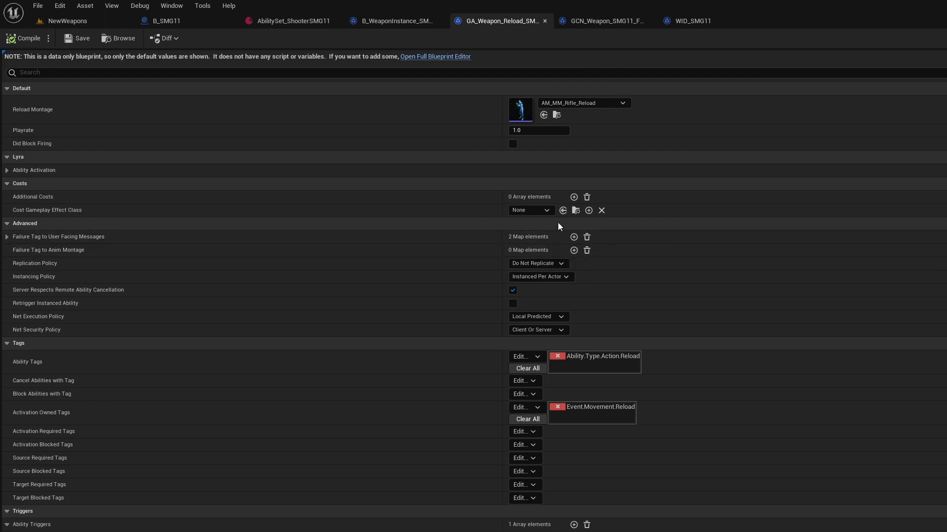
{"action": "left_click", "coordinate": [622, 104]}
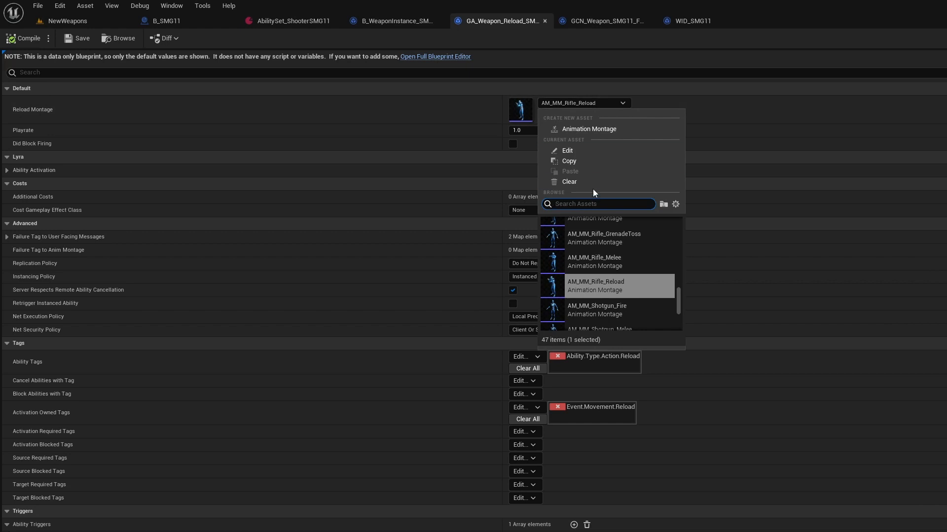
{"action": "type", "text": "pi"}
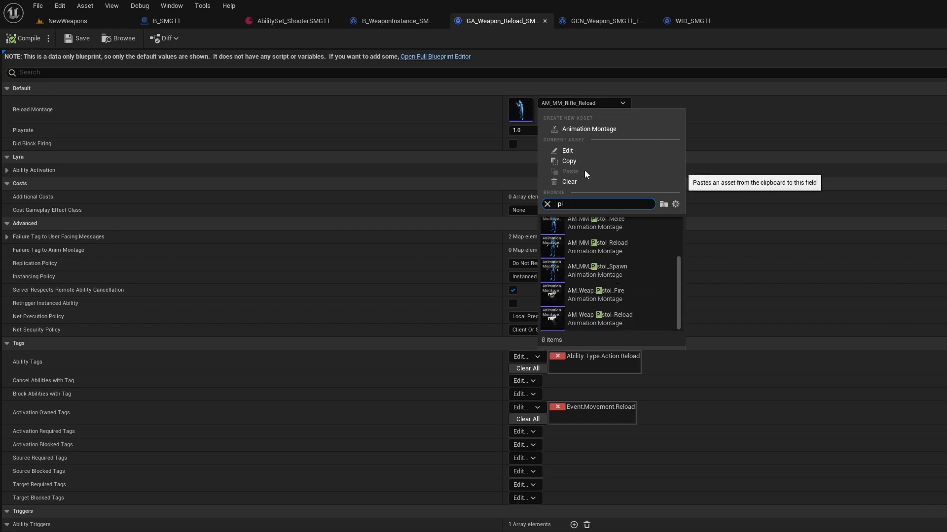
{"action": "left_click", "coordinate": [580, 247]}
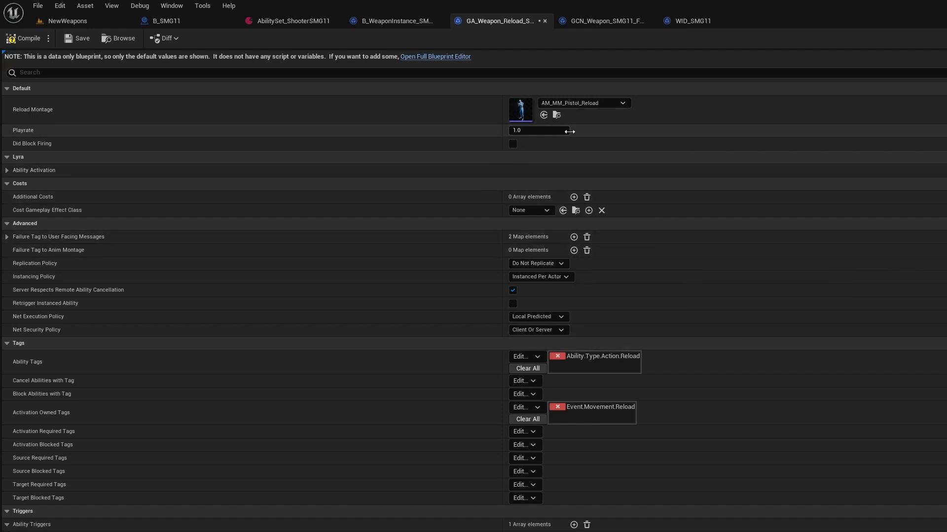
{"action": "left_click", "coordinate": [23, 38]}
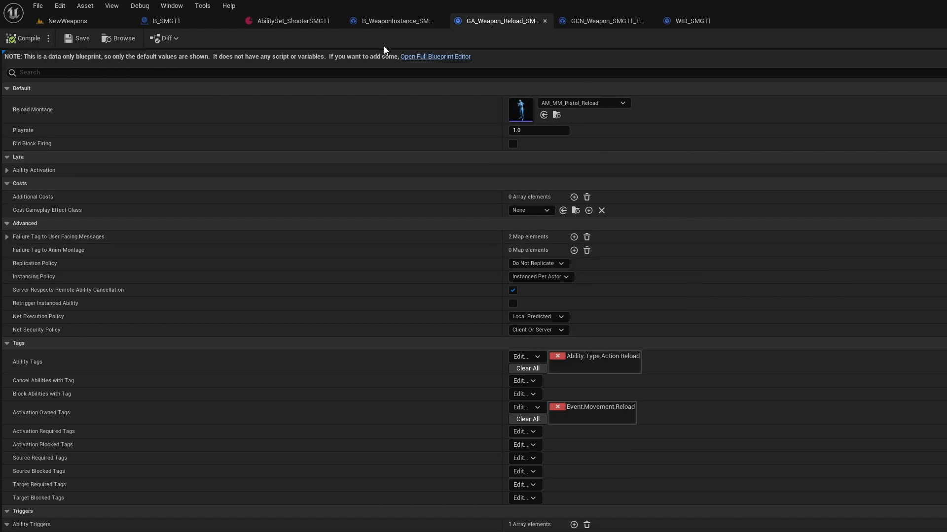
{"action": "left_click", "coordinate": [610, 21]}
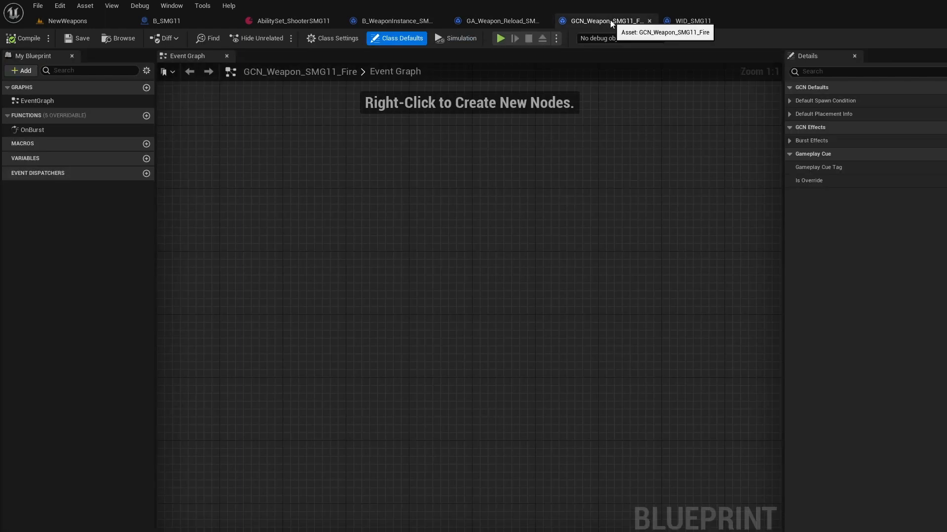
{"action": "left_click", "coordinate": [490, 23]}
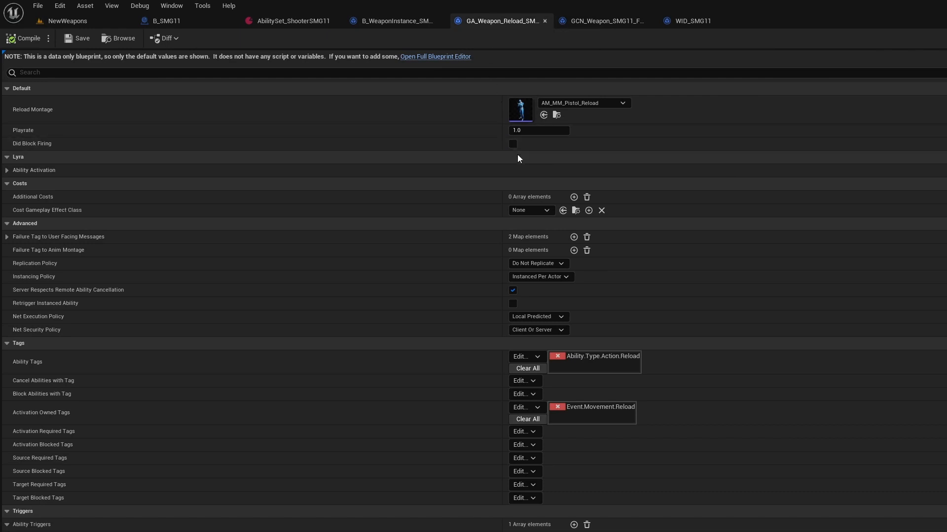
{"action": "left_click", "coordinate": [544, 21]}
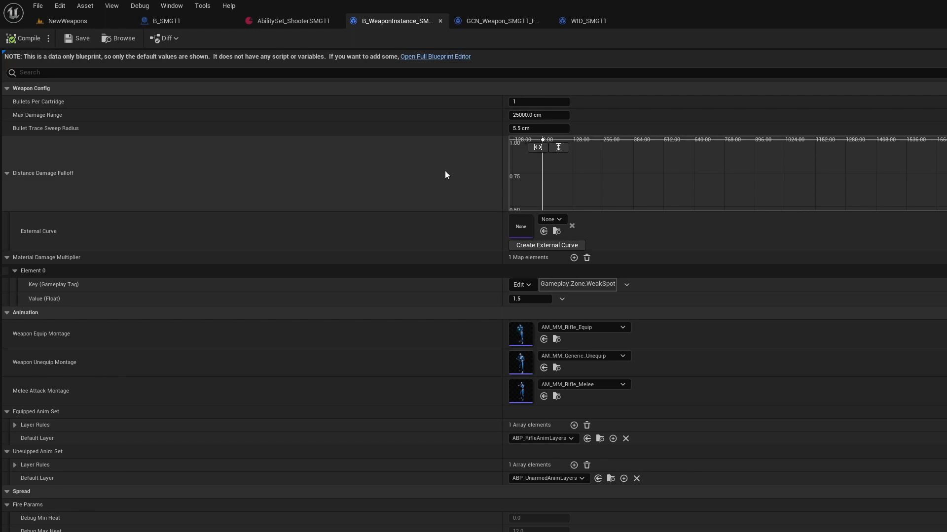
Set the weapon instance's Max Damage Range to 15000 cm.
{"action": "left_click", "coordinate": [532, 115]}
{"action": "type", "text": "15000"}
{"action": "key", "text": "Return"}
Set the Weapon Equip Montage of the SMG11 weapon instance to AM_MM_Pistol_Equip.
{"action": "scroll", "coordinate": [593, 211], "scroll_direction": "down", "scroll_amount": 3}
{"action": "scroll", "coordinate": [401, 222], "scroll_direction": "down", "scroll_amount": 7}
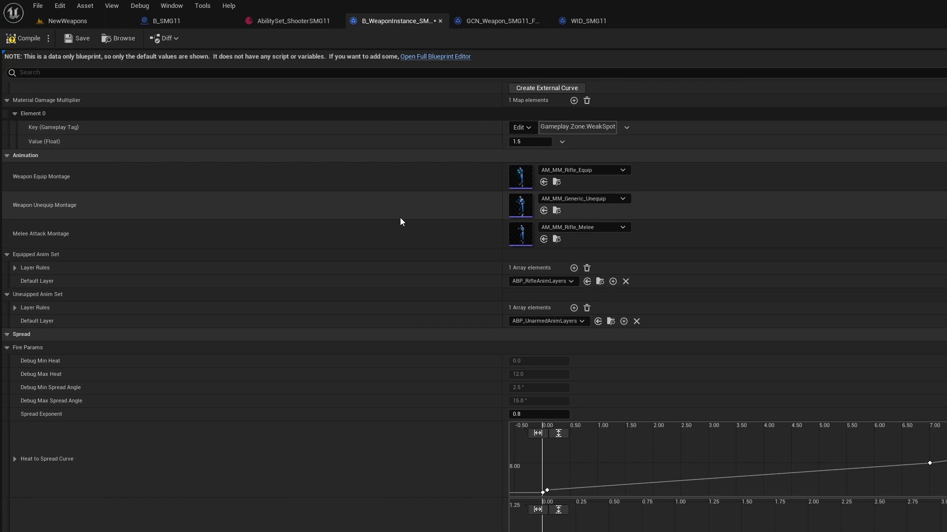
{"action": "left_click", "coordinate": [626, 173]}
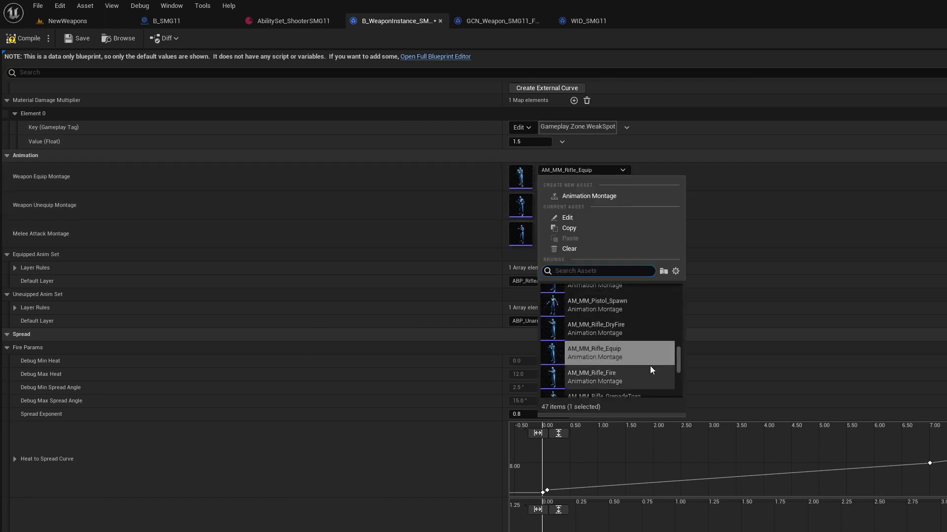
{"action": "scroll", "coordinate": [645, 354], "scroll_direction": "up", "scroll_amount": 2}
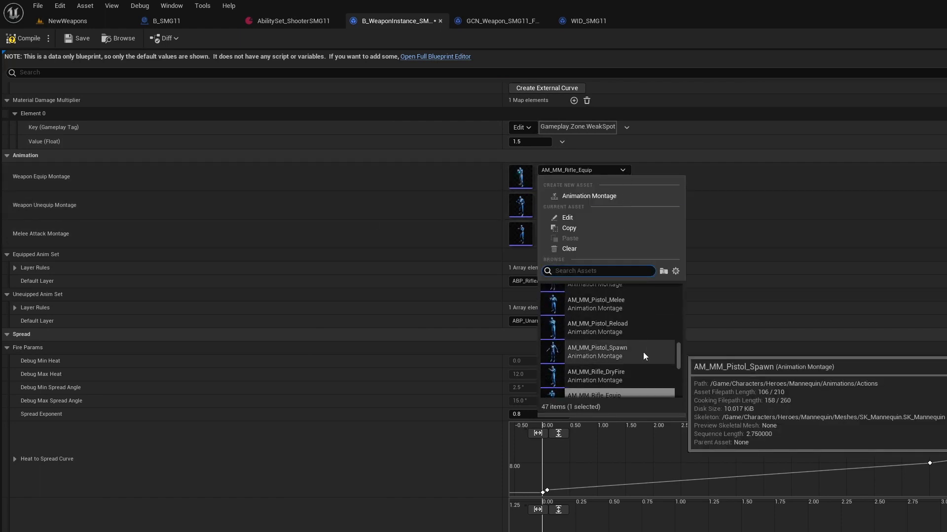
{"action": "scroll", "coordinate": [643, 353], "scroll_direction": "up", "scroll_amount": 2}
{"action": "scroll", "coordinate": [643, 352], "scroll_direction": "up", "scroll_amount": 2}
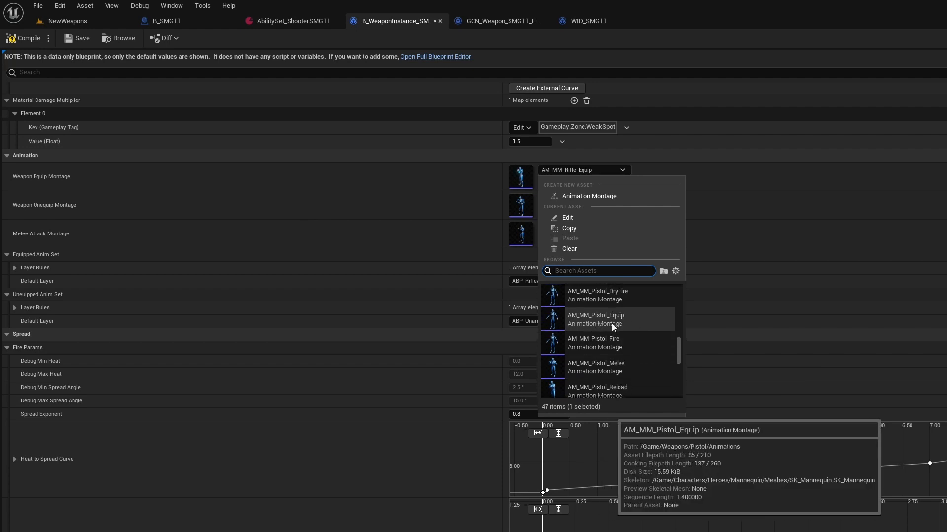
{"action": "left_click", "coordinate": [612, 324]}
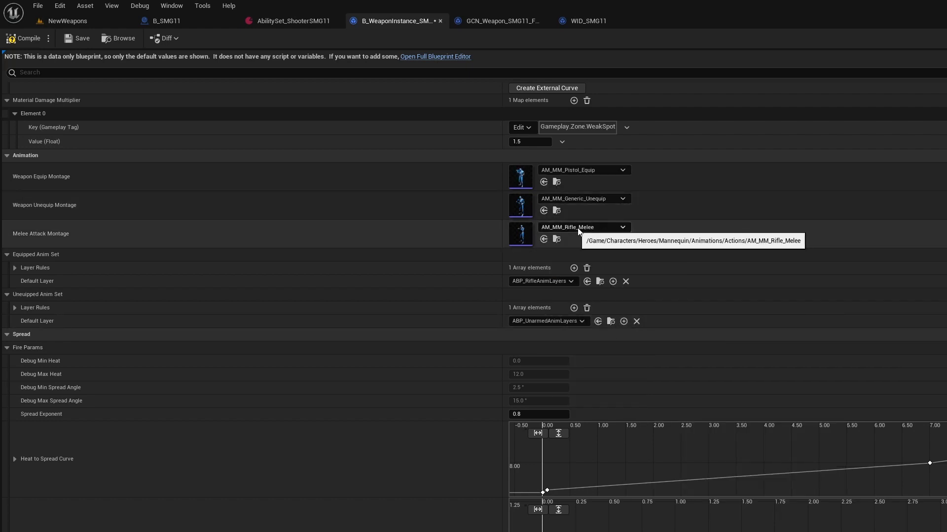
Set the Melee Attack Montage to AM_MM_Pistol_Melee and compile the weapon instance blueprint.
{"action": "left_click", "coordinate": [622, 227]}
{"action": "scroll", "coordinate": [637, 415], "scroll_direction": "up", "scroll_amount": 2}
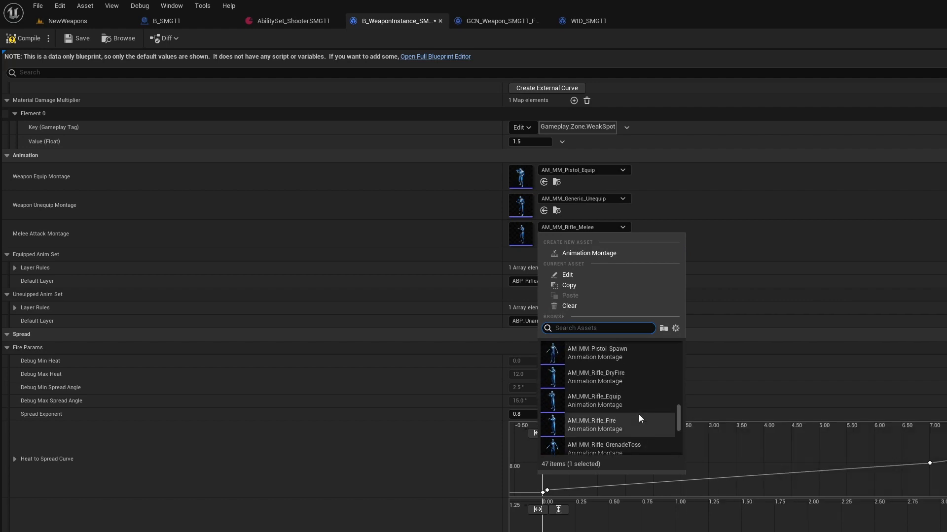
{"action": "scroll", "coordinate": [637, 415], "scroll_direction": "up", "scroll_amount": 2}
{"action": "left_click", "coordinate": [612, 392]}
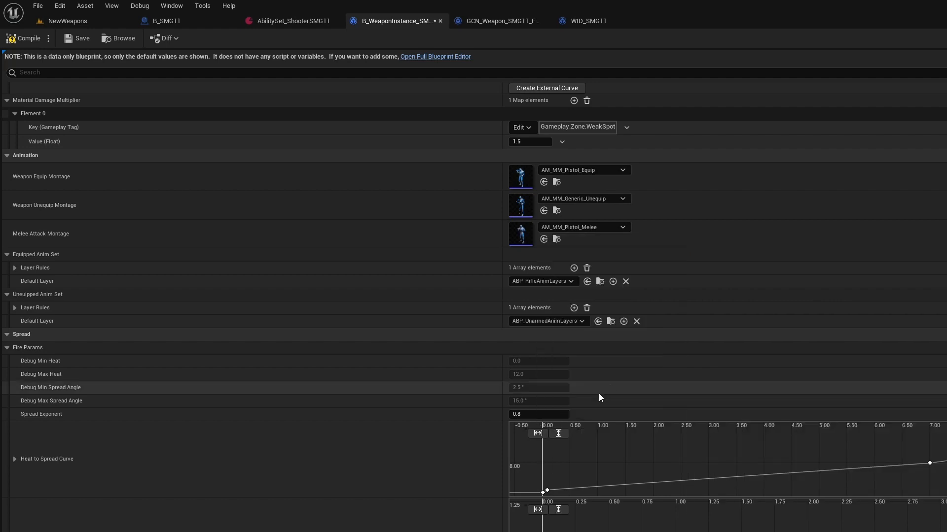
{"action": "left_click", "coordinate": [23, 38]}
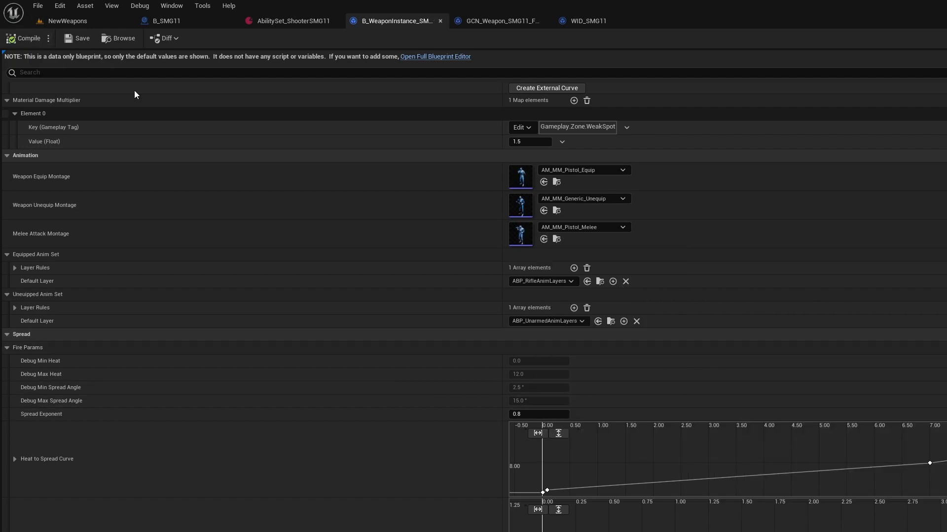
In AbilitySet_ShooterSMG11, set the ability at index 0 of the granted gameplay abilities to GA_Weapon_Fire_SMG11_Auto.
{"action": "scroll", "coordinate": [336, 251], "scroll_direction": "down", "scroll_amount": 5}
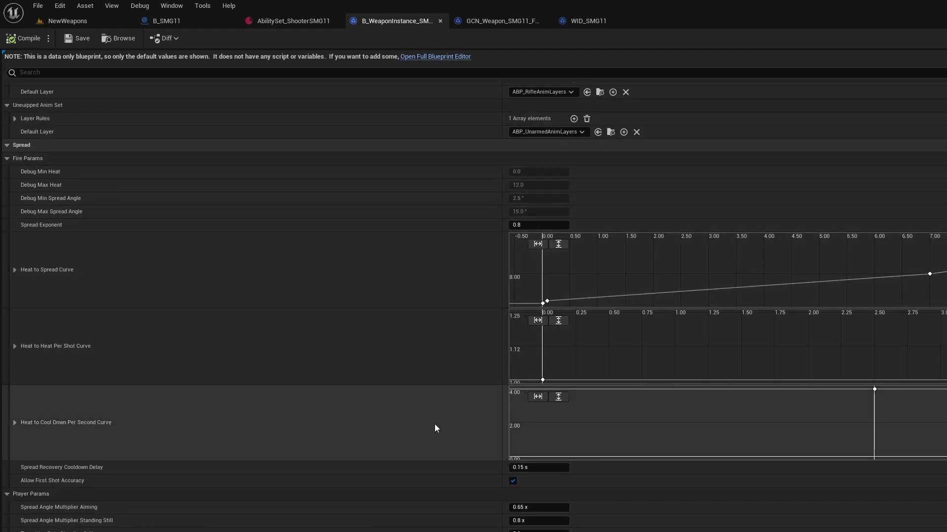
{"action": "scroll", "coordinate": [434, 424], "scroll_direction": "down", "scroll_amount": 1}
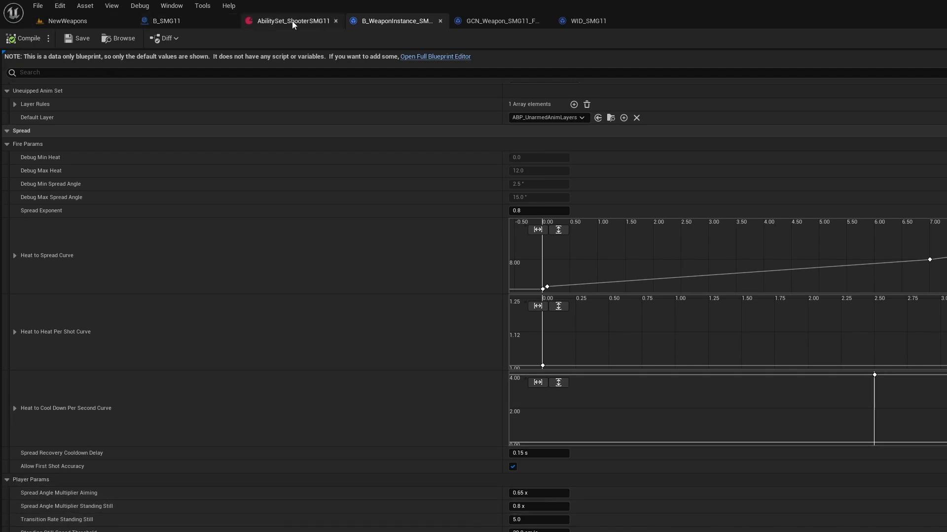
{"action": "left_click", "coordinate": [268, 23]}
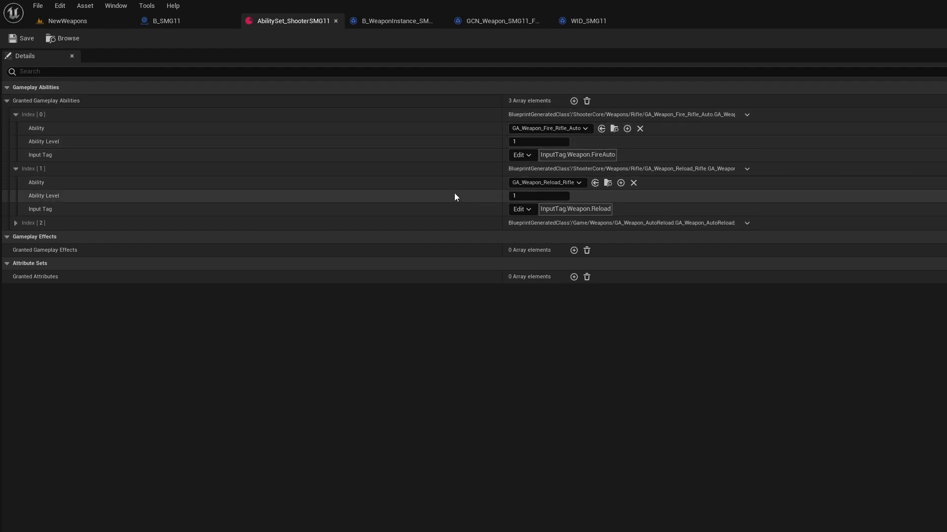
{"action": "left_click", "coordinate": [20, 223]}
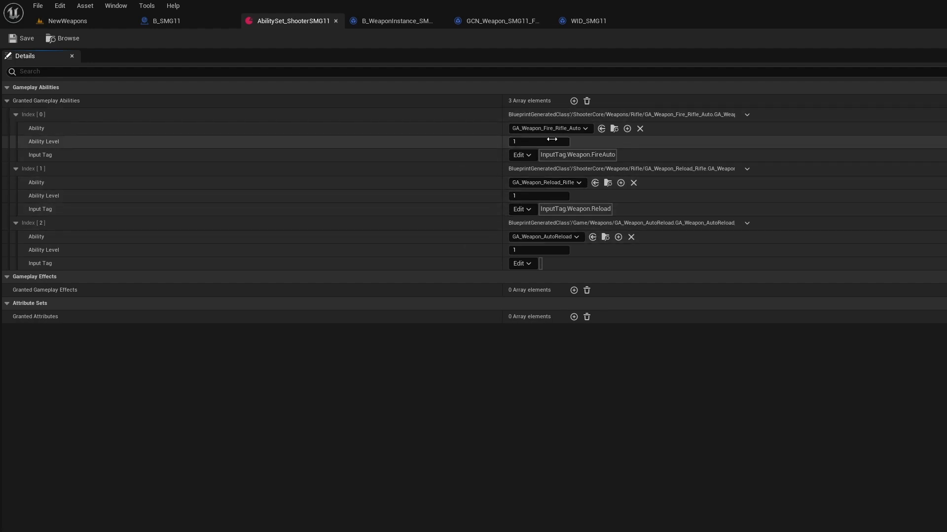
{"action": "left_click", "coordinate": [586, 130]}
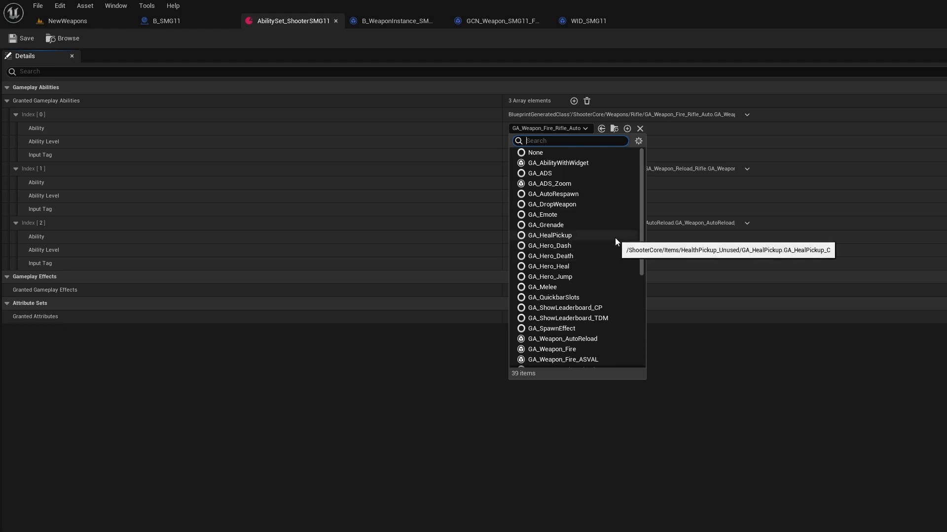
{"action": "type", "text": "SMG11"}
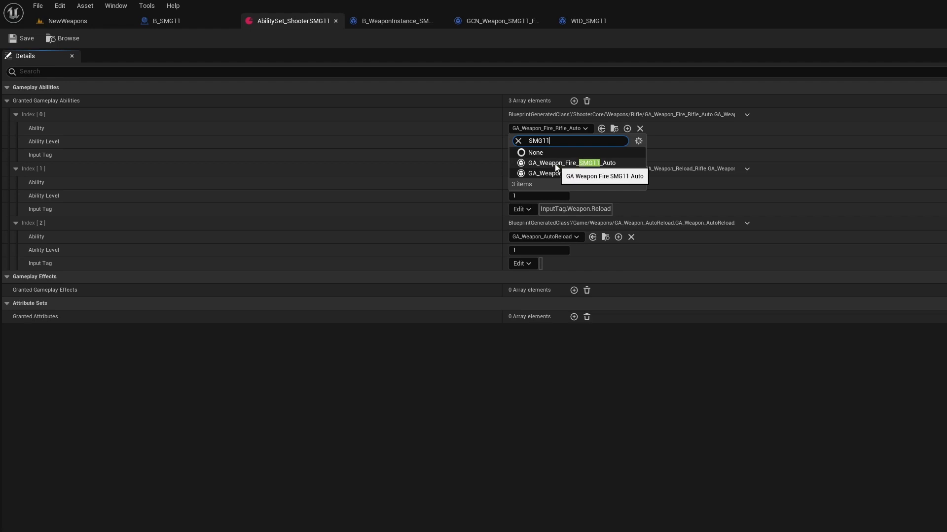
{"action": "left_click", "coordinate": [555, 167]}
Set the ability at index 1 of the granted gameplay abilities to GA_Weapon_Reload_SMG11.
{"action": "left_click", "coordinate": [577, 183]}
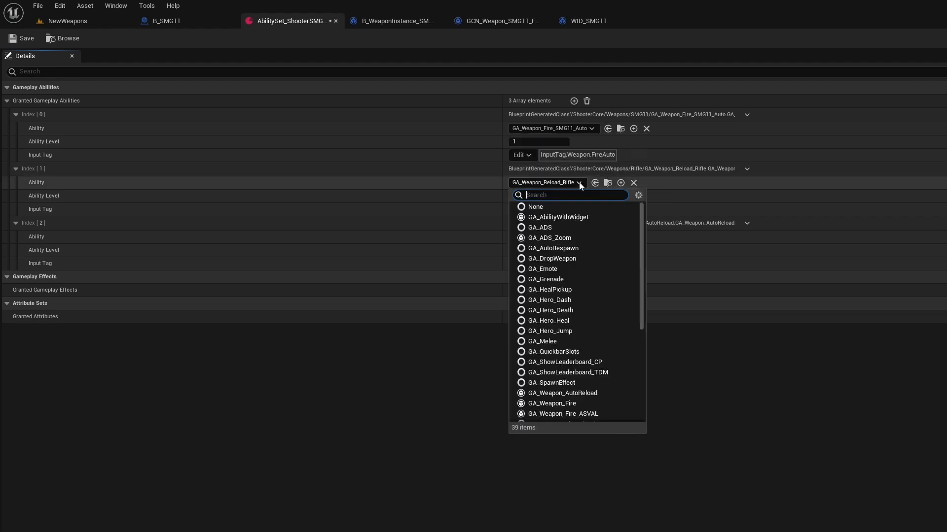
{"action": "type", "text": "SMG11"}
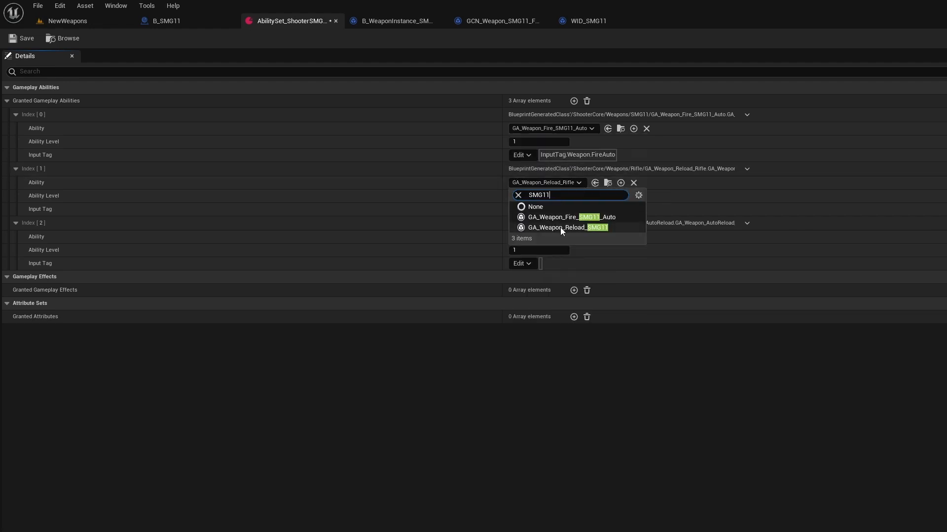
{"action": "left_click", "coordinate": [560, 227]}
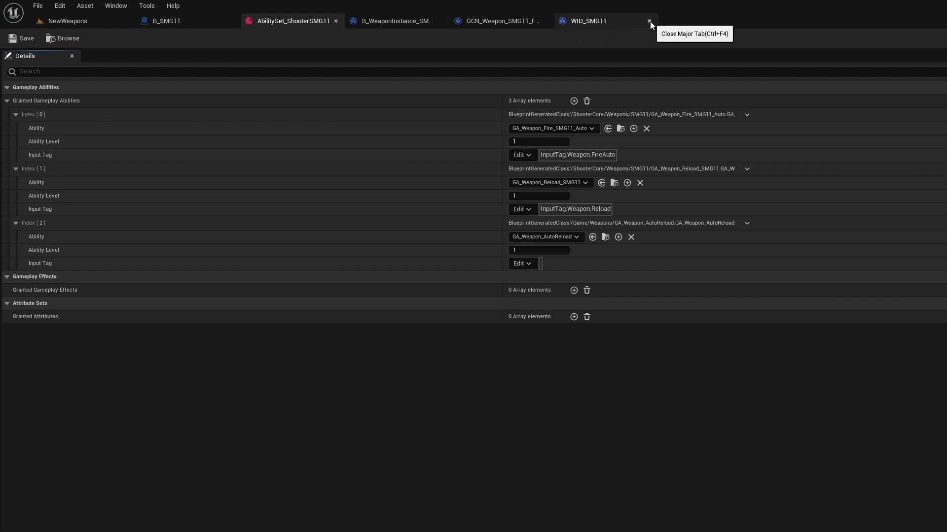
Close the SMG11 weapon instance and AbilitySet_ShooterSMG11 editors, and bring up the B_SMG11 blueprint.
{"action": "left_click", "coordinate": [631, 21]}
{"action": "left_click", "coordinate": [504, 24]}
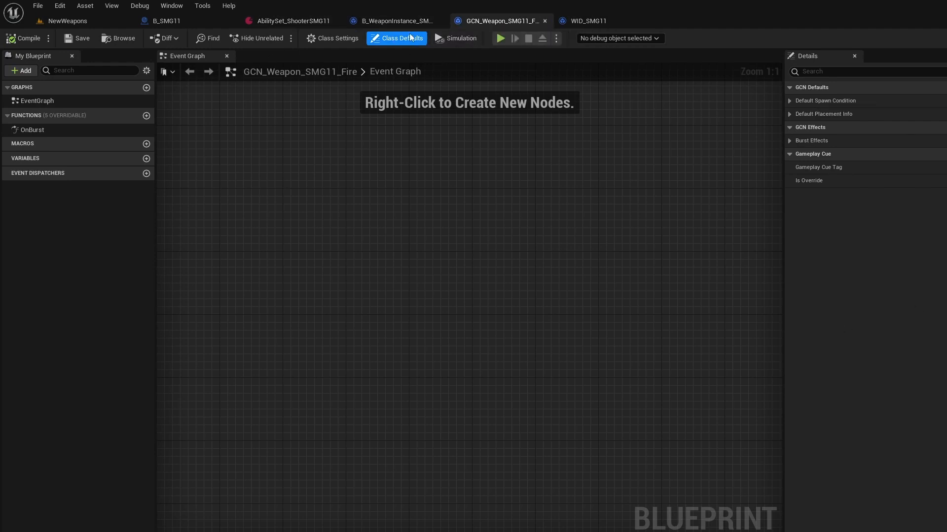
{"action": "left_click", "coordinate": [441, 20]}
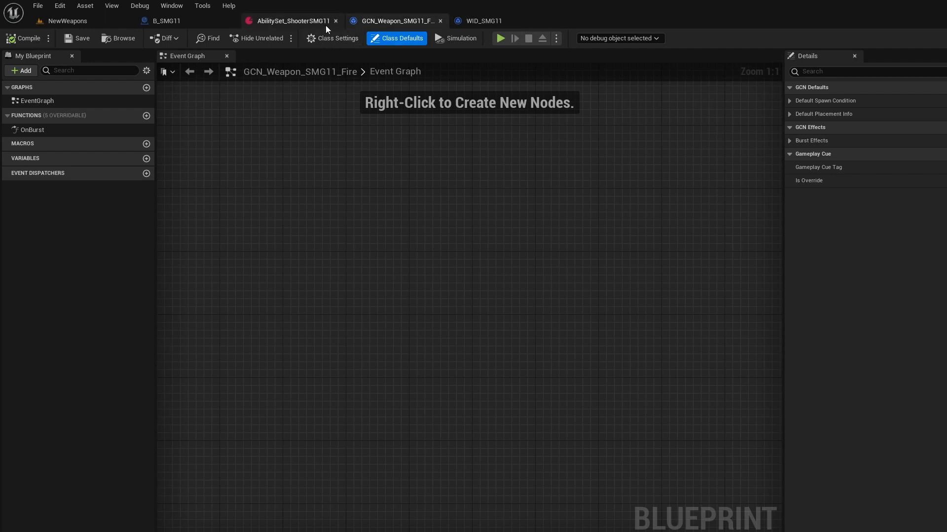
{"action": "left_click", "coordinate": [336, 21]}
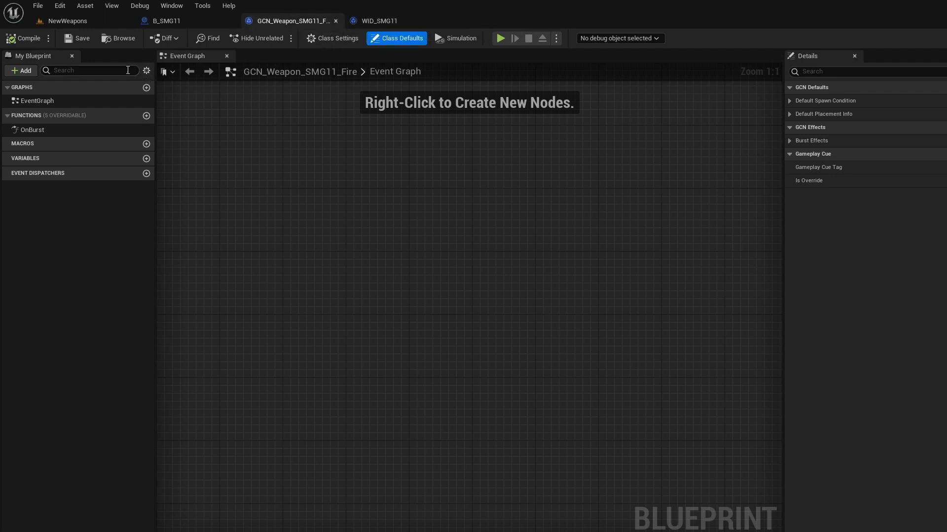
{"action": "left_click", "coordinate": [184, 23]}
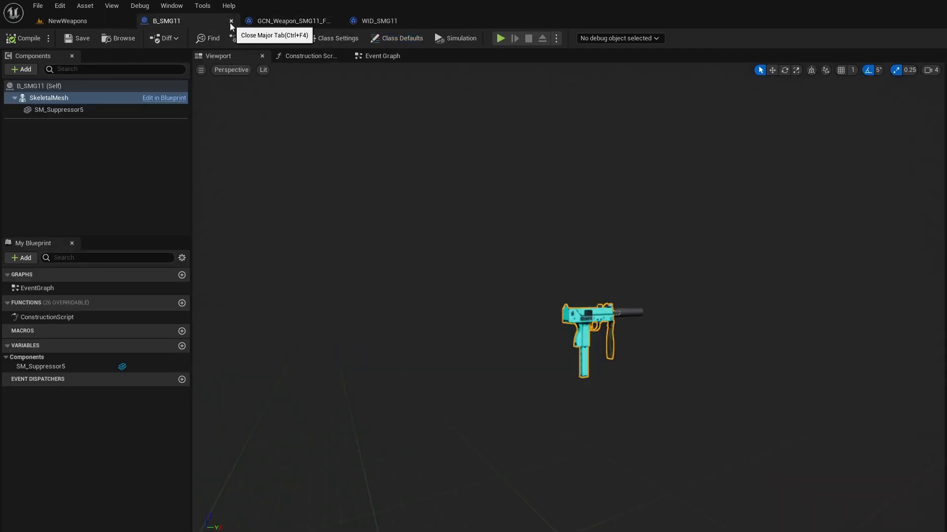
Compile the GCN_Weapon_SMG11_Fire blueprint and close its editor.
{"action": "left_click", "coordinate": [310, 22]}
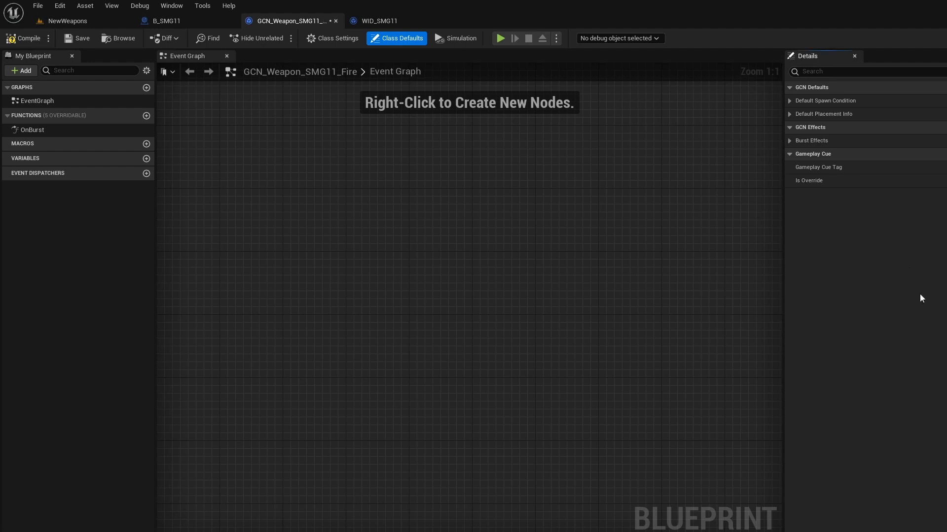
{"action": "left_click", "coordinate": [20, 40]}
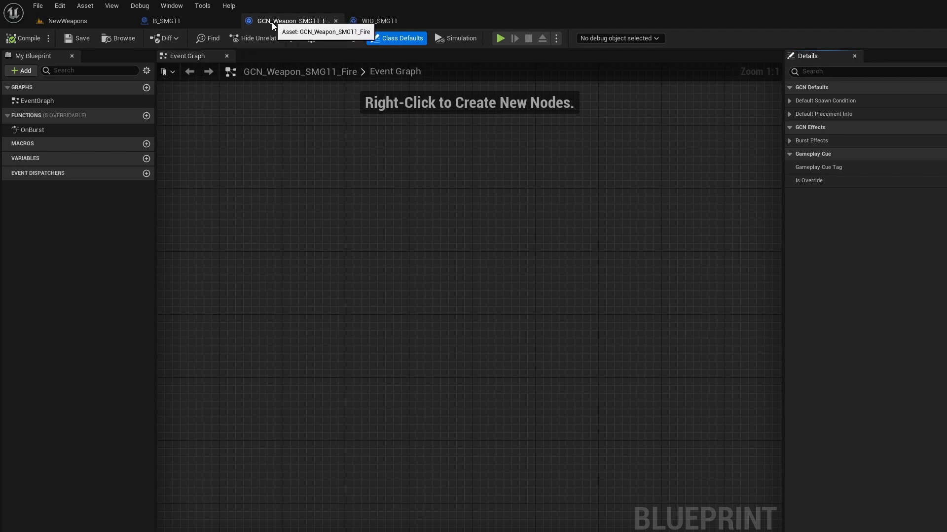
{"action": "left_click", "coordinate": [335, 22]}
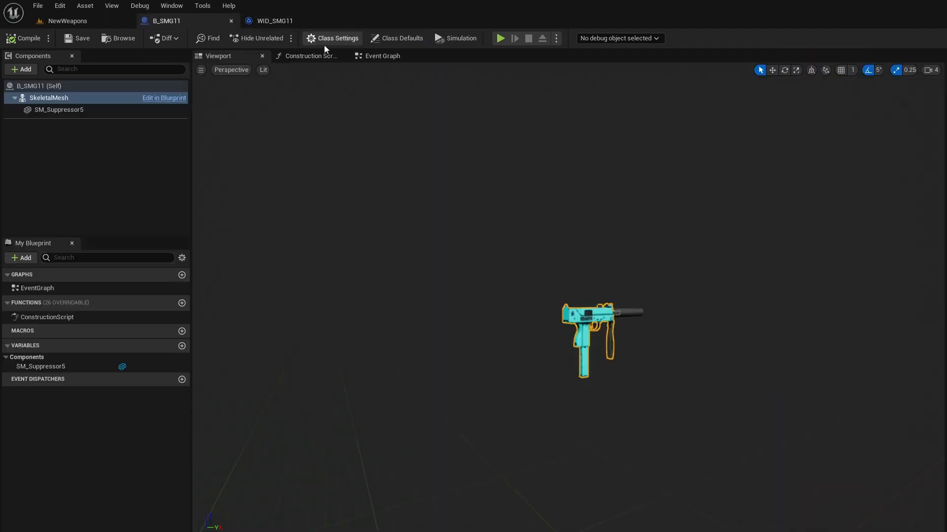
Check the B_SMG11 viewport and the equipment settings of WID_SMG11.
{"action": "left_click", "coordinate": [273, 23]}
{"action": "left_click", "coordinate": [183, 21]}
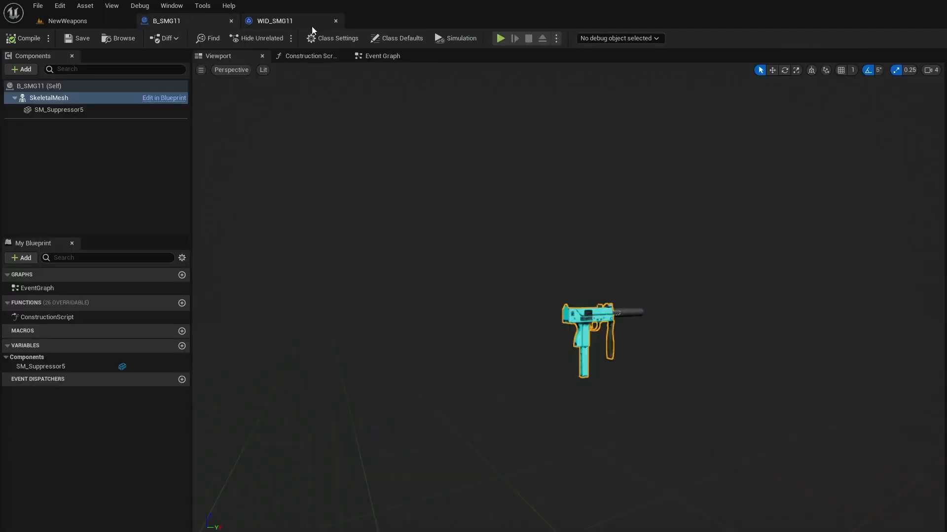
{"action": "left_click", "coordinate": [312, 22]}
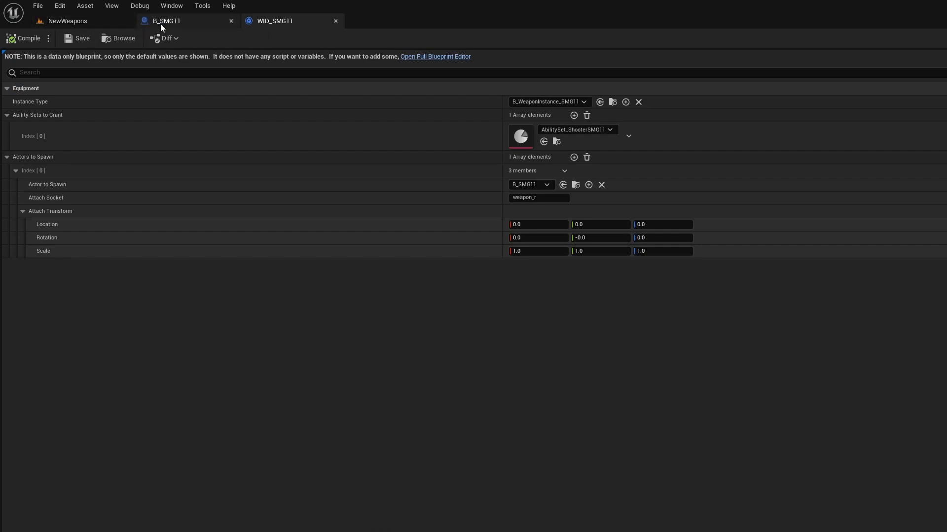
From the NewWeapons level, search the ShooterCore Content folder for "hero" and open the B_Hero_ShooterMannequin blueprint.
{"action": "left_click", "coordinate": [109, 22]}
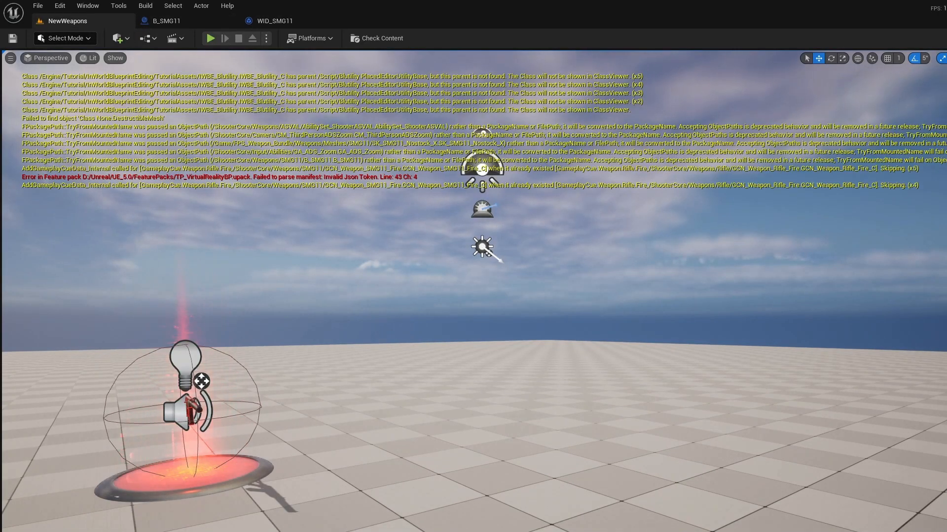
{"action": "key", "text": "ctrl+space"}
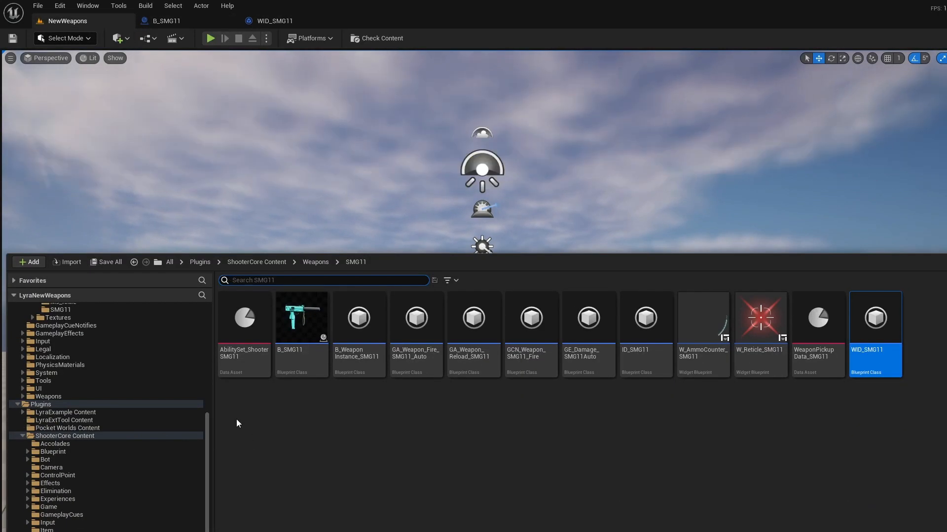
{"action": "left_click", "coordinate": [73, 436]}
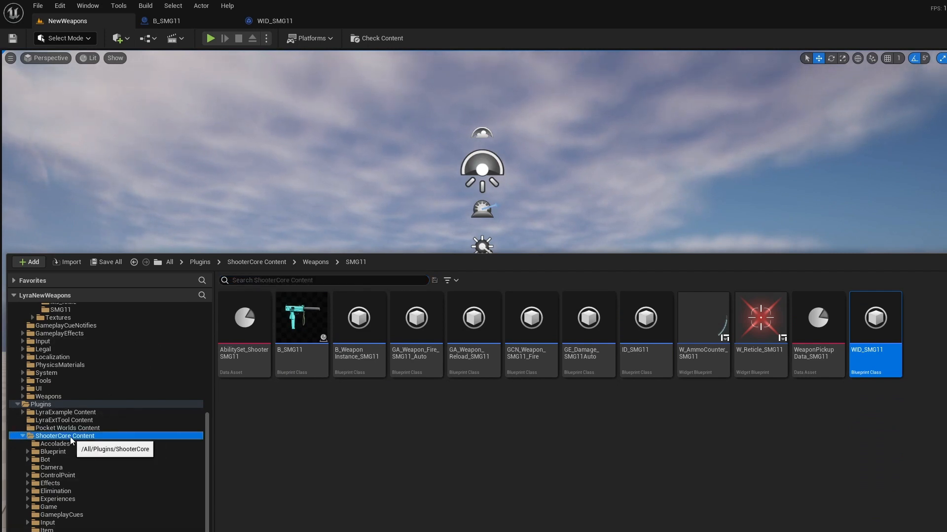
{"action": "left_click", "coordinate": [281, 281]}
{"action": "type", "text": "h"}
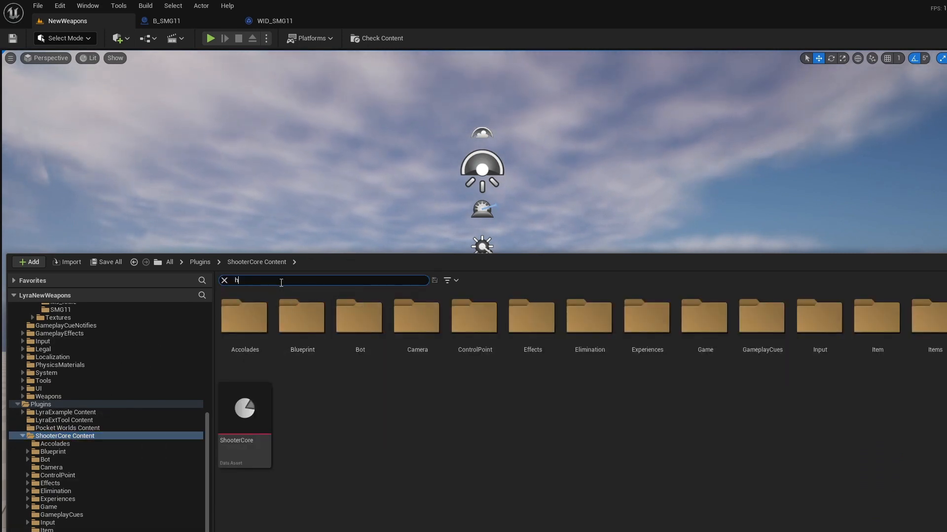
{"action": "type", "text": "ero"}
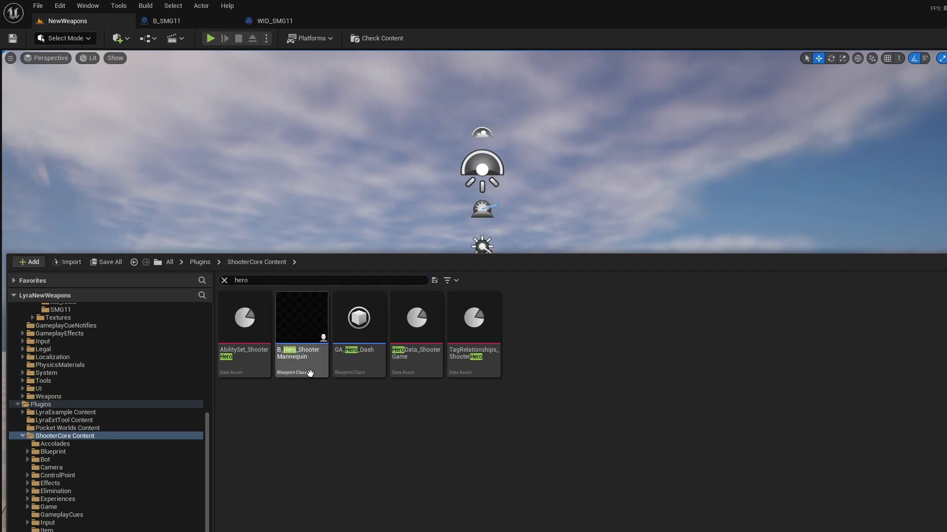
{"action": "left_click", "coordinate": [303, 368]}
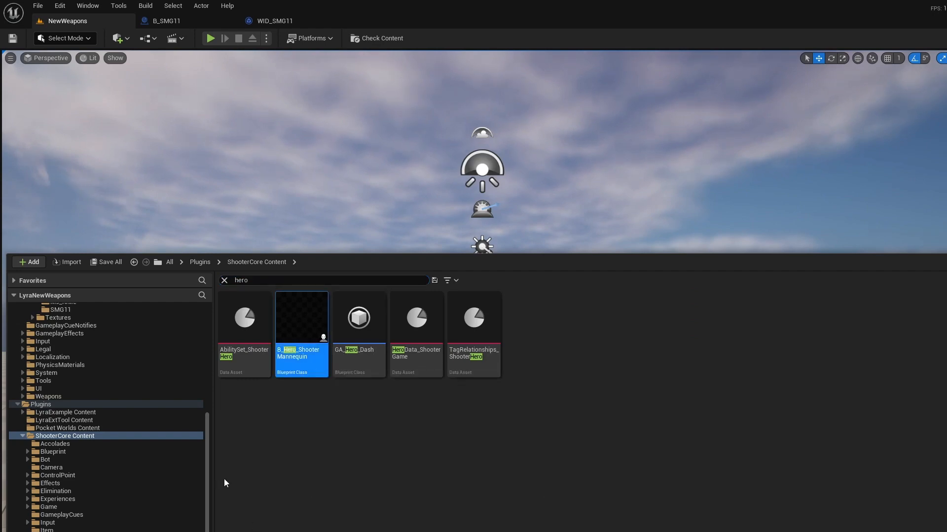
{"action": "key", "text": "Return"}
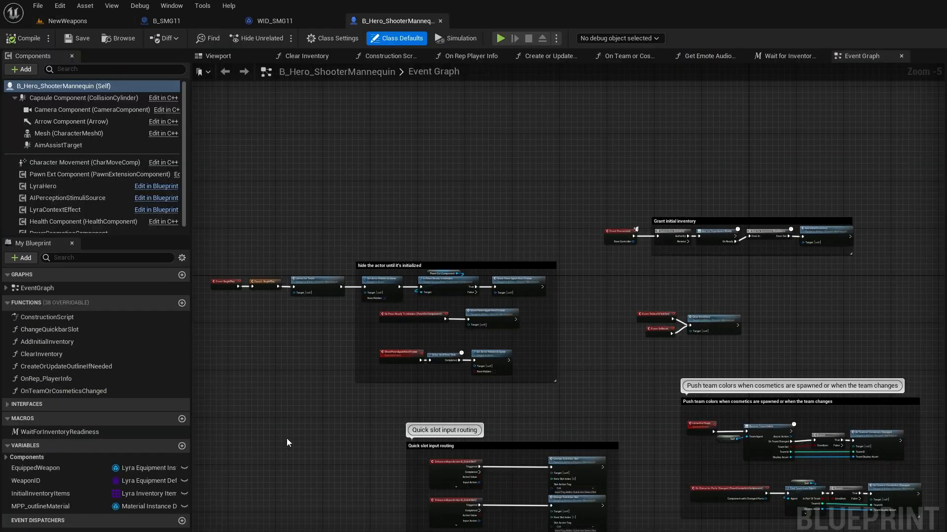
Select the InitialInventoryItems variable of B_Hero_ShooterMannequin and compile the blueprint.
{"action": "left_click", "coordinate": [34, 496]}
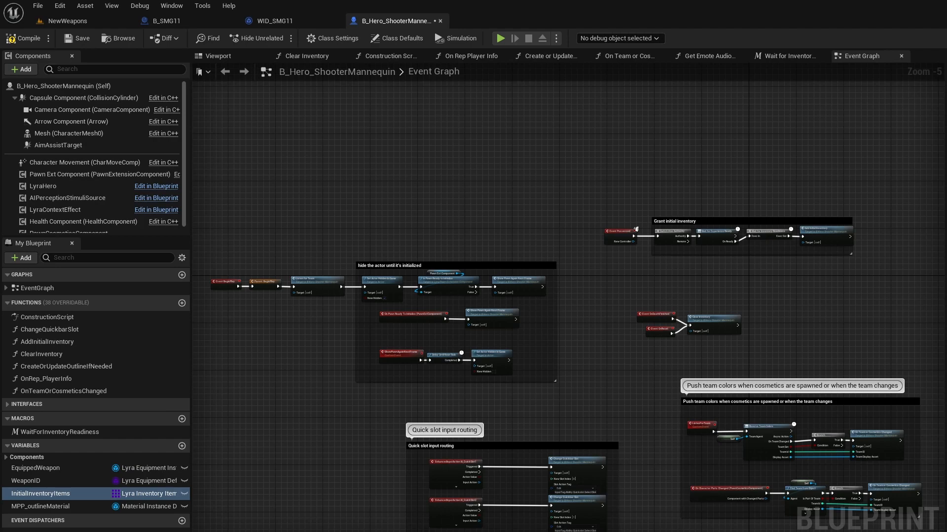
{"action": "left_click", "coordinate": [23, 38]}
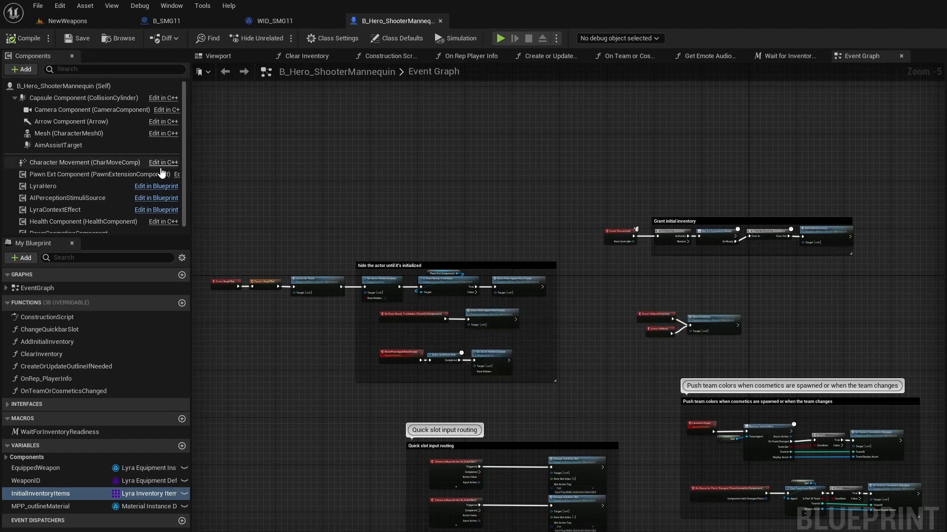
Play-test the NewWeapons level, running towards the bots, reloading the SMG11 and firing aimed shots at them.
{"action": "left_click", "coordinate": [75, 25]}
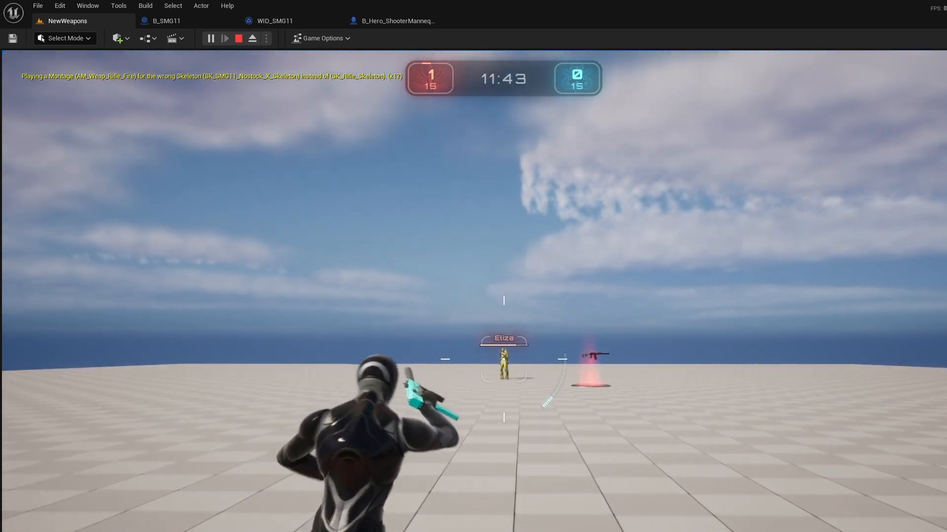
{"action": "key", "text": "w"}
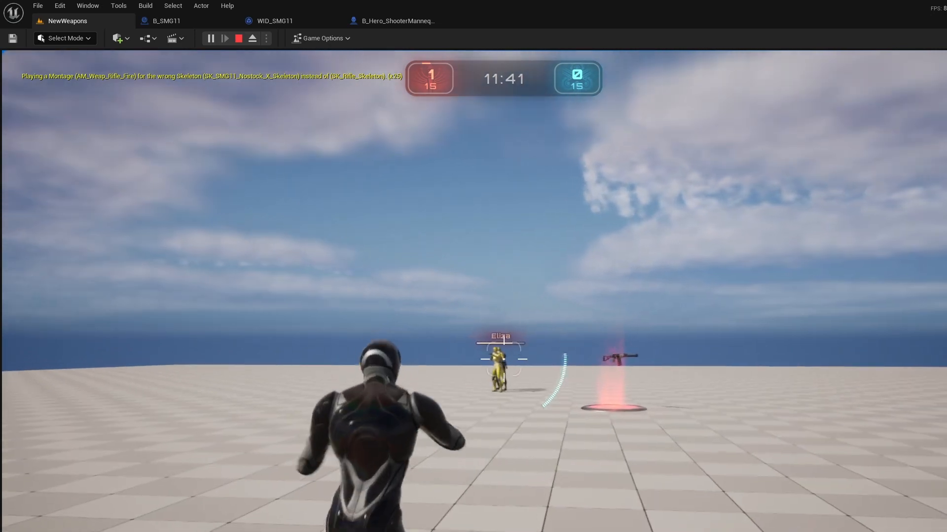
{"action": "key", "text": "r"}
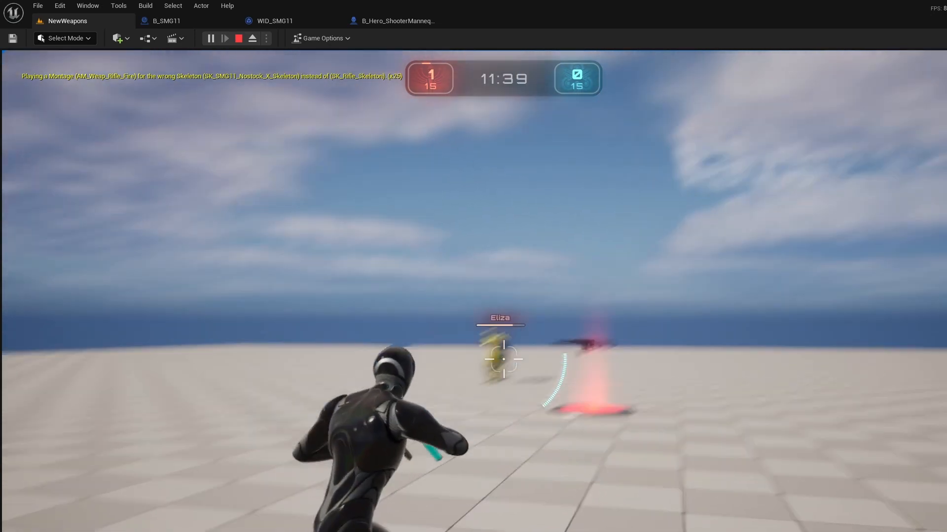
{"action": "key", "text": "w"}
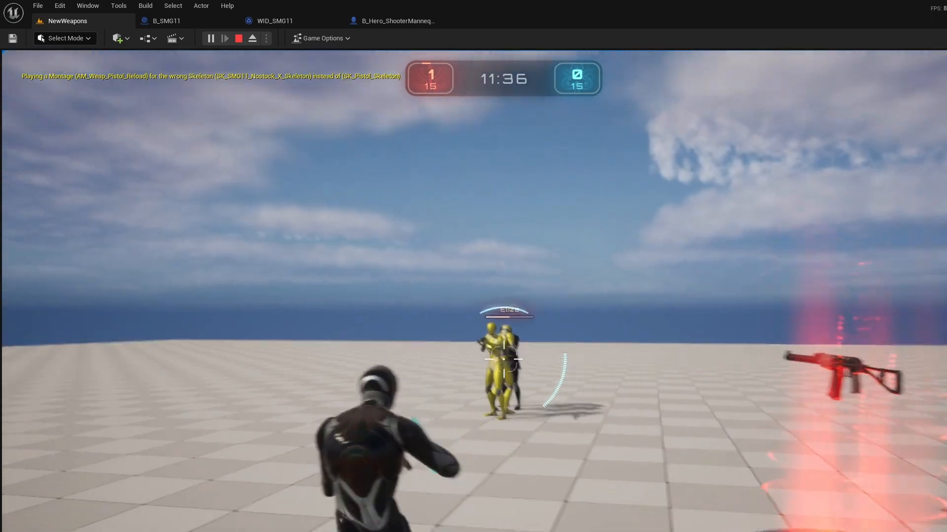
{"action": "right_click", "coordinate": [504, 359]}
{"action": "left_click", "coordinate": [503, 359]}
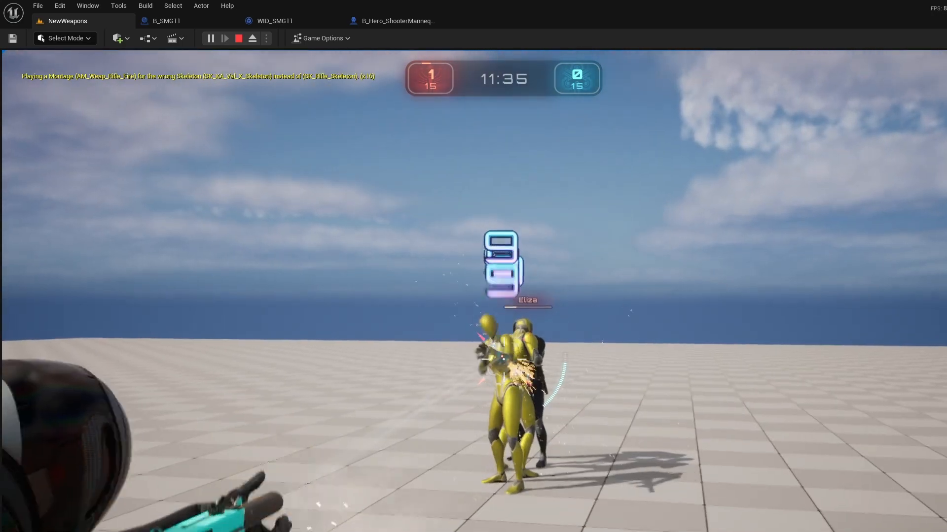
{"action": "left_click", "coordinate": [503, 360]}
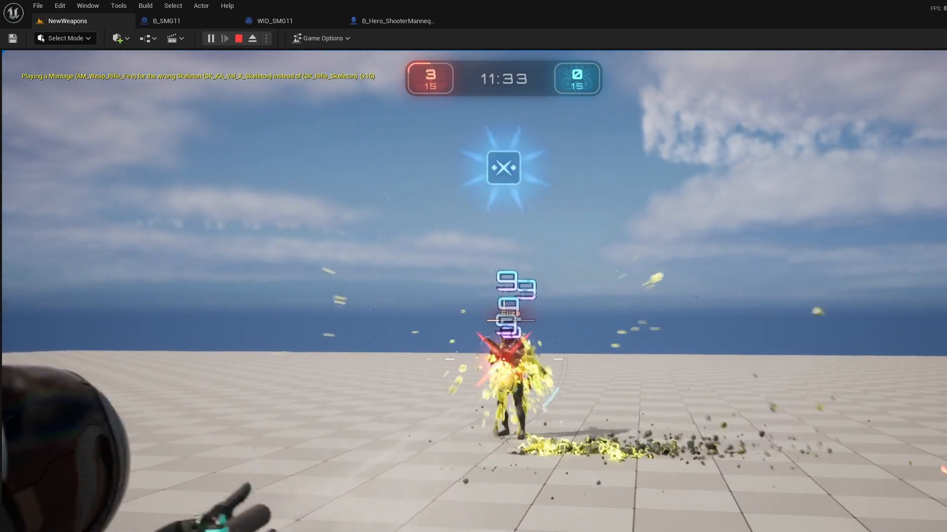
{"action": "key", "text": "a"}
{"action": "key", "text": "shift"}
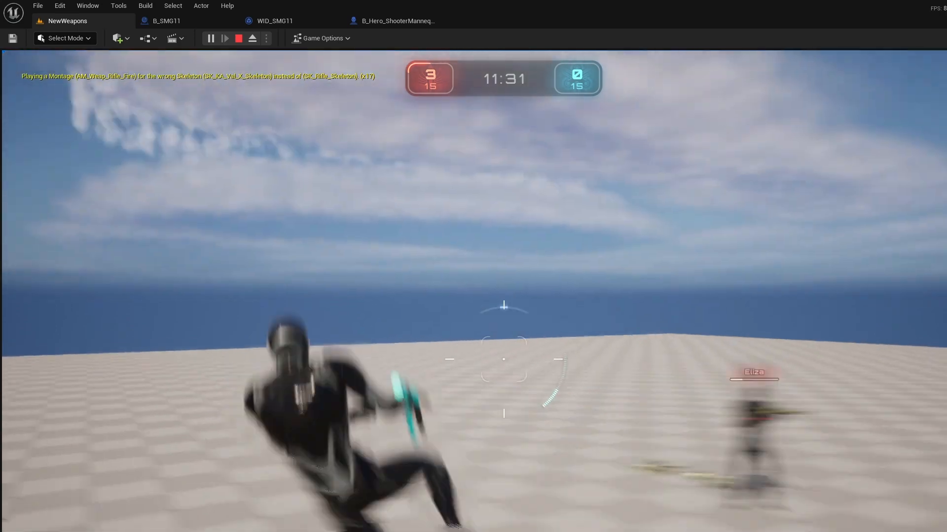
Test aimed and automatic fire with the SMG11 around the pickup pad and bots, reload, and end the play session.
{"action": "right_click", "coordinate": [503, 360]}
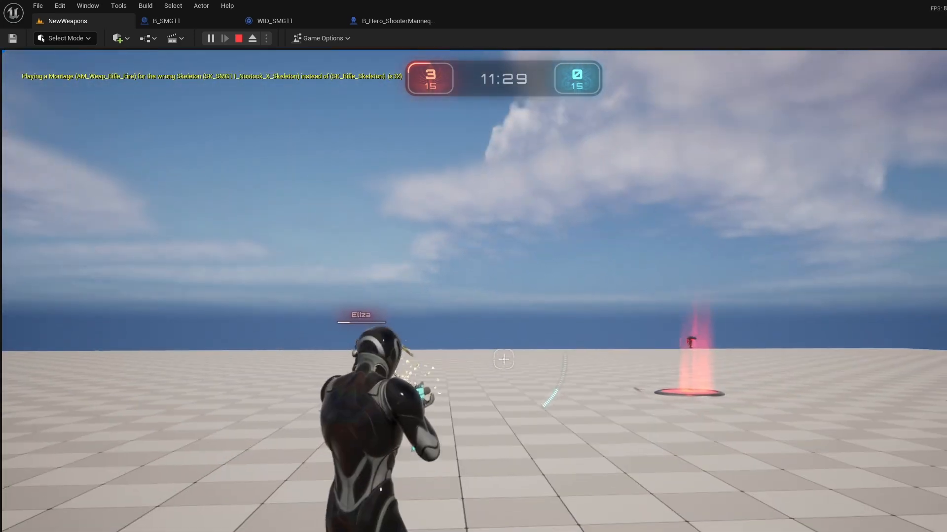
{"action": "key", "text": "w"}
{"action": "right_click", "coordinate": [503, 359]}
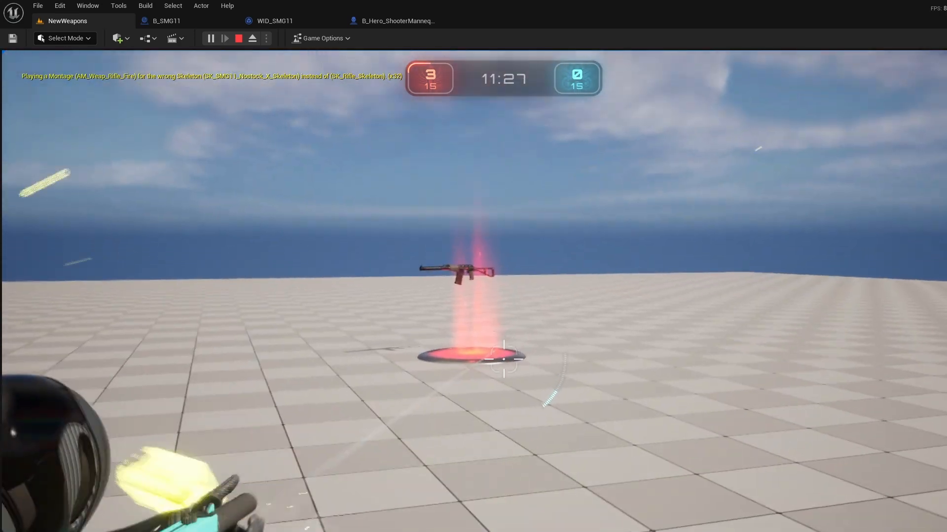
{"action": "right_click", "coordinate": [504, 359]}
{"action": "left_click", "coordinate": [503, 360]}
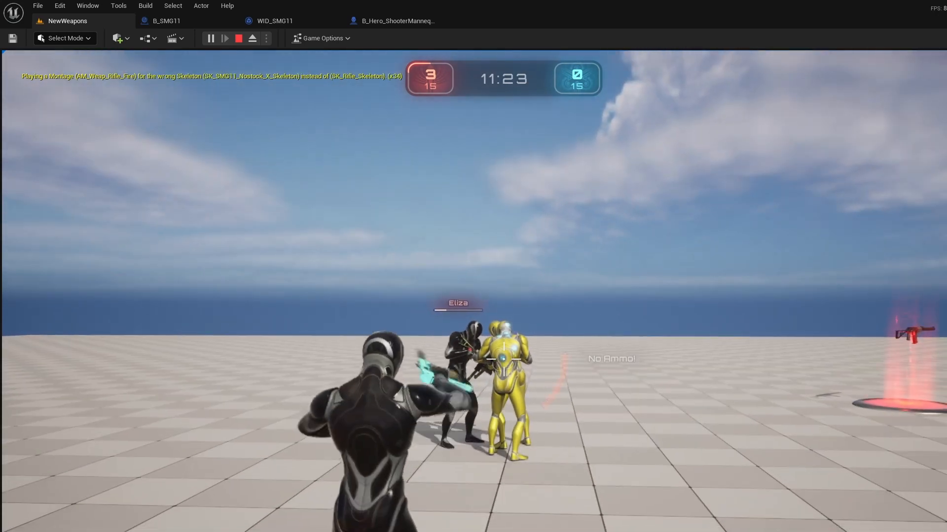
{"action": "right_click", "coordinate": [504, 359]}
{"action": "left_click", "coordinate": [503, 360]}
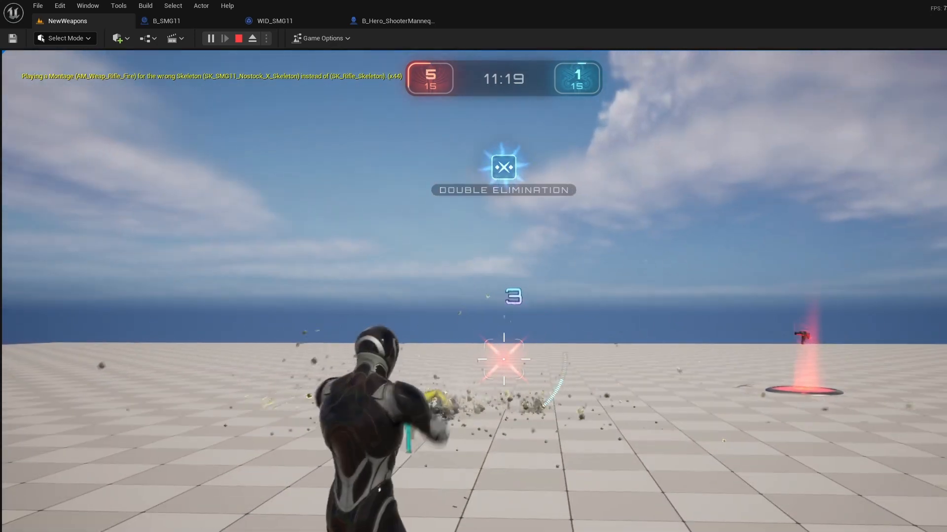
{"action": "key", "text": "r"}
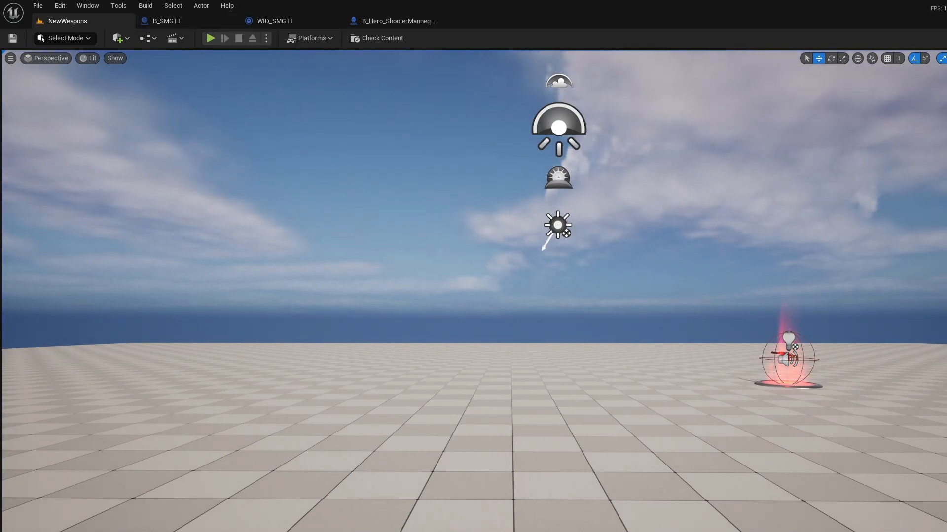
Clear the "hero" asset search and open the GA_Weapon_Fire_SMG11_Auto blueprint from the ShooterCore Weapons/SMG11 folder.
{"action": "key", "text": "ctrl+space"}
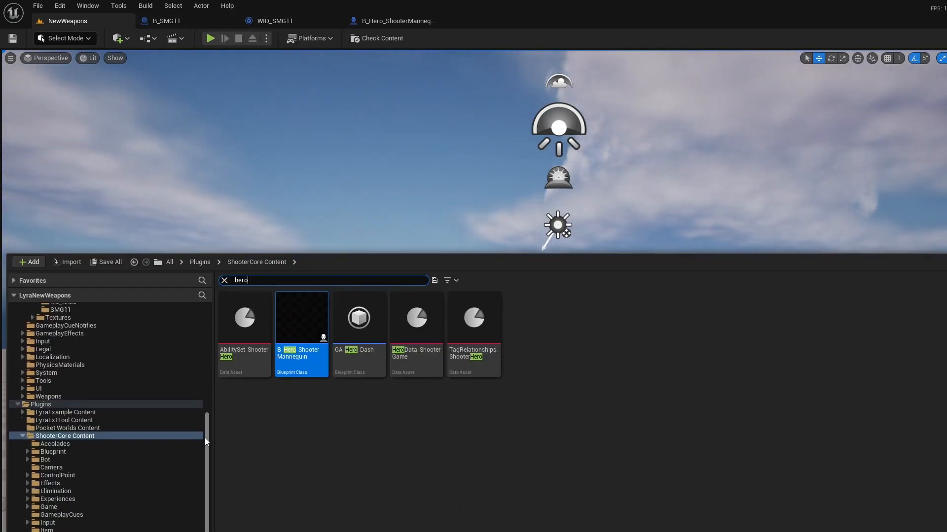
{"action": "left_click", "coordinate": [224, 280]}
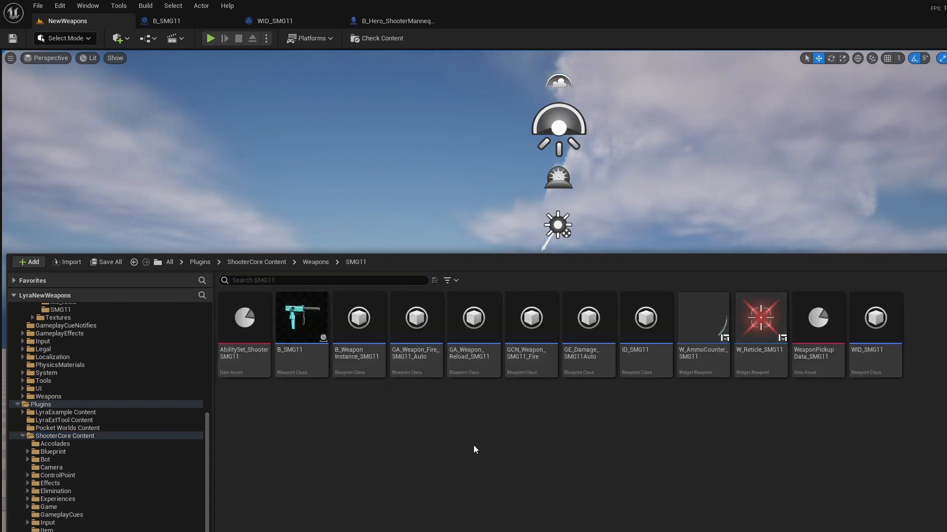
{"action": "left_click", "coordinate": [422, 370]}
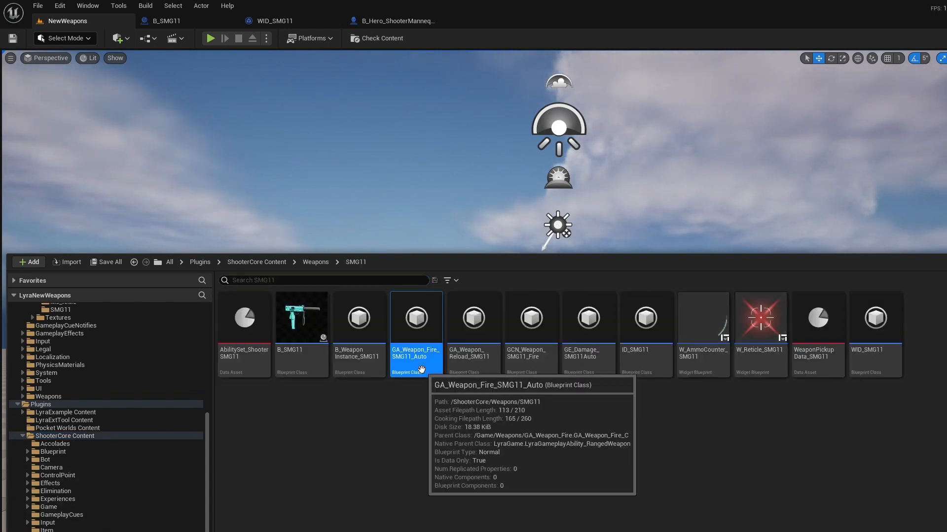
{"action": "double_click", "coordinate": [422, 370]}
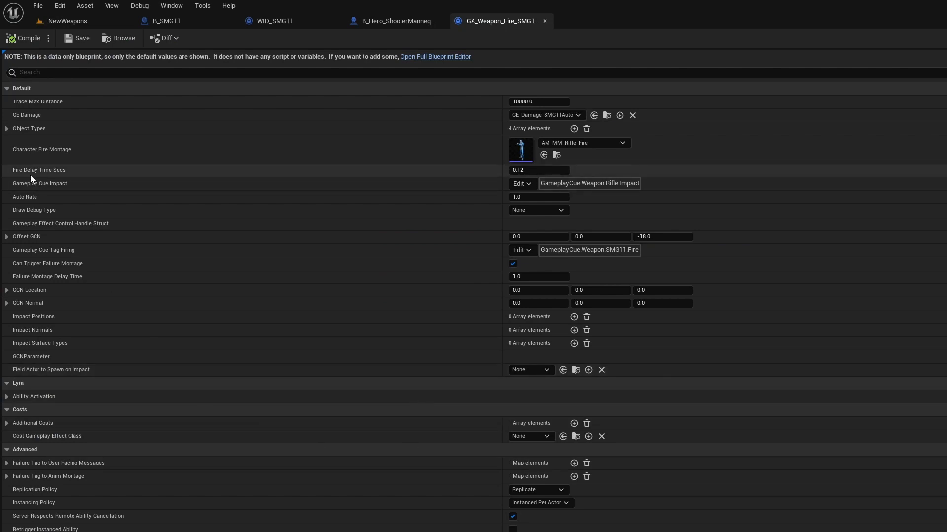
Set Fire Delay Time Secs of the SMG11 fire ability to 0.02.
{"action": "left_click", "coordinate": [519, 171]}
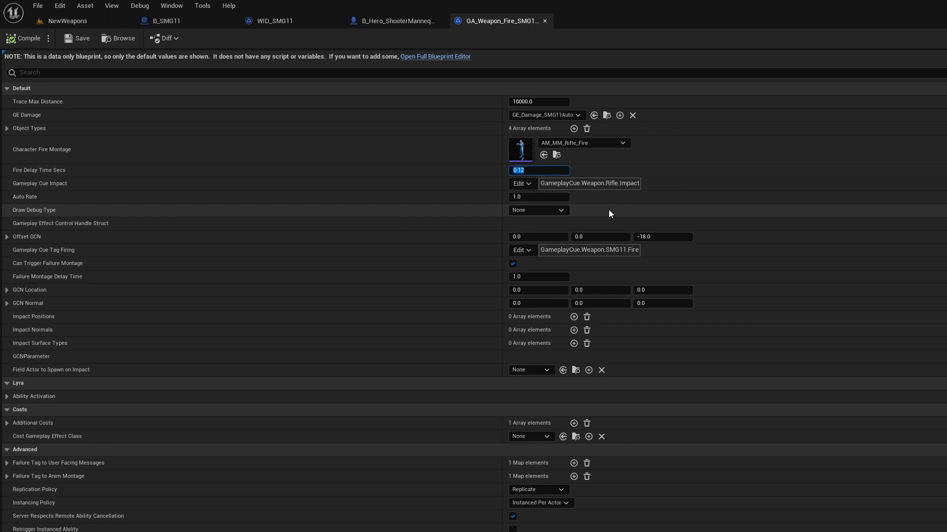
{"action": "type", "text": ".02"}
{"action": "key", "text": "Return"}
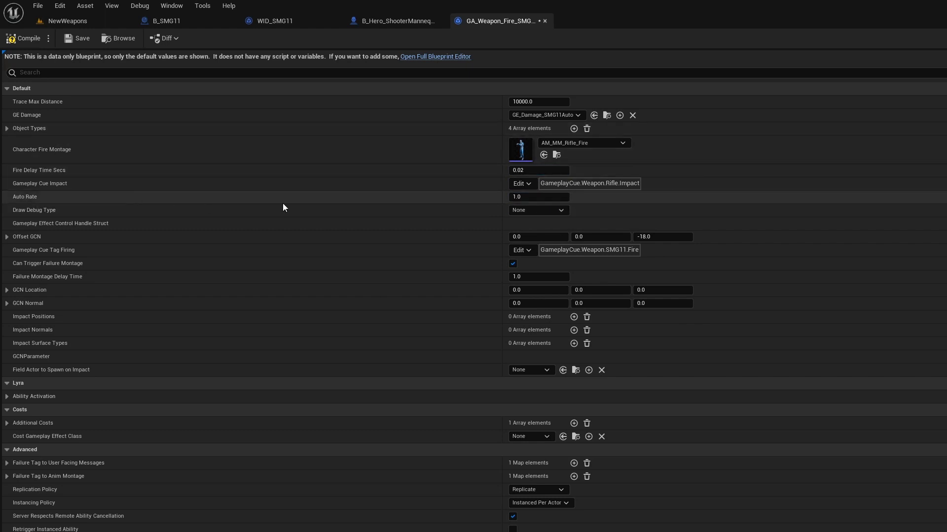
Set the Auto Rate of the SMG11 fire ability to 0.25 and compile the blueprint.
{"action": "left_click", "coordinate": [520, 197]}
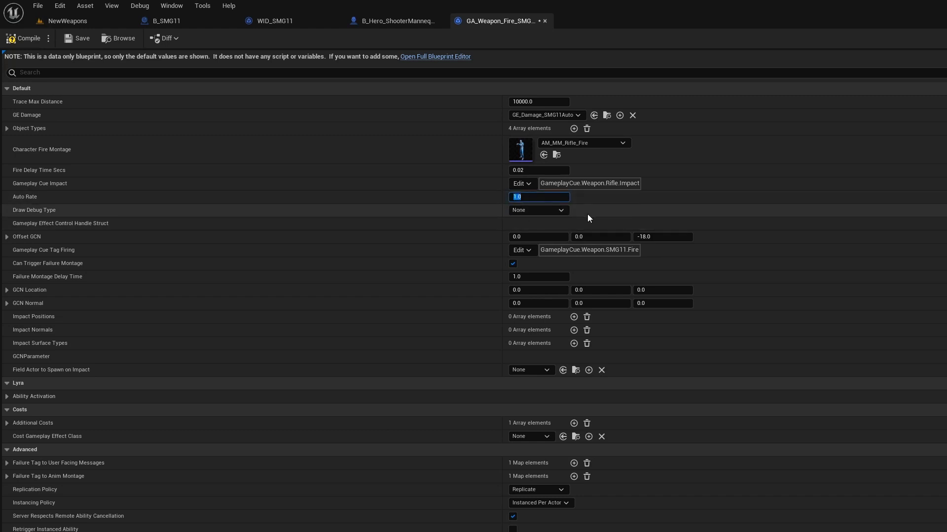
{"action": "type", "text": "0.25"}
{"action": "key", "text": "Return"}
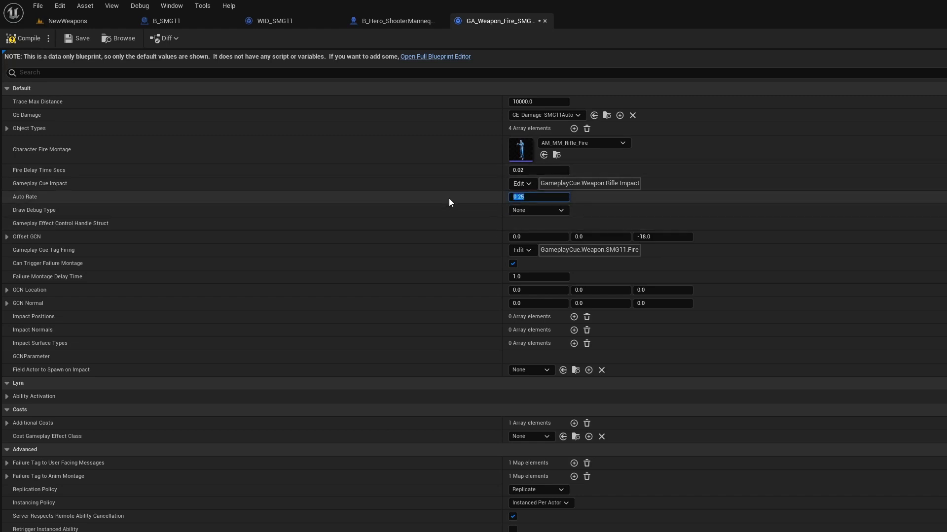
{"action": "left_click", "coordinate": [29, 39]}
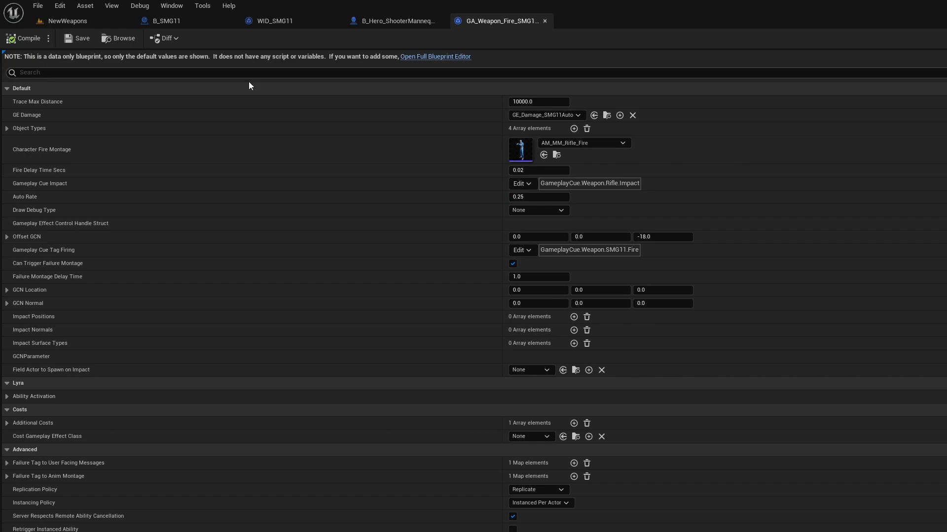
Play the NewWeapons level, equip the weapon in slot 2, test its fire rate on the bots and stop the session.
{"action": "left_click", "coordinate": [80, 26]}
{"action": "left_click", "coordinate": [211, 39]}
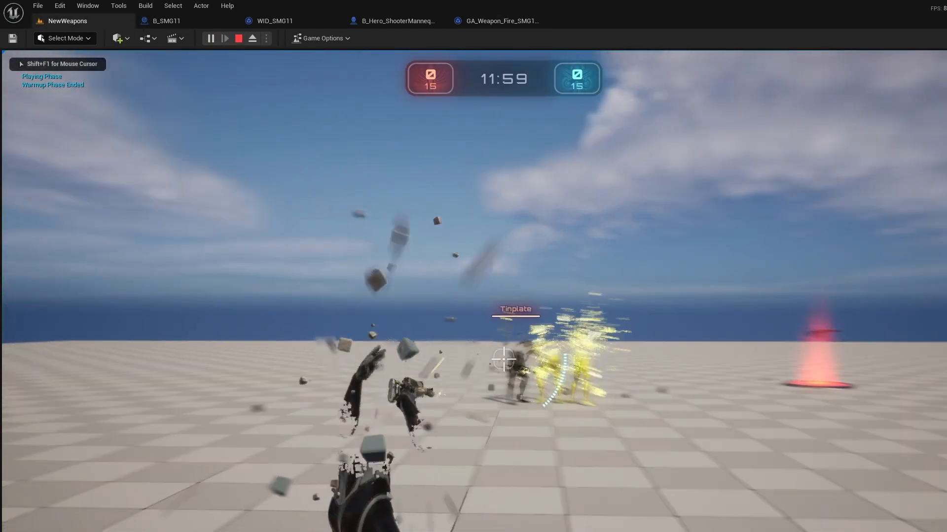
{"action": "right_click", "coordinate": [503, 360]}
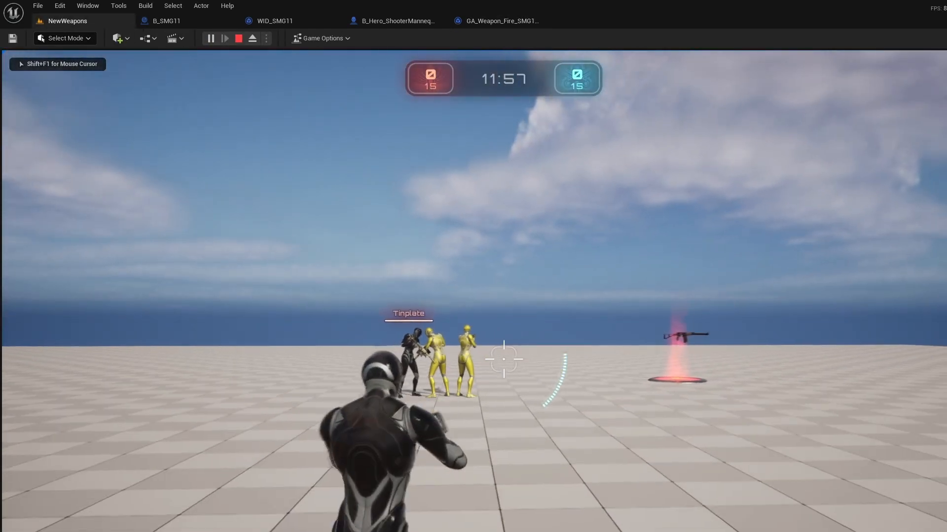
{"action": "key", "text": "2"}
{"action": "right_click", "coordinate": [503, 360]}
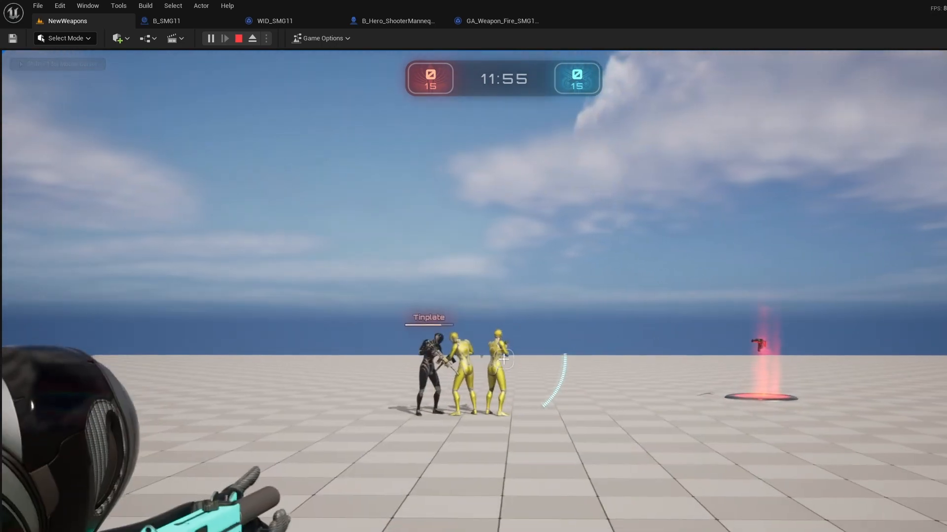
{"action": "left_click", "coordinate": [503, 359]}
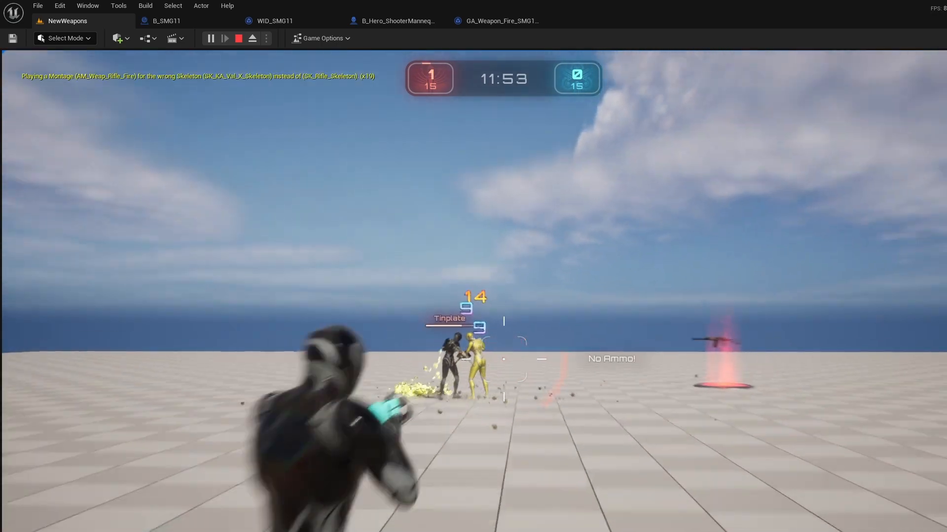
{"action": "key", "text": "s"}
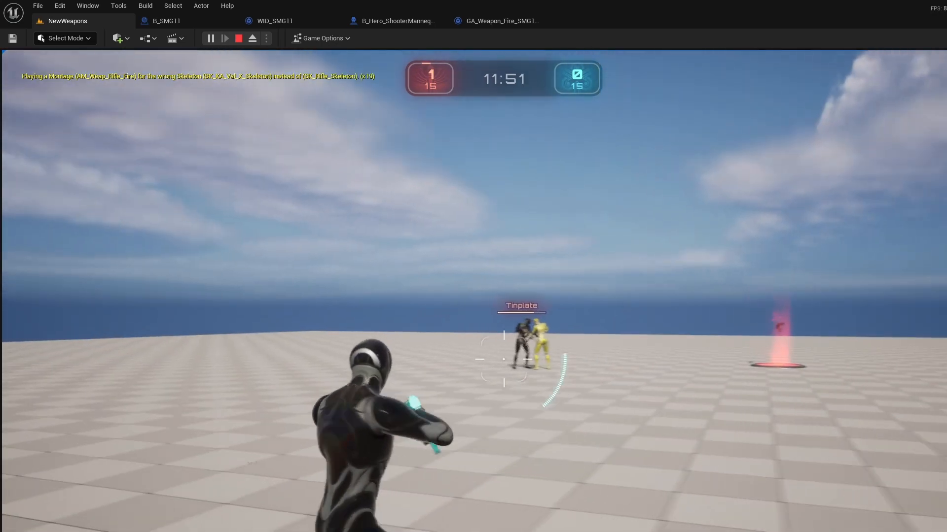
{"action": "key", "text": "w"}
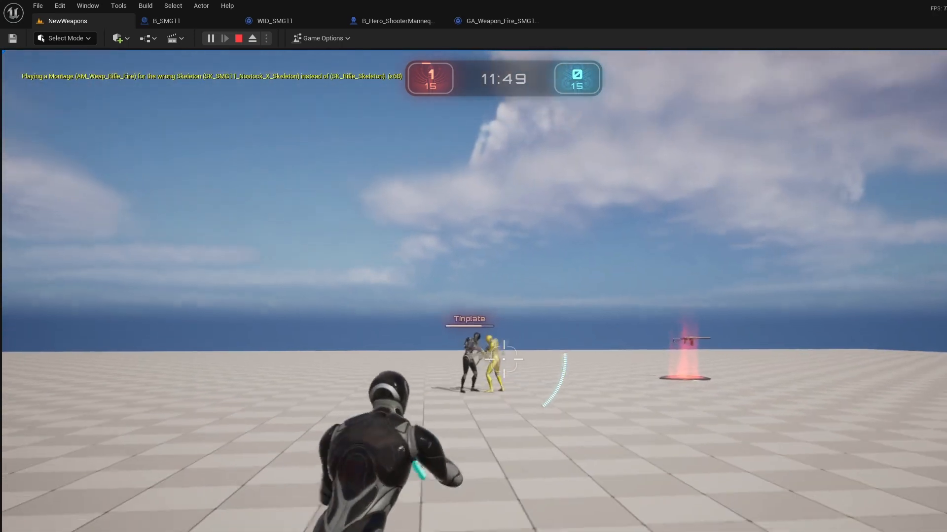
{"action": "right_click", "coordinate": [503, 359]}
{"action": "left_click", "coordinate": [504, 359]}
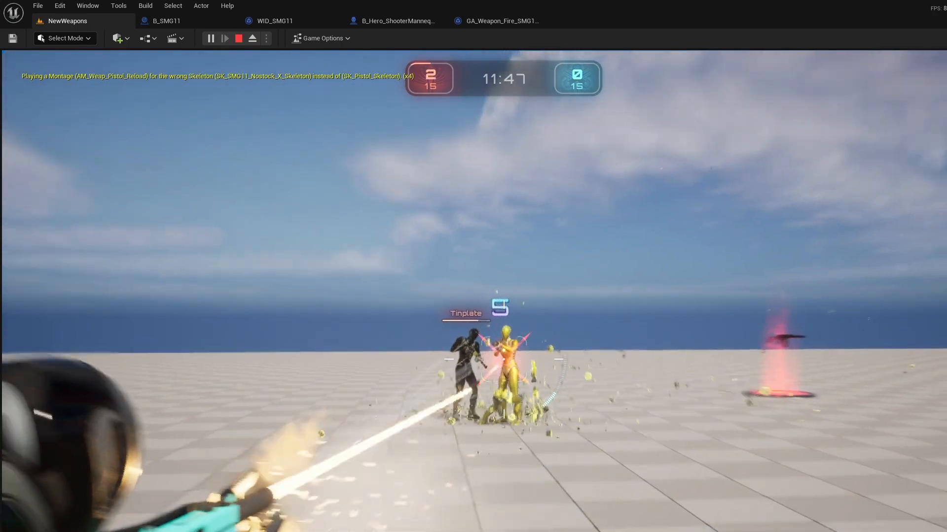
{"action": "key", "text": "Escape"}
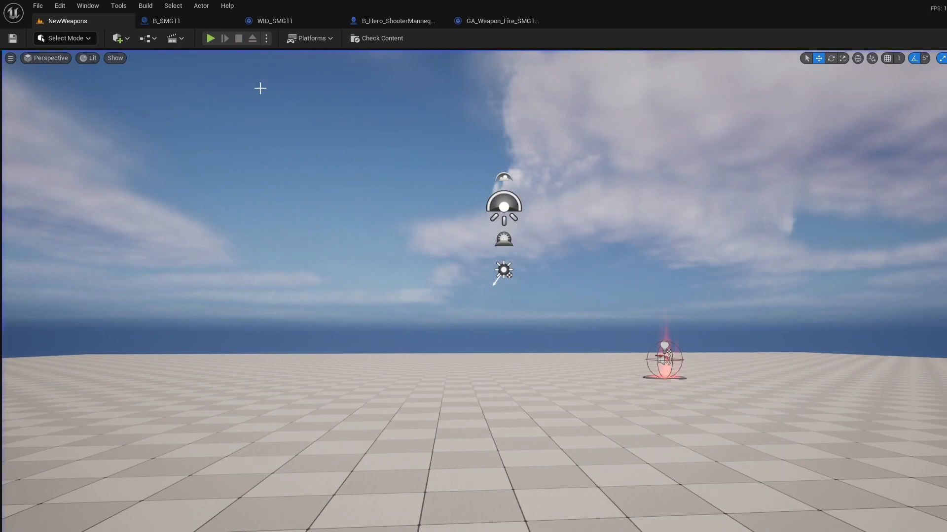
Set the Auto Rate in GA_Weapon_Fire_SMG11_Auto to 1.0 and compile the blueprint.
{"action": "left_click", "coordinate": [358, 24]}
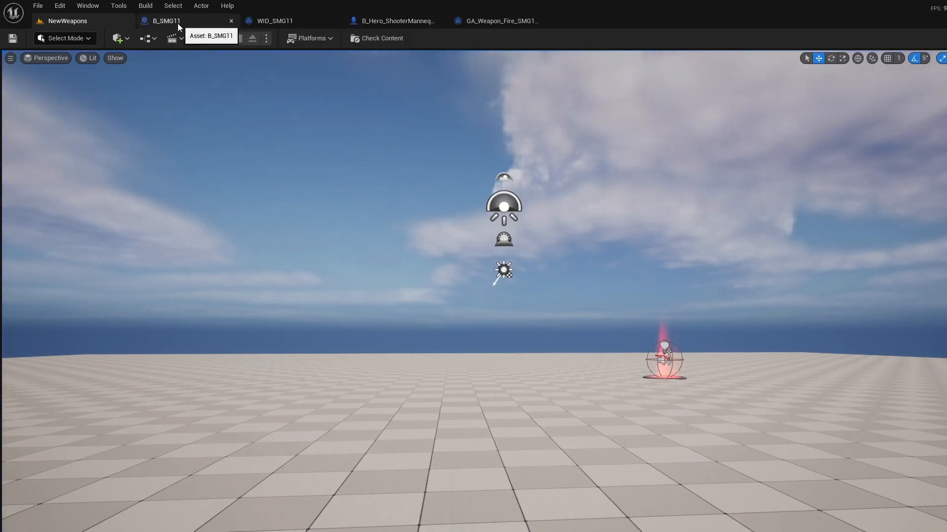
{"action": "left_click", "coordinate": [519, 25]}
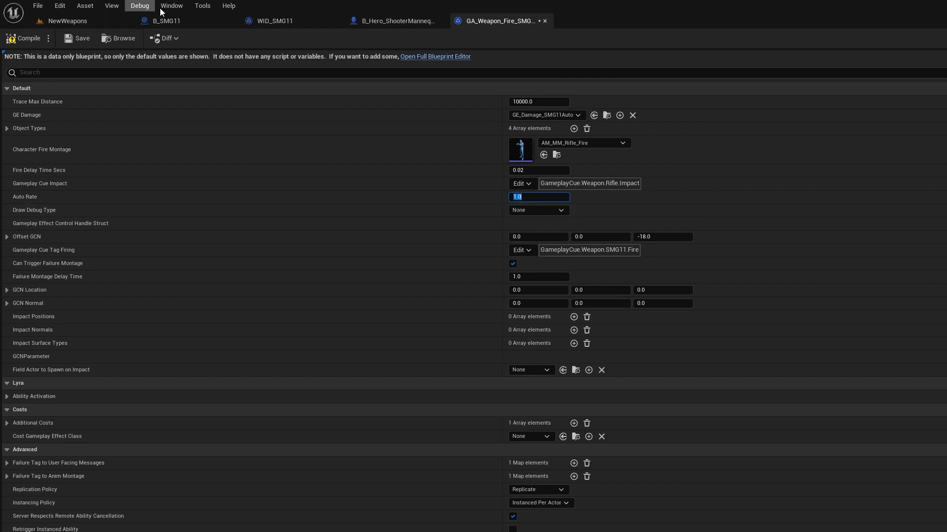
{"action": "left_click", "coordinate": [20, 43]}
Play the NewWeapons level, equip the weapon in slot 2 and fire at the bots while moving closer.
{"action": "left_click", "coordinate": [78, 22]}
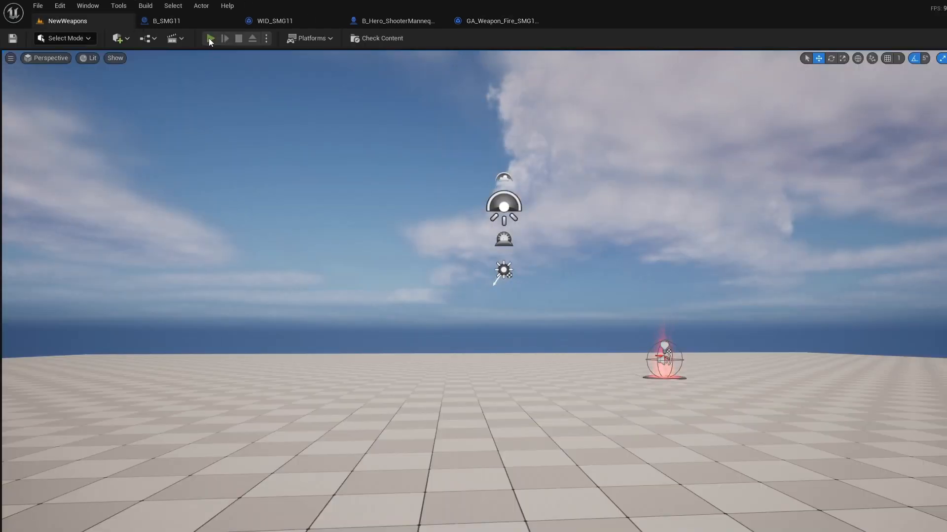
{"action": "left_click", "coordinate": [209, 37]}
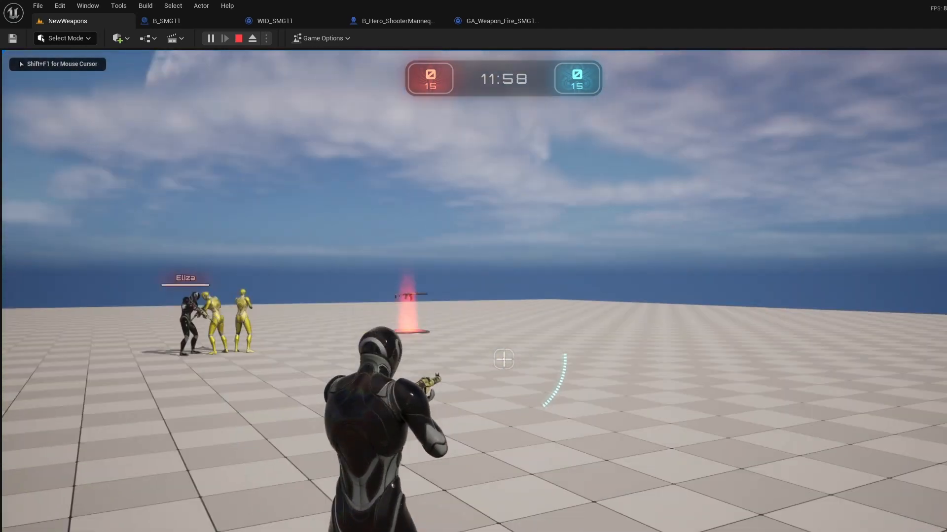
{"action": "key", "text": "2"}
{"action": "right_click", "coordinate": [504, 359]}
{"action": "left_click", "coordinate": [504, 359]}
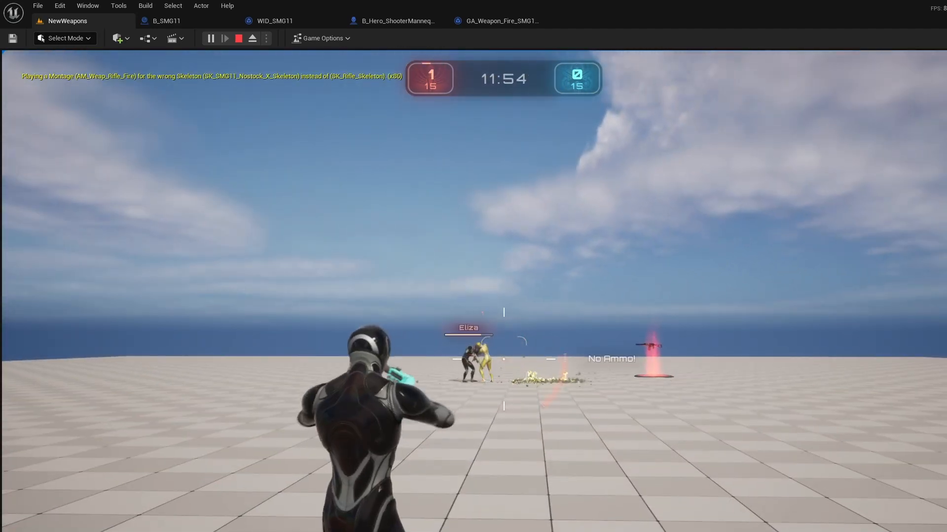
{"action": "key", "text": "w"}
{"action": "key", "text": "a"}
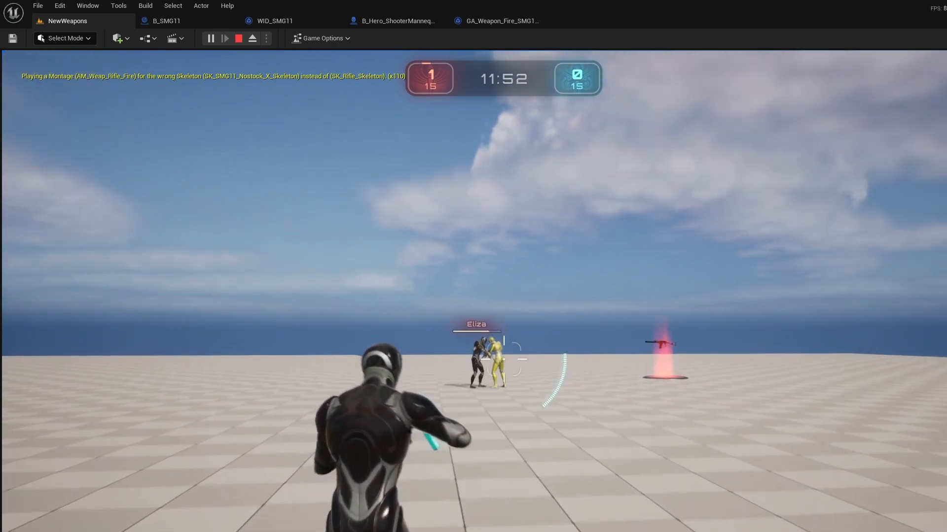
{"action": "right_click", "coordinate": [503, 359]}
{"action": "left_click", "coordinate": [504, 359]}
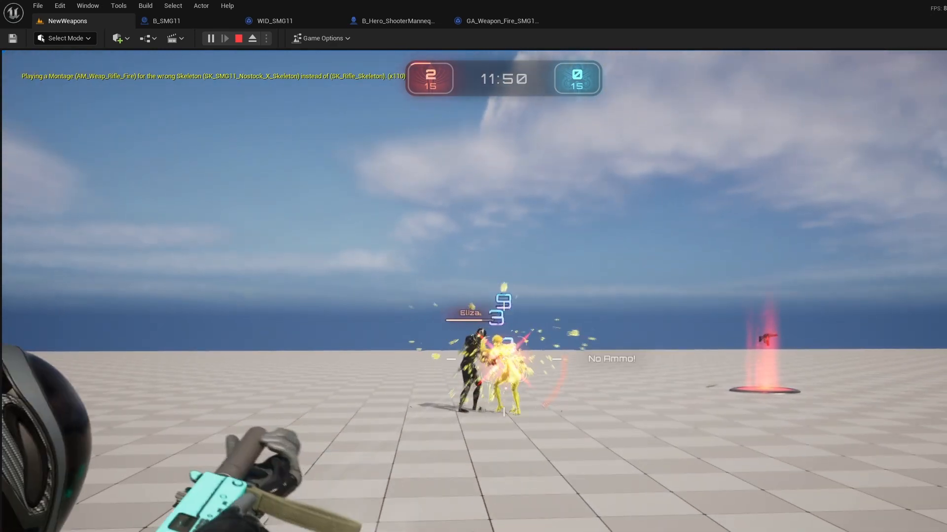
Back away from the bots and test the SMG11's automatic fire from a longer distance.
{"action": "key", "text": "d"}
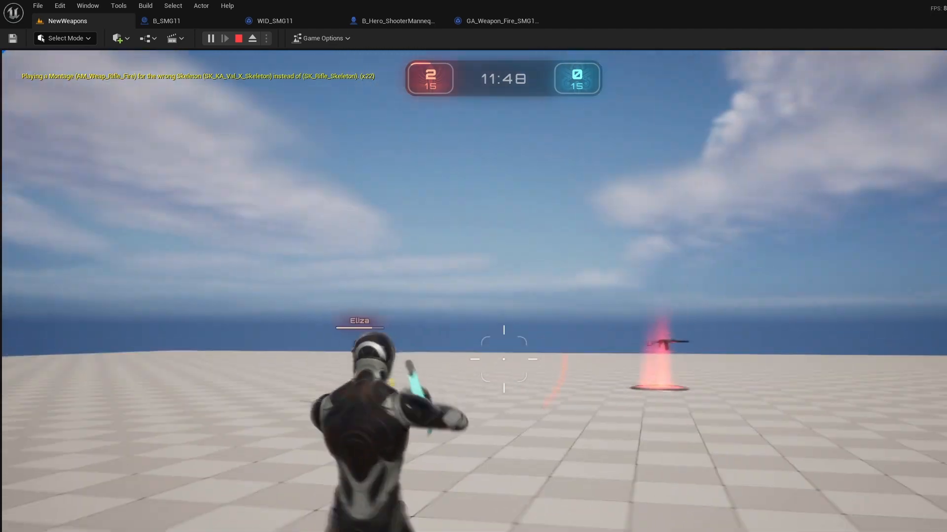
{"action": "key", "text": "s"}
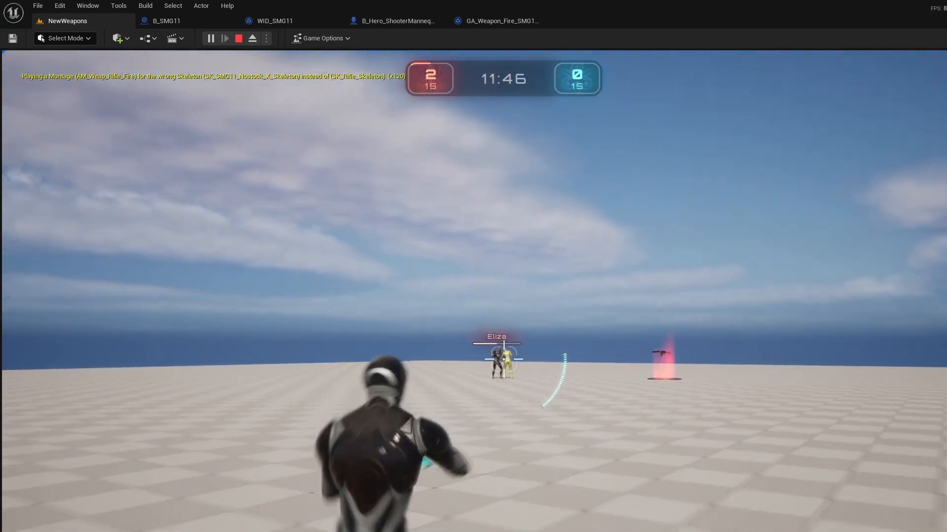
{"action": "right_click", "coordinate": [503, 359]}
{"action": "left_click", "coordinate": [504, 359]}
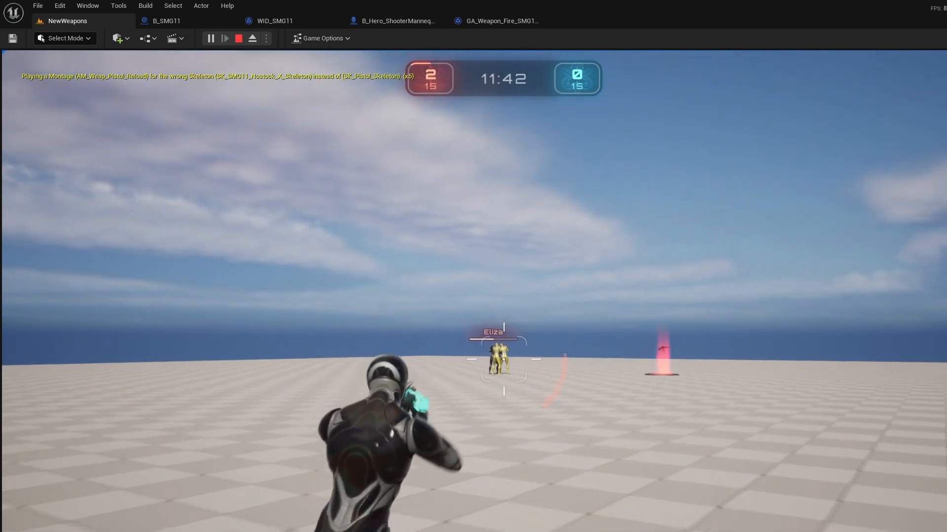
{"action": "right_click", "coordinate": [504, 358]}
{"action": "left_click", "coordinate": [503, 359]}
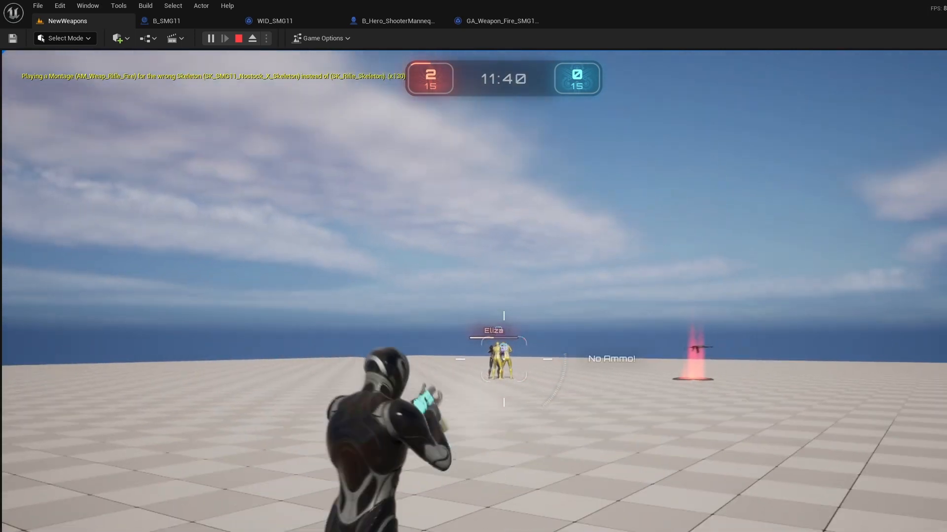
Run past the bots to the glowing weapon pickup pad and back away from it.
{"action": "key", "text": "w"}
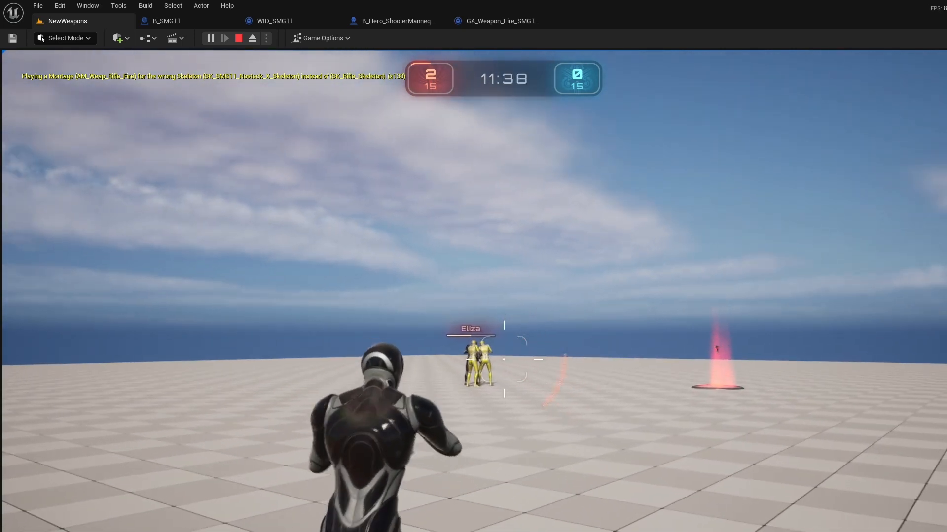
{"action": "key", "text": "w"}
{"action": "key", "text": "shift"}
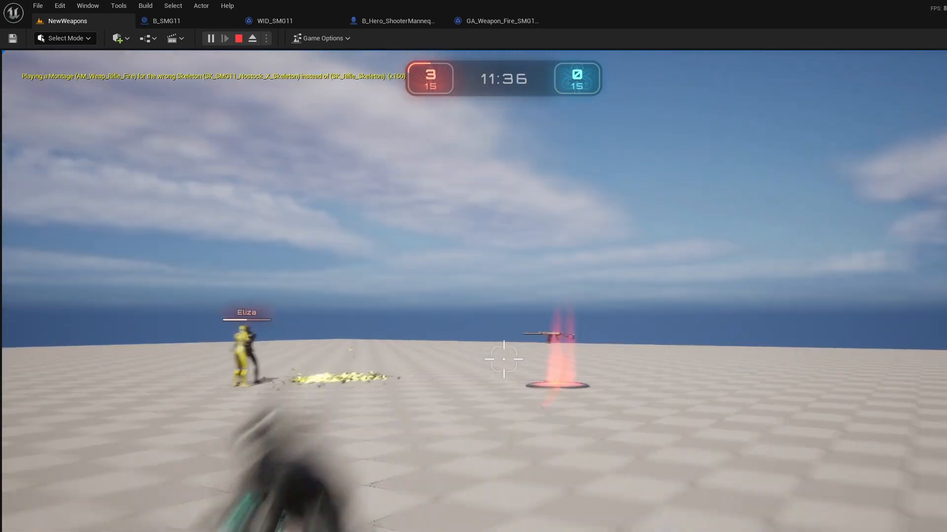
{"action": "key", "text": "w"}
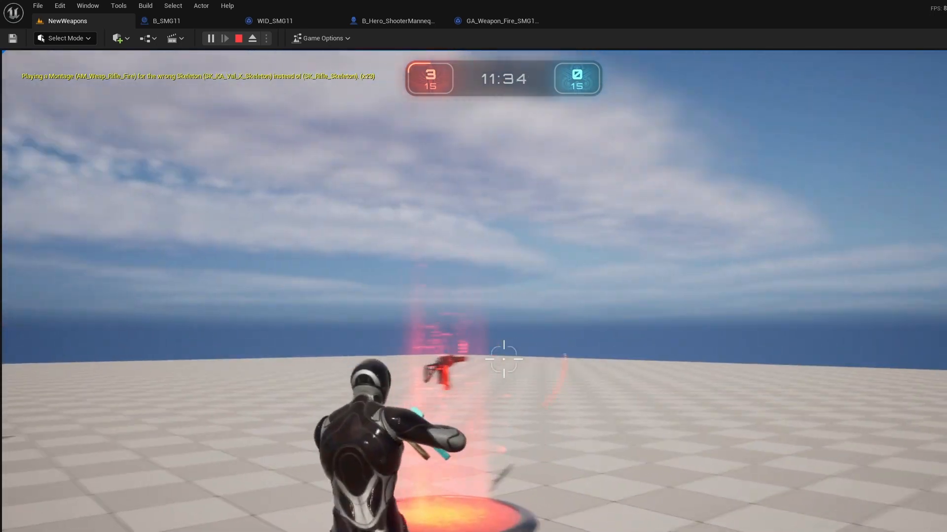
{"action": "key", "text": "w"}
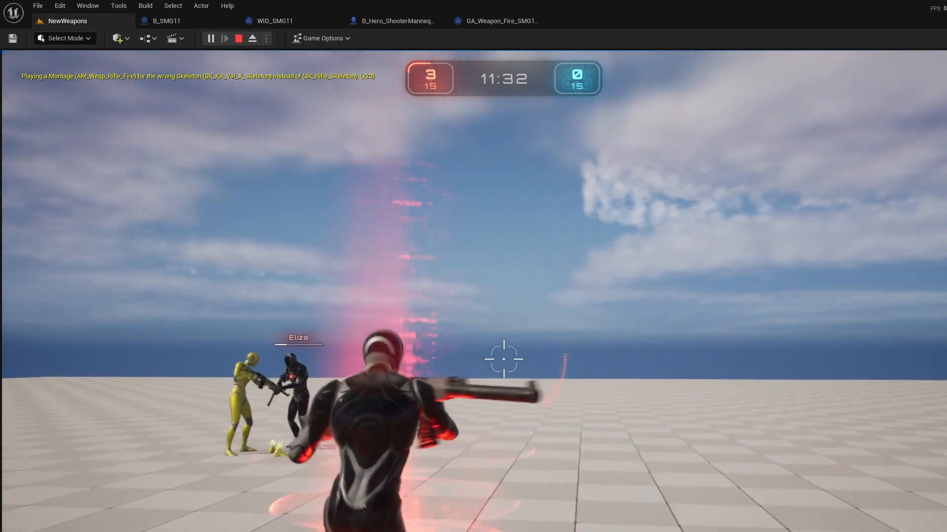
{"action": "key", "text": "s"}
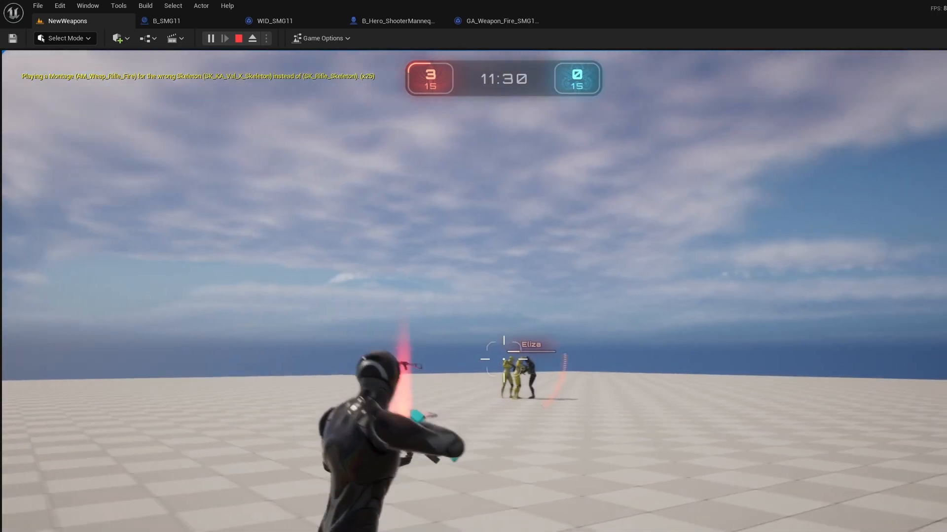
Aim and shoot at the remaining bots, including with the bow, and stop the play session.
{"action": "right_click", "coordinate": [503, 359]}
{"action": "left_click", "coordinate": [503, 360]}
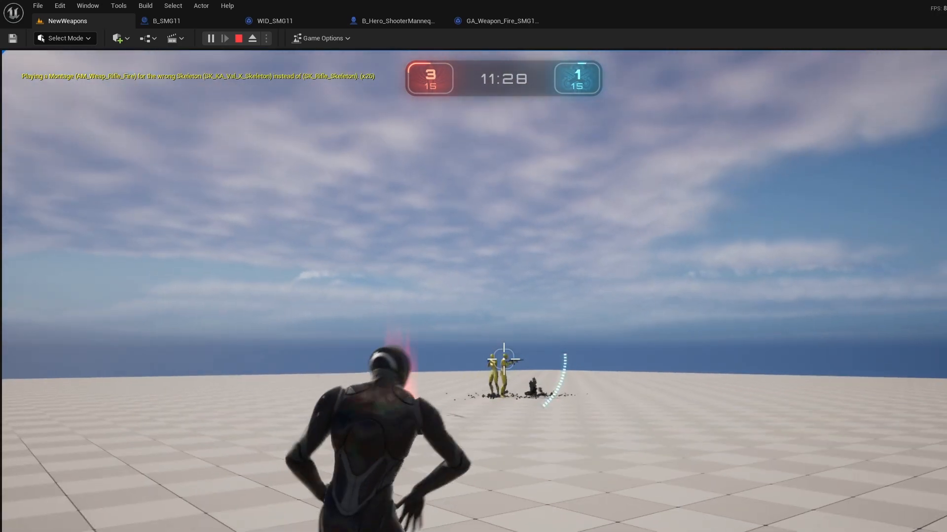
{"action": "right_click", "coordinate": [504, 359]}
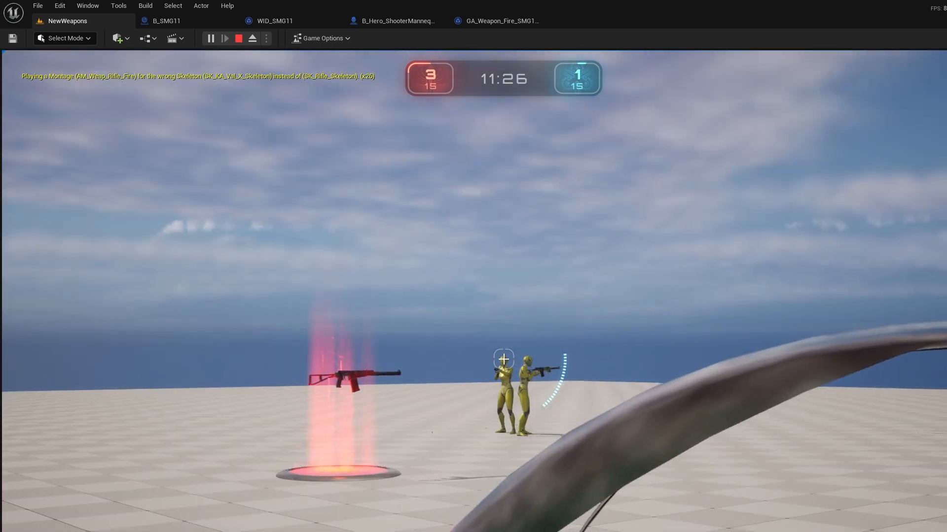
{"action": "left_click", "coordinate": [503, 360]}
{"action": "left_click", "coordinate": [503, 359]}
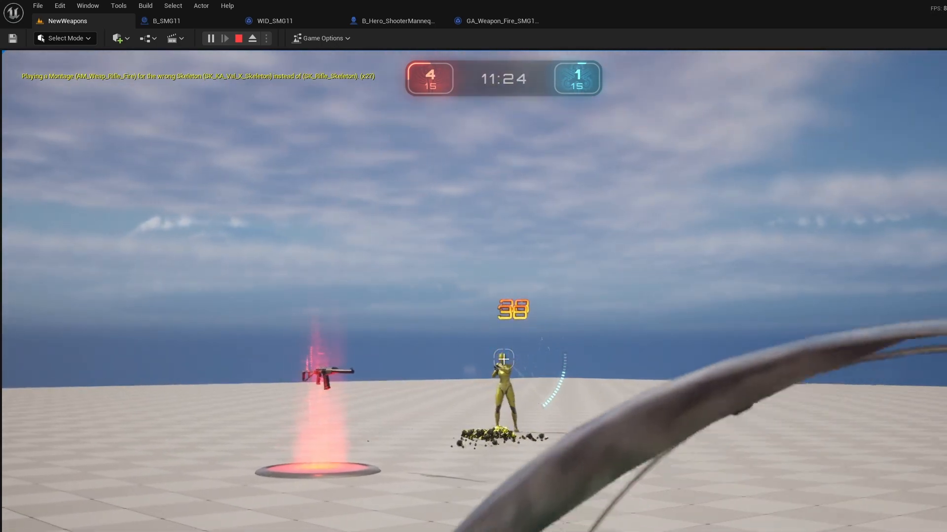
{"action": "right_click", "coordinate": [503, 359]}
{"action": "key", "text": "Escape"}
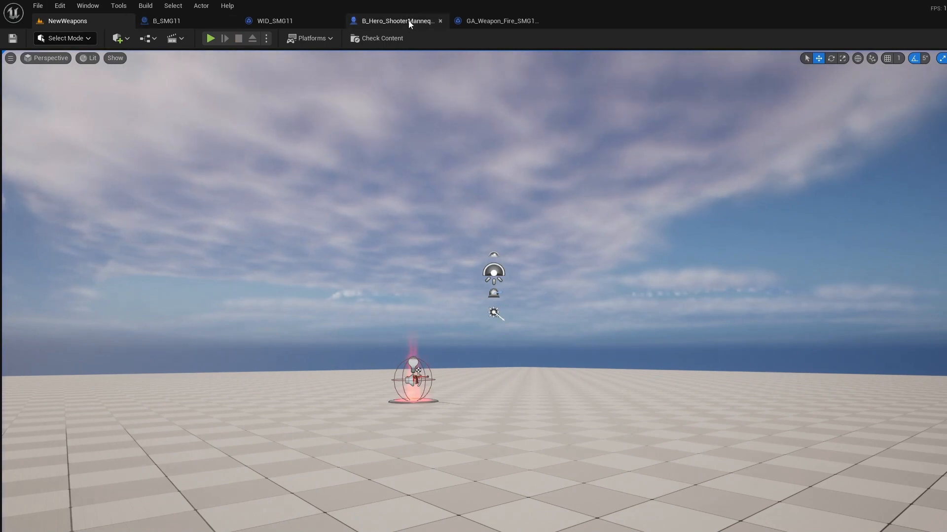
Open the AM_MM_Rifle_Fire montage used by the SMG11 fire ability and scrub its timeline back to frame 0.
{"action": "left_click", "coordinate": [498, 20]}
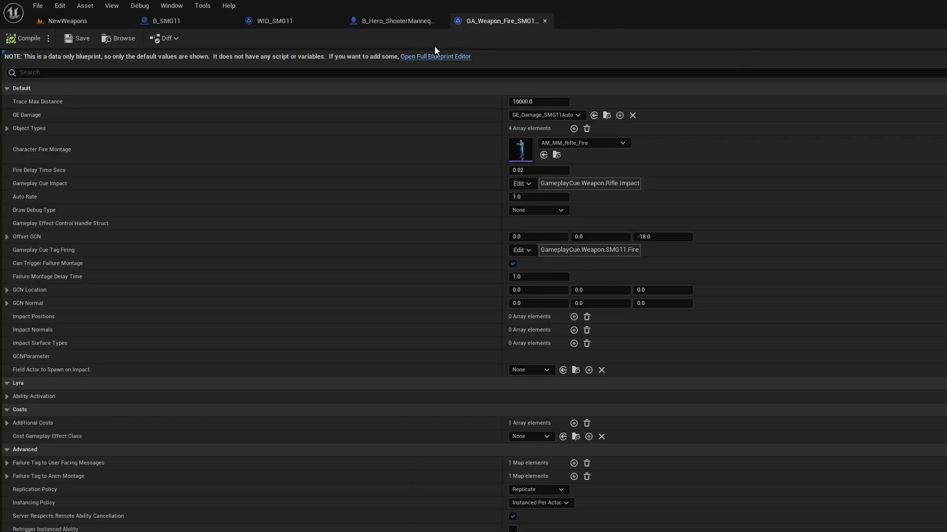
{"action": "double_click", "coordinate": [517, 155]}
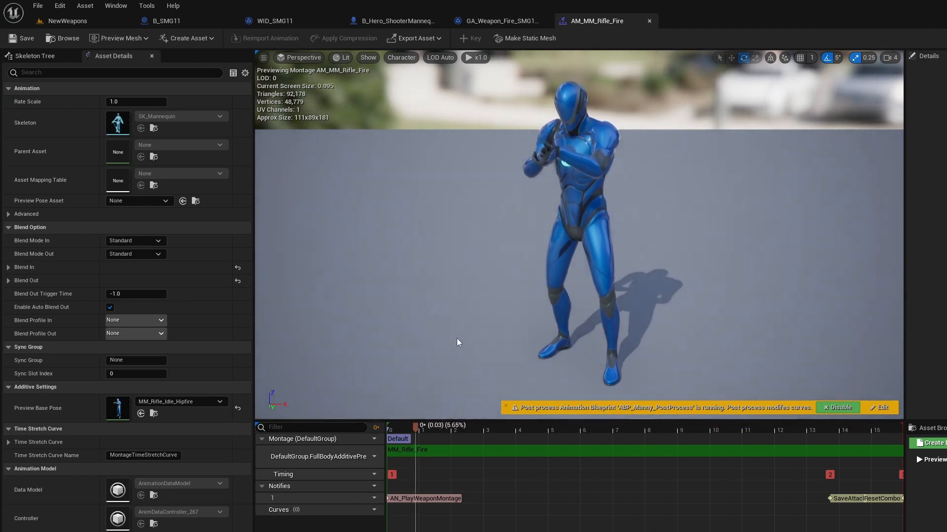
{"action": "left_click_drag", "start_coordinate": [637, 450], "coordinate": [614, 439]}
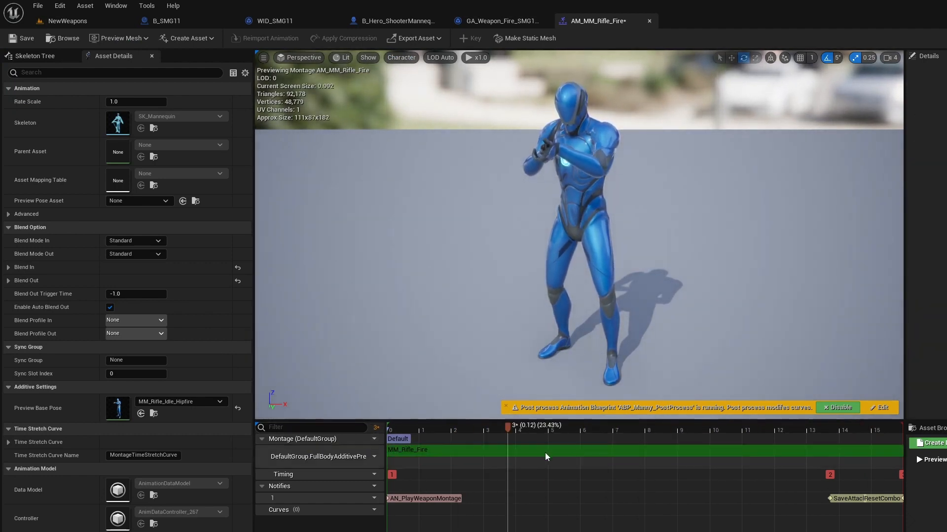
{"action": "left_click_drag", "start_coordinate": [553, 428], "coordinate": [387, 431]}
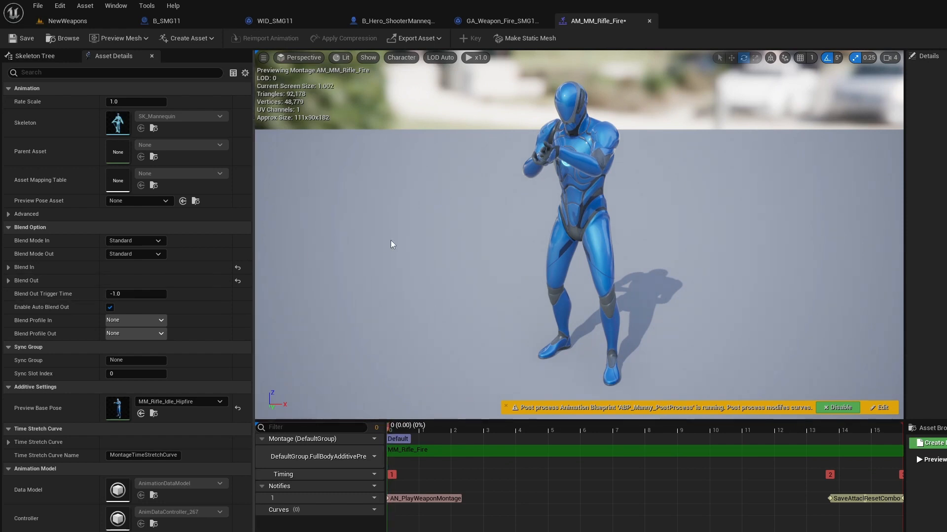
Inspect the fire montage used by GA_Weapon_Fire_Pistol in the ShooterCore Weapons/Pistol folder, and return to the SMG11 fire ability.
{"action": "key", "text": "ctrl+space"}
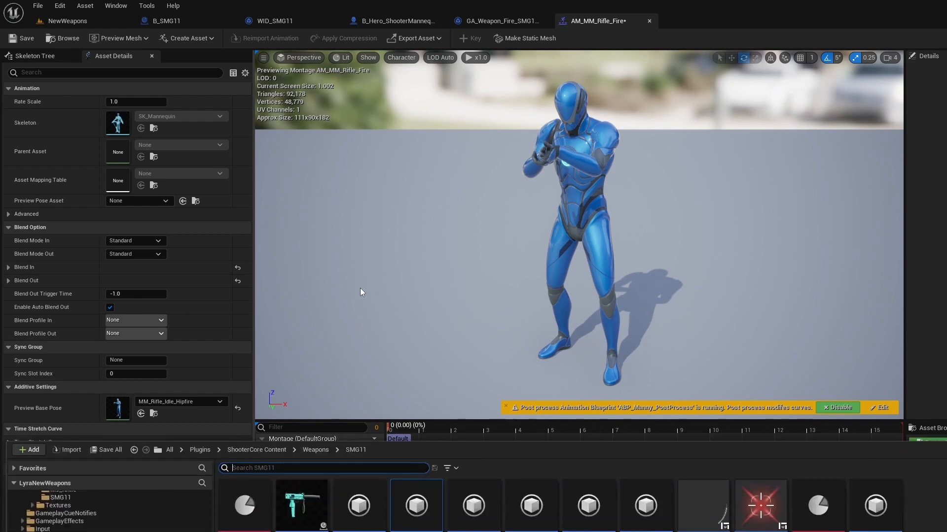
{"action": "scroll", "coordinate": [106, 511], "scroll_direction": "down", "scroll_amount": 8}
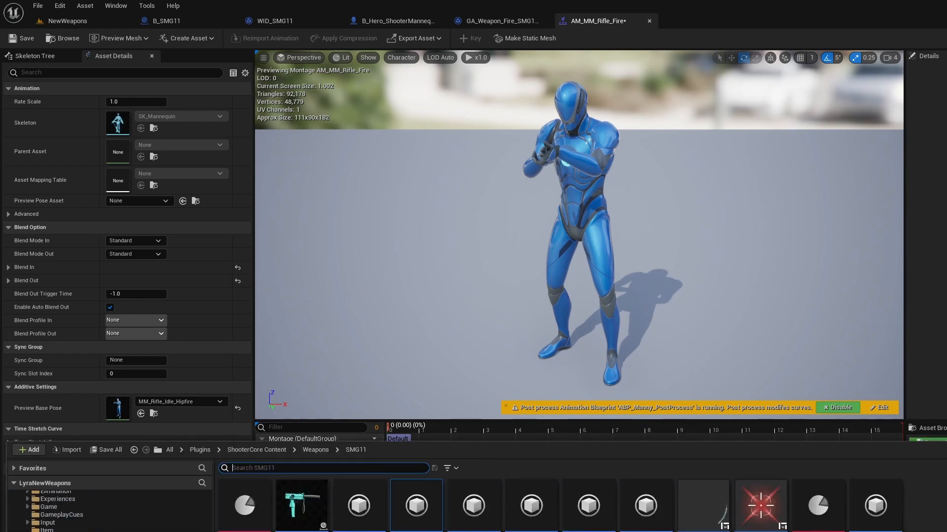
{"action": "left_click", "coordinate": [74, 531]}
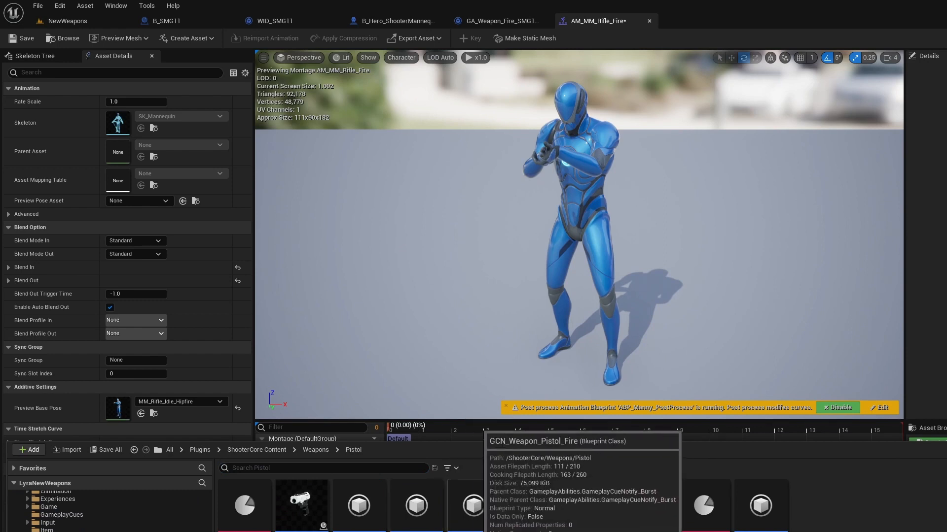
{"action": "double_click", "coordinate": [302, 505]}
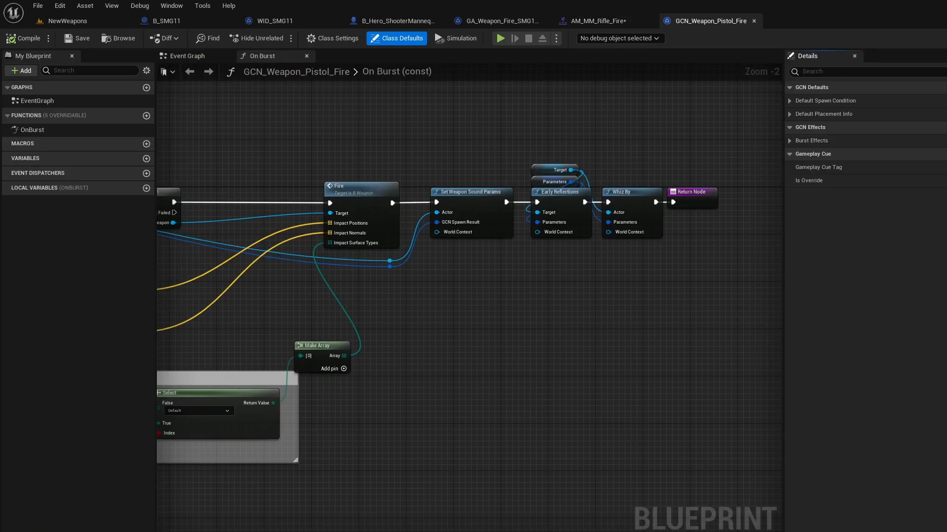
{"action": "left_click", "coordinate": [753, 20]}
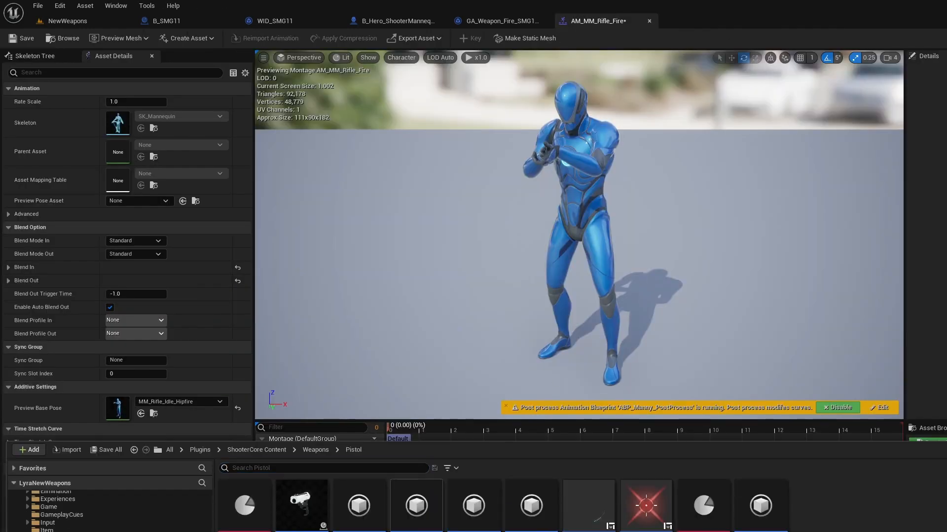
{"action": "double_click", "coordinate": [416, 505]}
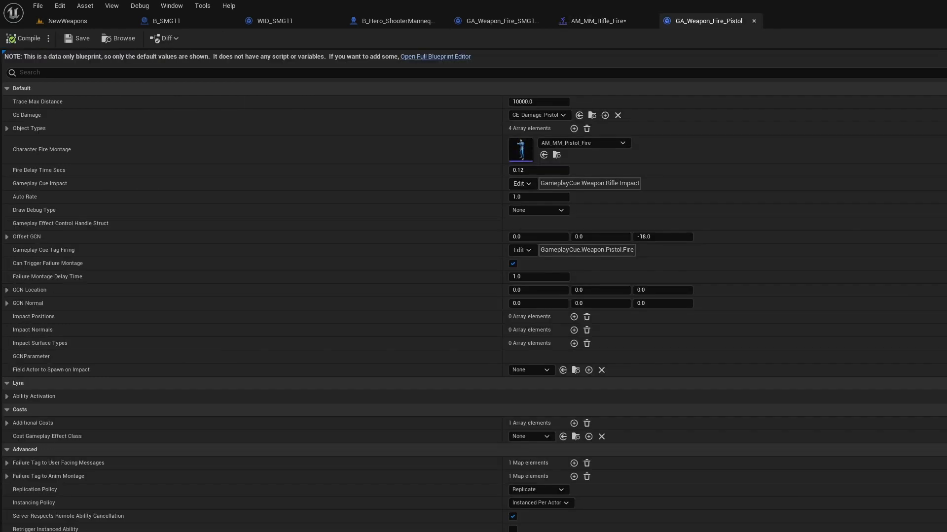
{"action": "double_click", "coordinate": [524, 149]}
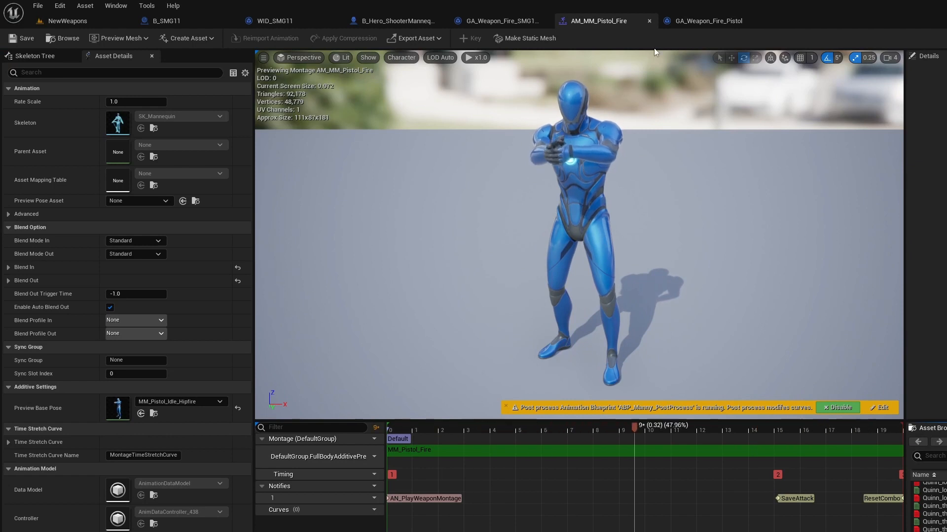
{"action": "left_click", "coordinate": [650, 21]}
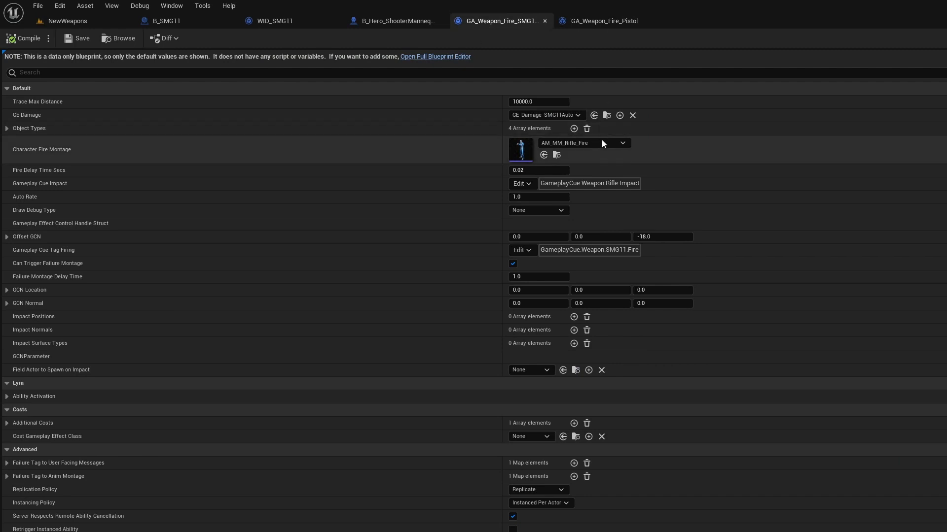
Set the SMG11 fire ability's Character Fire Montage to AM_MM_Pistol_Fire and compile the blueprint.
{"action": "left_click", "coordinate": [622, 143]}
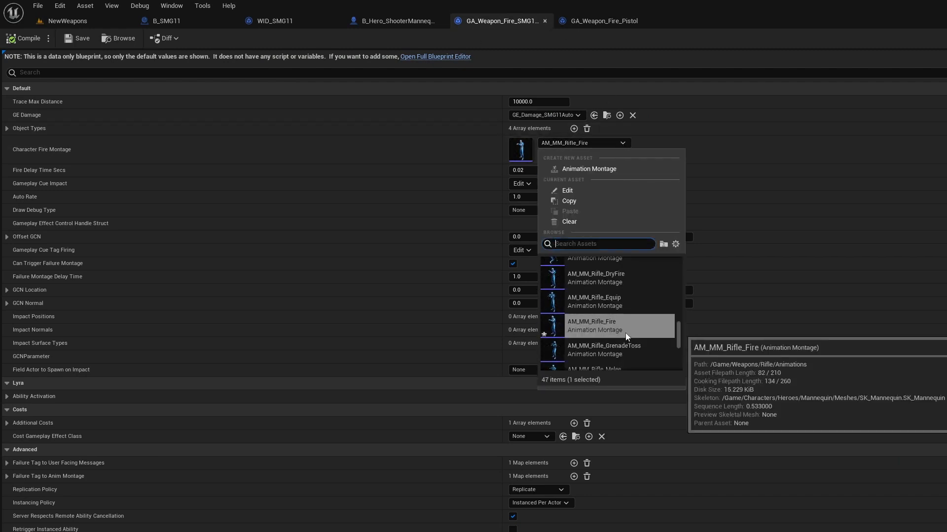
{"action": "scroll", "coordinate": [625, 331], "scroll_direction": "up", "scroll_amount": 3}
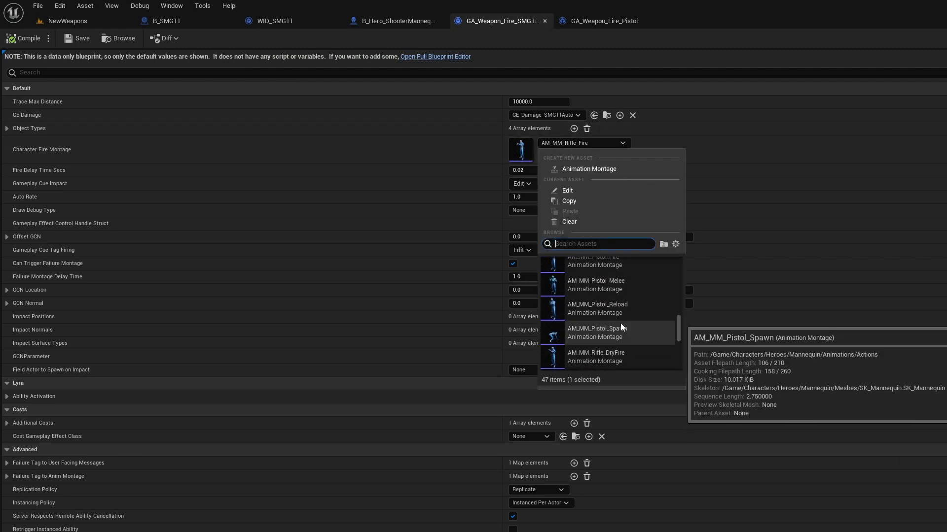
{"action": "scroll", "coordinate": [606, 281], "scroll_direction": "up", "scroll_amount": 1}
{"action": "left_click", "coordinate": [602, 274]}
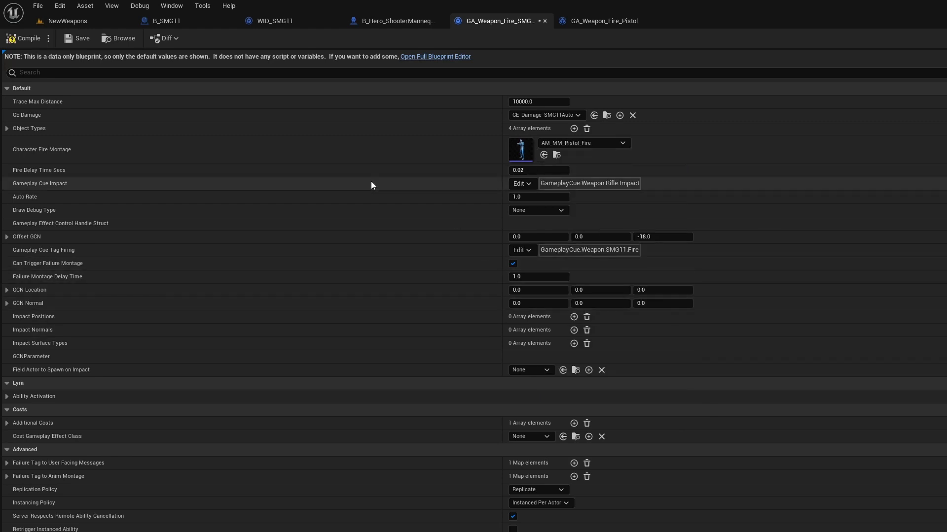
{"action": "left_click", "coordinate": [21, 40]}
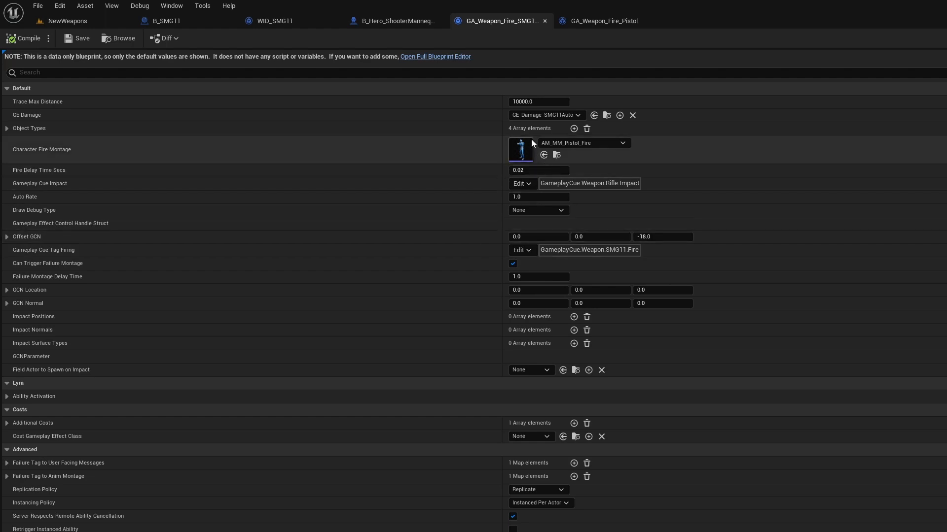
Open GCN_Weapon_Pistol_Fire in the Weapons/Pistol folder and examine the first nodes of its On Burst function graph.
{"action": "key", "text": "ctrl+space"}
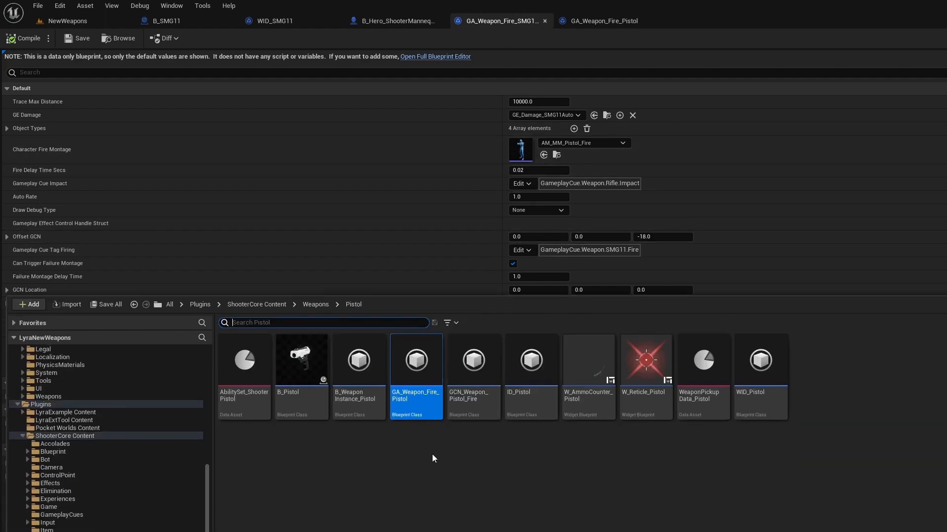
{"action": "double_click", "coordinate": [466, 409]}
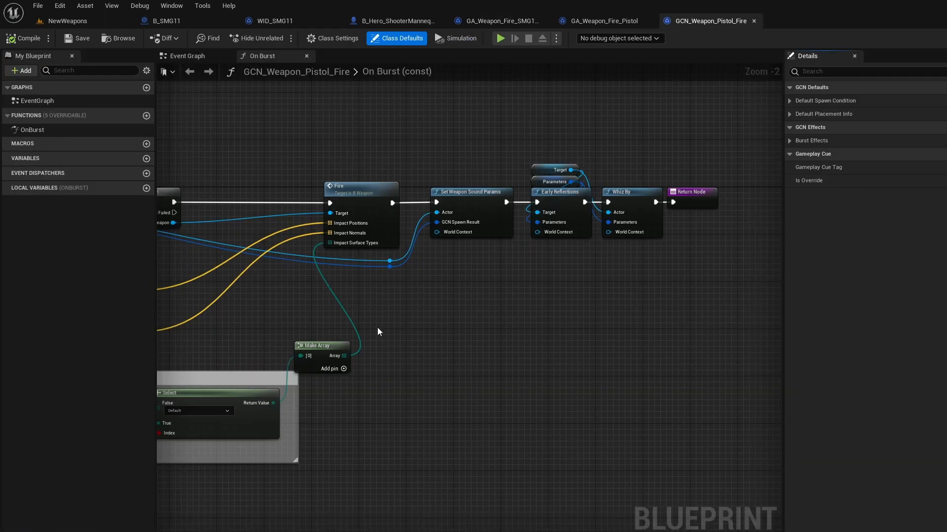
{"action": "right_click_drag", "start_coordinate": [374, 329], "coordinate": [757, 305]}
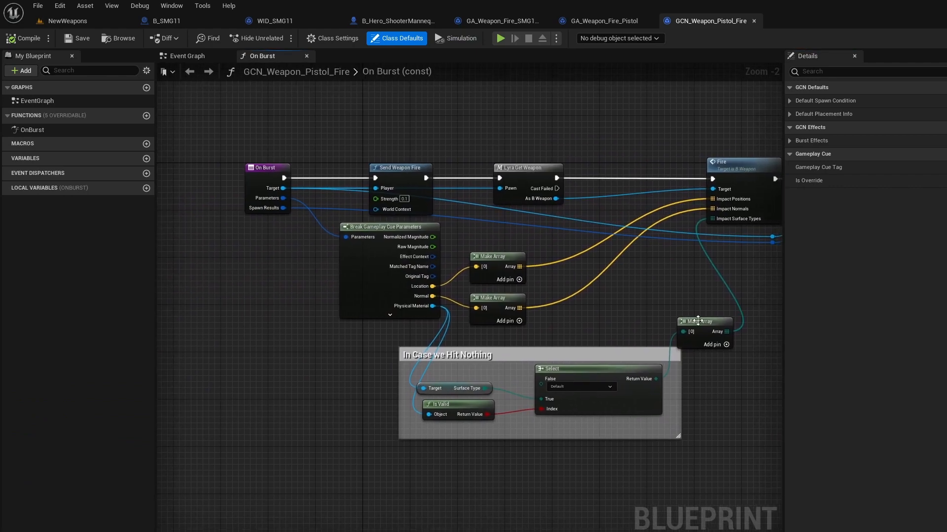
{"action": "right_click_drag", "start_coordinate": [574, 344], "coordinate": [569, 371]}
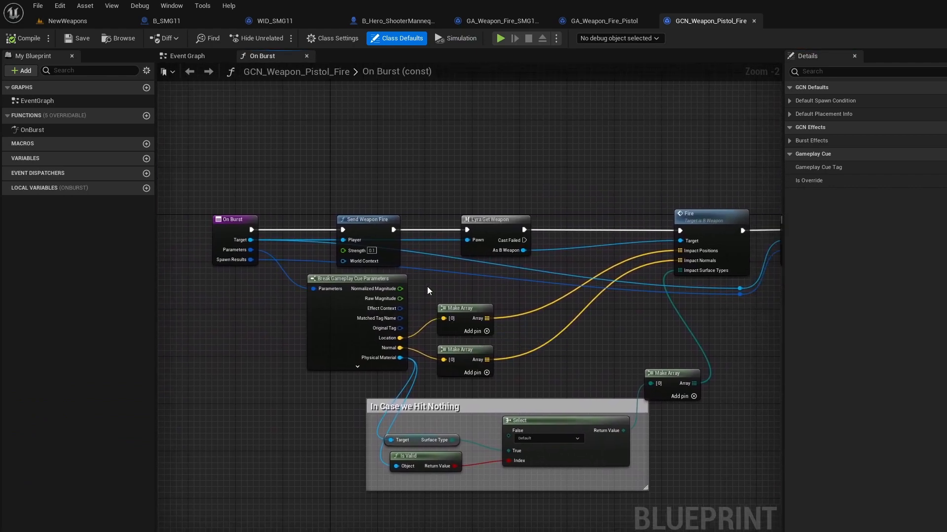
{"action": "right_click_drag", "start_coordinate": [405, 314], "coordinate": [406, 317]}
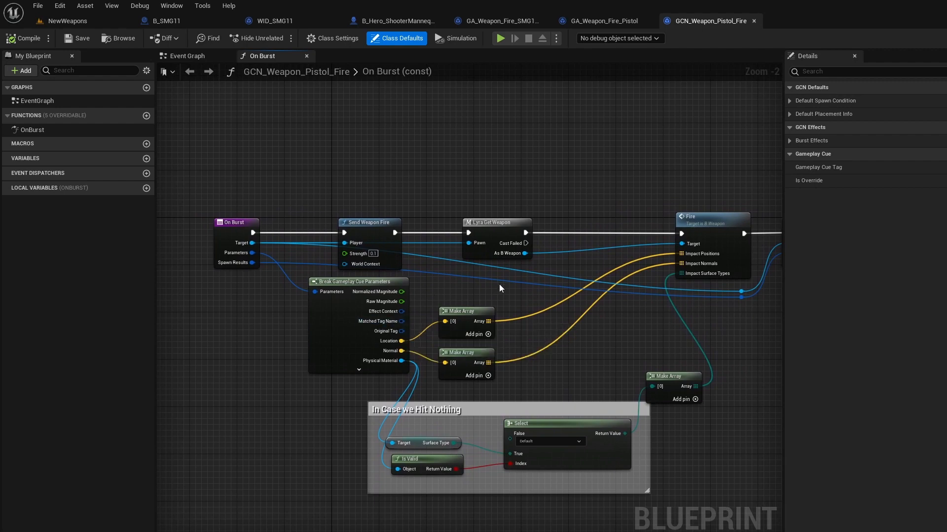
{"action": "right_click_drag", "start_coordinate": [512, 275], "coordinate": [507, 280]}
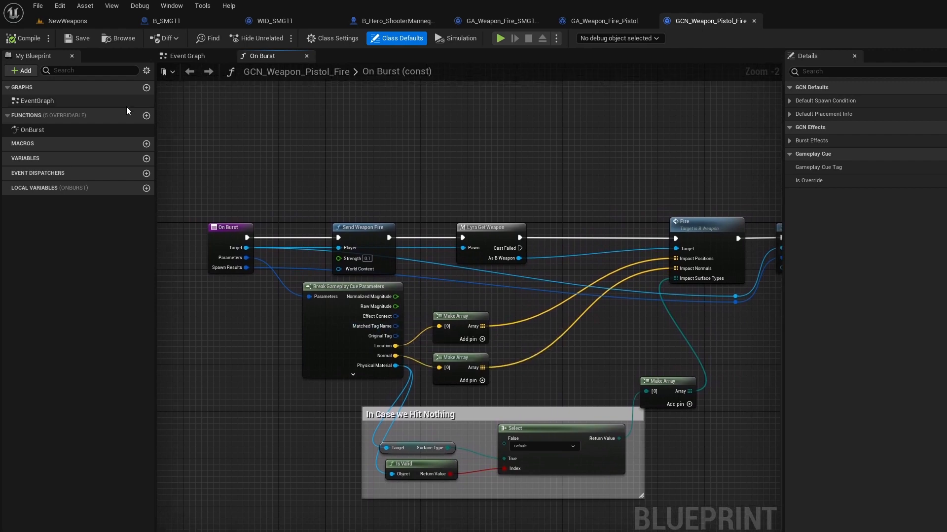
{"action": "left_click", "coordinate": [190, 72]}
{"action": "left_click", "coordinate": [208, 72]}
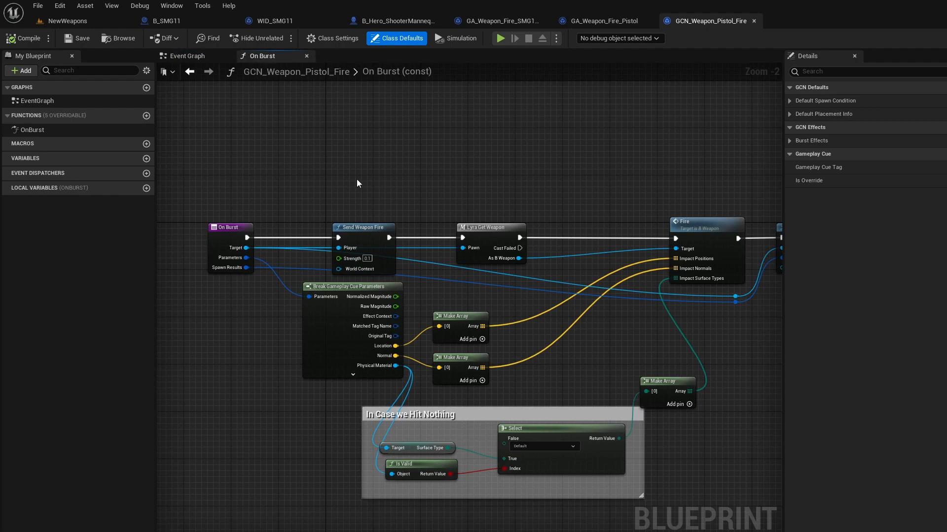
{"action": "scroll", "coordinate": [387, 232], "scroll_direction": "up", "scroll_amount": 2}
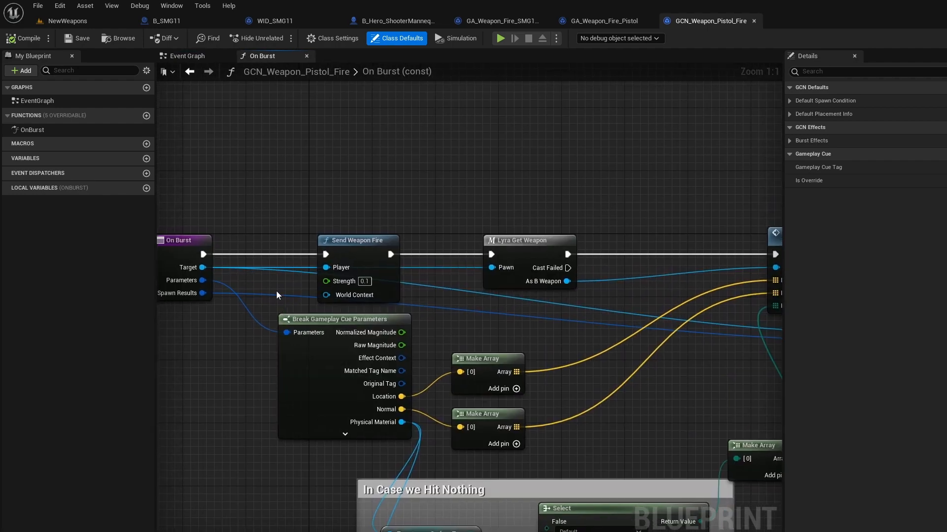
{"action": "right_click_drag", "start_coordinate": [311, 302], "coordinate": [355, 305]}
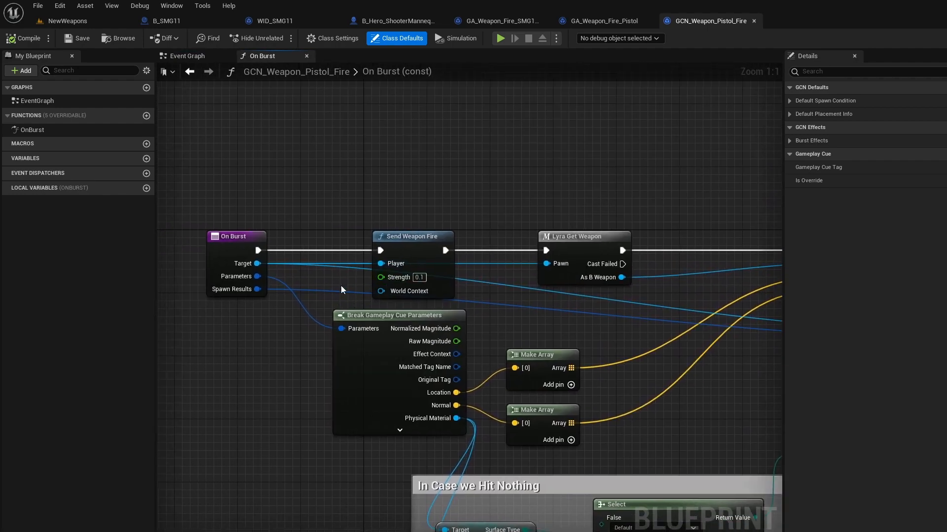
{"action": "right_click_drag", "start_coordinate": [519, 330], "coordinate": [421, 199]}
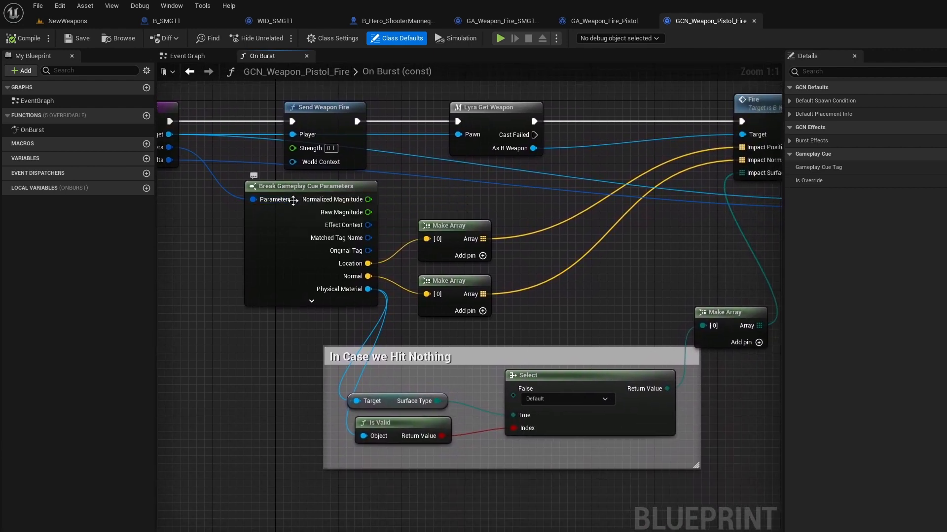
Examine the On Burst graph's Set Weapon Sound Params node and trace the chain back to the On Burst entry node.
{"action": "right_click_drag", "start_coordinate": [563, 300], "coordinate": [326, 451]}
{"action": "right_click_drag", "start_coordinate": [628, 385], "coordinate": [414, 395]}
{"action": "left_click", "coordinate": [479, 283]}
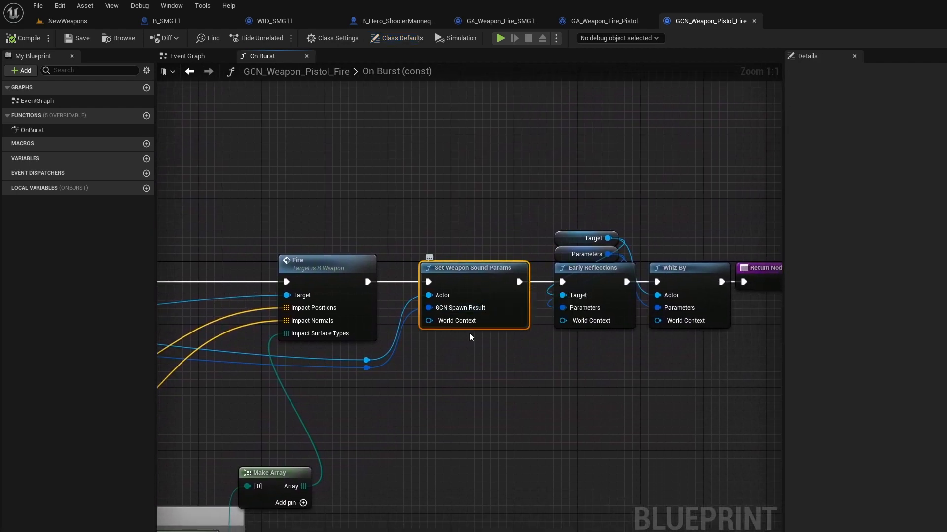
{"action": "right_click_drag", "start_coordinate": [452, 356], "coordinate": [477, 352]}
{"action": "right_click_drag", "start_coordinate": [431, 378], "coordinate": [714, 390]}
{"action": "right_click_drag", "start_coordinate": [198, 397], "coordinate": [418, 389]}
{"action": "right_click_drag", "start_coordinate": [164, 382], "coordinate": [189, 379]}
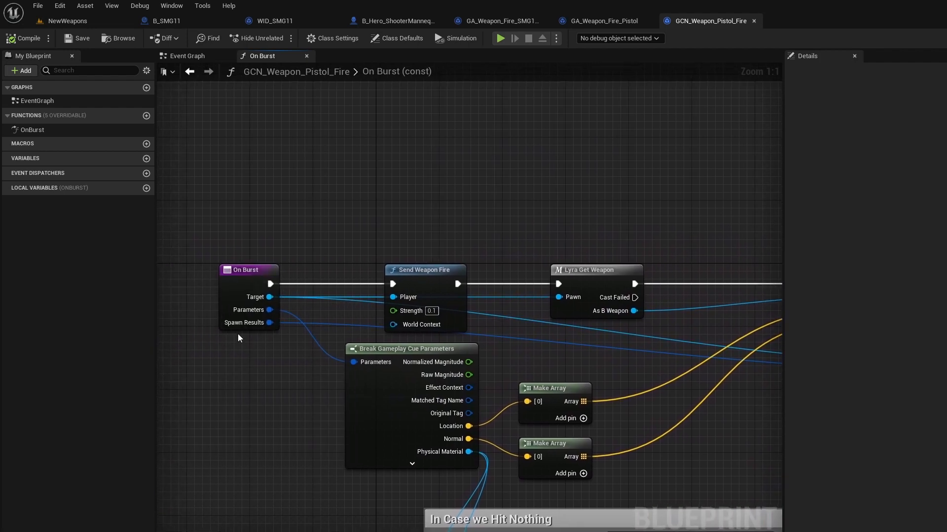
{"action": "left_click", "coordinate": [243, 324]}
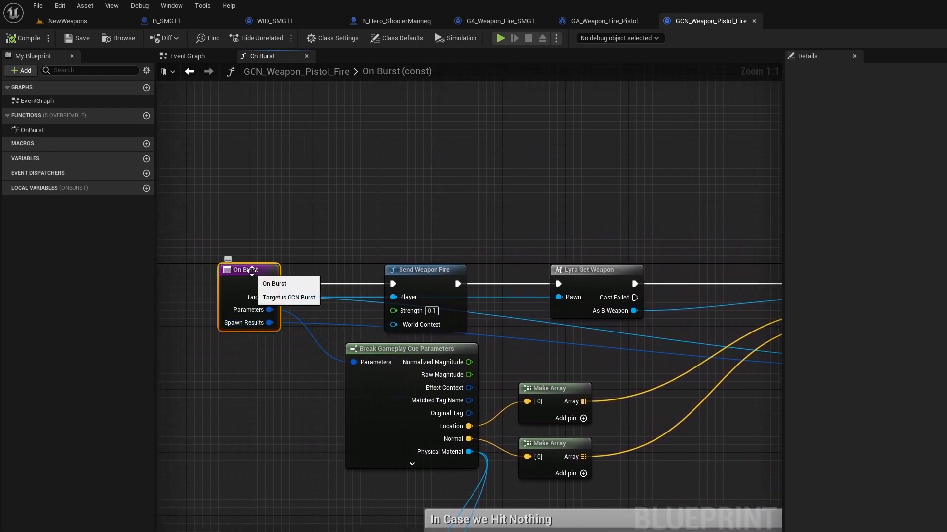
{"action": "right_click_drag", "start_coordinate": [545, 388], "coordinate": [517, 384]}
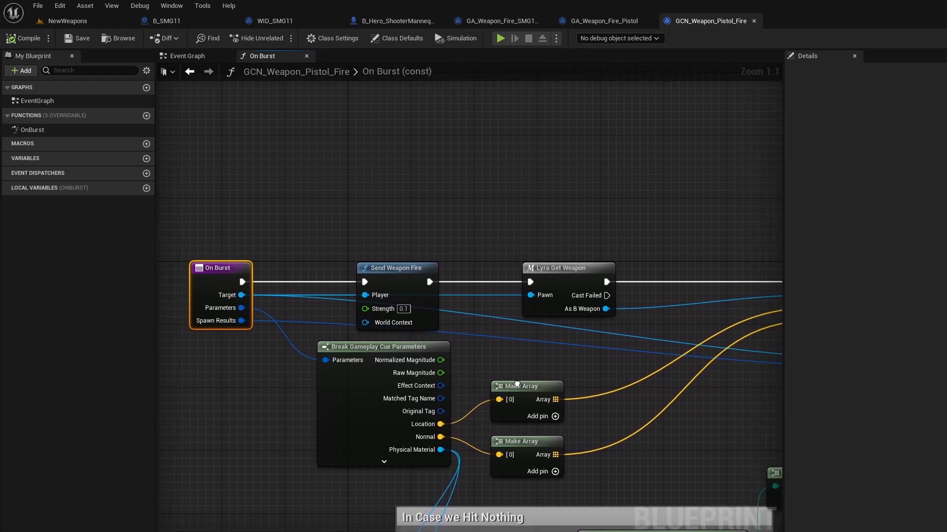
Check the overridable functions and the GCN Spawn Result input of Set Weapon Sound Params, and close the pistol fire cue blueprint.
{"action": "left_click", "coordinate": [118, 115]}
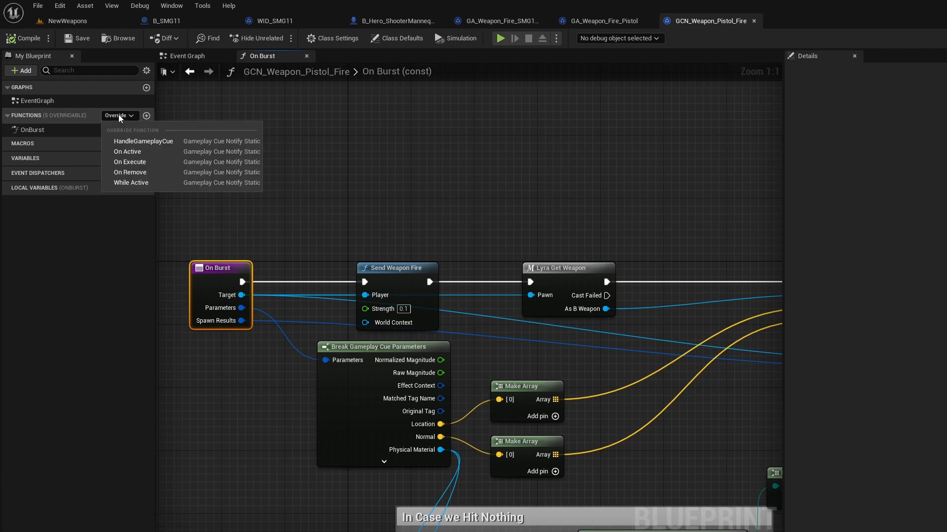
{"action": "left_click", "coordinate": [353, 154]}
{"action": "right_click_drag", "start_coordinate": [614, 359], "coordinate": [157, 327]}
{"action": "right_click_drag", "start_coordinate": [560, 328], "coordinate": [443, 346]}
{"action": "left_click", "coordinate": [432, 270]}
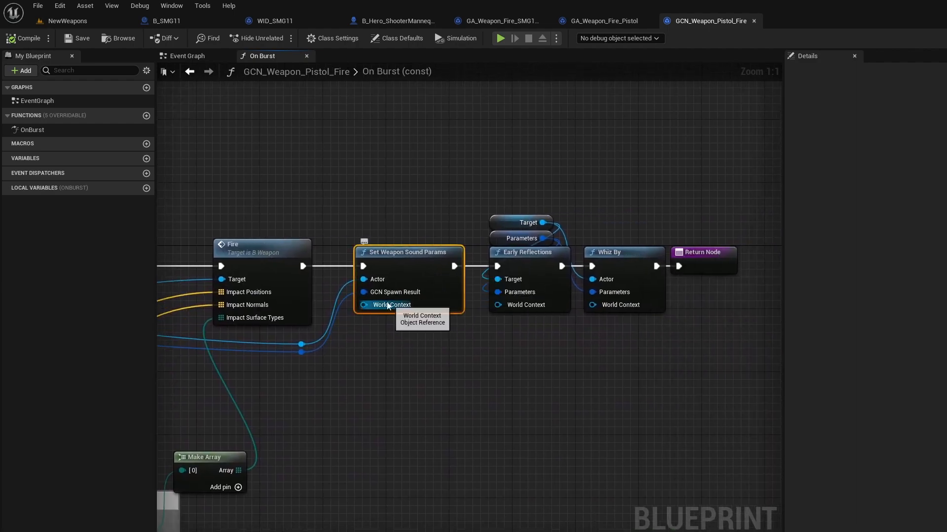
{"action": "right_click_drag", "start_coordinate": [518, 339], "coordinate": [466, 355]}
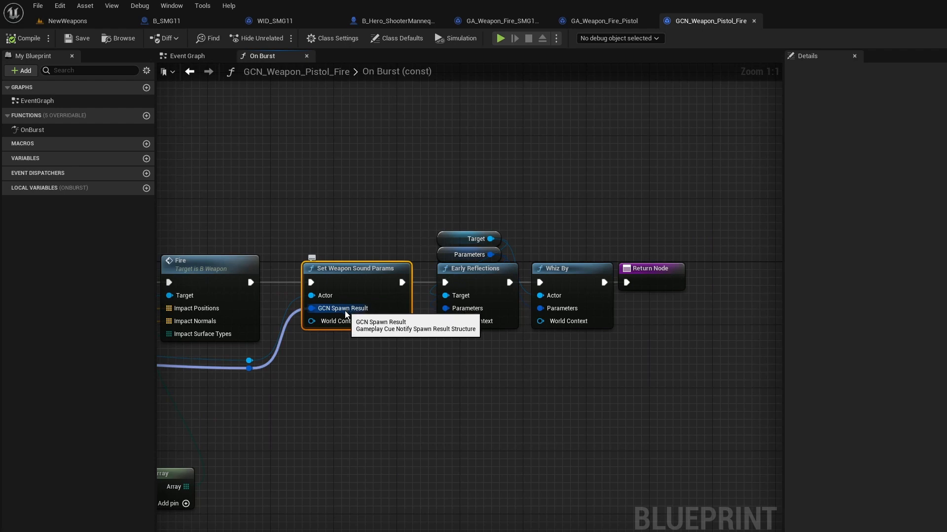
{"action": "right_click_drag", "start_coordinate": [347, 357], "coordinate": [340, 362]}
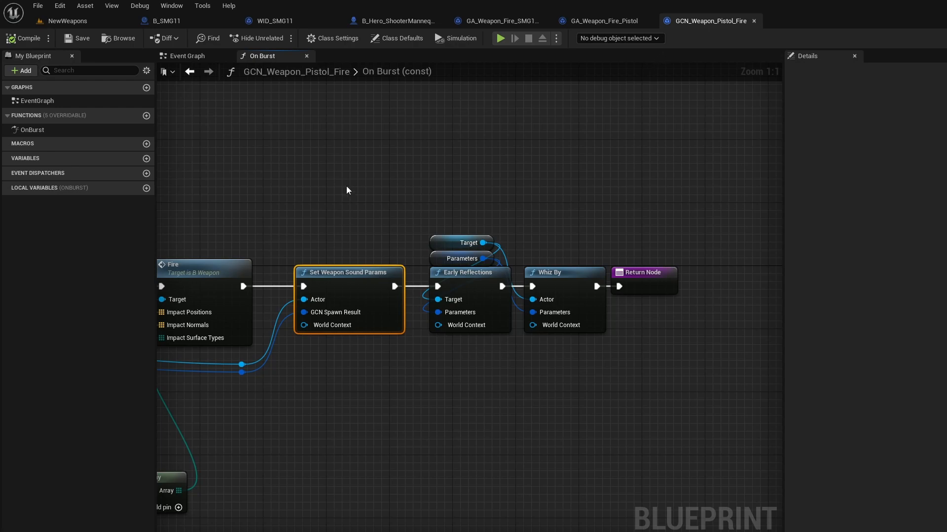
{"action": "right_click_drag", "start_coordinate": [347, 190], "coordinate": [860, 158]}
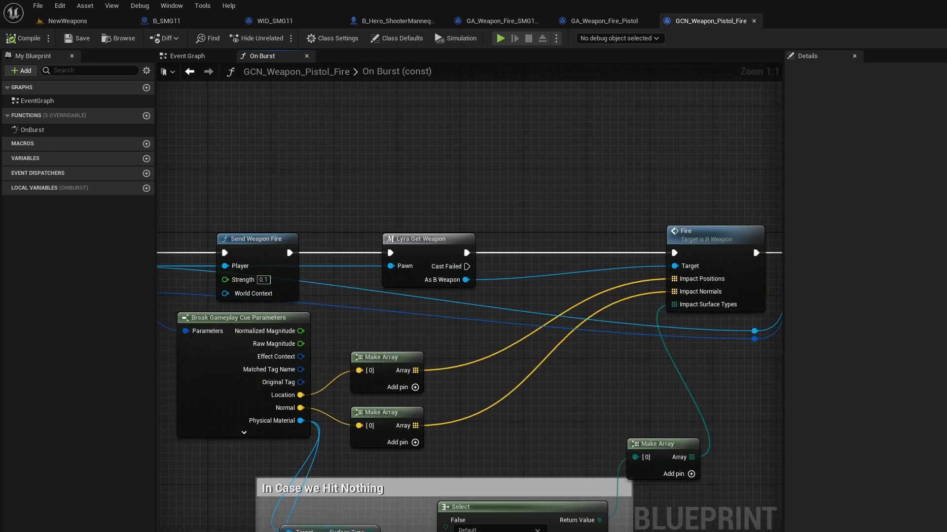
{"action": "left_click", "coordinate": [754, 20]}
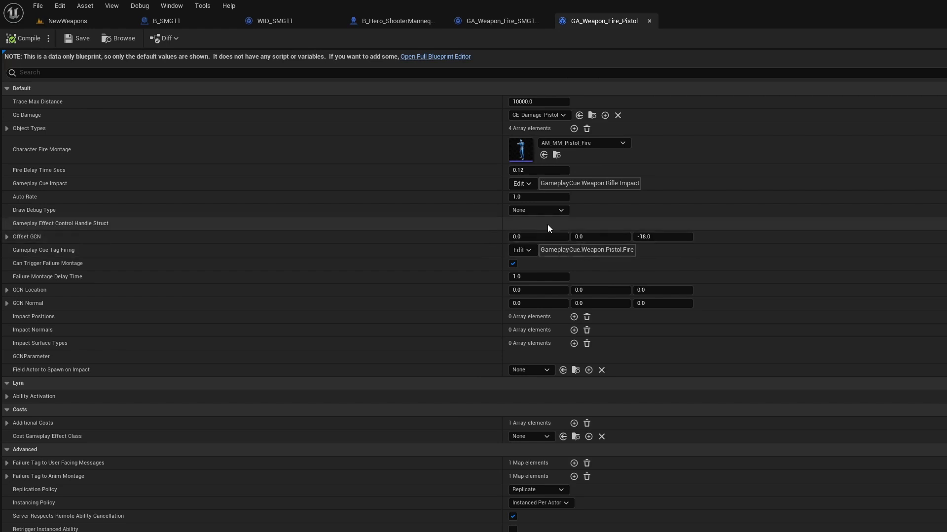
Open the AM_MM_Pistol_Fire montage, select its AN_PlayWeaponMontage notify, and scrub the timeline to about frame 1.
{"action": "double_click", "coordinate": [522, 155]}
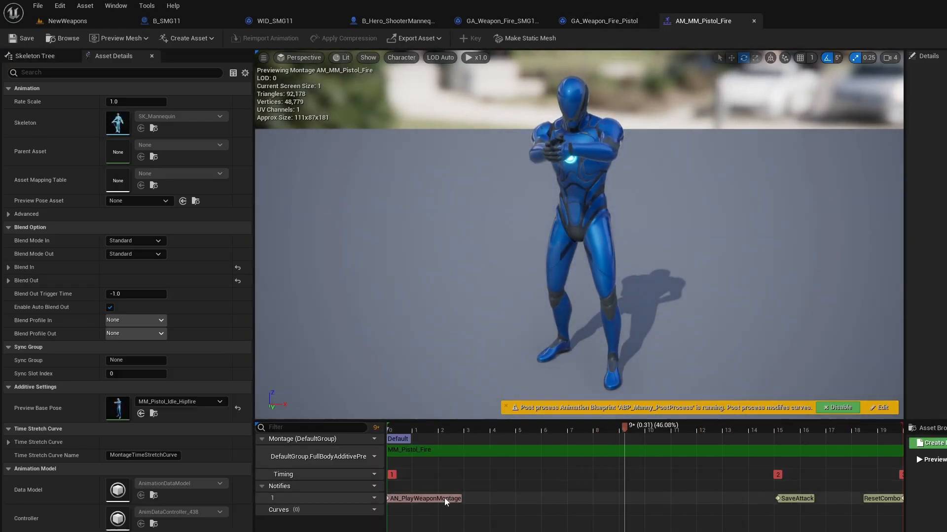
{"action": "left_click", "coordinate": [437, 498]}
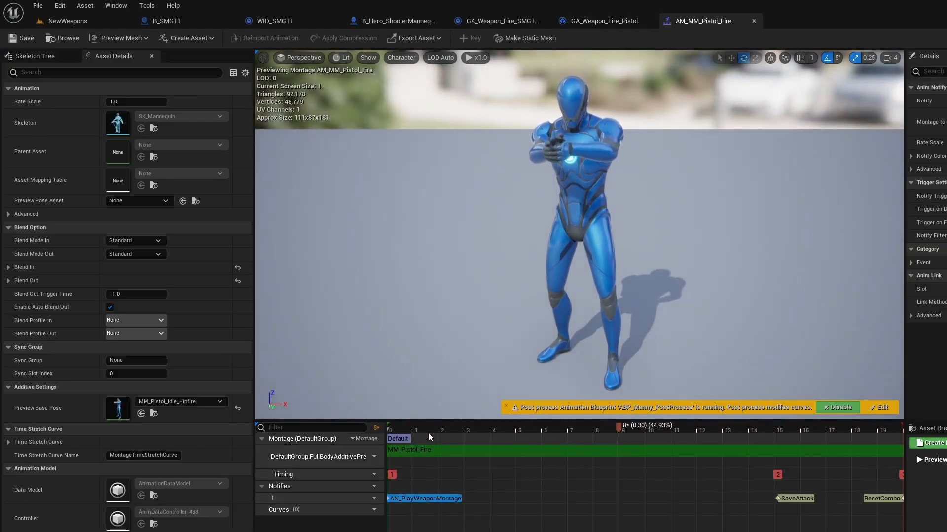
{"action": "mouse_move", "coordinate": [420, 429]}
{"action": "left_mouse_down"}
{"action": "mouse_move", "coordinate": [358, 431]}
{"action": "mouse_move", "coordinate": [839, 463]}
{"action": "mouse_move", "coordinate": [614, 453]}
{"action": "mouse_move", "coordinate": [426, 432]}
{"action": "left_mouse_up"}
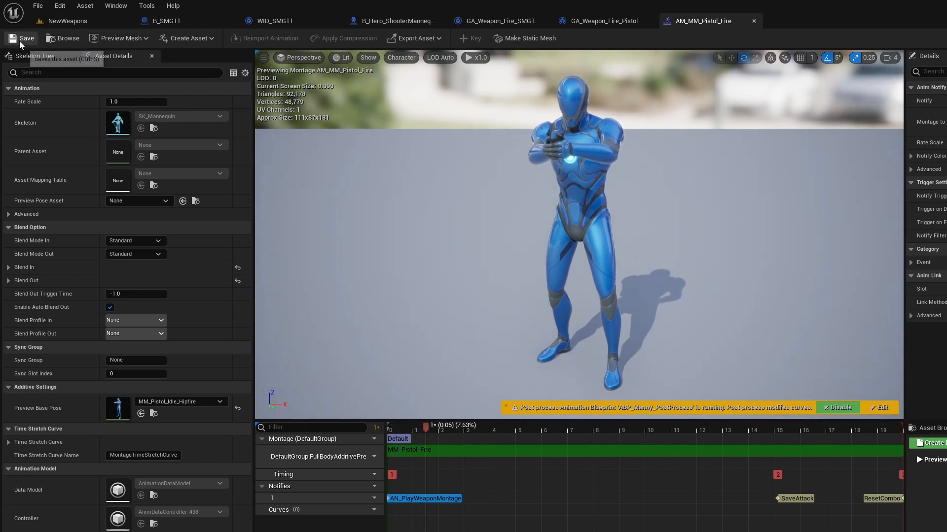
Play-test the NewWeapons level by switching to the SMG11, aiming and firing at the bots until out of ammo, and stop the session.
{"action": "left_click", "coordinate": [95, 24]}
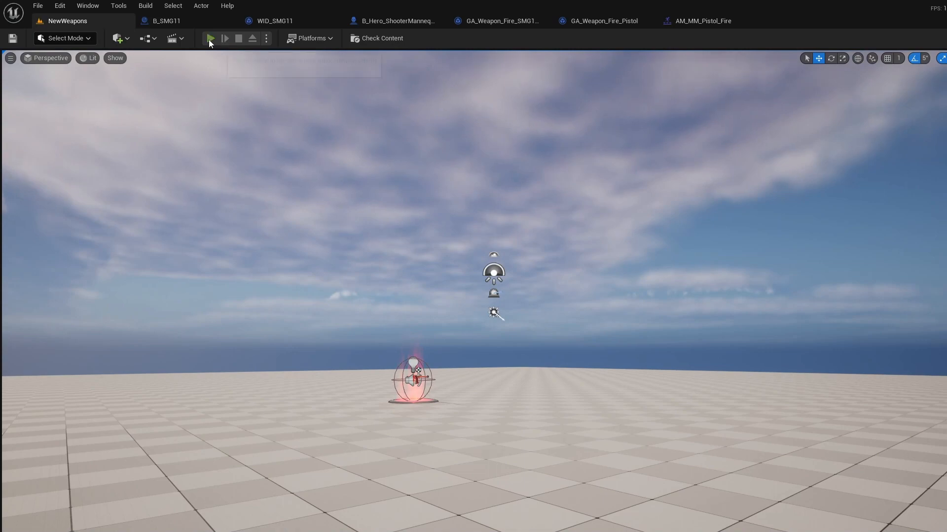
{"action": "left_click", "coordinate": [210, 39]}
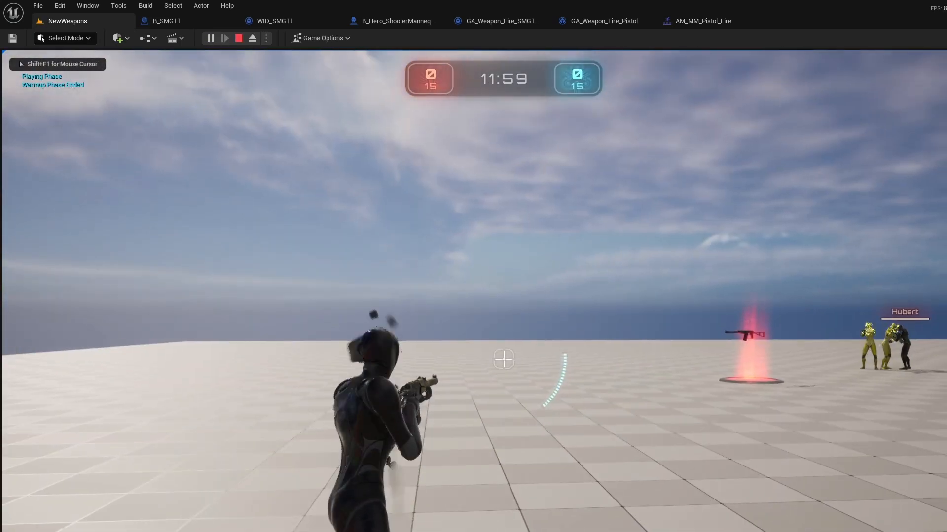
{"action": "key", "text": "2"}
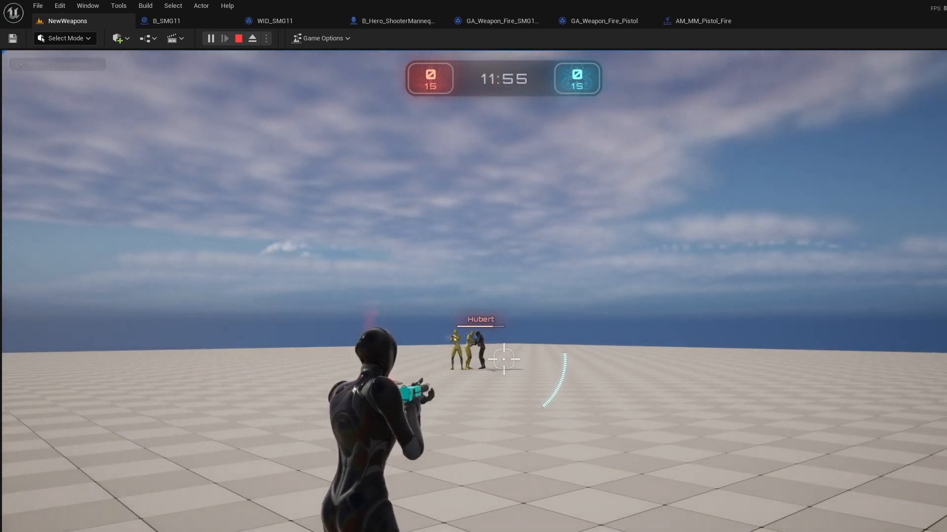
{"action": "right_click", "coordinate": [503, 359]}
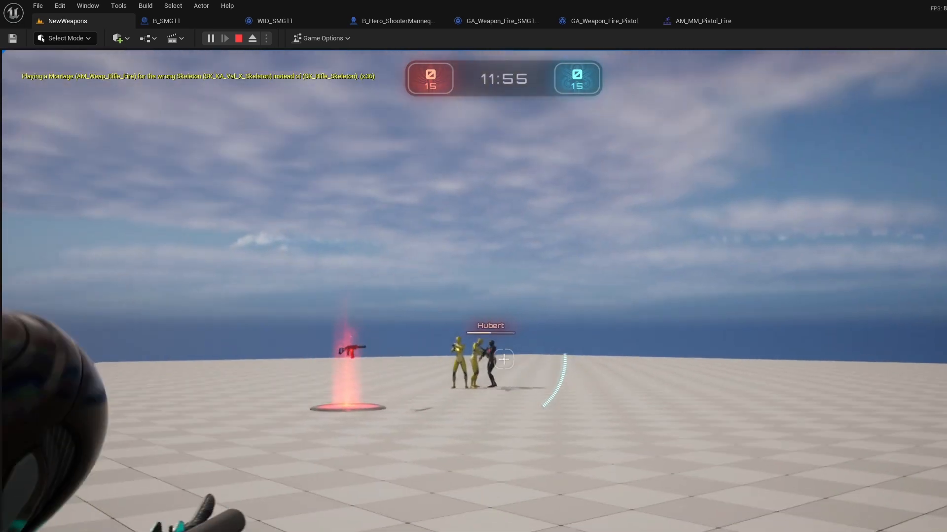
{"action": "left_click_drag", "start_coordinate": [503, 360], "coordinate": [504, 360]}
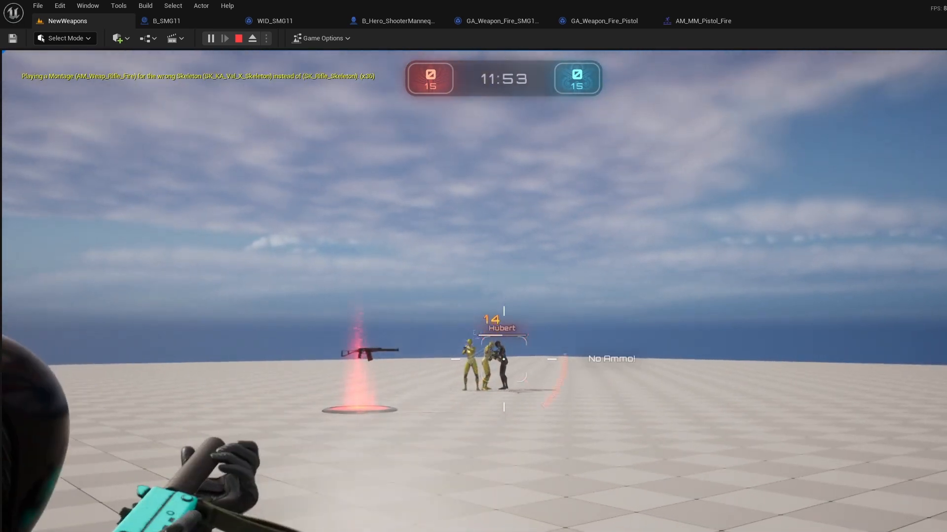
{"action": "key", "text": "Escape"}
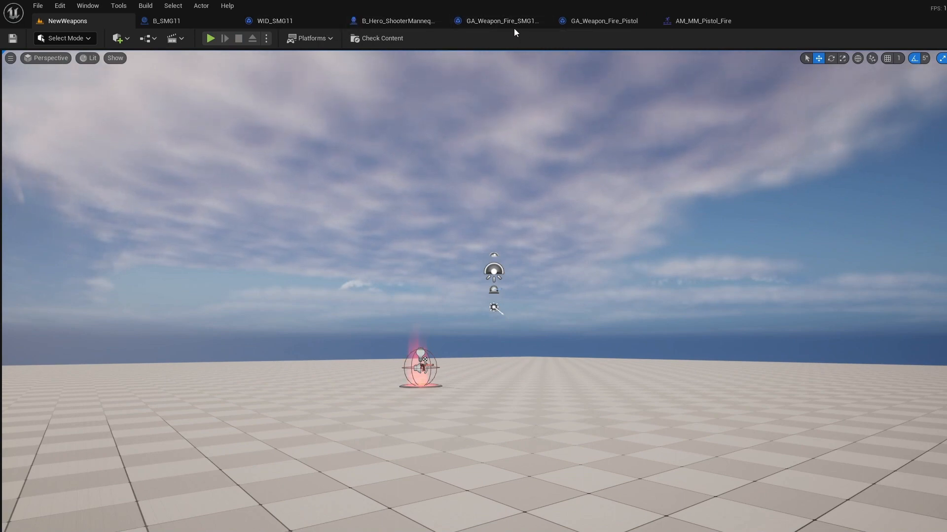
Return to the SMG11 fire ability and close the GA_Weapon_Fire_Pistol and AM_MM_Pistol_Fire assets.
{"action": "left_click", "coordinate": [489, 22]}
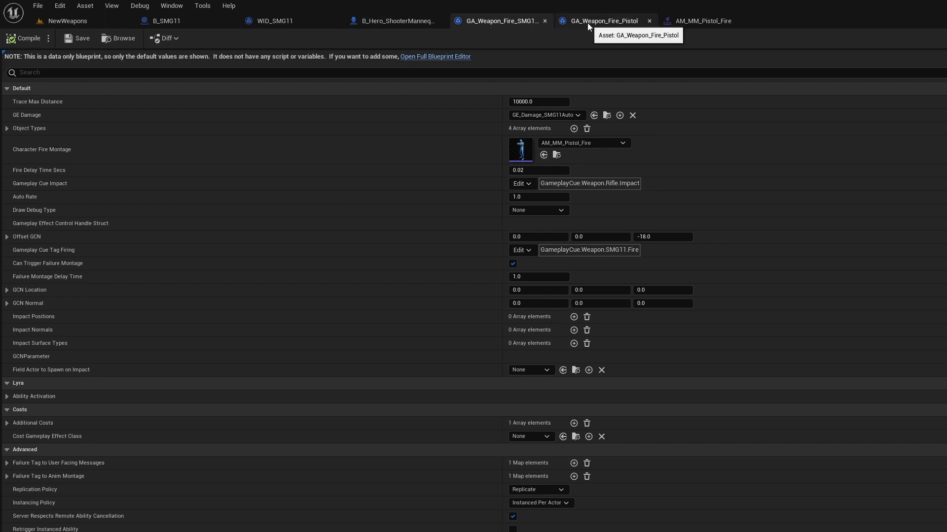
{"action": "left_click", "coordinate": [649, 21]}
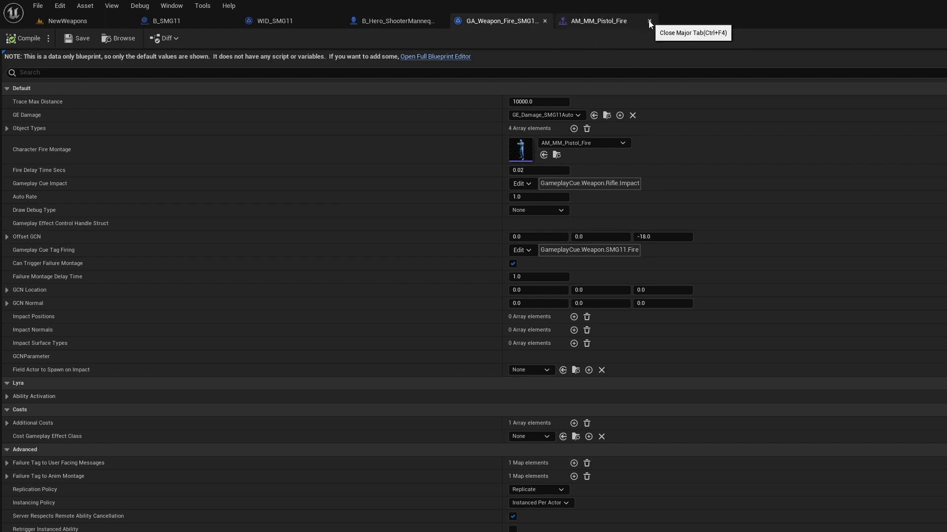
{"action": "left_click", "coordinate": [649, 21]}
Open the SMG11 weapon instance blueprint from the ShooterCore Weapons/SMG11 folder.
{"action": "key", "text": "ctrl+space"}
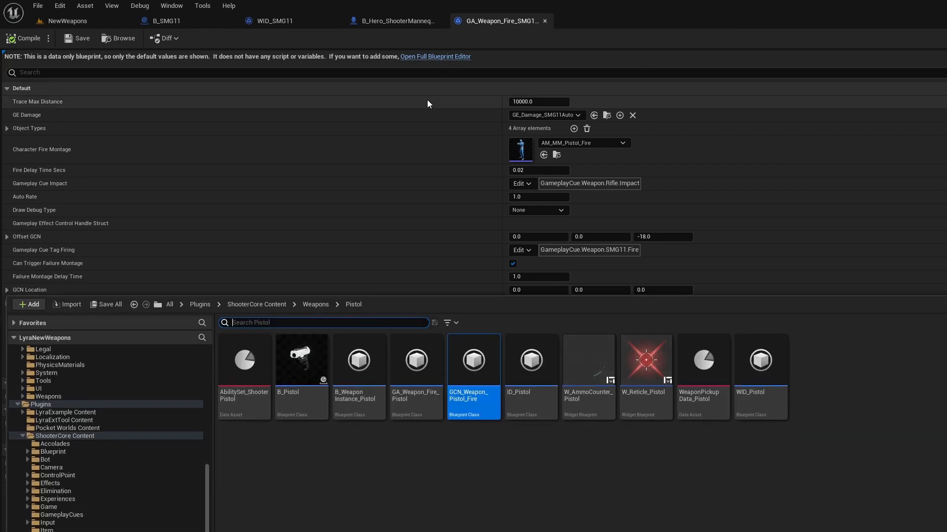
{"action": "key", "text": "ctrl+space"}
{"action": "key", "text": "ctrl+space"}
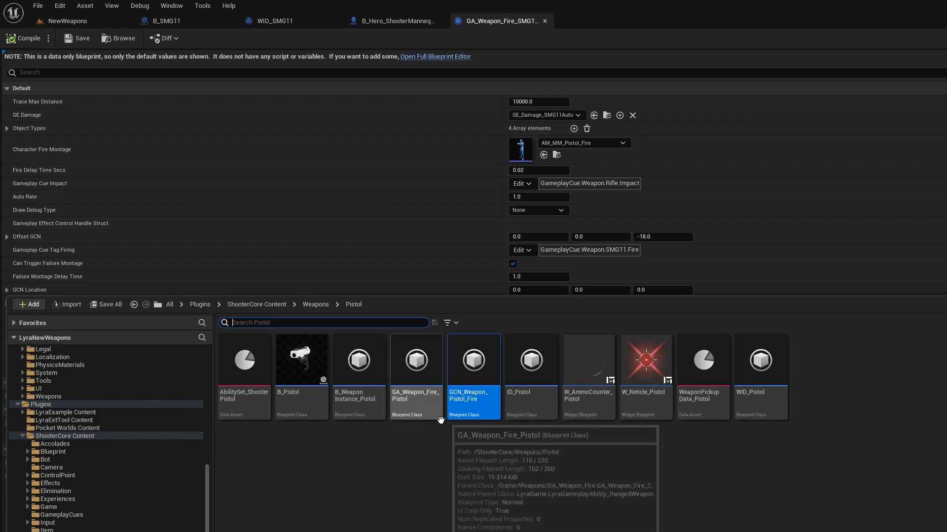
{"action": "left_click", "coordinate": [54, 531]}
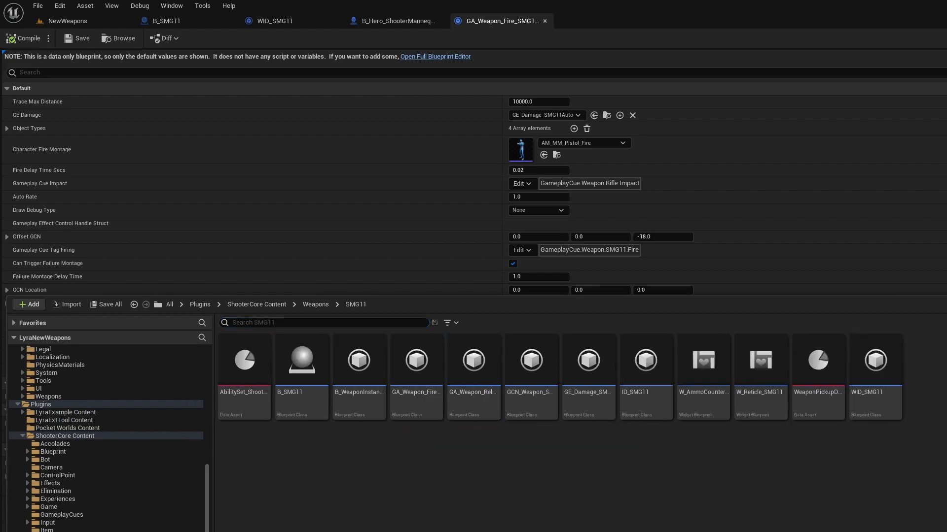
{"action": "double_click", "coordinate": [363, 404]}
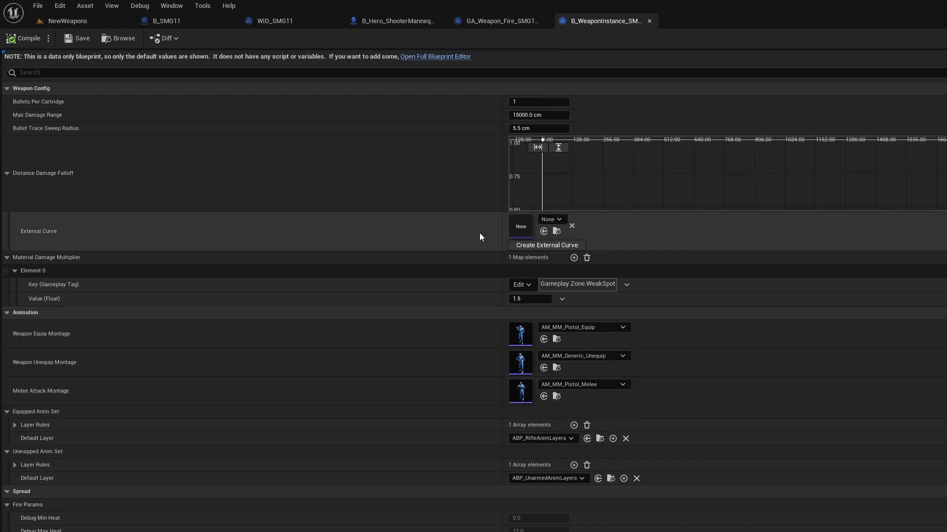
Set the Equipped Anim Set's default layer to ABP_PistolAnimLayers in the SMG11 weapon instance and compile the blueprint.
{"action": "scroll", "coordinate": [478, 221], "scroll_direction": "down", "scroll_amount": 3}
{"action": "scroll", "coordinate": [473, 237], "scroll_direction": "down", "scroll_amount": 1}
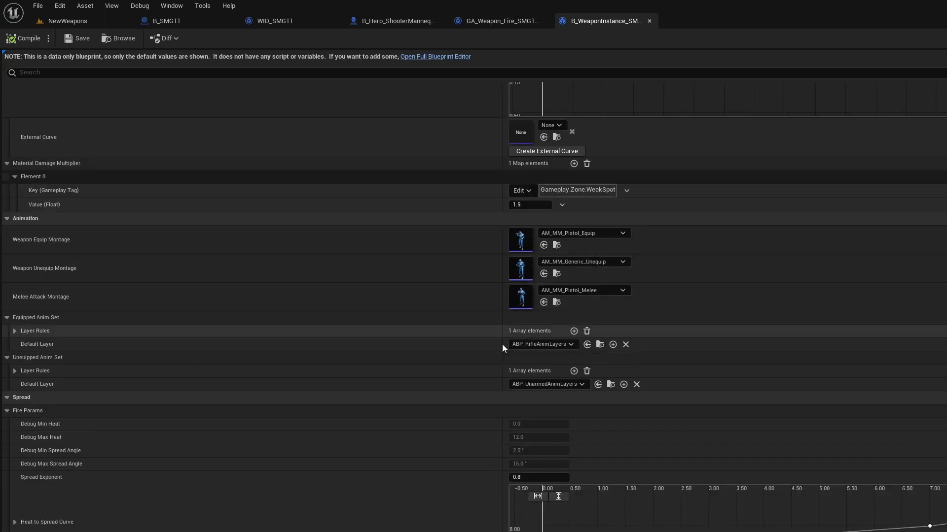
{"action": "scroll", "coordinate": [463, 404], "scroll_direction": "down", "scroll_amount": 3}
{"action": "scroll", "coordinate": [463, 401], "scroll_direction": "down", "scroll_amount": 3}
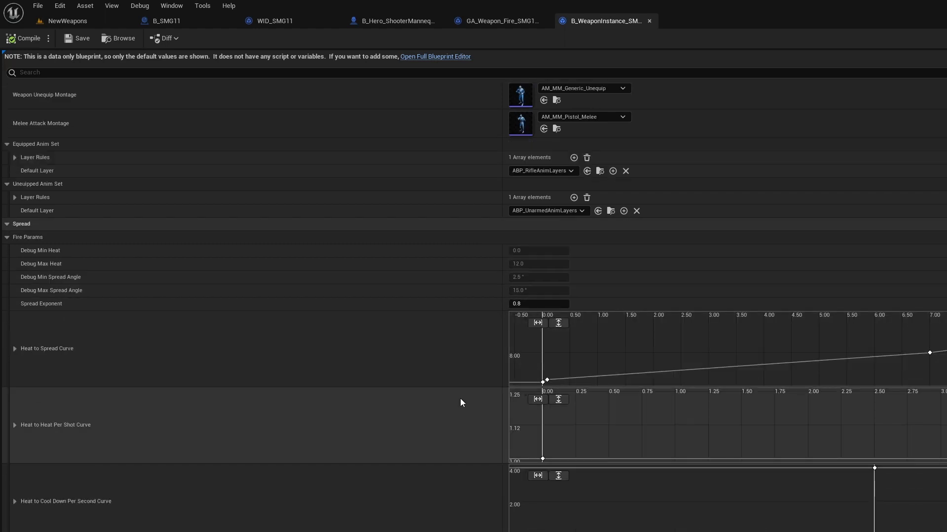
{"action": "scroll", "coordinate": [460, 398], "scroll_direction": "up", "scroll_amount": 3}
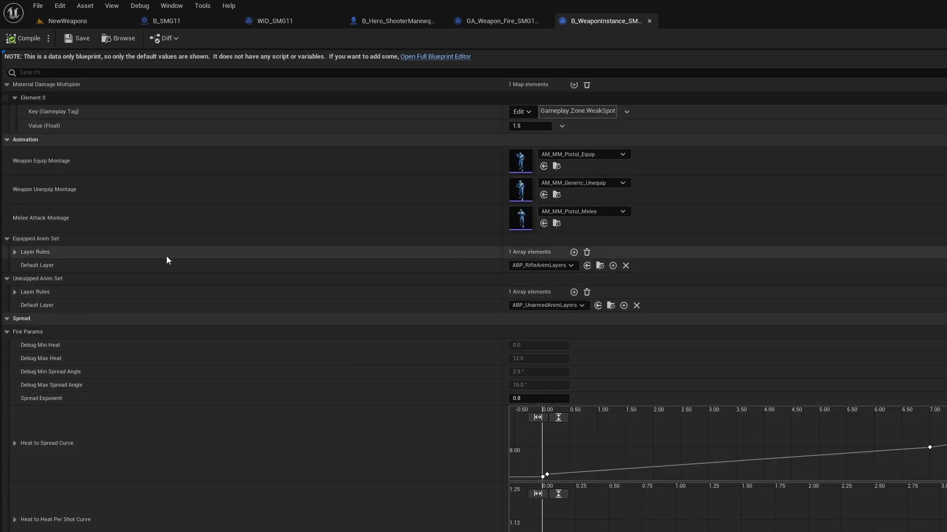
{"action": "left_click", "coordinate": [570, 265]}
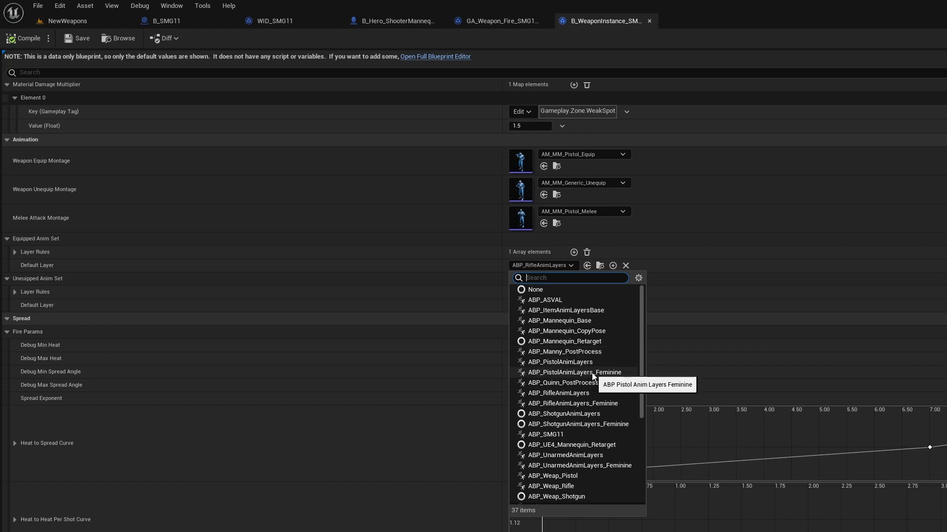
{"action": "left_click", "coordinate": [579, 364]}
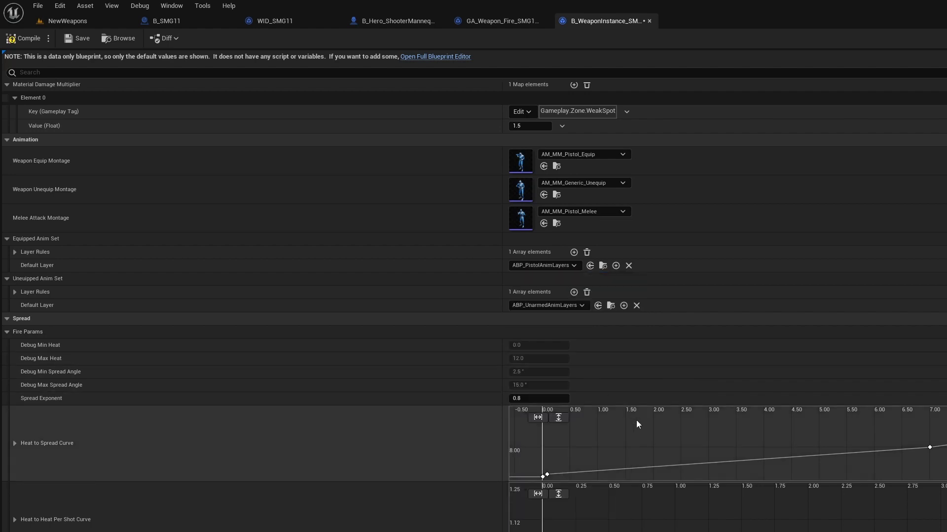
{"action": "left_click", "coordinate": [25, 39]}
Play-test the NewWeapons level, switch to the SMG11 to check its holding pose, and stop the session.
{"action": "left_click", "coordinate": [94, 21]}
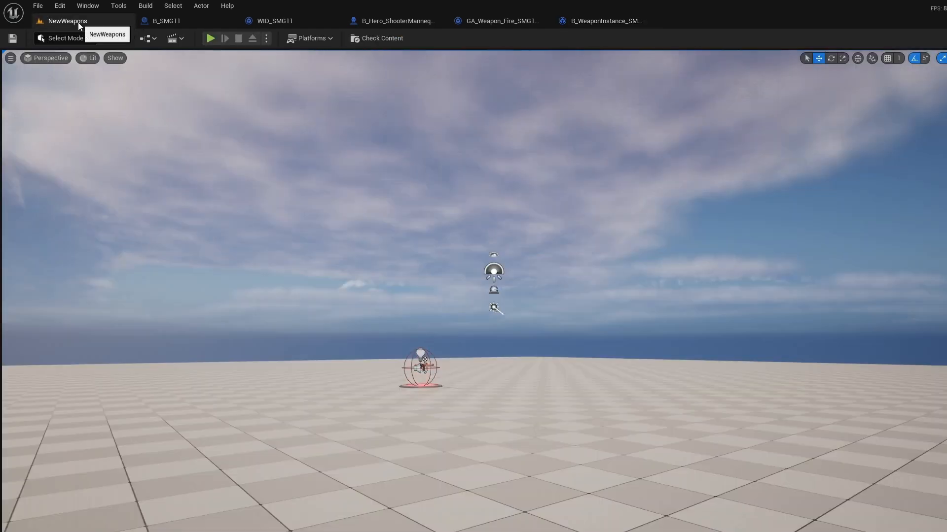
{"action": "left_click", "coordinate": [211, 38]}
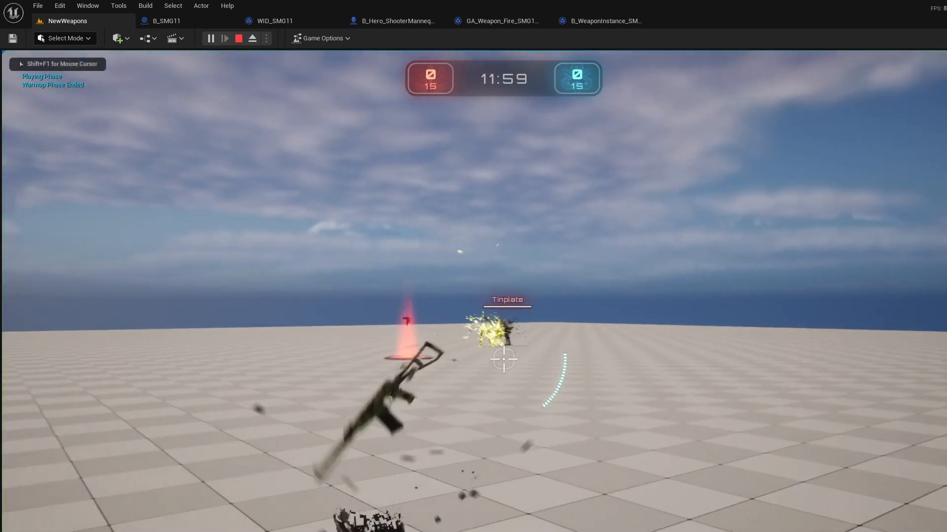
{"action": "key", "text": "2"}
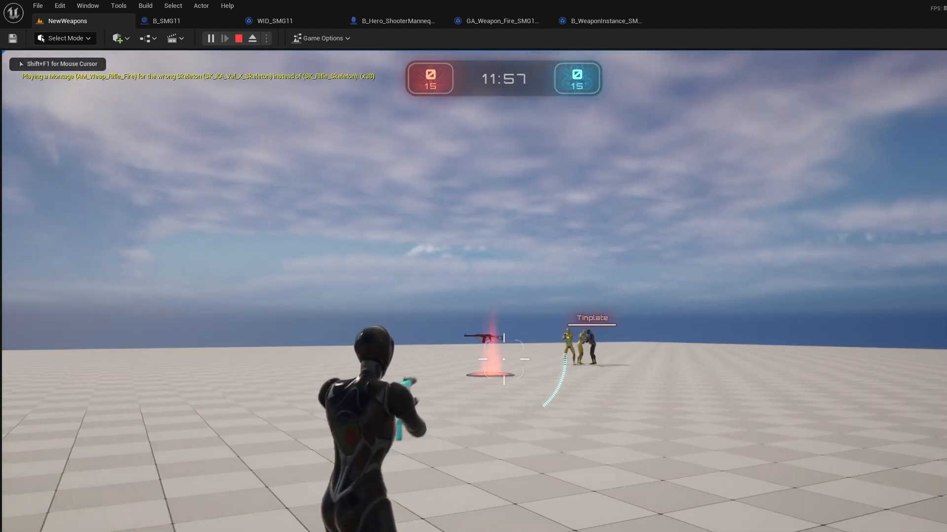
{"action": "key", "text": "Escape"}
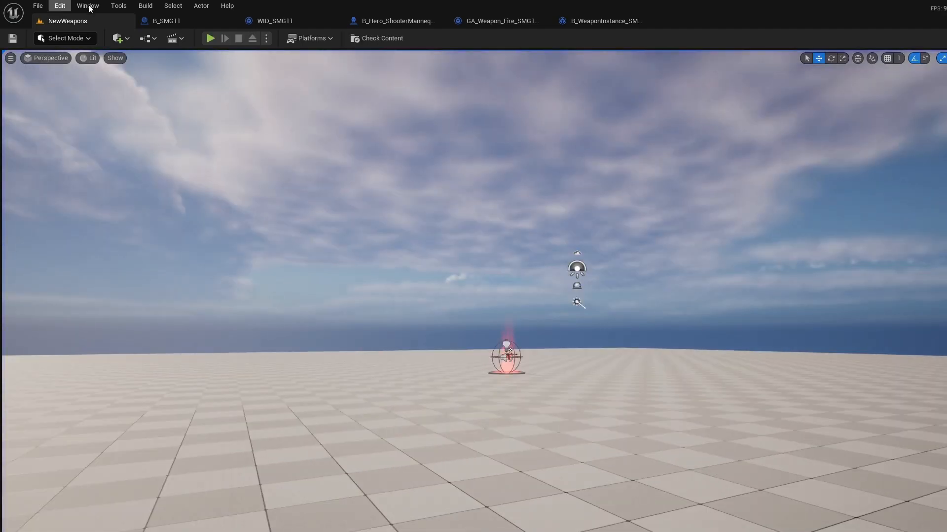
Close the SMG11 weapon instance, the SMG11 fire ability and the B_Hero_ShooterMannequin blueprint.
{"action": "left_click", "coordinate": [587, 23]}
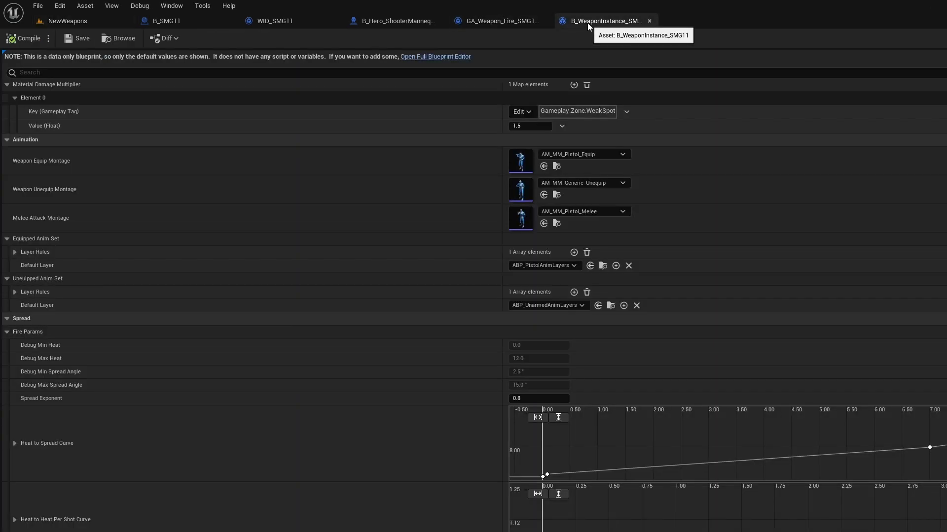
{"action": "left_click", "coordinate": [649, 21]}
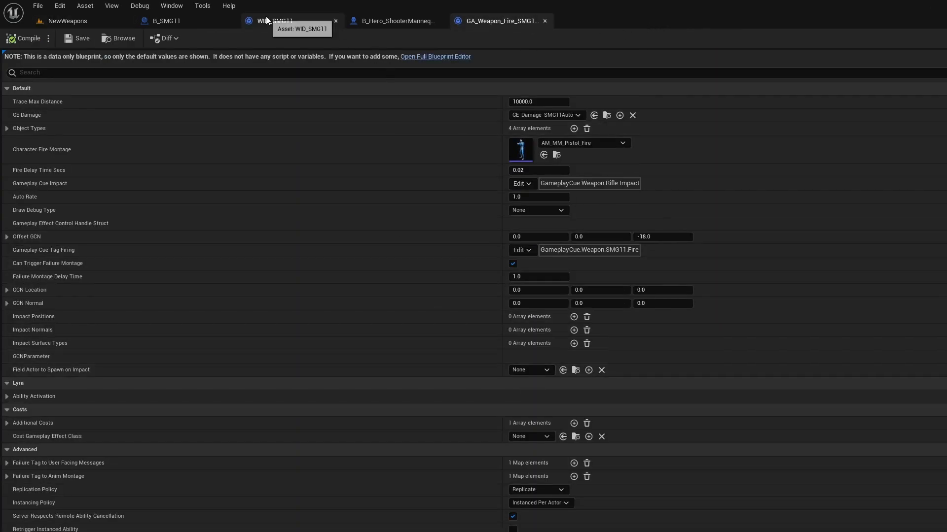
{"action": "left_click", "coordinate": [280, 21]}
{"action": "left_click", "coordinate": [377, 23]}
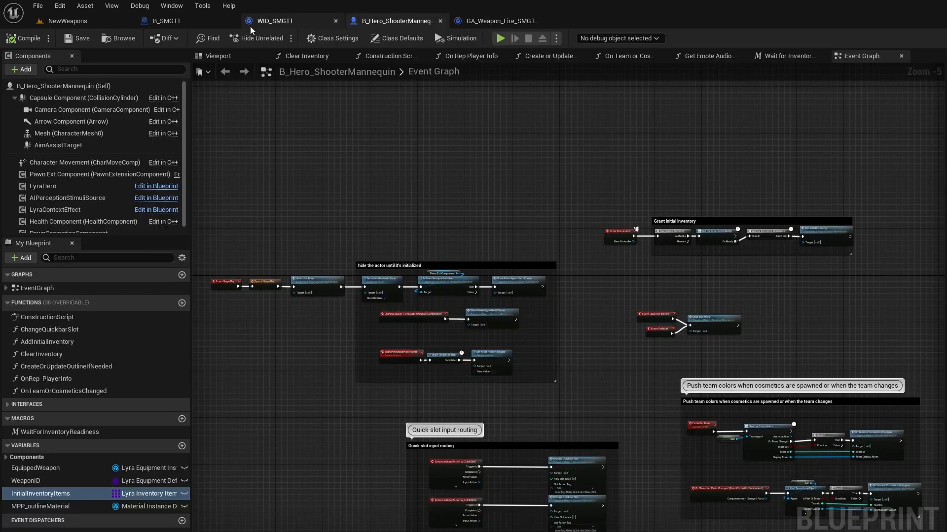
{"action": "left_click", "coordinate": [185, 23]}
{"action": "left_click", "coordinate": [480, 22]}
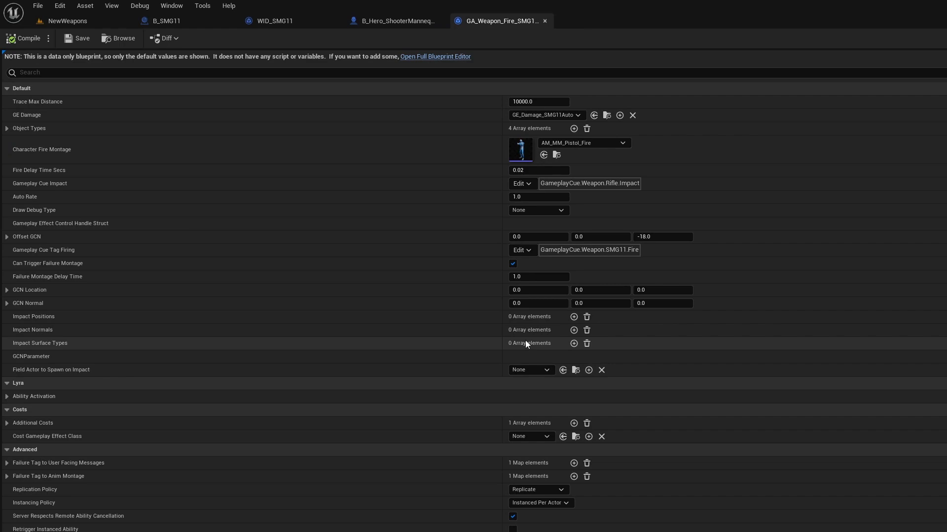
{"action": "left_click", "coordinate": [545, 22]}
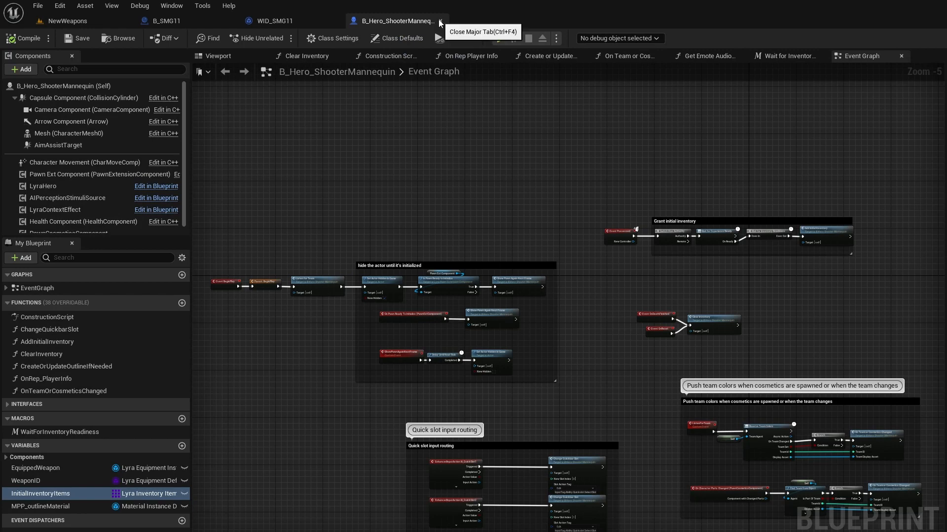
{"action": "left_click", "coordinate": [441, 21]}
Reopen the GA_Weapon_Fire_SMG11_Auto ability, set its Offset GCN Z value to -1, and compile it.
{"action": "key", "text": "ctrl+space"}
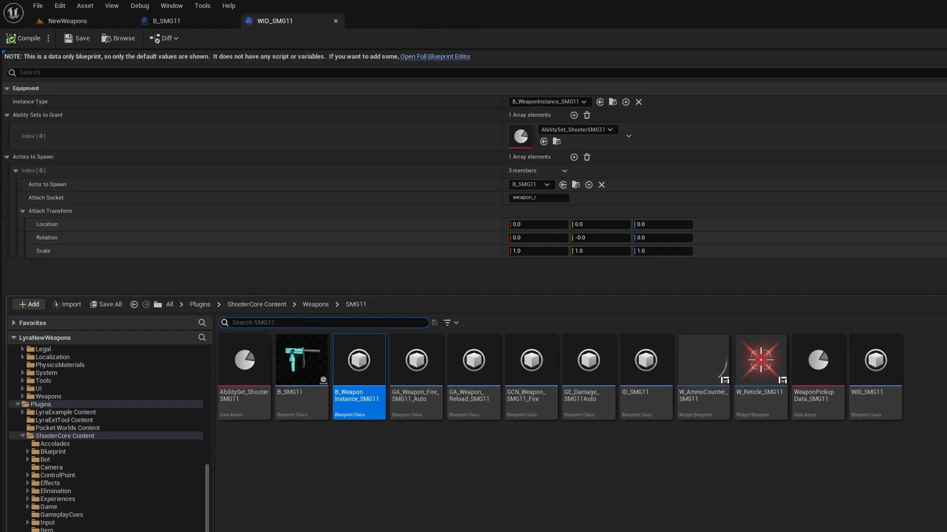
{"action": "left_click", "coordinate": [399, 459]}
{"action": "double_click", "coordinate": [416, 375]}
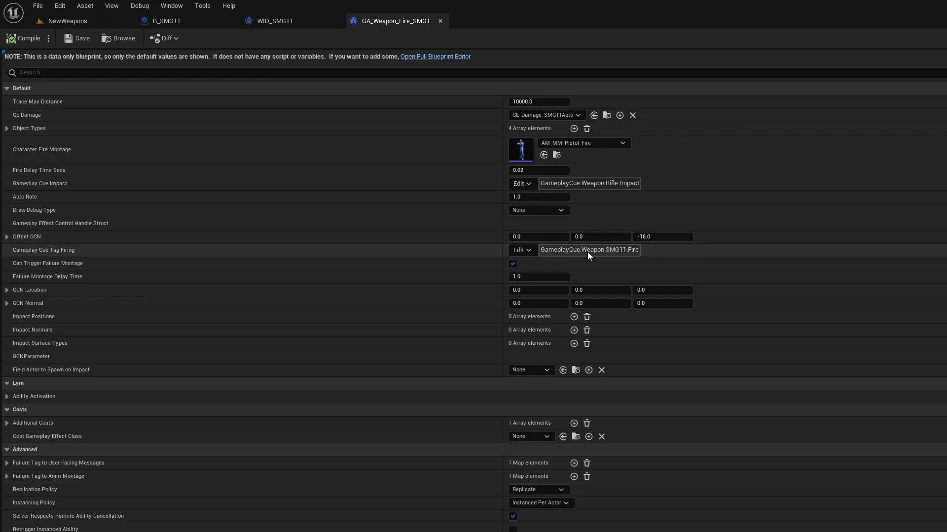
{"action": "left_click", "coordinate": [656, 237]}
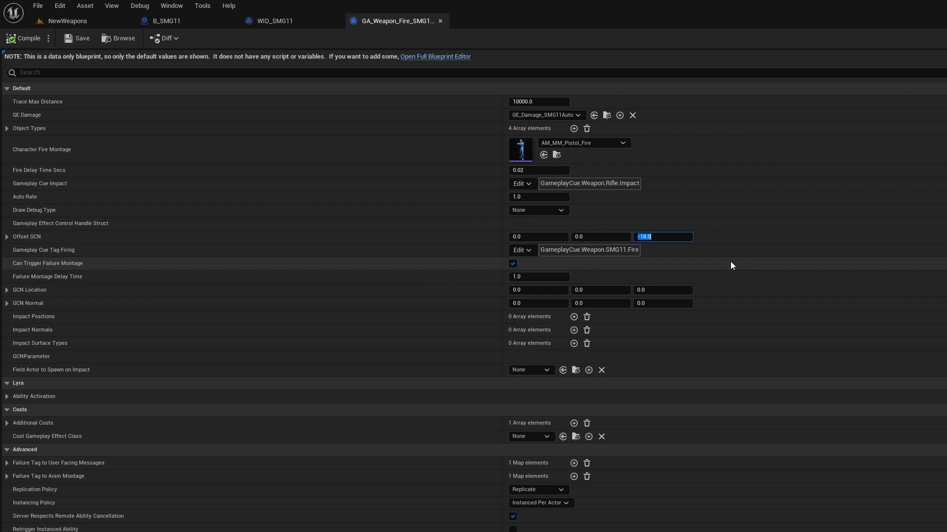
{"action": "type", "text": "-1"}
{"action": "key", "text": "Return"}
{"action": "left_click", "coordinate": [22, 39]}
Play-test the NewWeapons level by aiming and firing the SMG11 toward the bots, and stop the session.
{"action": "left_click", "coordinate": [68, 21]}
{"action": "left_click", "coordinate": [210, 39]}
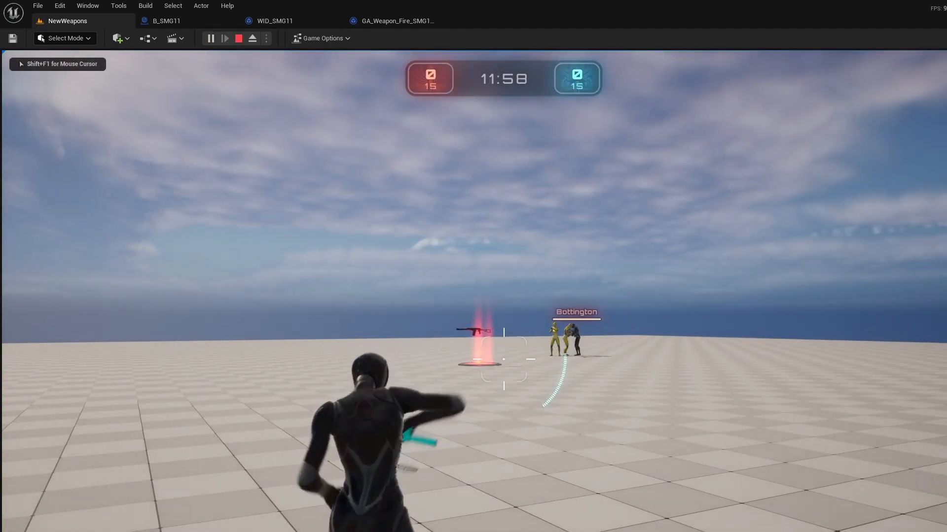
{"action": "right_click", "coordinate": [503, 360]}
{"action": "left_click", "coordinate": [504, 359]}
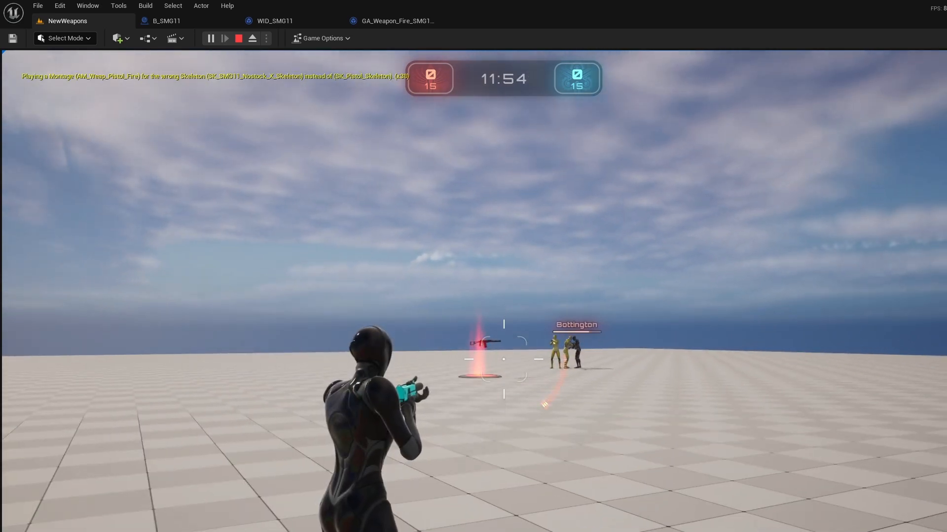
{"action": "key", "text": "Escape"}
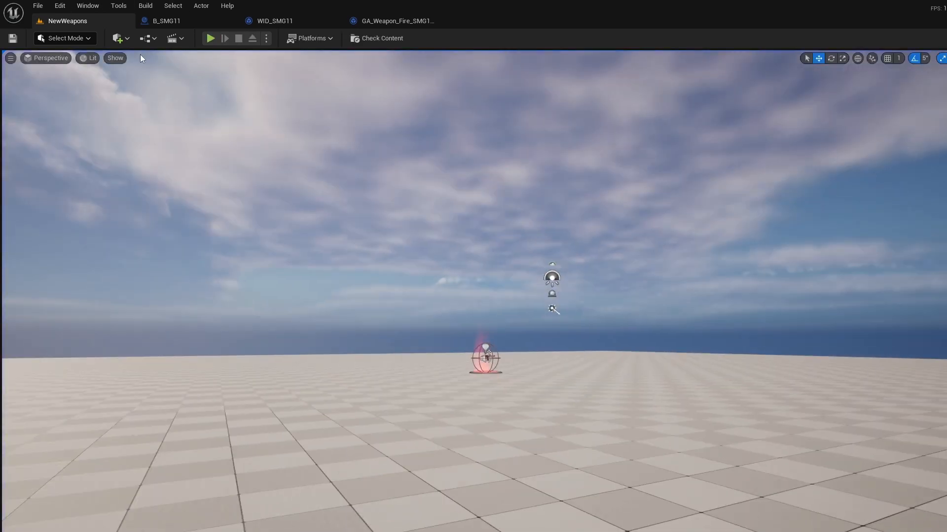
Set the fire ability's Offset GCN Z value to 15 and play-test NewWeapons by switching to the SMG11 and firing.
{"action": "left_click", "coordinate": [411, 26]}
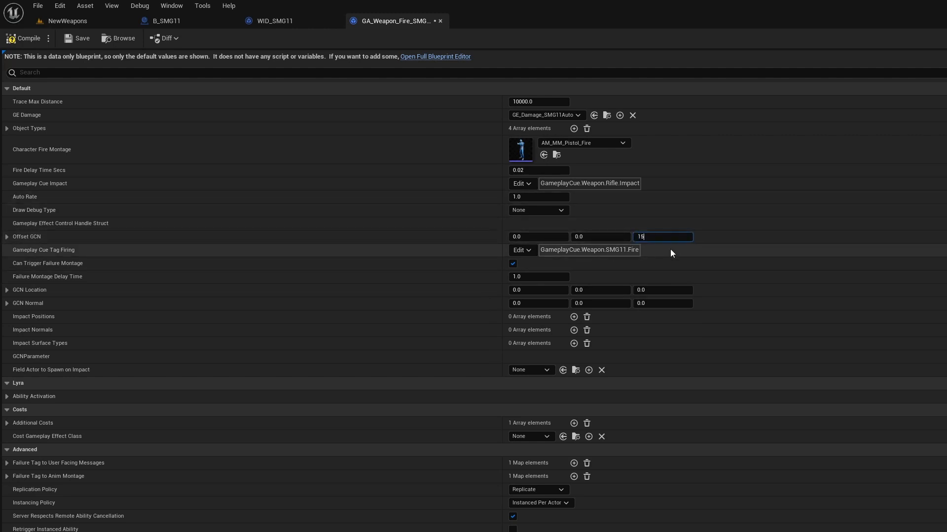
{"action": "key", "text": "Return"}
{"action": "left_click", "coordinate": [79, 22]}
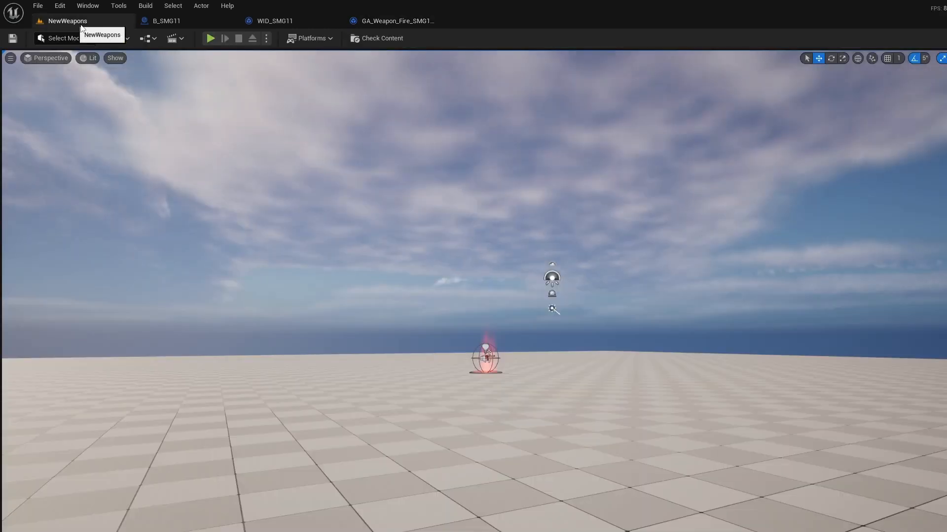
{"action": "left_click", "coordinate": [210, 39]}
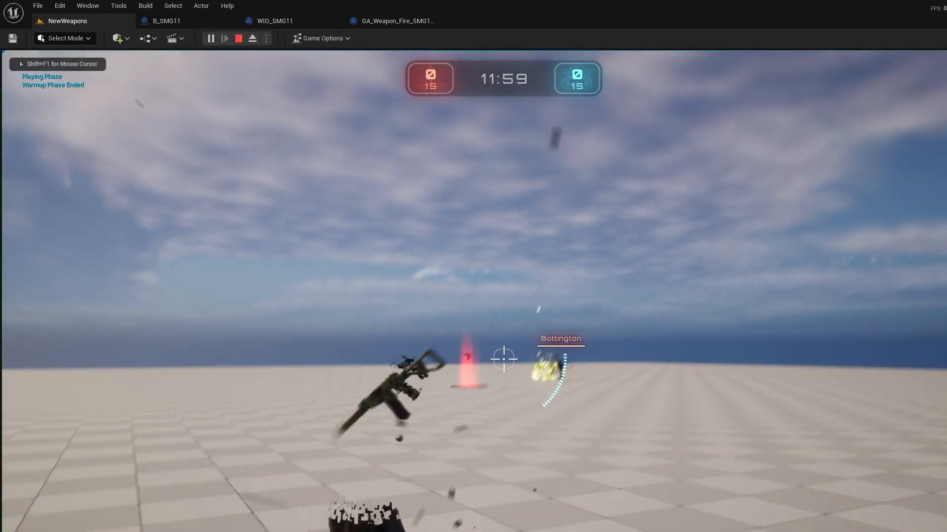
{"action": "key", "text": "2"}
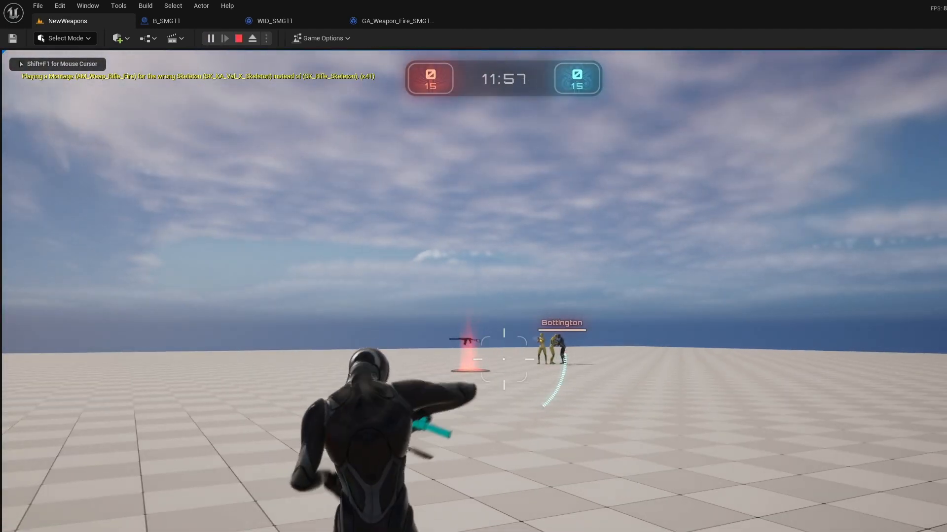
{"action": "left_click", "coordinate": [504, 359]}
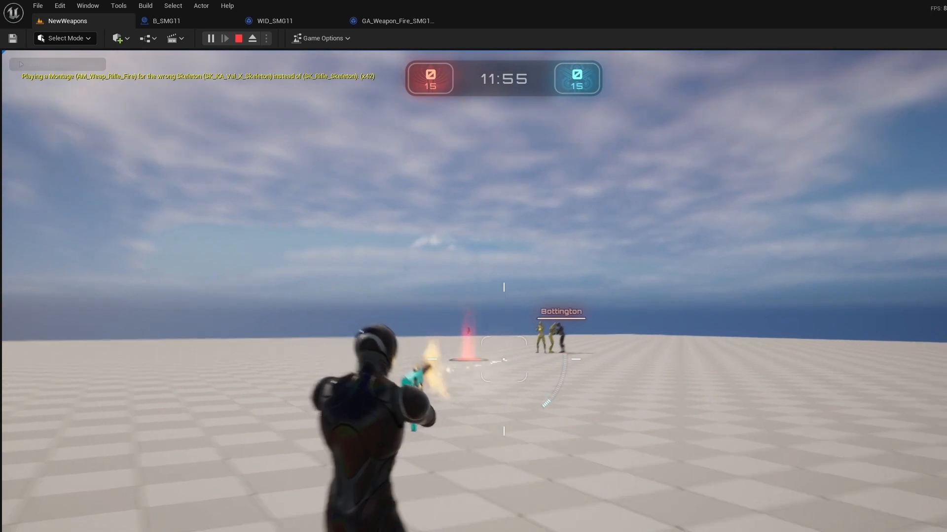
{"action": "key", "text": "Escape"}
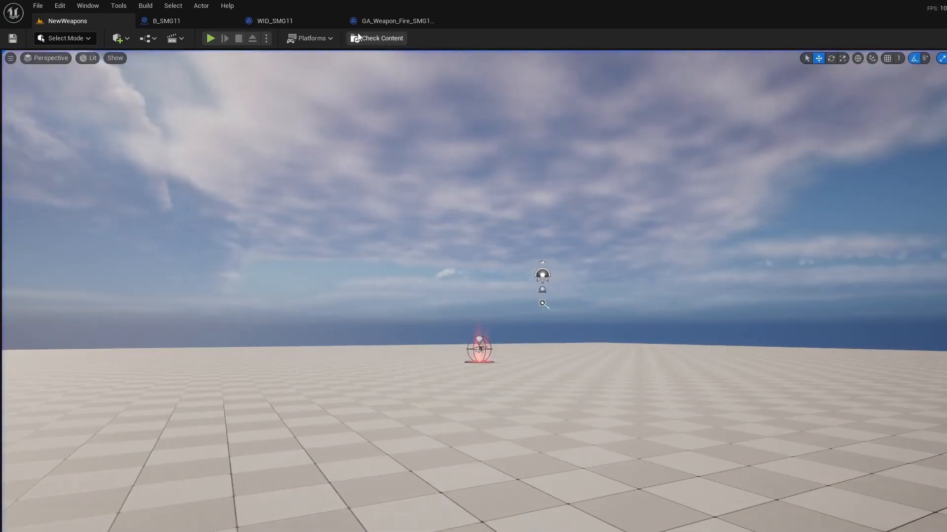
Set the Offset GCN Z value of the SMG11 fire ability to -18.
{"action": "left_click", "coordinate": [395, 21]}
{"action": "left_click", "coordinate": [649, 237]}
{"action": "type", "text": "-"}
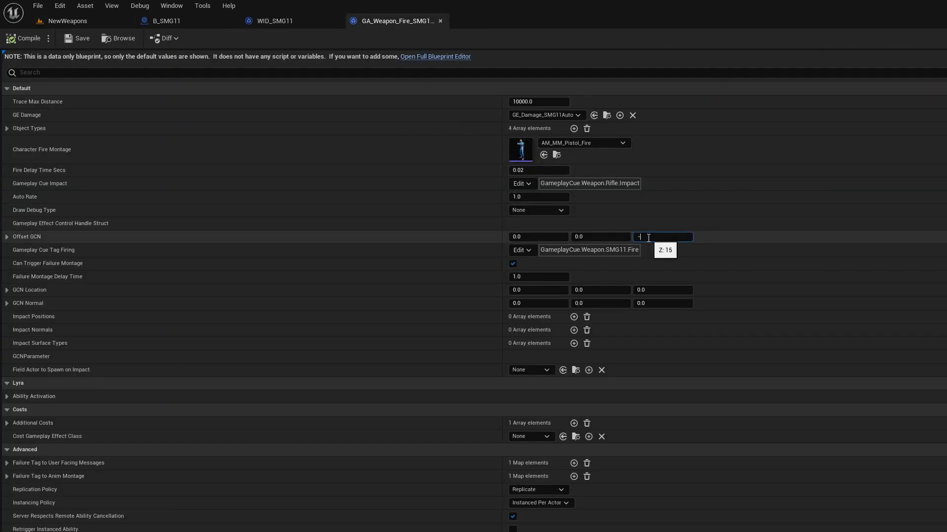
{"action": "type", "text": "18"}
{"action": "key", "text": "Return"}
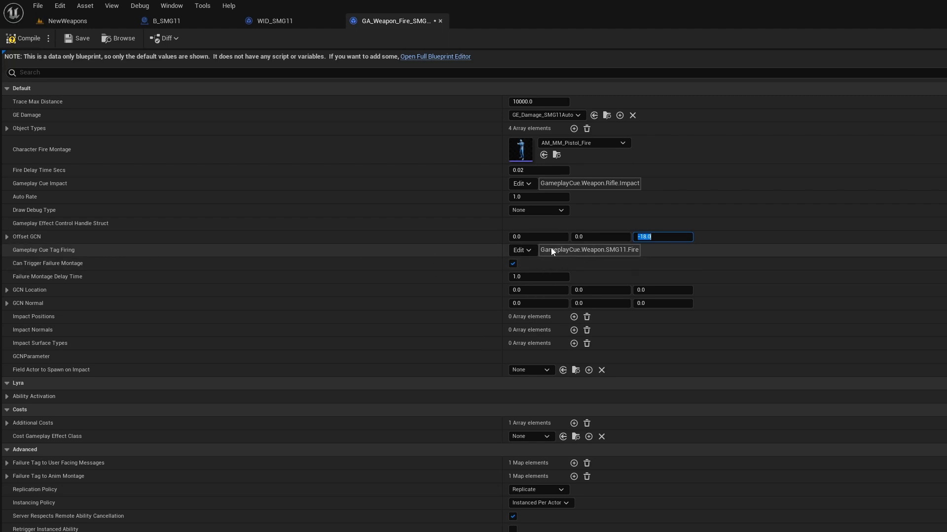
Examine the SMG11 fire ability's Offset GCN, Ability Activation, Costs, Advanced and Tags settings.
{"action": "left_click", "coordinate": [151, 253]}
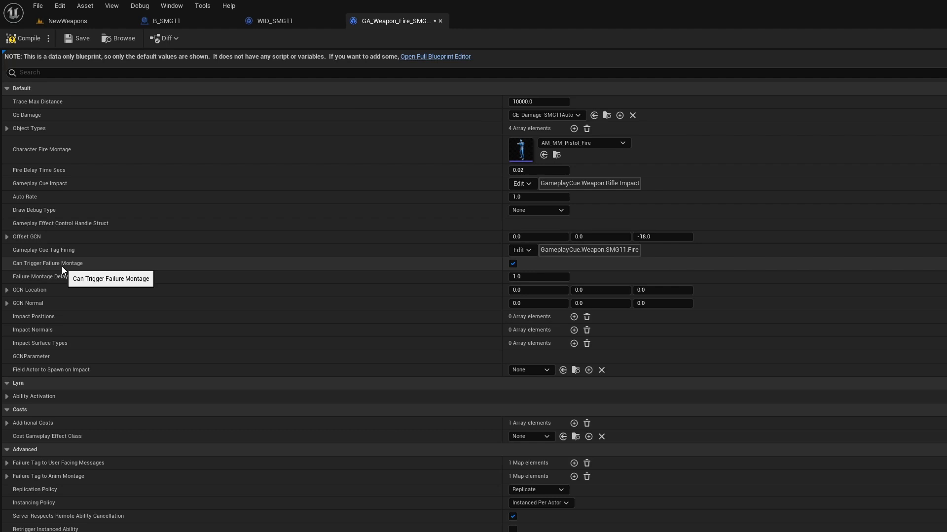
{"action": "left_click", "coordinate": [7, 238]}
{"action": "left_click", "coordinate": [7, 237]}
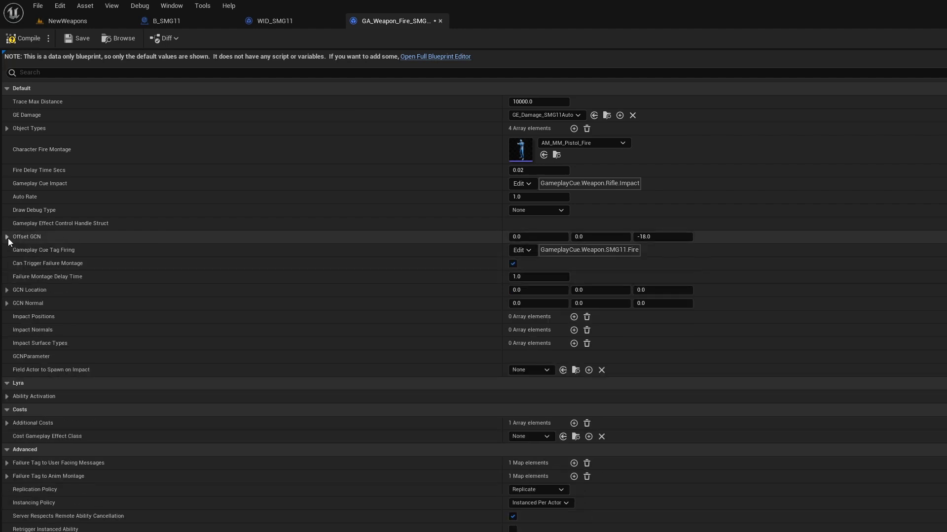
{"action": "scroll", "coordinate": [157, 330], "scroll_direction": "down", "scroll_amount": 4}
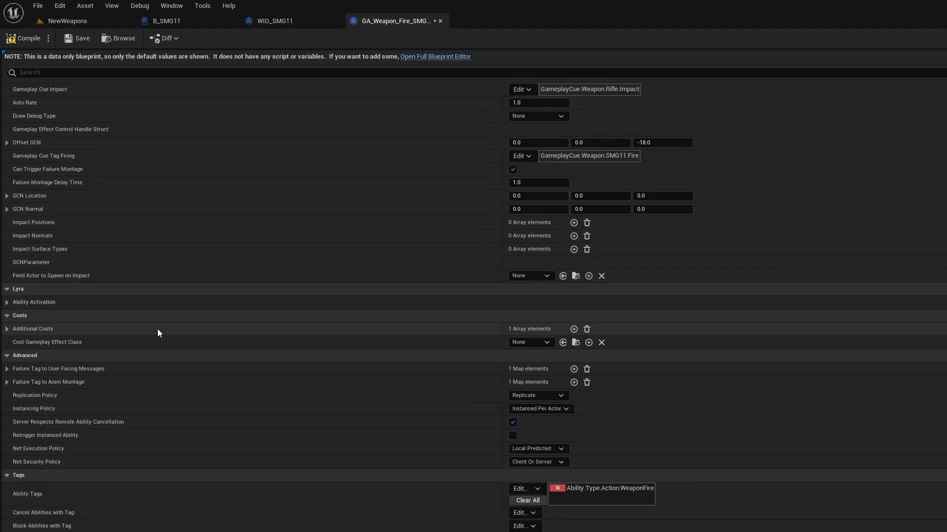
{"action": "left_click", "coordinate": [7, 302]}
{"action": "left_click", "coordinate": [7, 302]}
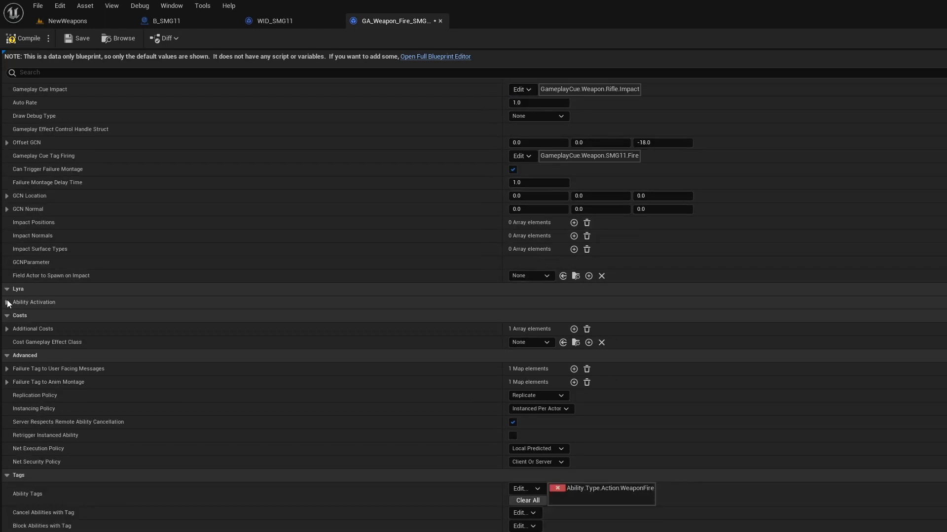
{"action": "scroll", "coordinate": [159, 318], "scroll_direction": "down", "scroll_amount": 3}
{"action": "scroll", "coordinate": [158, 319], "scroll_direction": "down", "scroll_amount": 1}
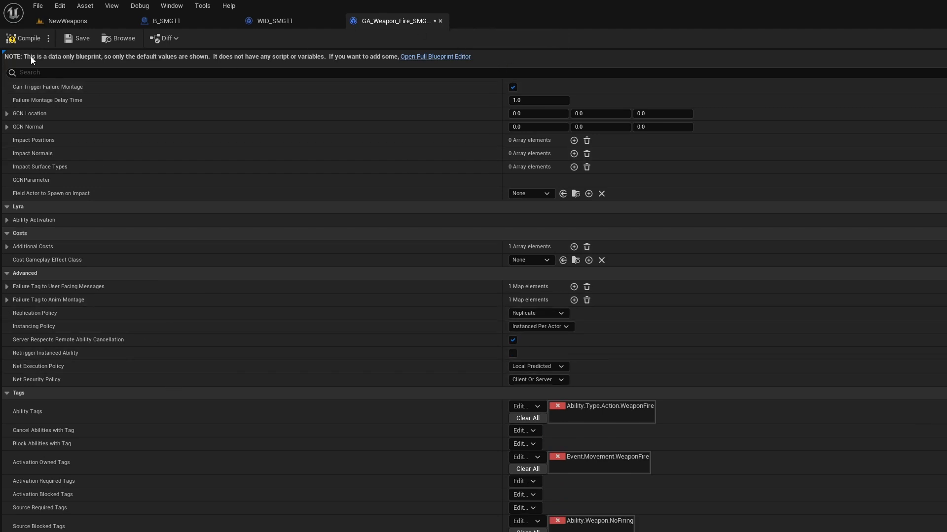
Close the SMG11 fire ability and WID_SMG11, and bring up the ShooterCore Weapons/SMG11 folder.
{"action": "left_click", "coordinate": [439, 21]}
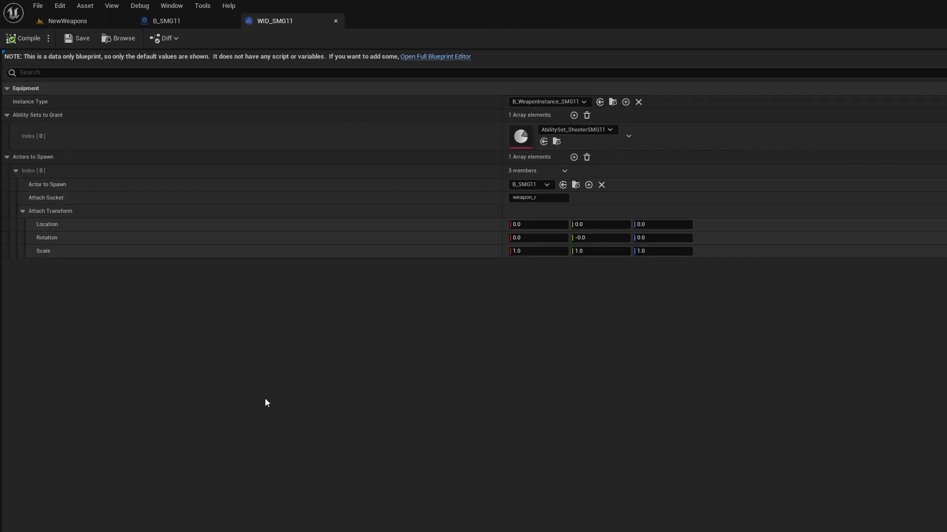
{"action": "left_click", "coordinate": [335, 20]}
{"action": "key", "text": "ctrl+space"}
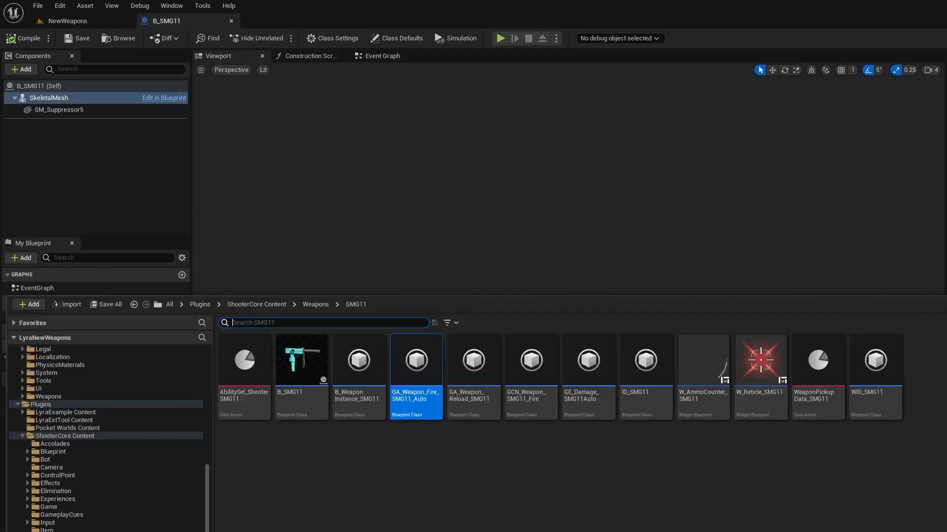
Open GE_Damage_SMG11Auto and WID_SMG11 in turn to check their damage tags and equipment settings, closing each one.
{"action": "left_click", "coordinate": [529, 459]}
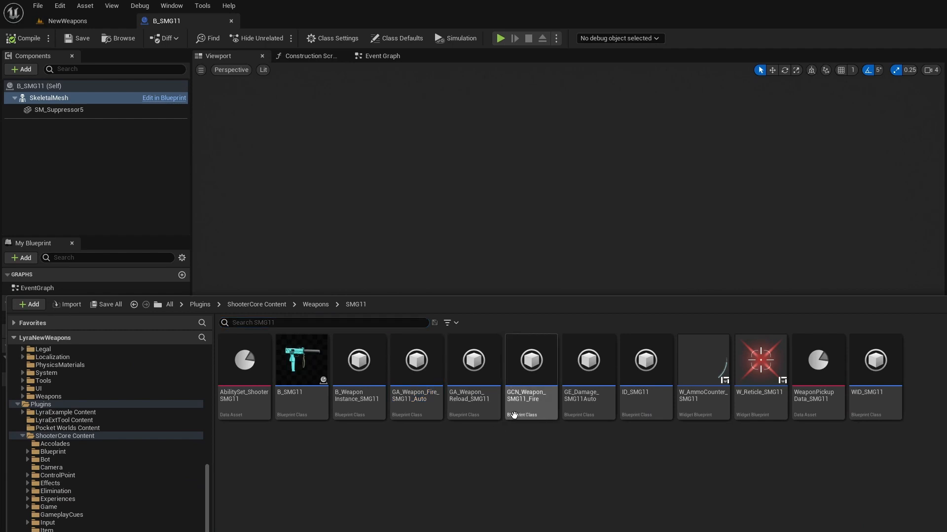
{"action": "double_click", "coordinate": [596, 416]}
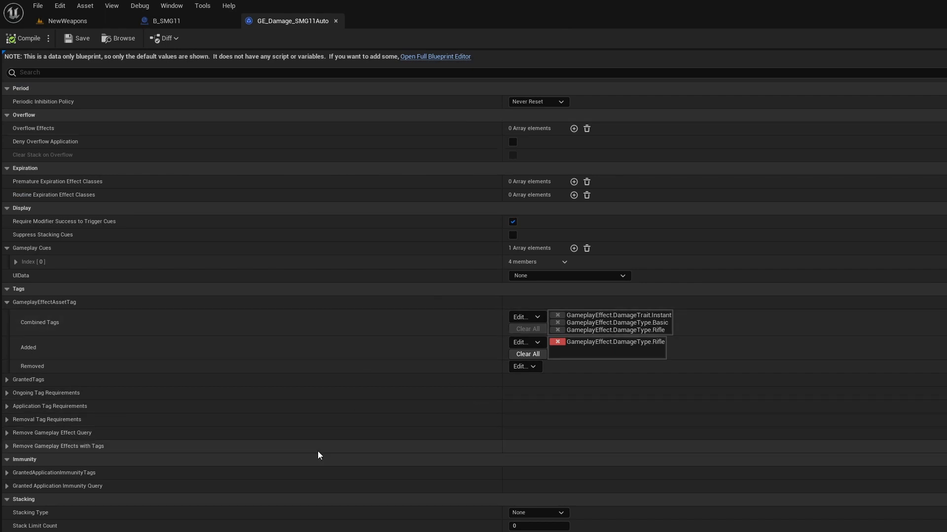
{"action": "left_click", "coordinate": [336, 22]}
{"action": "key", "text": "ctrl+space"}
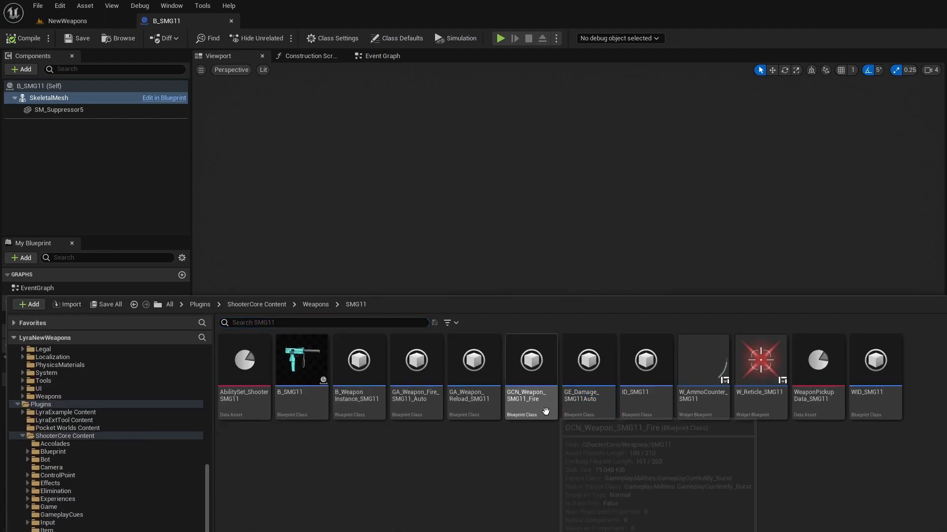
{"action": "double_click", "coordinate": [857, 387]}
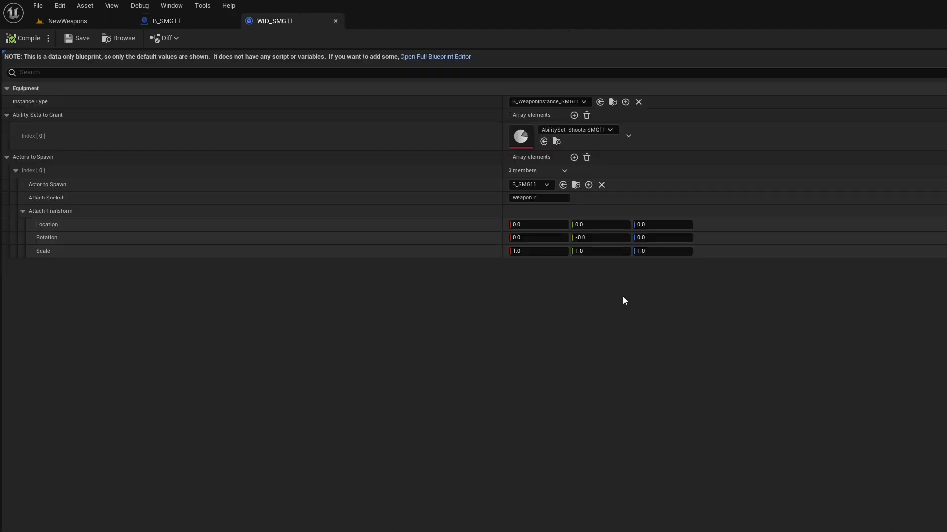
{"action": "left_click", "coordinate": [336, 21]}
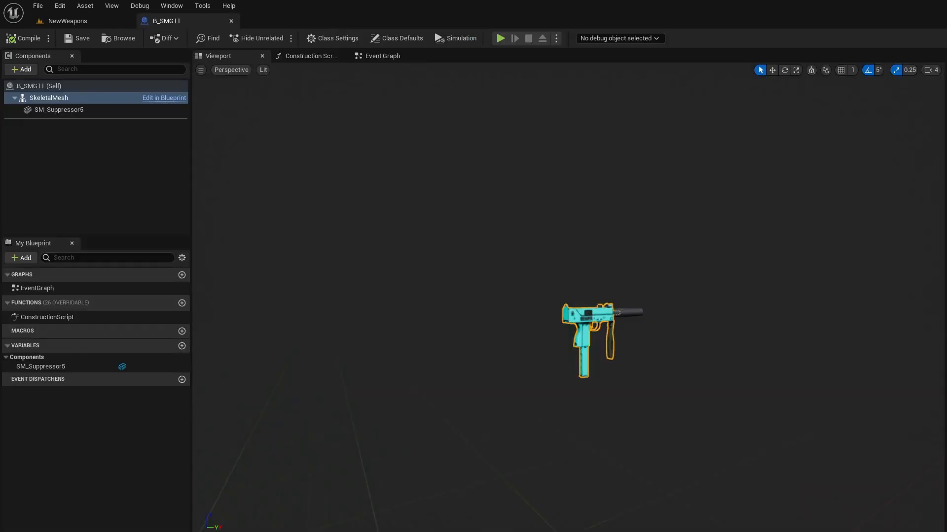
Open ID_SMG11 to review its display name, quick bar icon and initial item stats, and close it.
{"action": "key", "text": "ctrl+space"}
{"action": "double_click", "coordinate": [641, 375]}
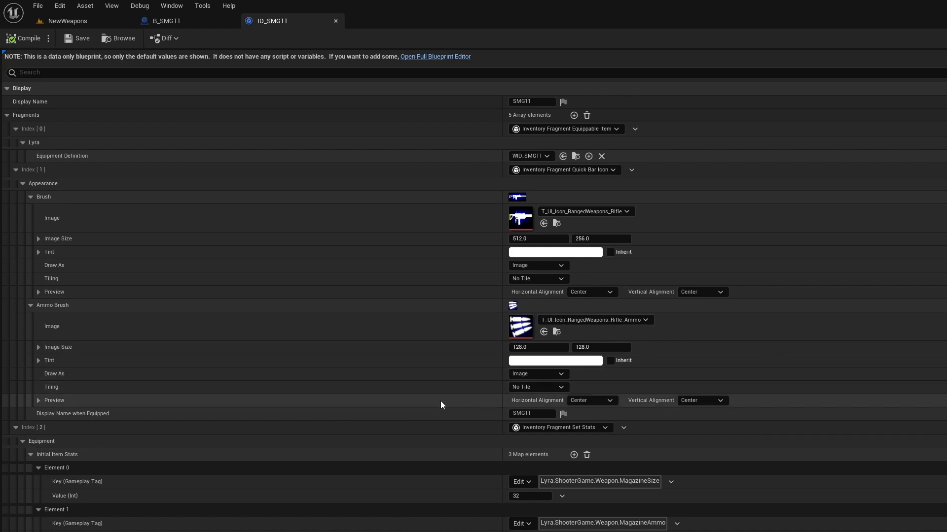
{"action": "scroll", "coordinate": [419, 433], "scroll_direction": "down", "scroll_amount": 1}
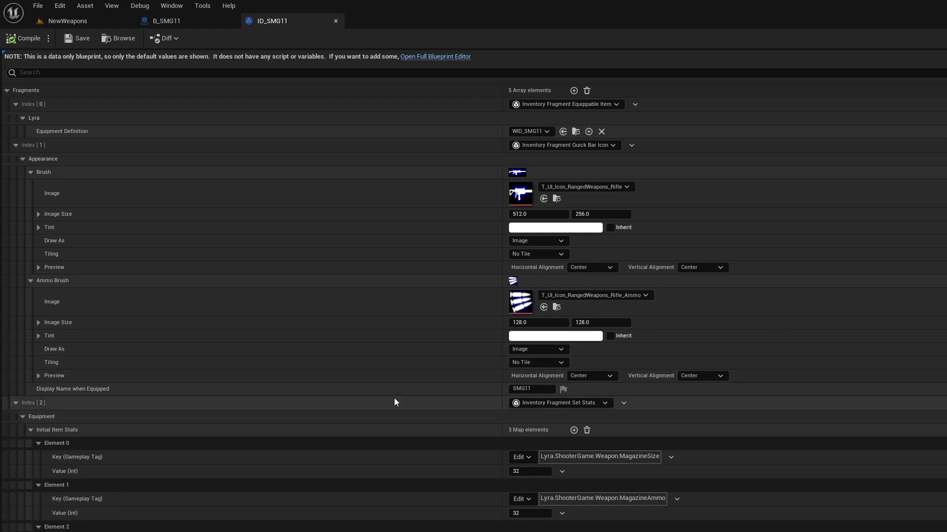
{"action": "scroll", "coordinate": [373, 359], "scroll_direction": "up", "scroll_amount": 1}
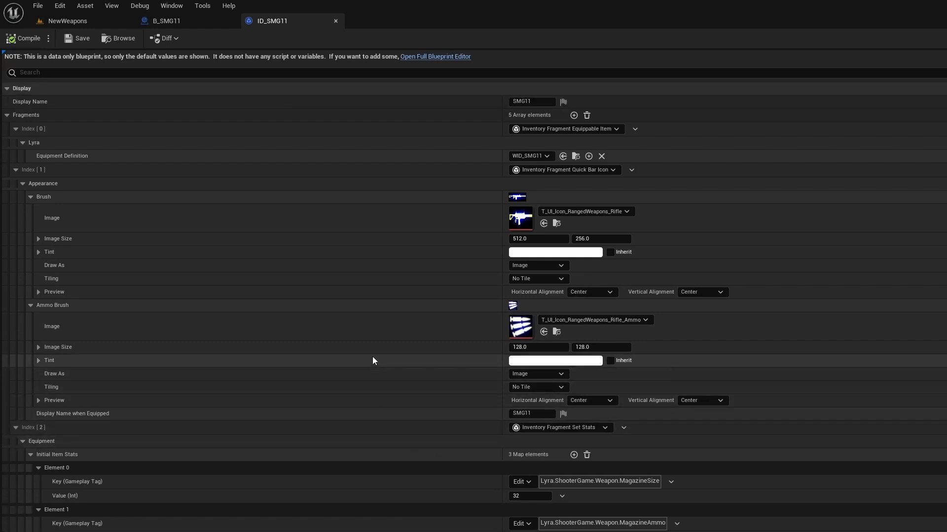
{"action": "left_click", "coordinate": [335, 20]}
{"action": "key", "text": "ctrl+space"}
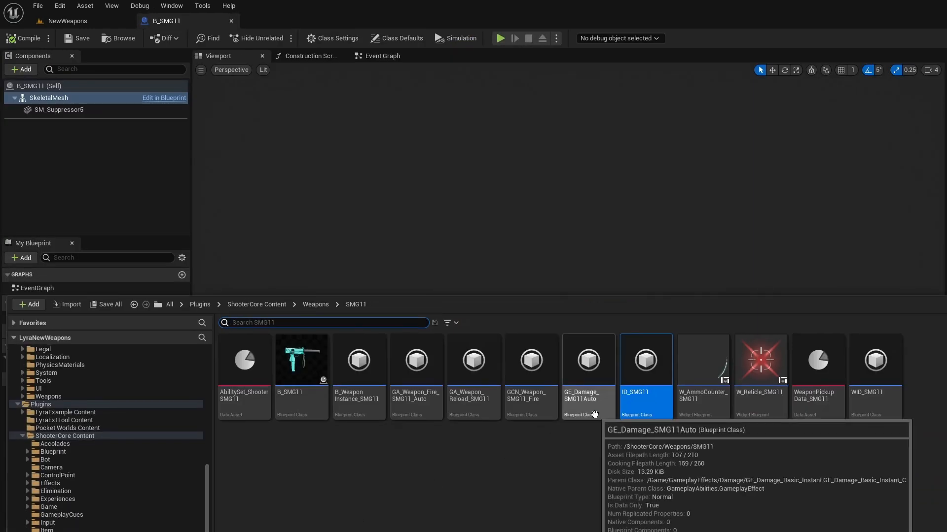
Review the tags, stacking and execution settings of GE_Damage_SMG11Auto, and close it.
{"action": "double_click", "coordinate": [589, 385]}
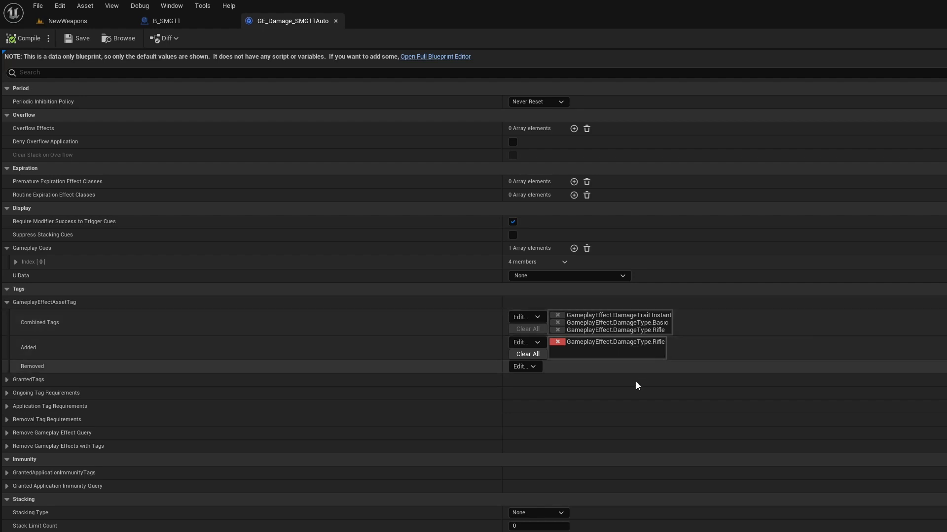
{"action": "scroll", "coordinate": [599, 477], "scroll_direction": "down", "scroll_amount": 5}
{"action": "scroll", "coordinate": [599, 477], "scroll_direction": "down", "scroll_amount": 3}
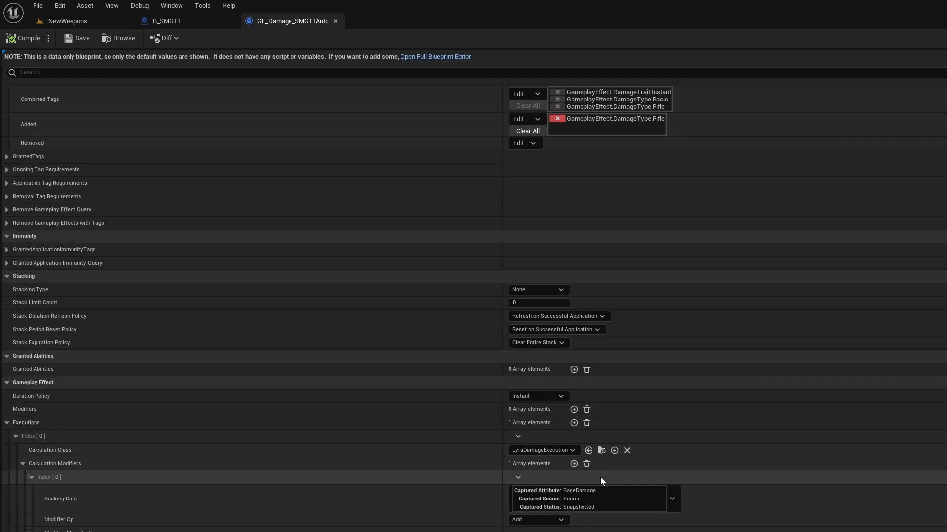
{"action": "scroll", "coordinate": [493, 527], "scroll_direction": "up", "scroll_amount": 1}
{"action": "scroll", "coordinate": [493, 528], "scroll_direction": "up", "scroll_amount": 6}
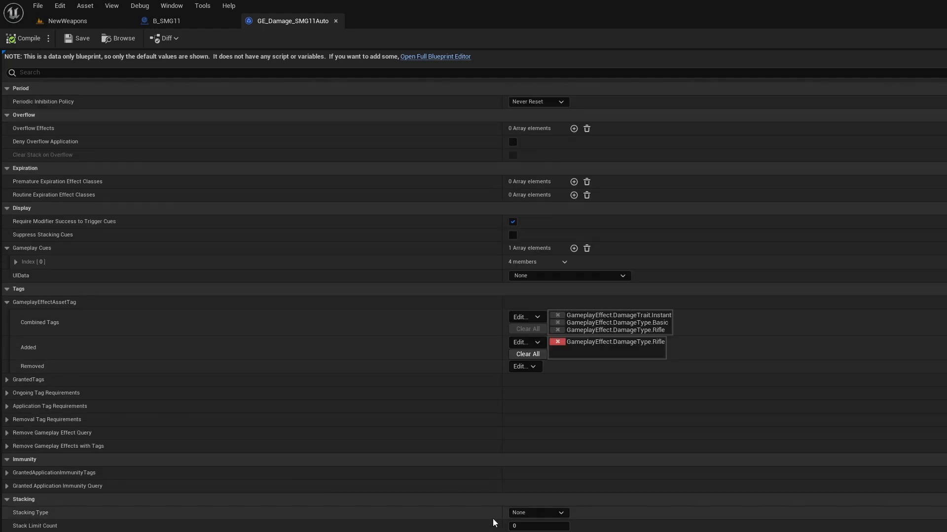
{"action": "left_click", "coordinate": [336, 21]}
{"action": "key", "text": "ctrl+space"}
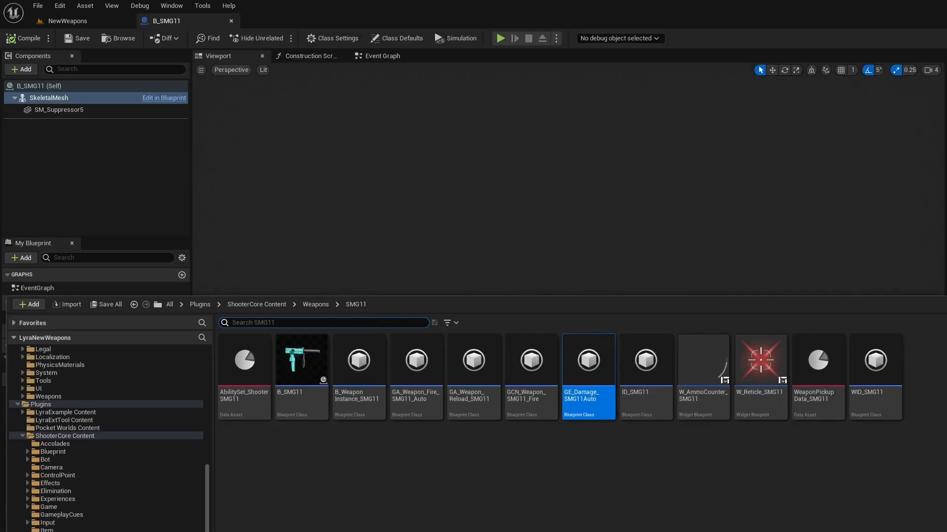
Open GCN_Weapon_SMG11_Fire and inspect the first Burst Particles entry under its Burst Effects.
{"action": "double_click", "coordinate": [515, 410]}
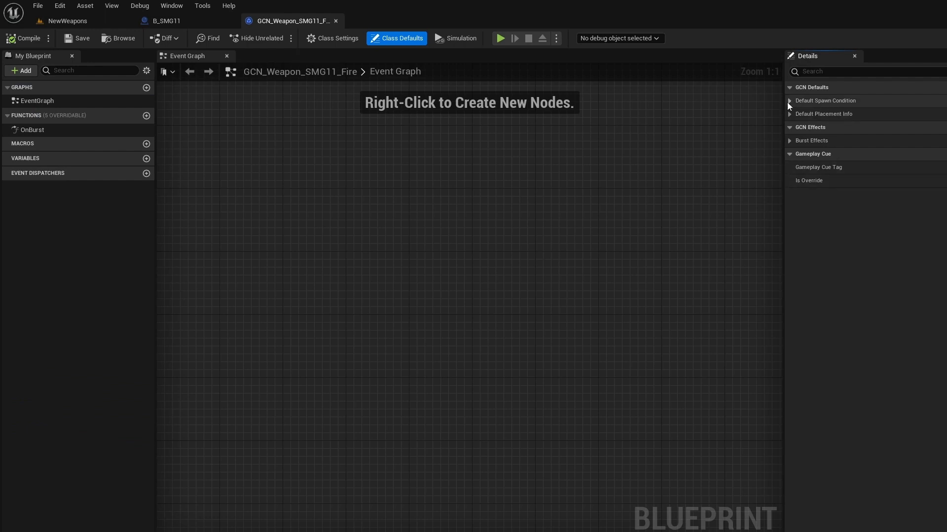
{"action": "left_click", "coordinate": [789, 142]}
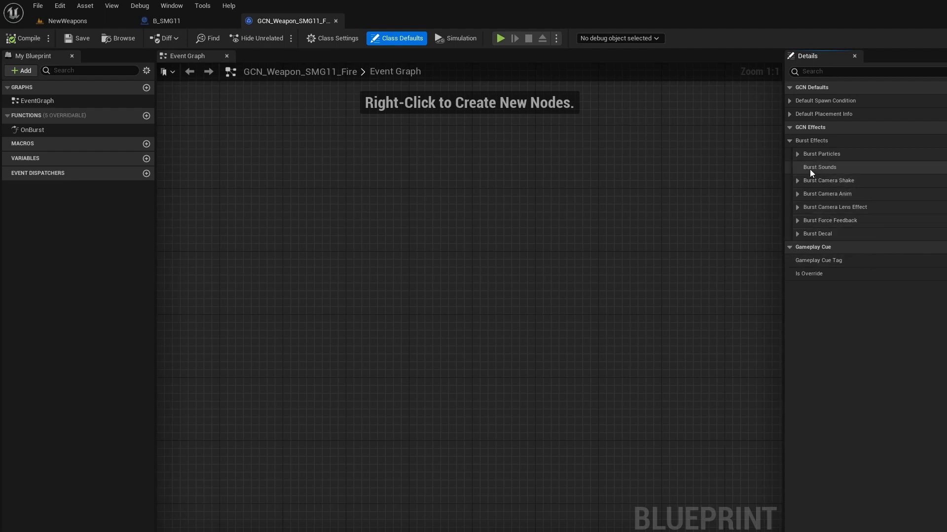
{"action": "left_click", "coordinate": [797, 155]}
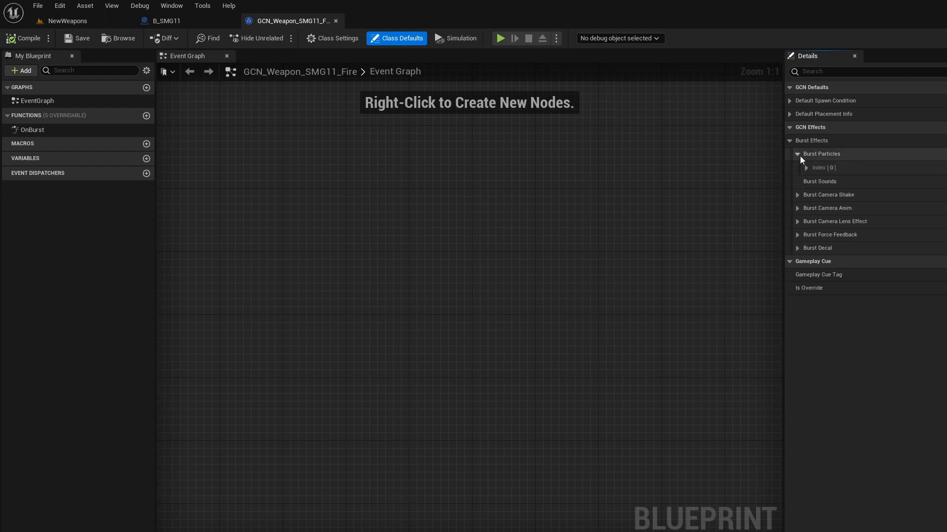
{"action": "left_click", "coordinate": [806, 167]}
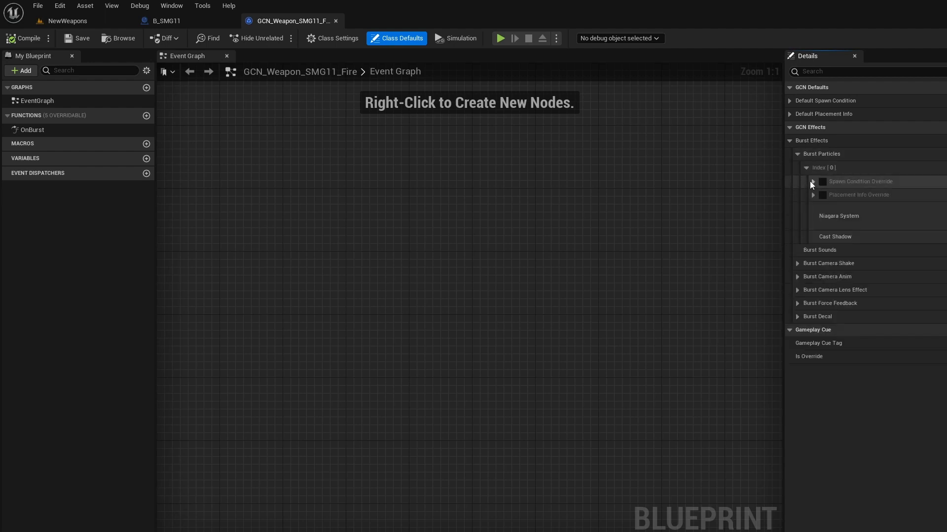
{"action": "left_click", "coordinate": [813, 182]}
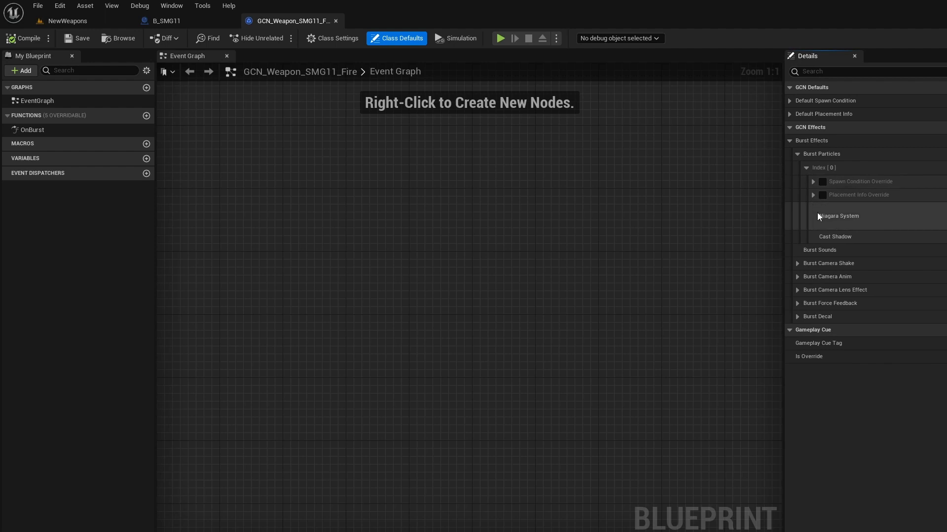
{"action": "left_click", "coordinate": [813, 182]}
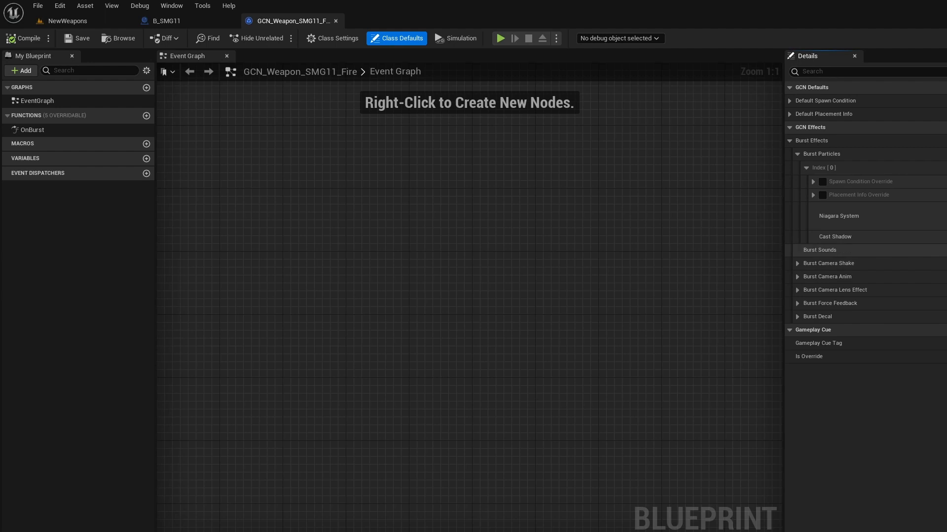
Add a Burst Sounds entry with Spawn Condition Override enabled to GCN_Weapon_SMG11_Fire, and compile and close the blueprint.
{"action": "left_click", "coordinate": [797, 250]}
{"action": "left_click", "coordinate": [805, 265]}
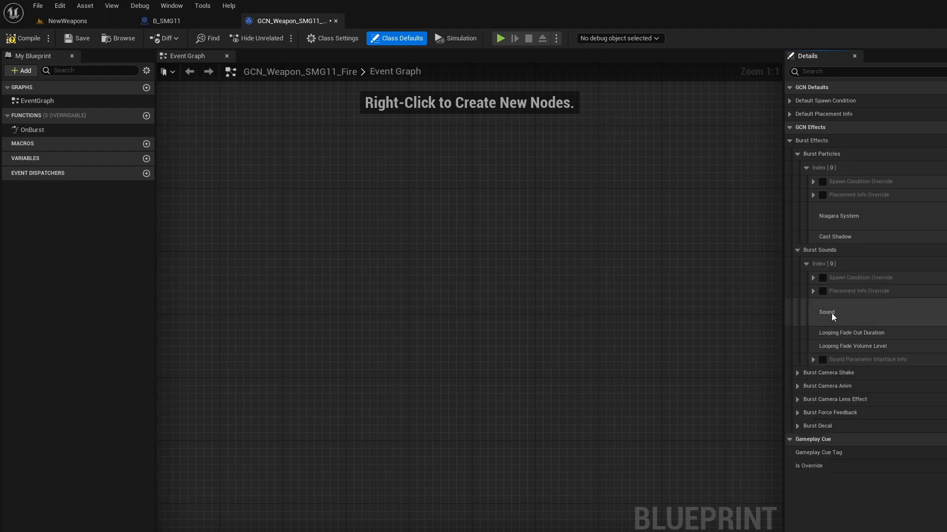
{"action": "left_click", "coordinate": [823, 278]}
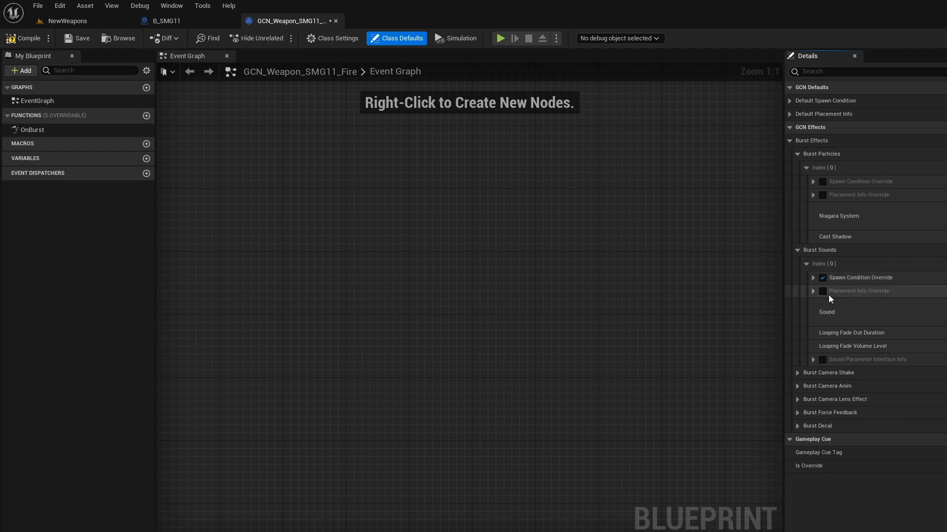
{"action": "left_click", "coordinate": [824, 292]}
{"action": "left_click", "coordinate": [823, 294]}
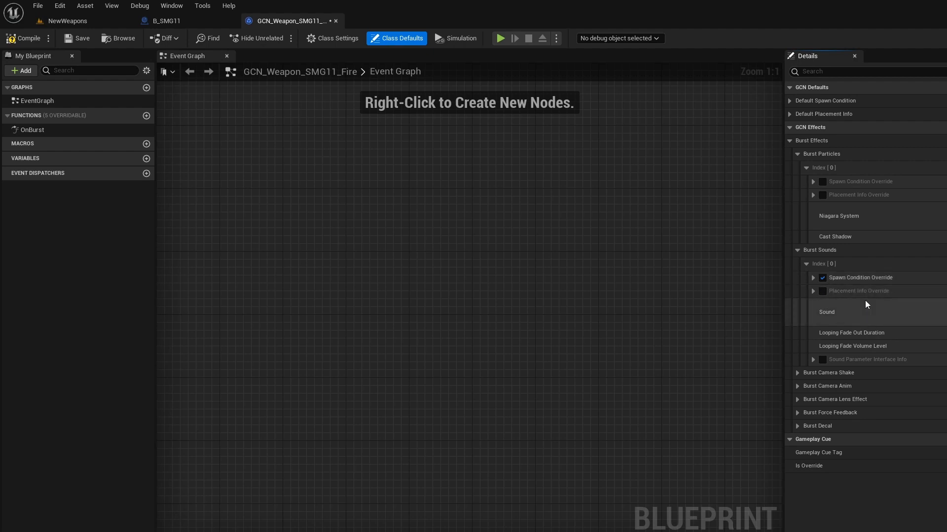
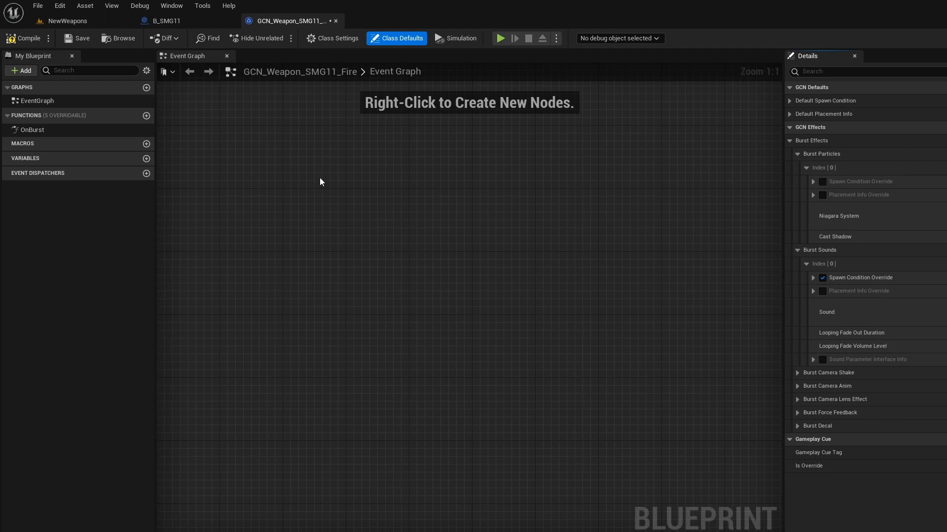
{"action": "left_click", "coordinate": [23, 38]}
{"action": "left_click", "coordinate": [336, 21]}
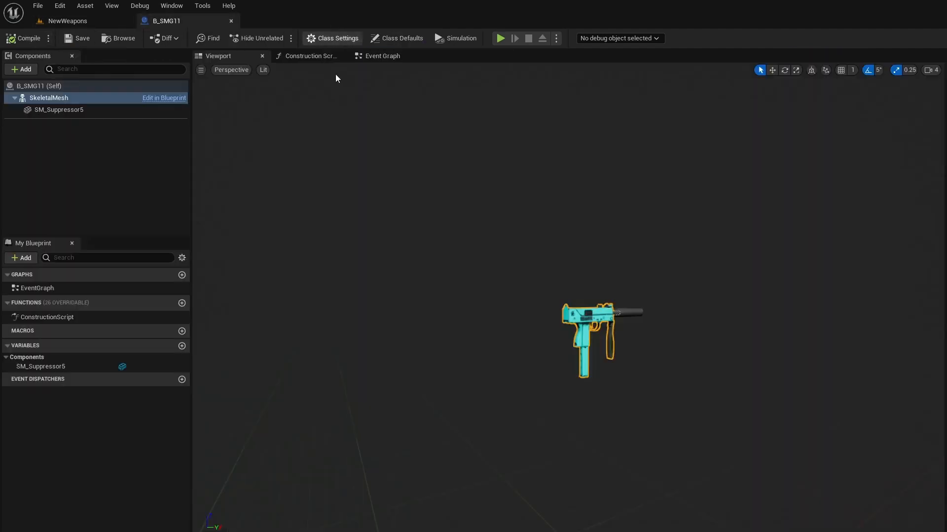
Open GA_Weapon_Fire_SMG11_Auto to recheck its Offset GCN, gameplay cue, cost and tag settings, and close it.
{"action": "key", "text": "ctrl+space"}
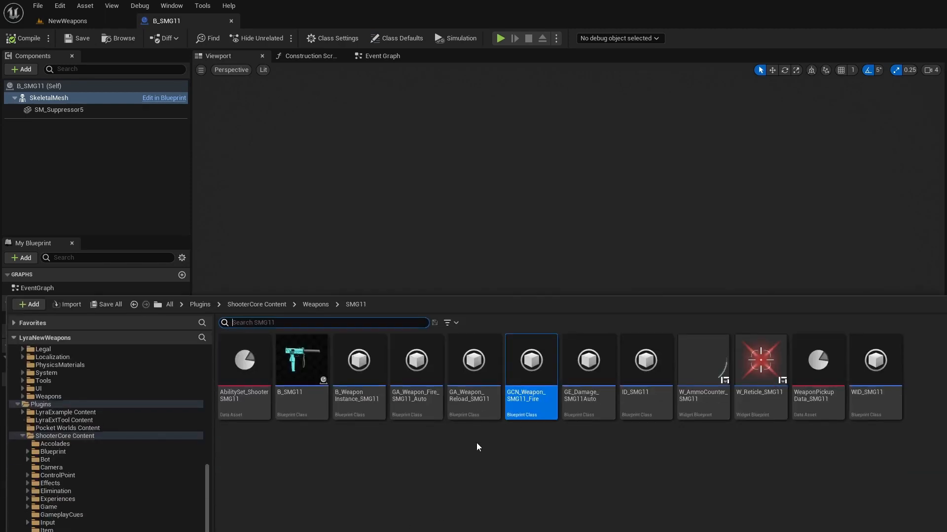
{"action": "double_click", "coordinate": [417, 400]}
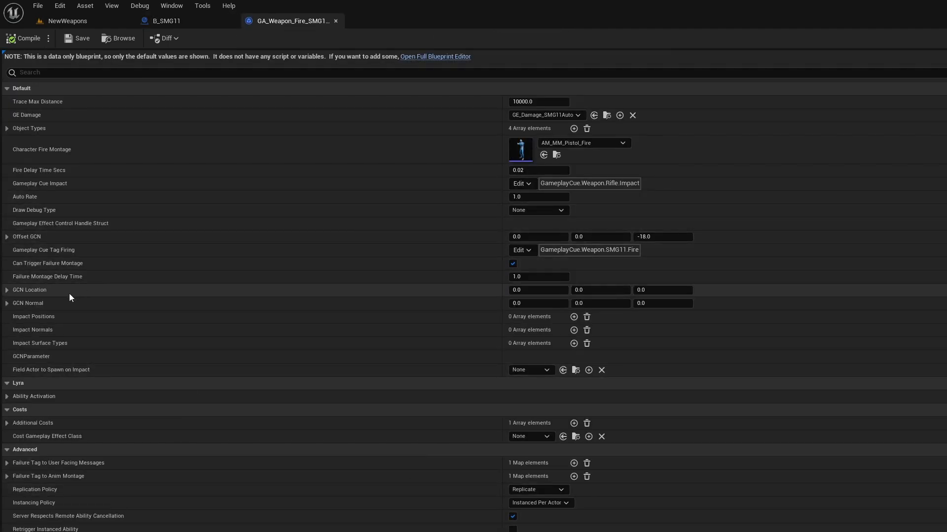
{"action": "scroll", "coordinate": [68, 332], "scroll_direction": "down", "scroll_amount": 8}
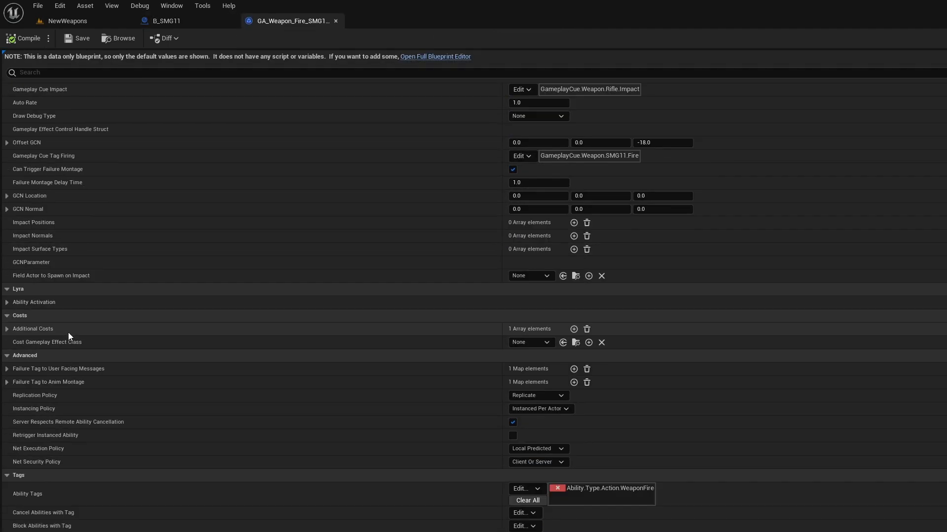
{"action": "scroll", "coordinate": [68, 335], "scroll_direction": "up", "scroll_amount": 8}
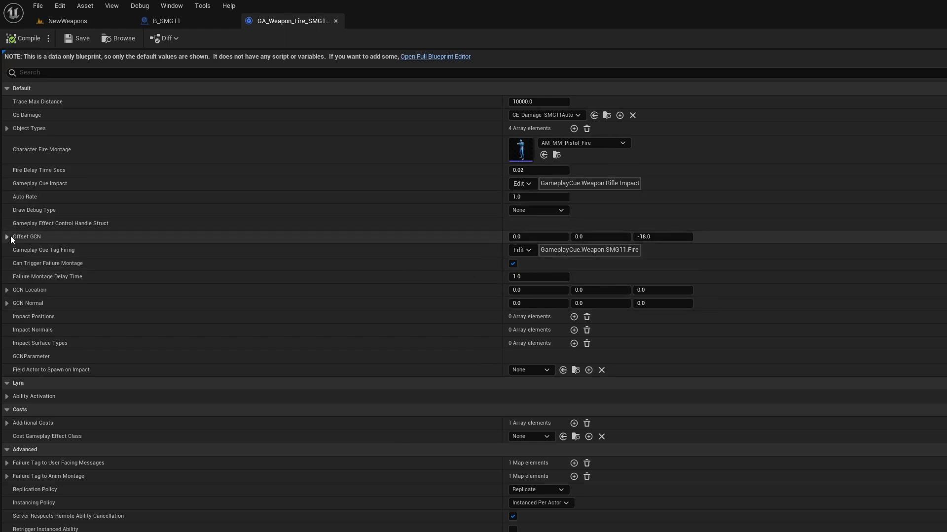
{"action": "left_click", "coordinate": [335, 21]}
{"action": "key", "text": "ctrl+space"}
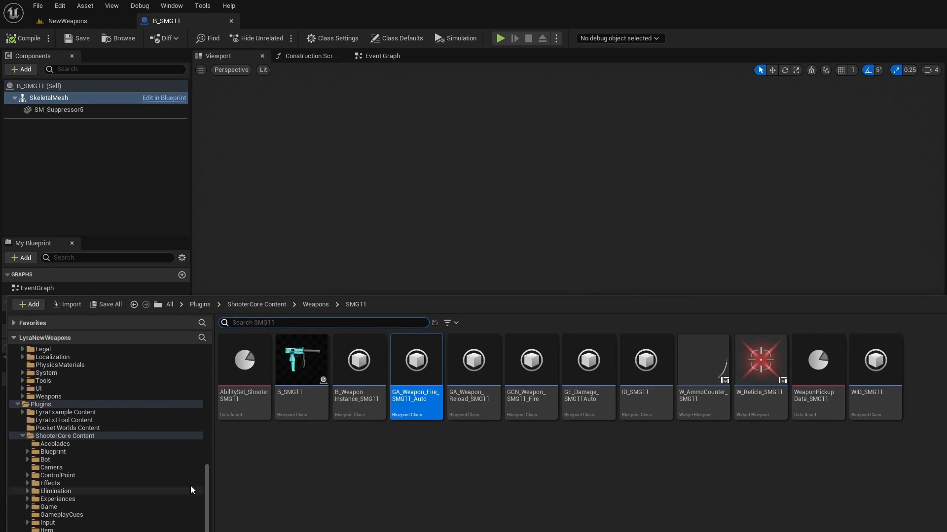
Open B_WeaponInstance_SMG11 and inspect the first Layer Rules entry of both its equipped and unequipped anim sets.
{"action": "left_click", "coordinate": [294, 409]}
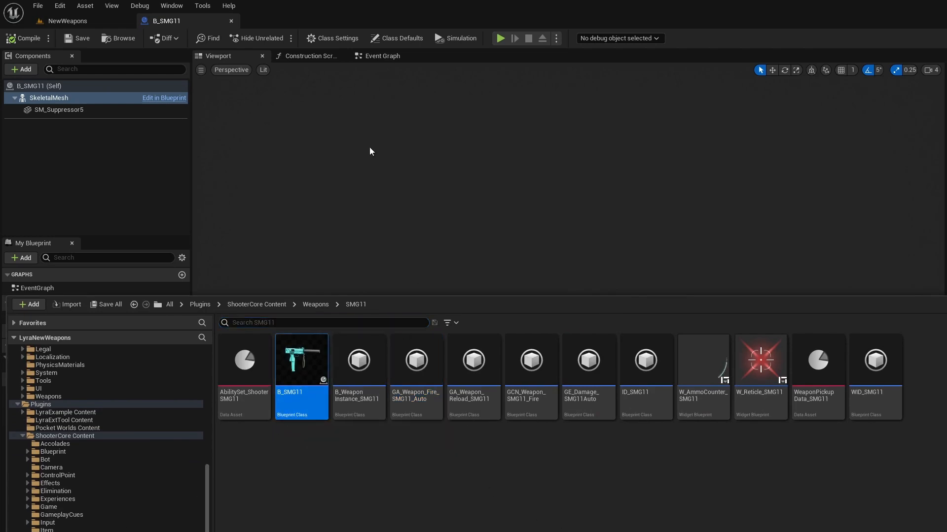
{"action": "key", "text": "ctrl+space"}
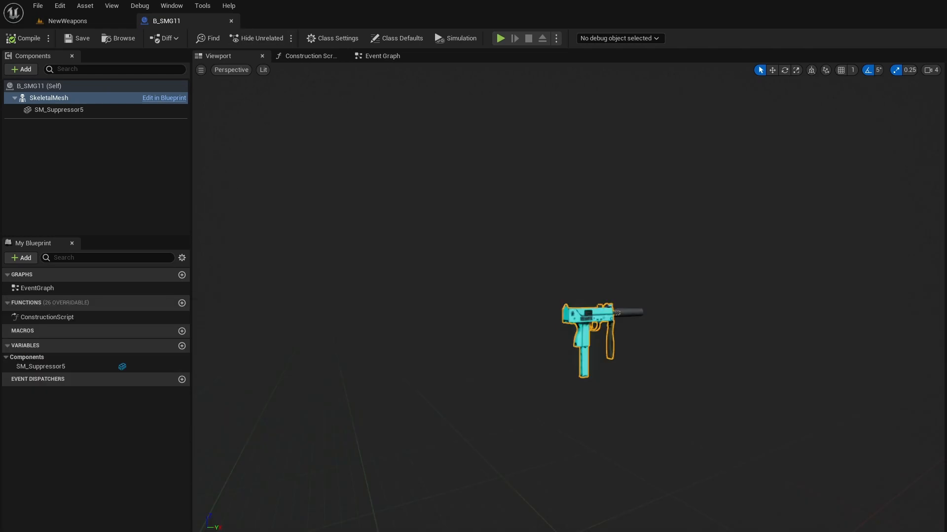
{"action": "key", "text": "ctrl+space"}
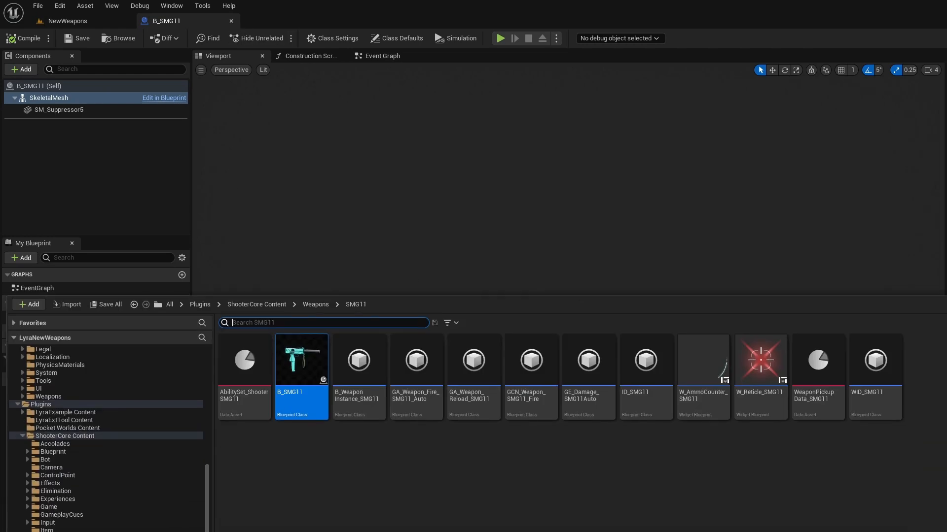
{"action": "double_click", "coordinate": [370, 417]}
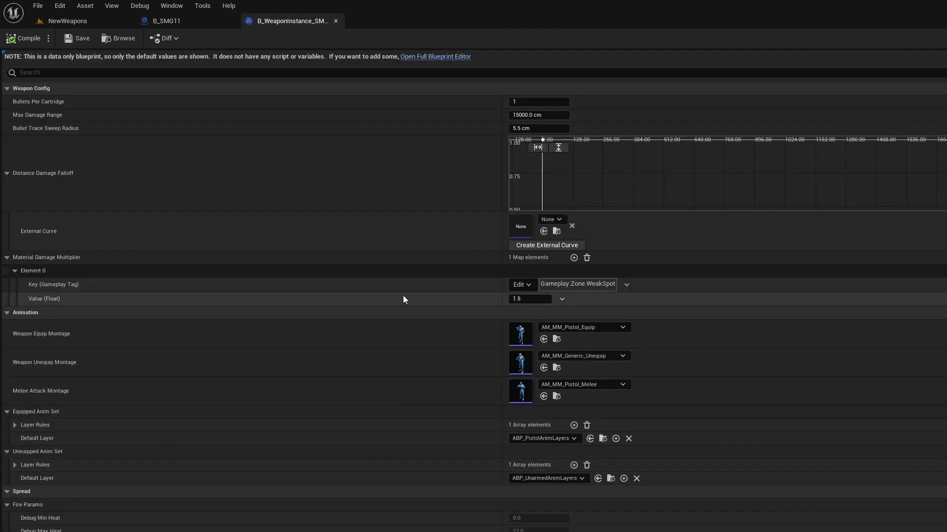
{"action": "scroll", "coordinate": [406, 299], "scroll_direction": "down", "scroll_amount": 1}
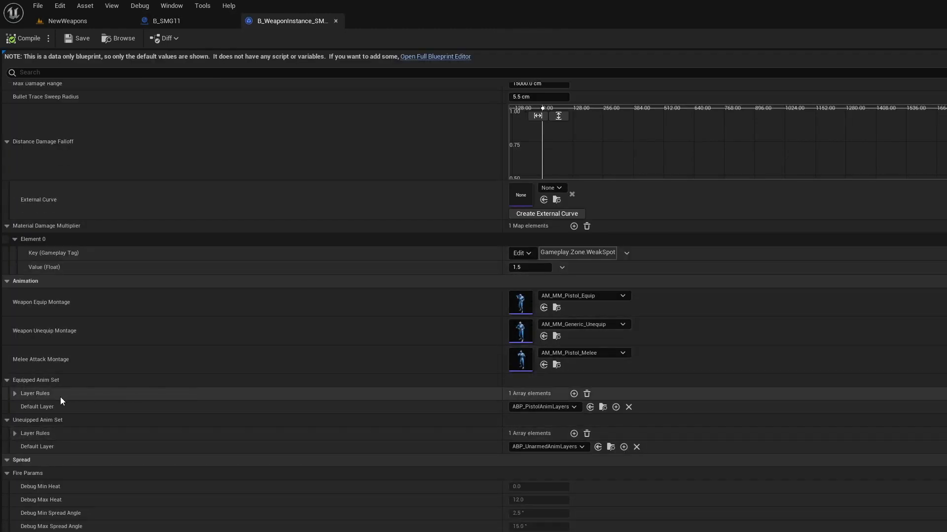
{"action": "left_click", "coordinate": [14, 394]}
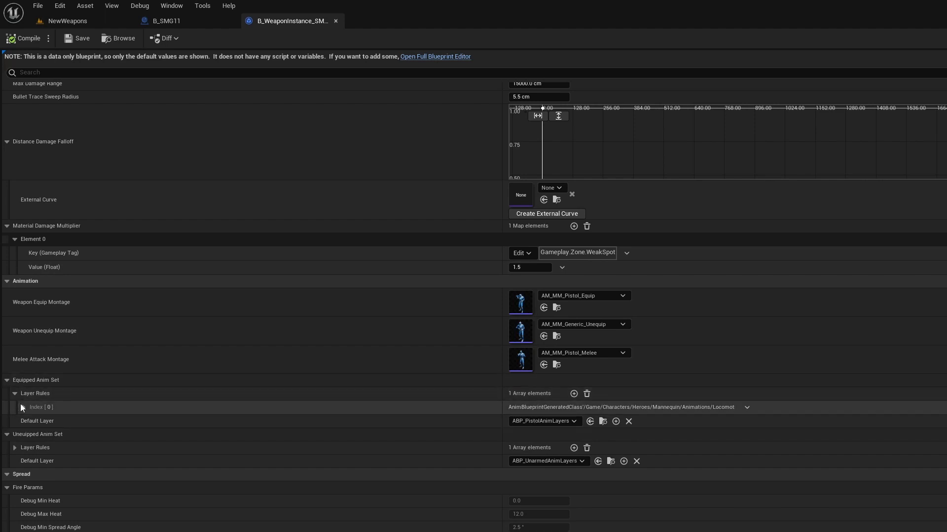
{"action": "left_click", "coordinate": [24, 409]}
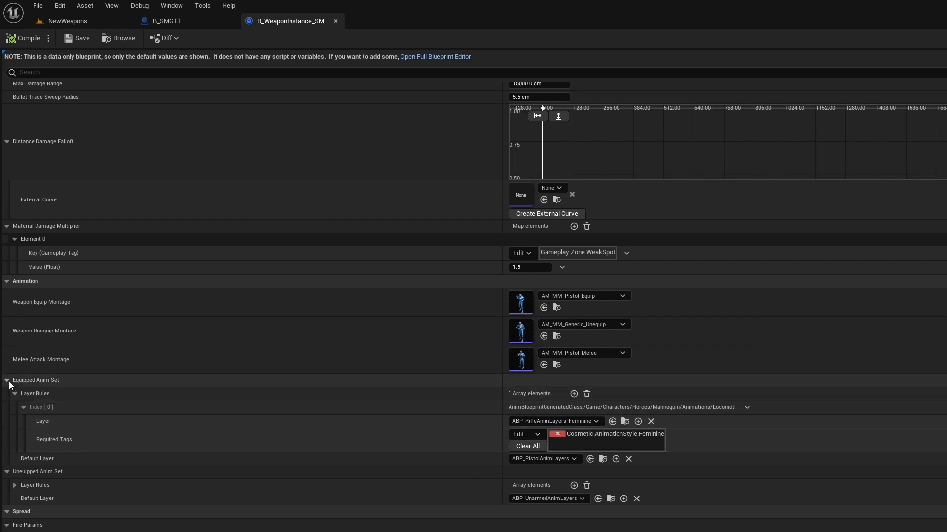
{"action": "scroll", "coordinate": [387, 272], "scroll_direction": "up", "scroll_amount": 2}
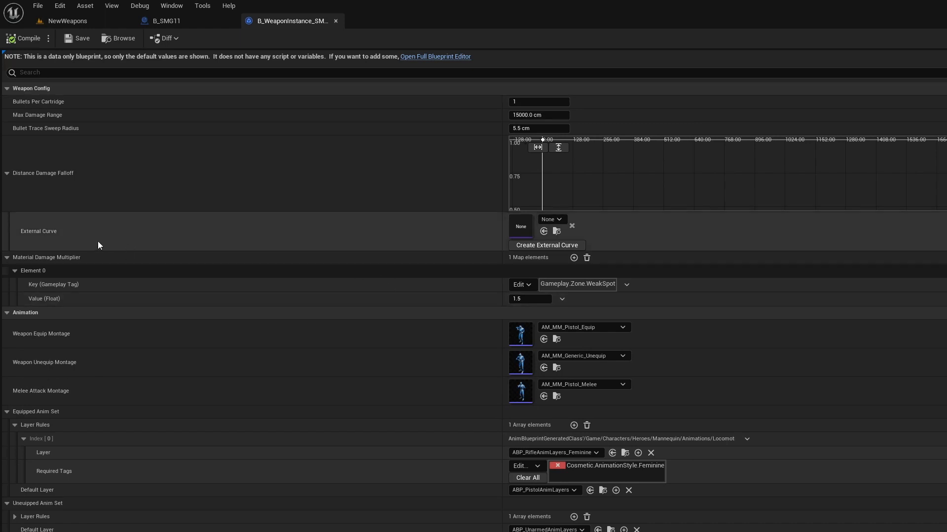
{"action": "scroll", "coordinate": [126, 345], "scroll_direction": "down", "scroll_amount": 4}
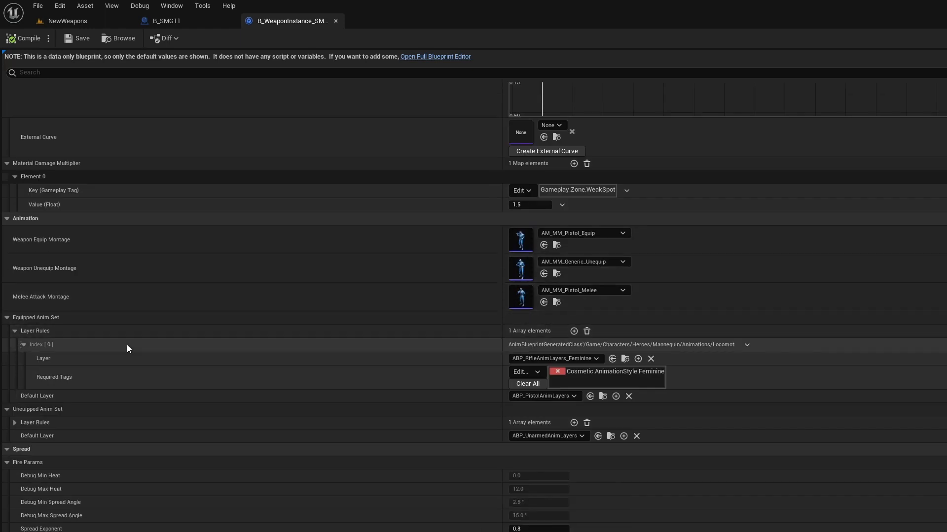
{"action": "left_click", "coordinate": [17, 424]}
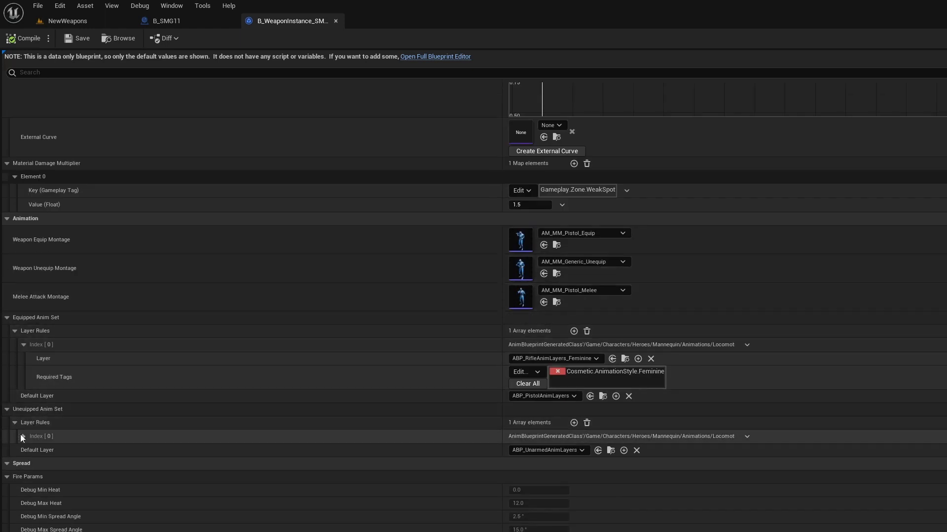
{"action": "left_click", "coordinate": [22, 437]}
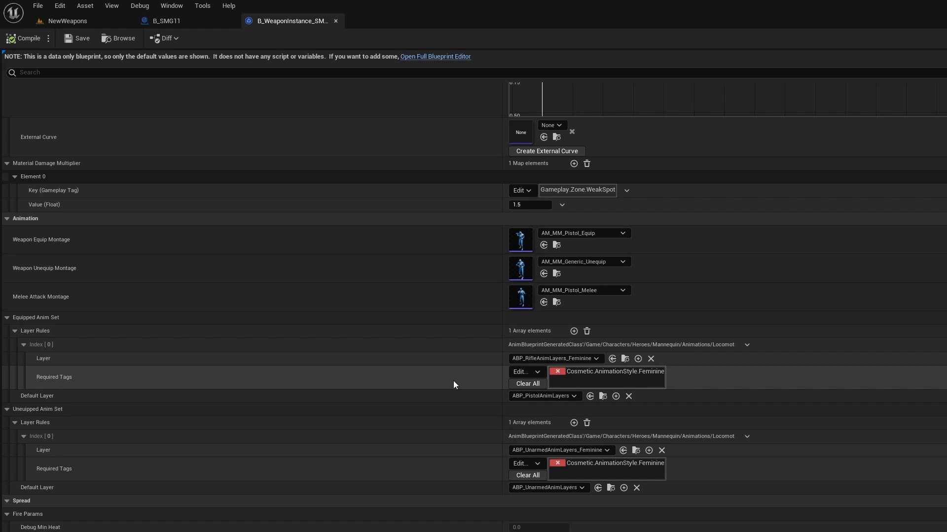
Set the layer in the Equipped Anim Set's first layer rule to ABP_PistolAnimLayers_Feminine.
{"action": "left_click", "coordinate": [598, 359]}
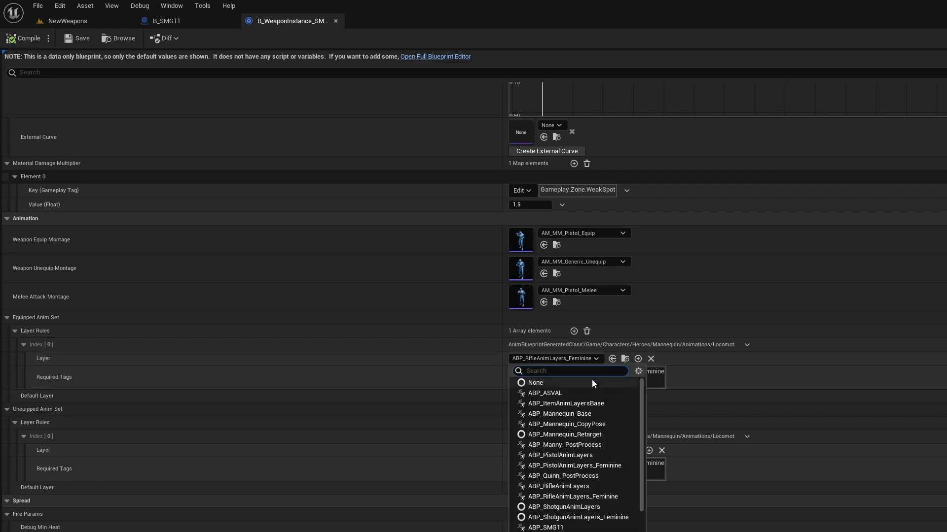
{"action": "scroll", "coordinate": [596, 438], "scroll_direction": "down", "scroll_amount": 2}
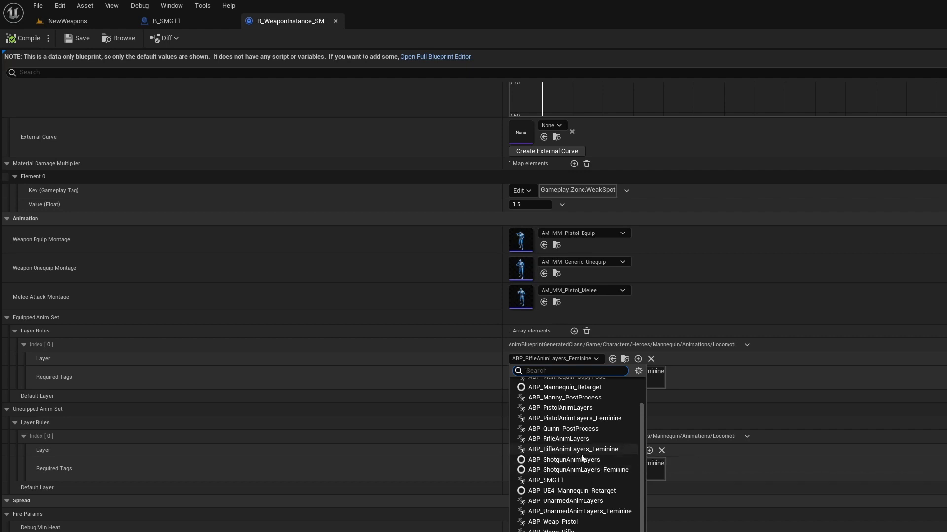
{"action": "left_click", "coordinate": [586, 418]}
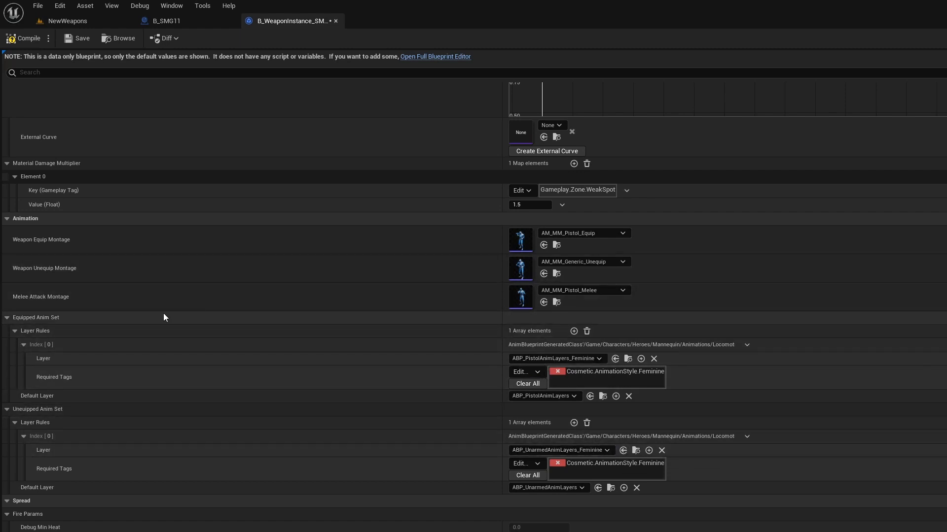
{"action": "scroll", "coordinate": [427, 294], "scroll_direction": "up", "scroll_amount": 3}
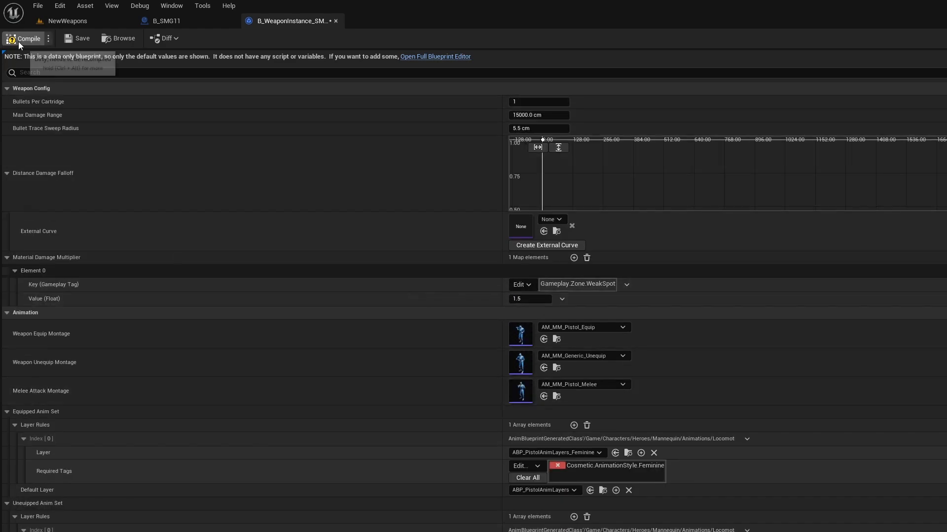
Start playing the NewWeapons level and test aiming, moving and firing the SMG11 at the bots.
{"action": "left_click", "coordinate": [87, 22]}
{"action": "left_click", "coordinate": [210, 38]}
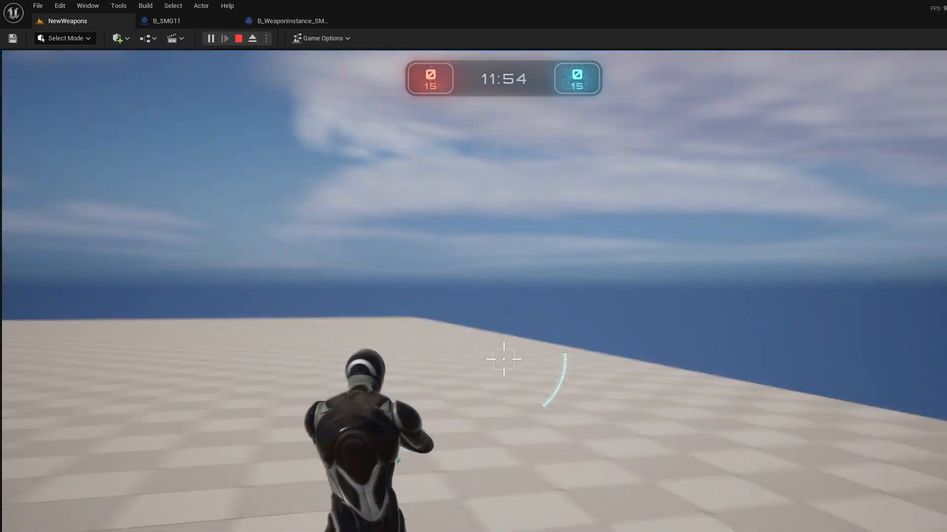
{"action": "left_click", "coordinate": [503, 359]}
{"action": "right_click", "coordinate": [503, 360]}
{"action": "key", "text": "w"}
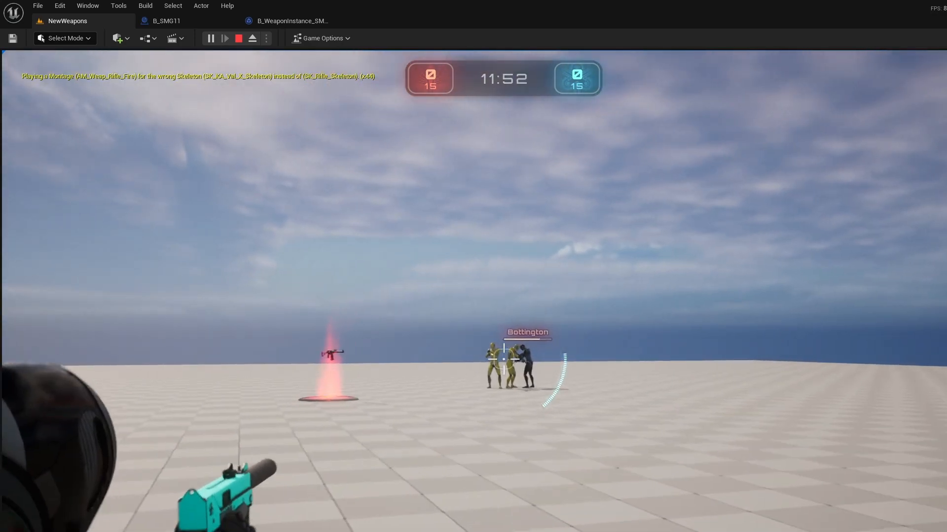
{"action": "left_click", "coordinate": [503, 359]}
{"action": "right_click", "coordinate": [503, 360]}
{"action": "left_click", "coordinate": [504, 359]}
{"action": "key", "text": "w"}
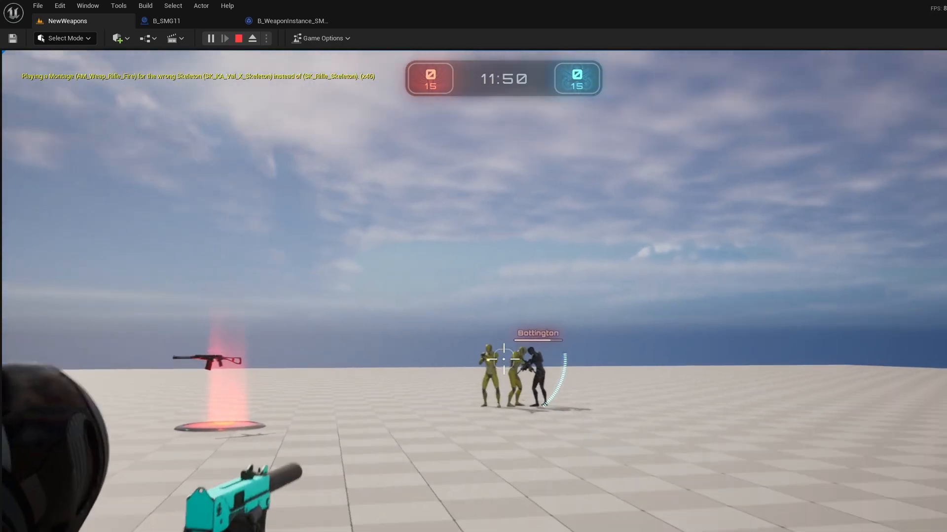
{"action": "key", "text": "d"}
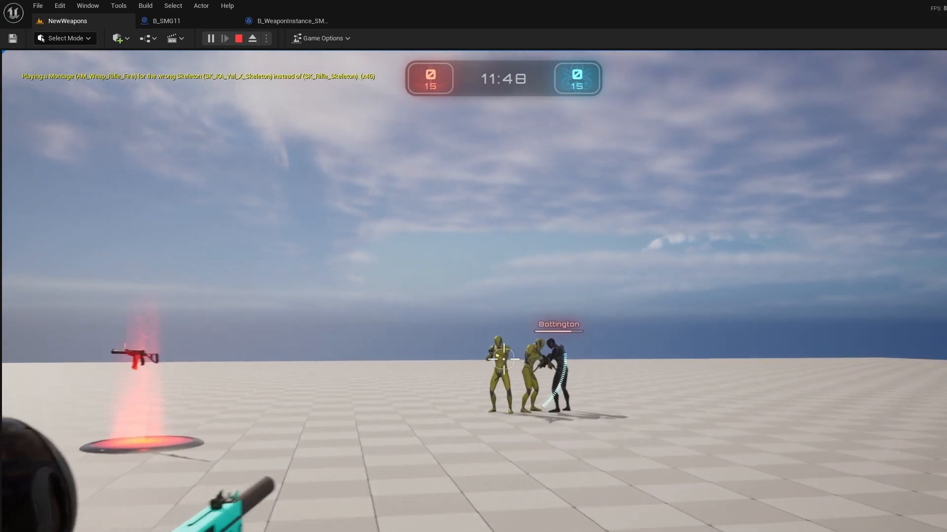
{"action": "left_click", "coordinate": [504, 359]}
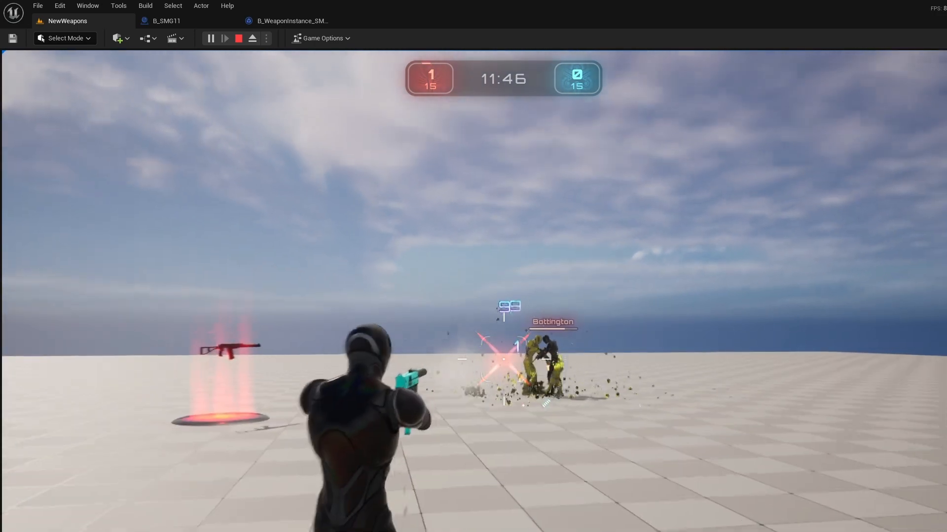
{"action": "key", "text": "w"}
{"action": "key", "text": "d"}
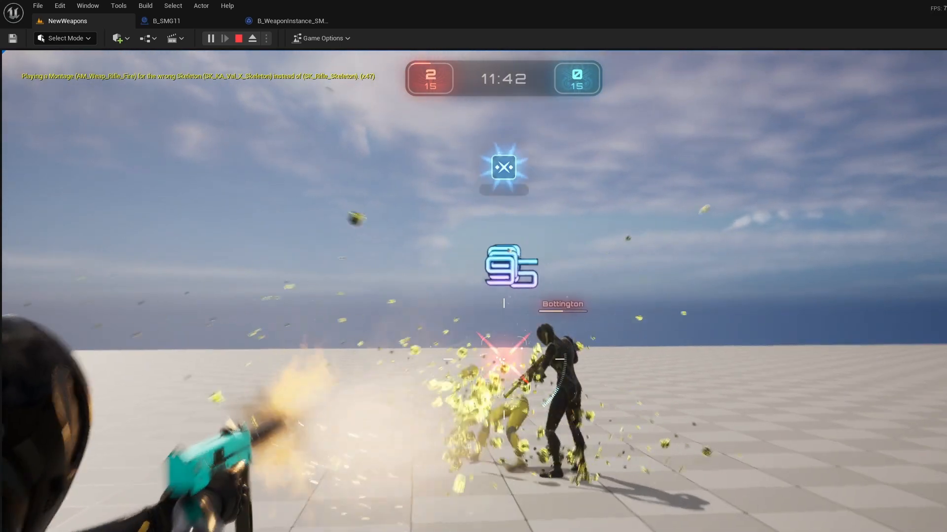
Test reloading the SMG11, jumping with it, and firing both aimed and unaimed at the bots.
{"action": "key", "text": "r"}
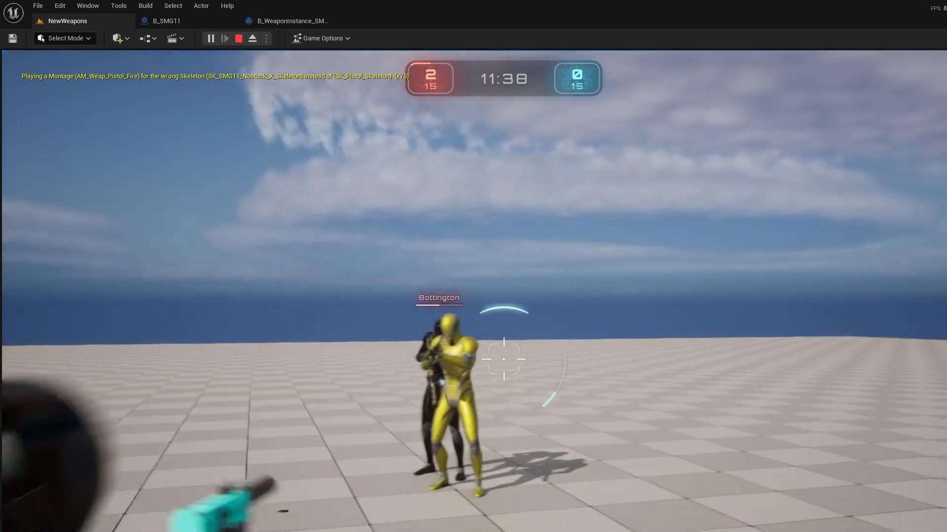
{"action": "left_click", "coordinate": [503, 359]}
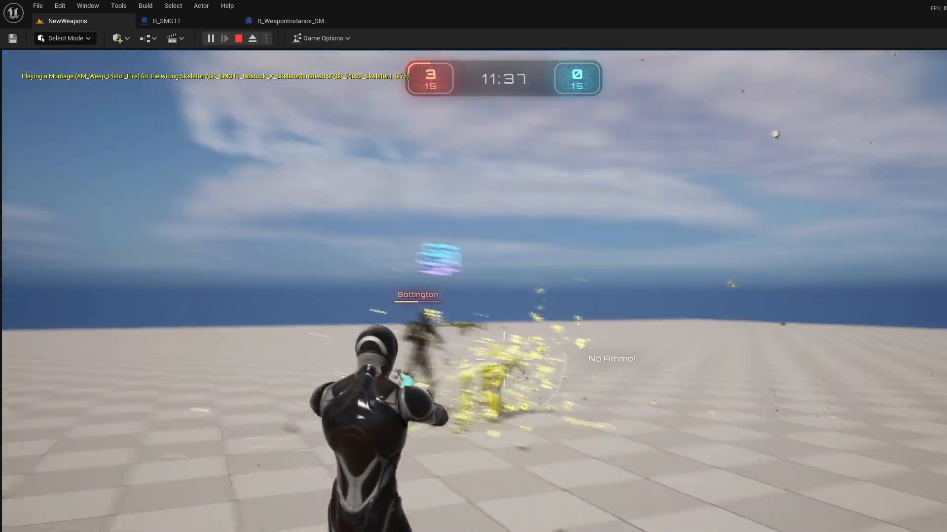
{"action": "key", "text": "r"}
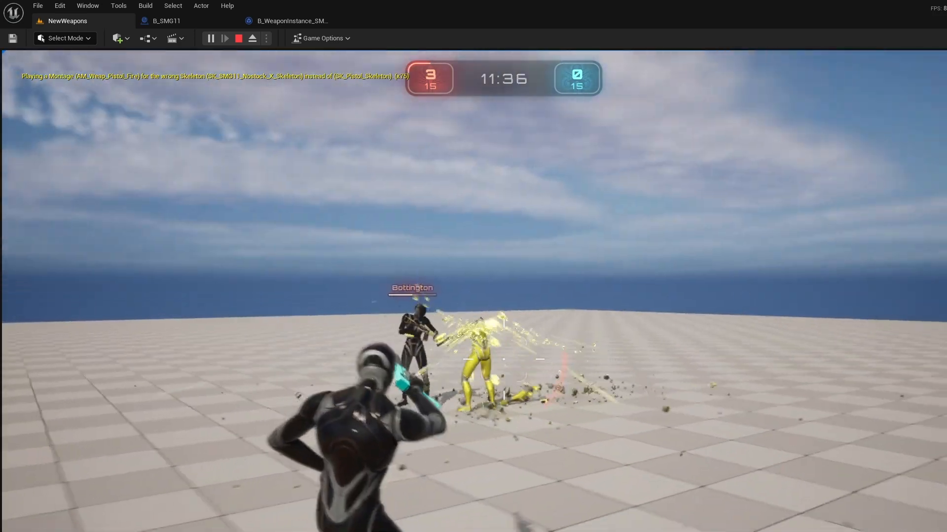
{"action": "right_click", "coordinate": [504, 359]}
{"action": "left_click", "coordinate": [504, 359]}
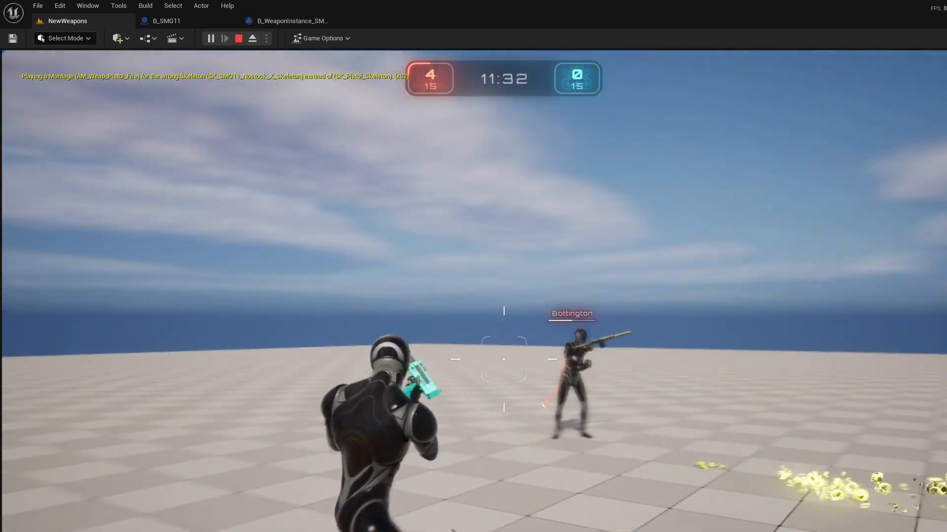
{"action": "key", "text": "space"}
{"action": "right_click", "coordinate": [503, 359]}
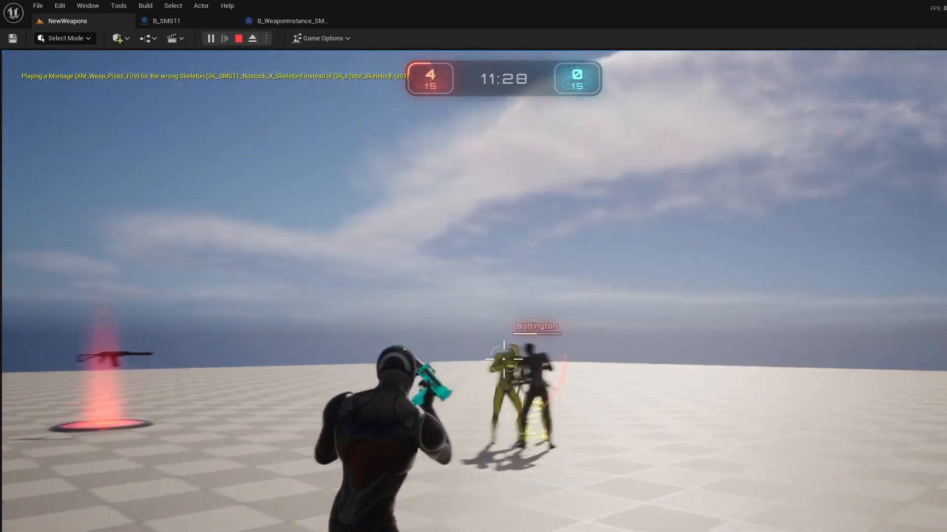
{"action": "right_click", "coordinate": [503, 359]}
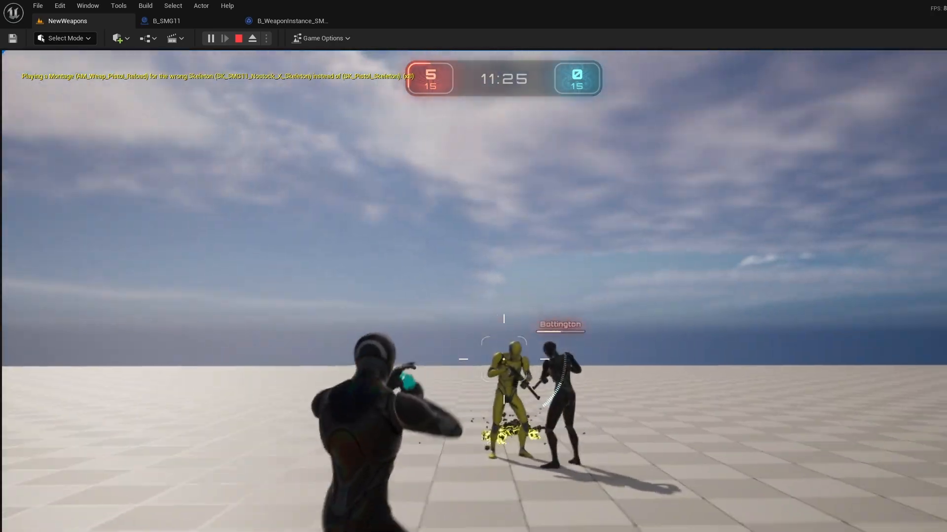
{"action": "right_click", "coordinate": [503, 359]}
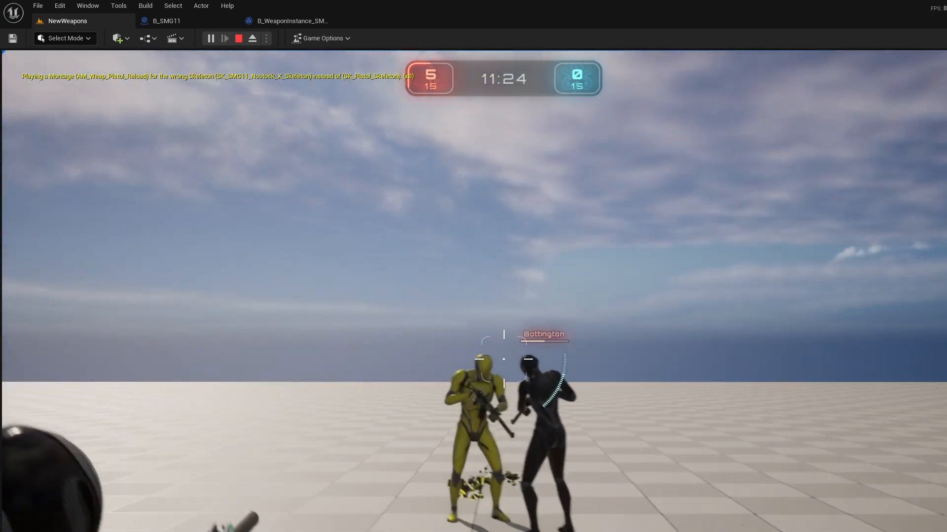
{"action": "left_click", "coordinate": [504, 359]}
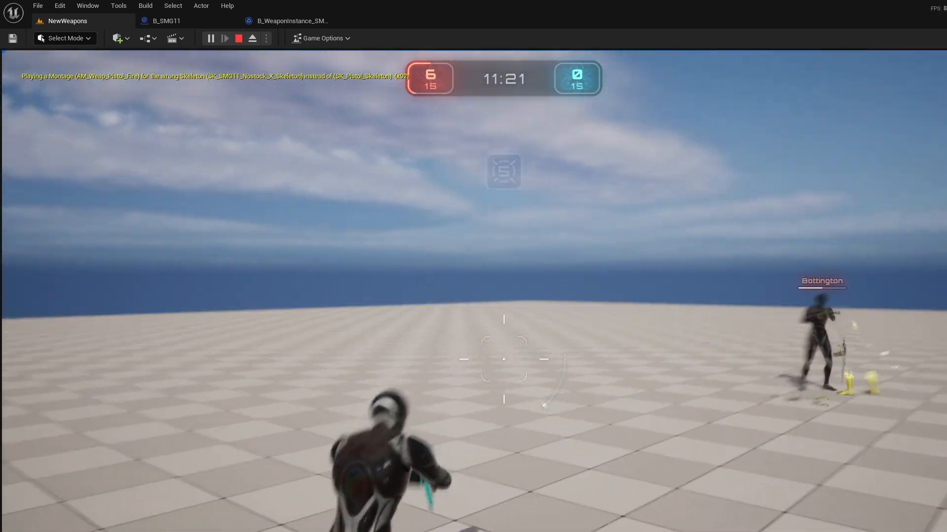
Continue the combat test against the bots while moving, aiming and firing, and end the play session.
{"action": "left_click", "coordinate": [503, 359]}
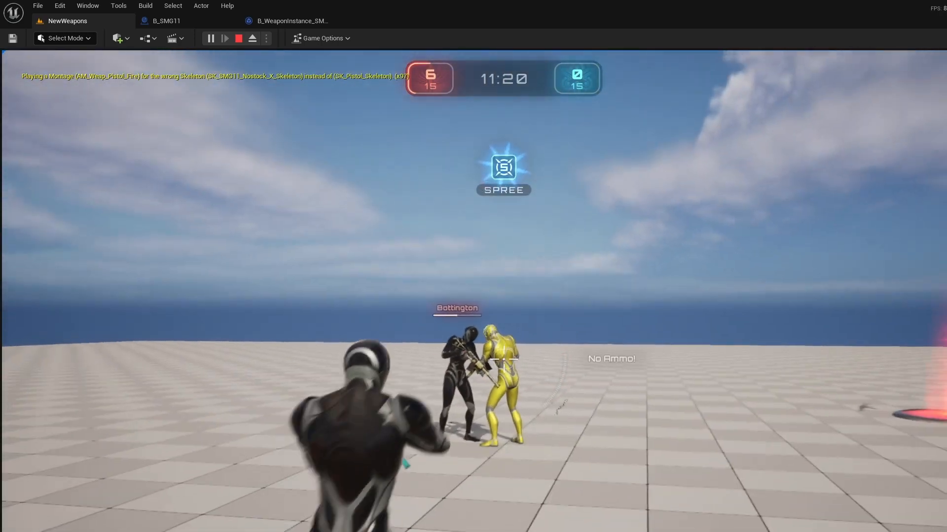
{"action": "key", "text": "s"}
{"action": "left_click", "coordinate": [504, 359]}
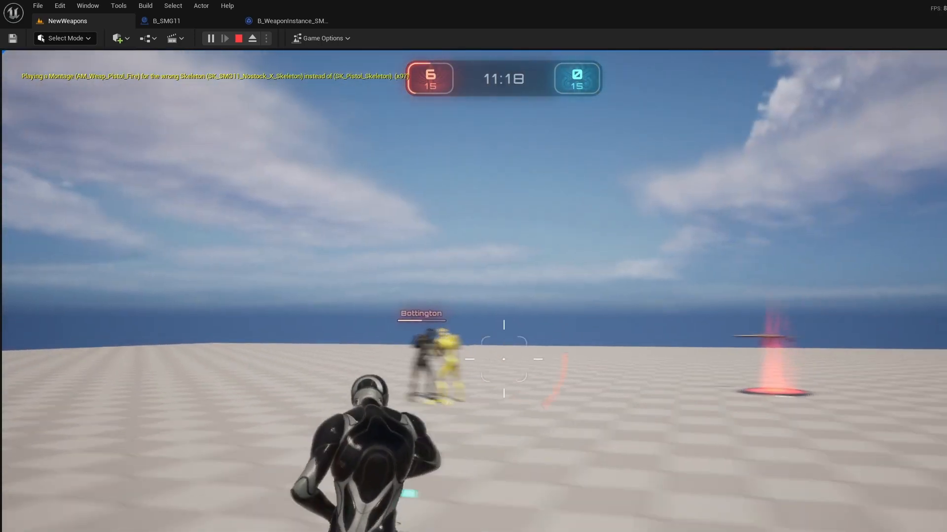
{"action": "key", "text": "w"}
{"action": "right_click", "coordinate": [504, 359]}
{"action": "left_click", "coordinate": [503, 359]}
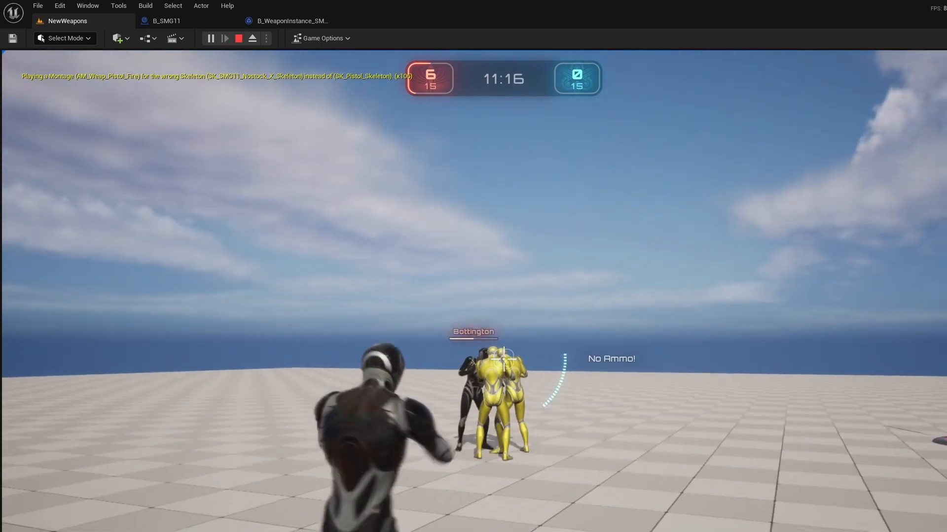
{"action": "right_click", "coordinate": [504, 359]}
{"action": "left_click", "coordinate": [503, 359]}
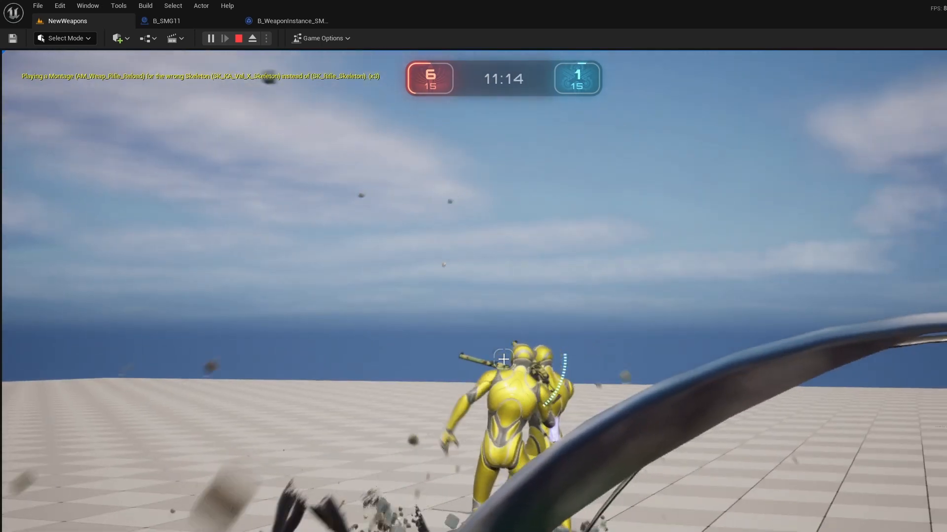
{"action": "left_click", "coordinate": [503, 358]}
{"action": "left_click", "coordinate": [503, 359]}
{"action": "left_click", "coordinate": [503, 359]}
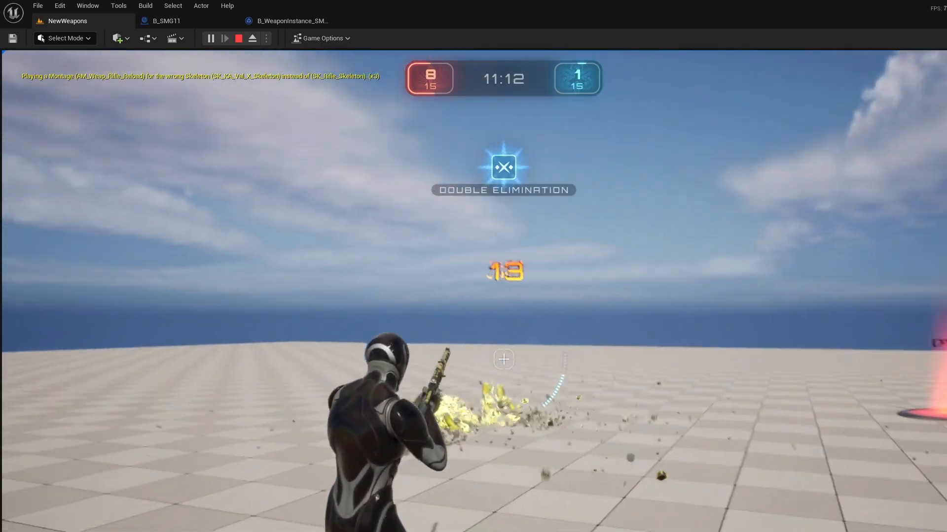
{"action": "key", "text": "Escape"}
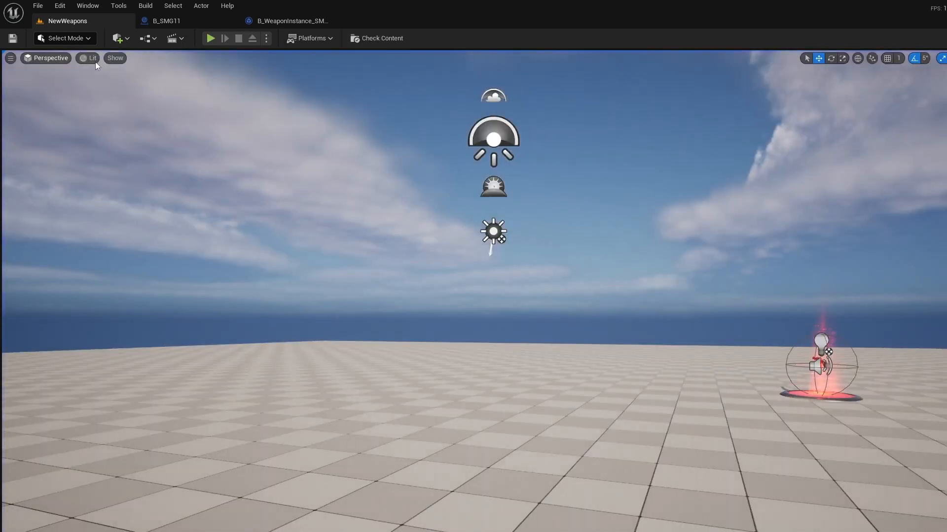
Open the GCN_Weapon_SMG11_Fire gameplay cue blueprint from the SMG11 weapon folder.
{"action": "left_click", "coordinate": [312, 20]}
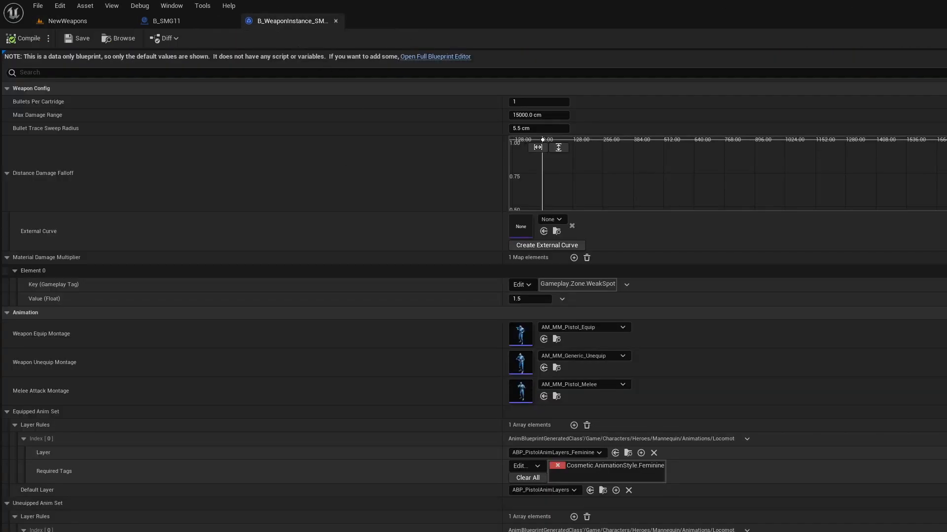
{"action": "key", "text": "ctrl+space"}
{"action": "left_click", "coordinate": [376, 448]}
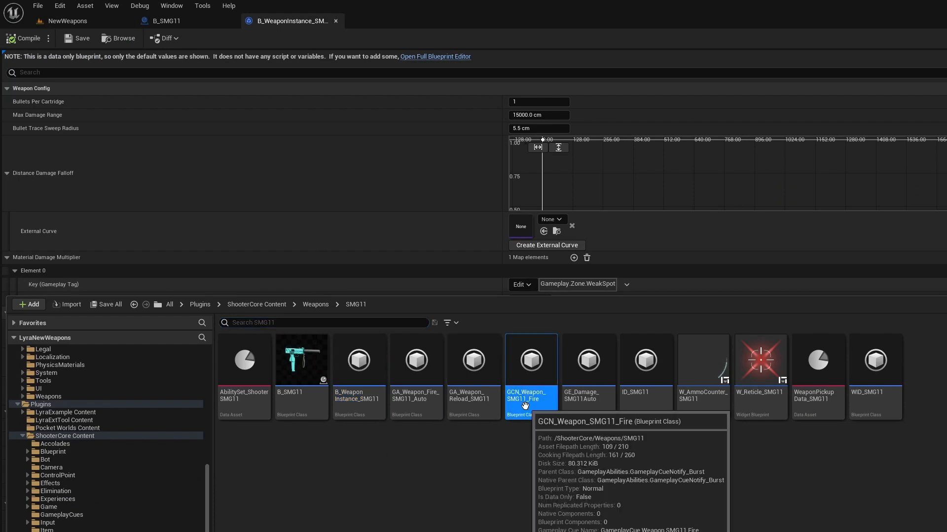
{"action": "double_click", "coordinate": [531, 367]}
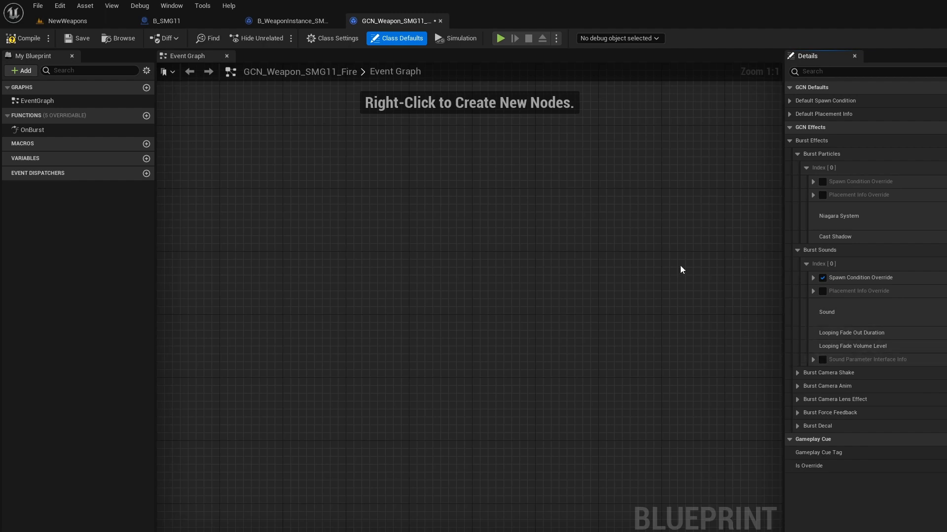
Play the NewWeapons level, test firing the SMG11 at the bots with and without aiming, and end the session.
{"action": "left_click", "coordinate": [67, 20]}
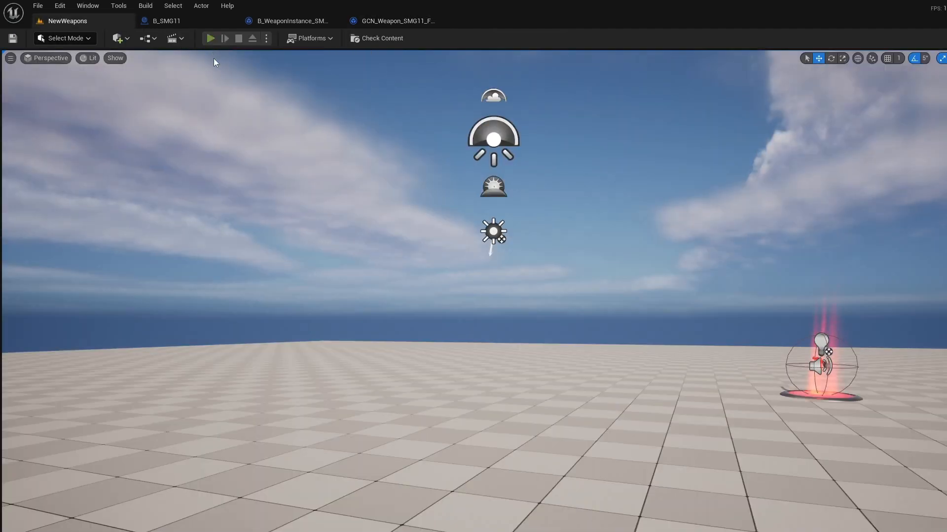
{"action": "left_click", "coordinate": [211, 38]}
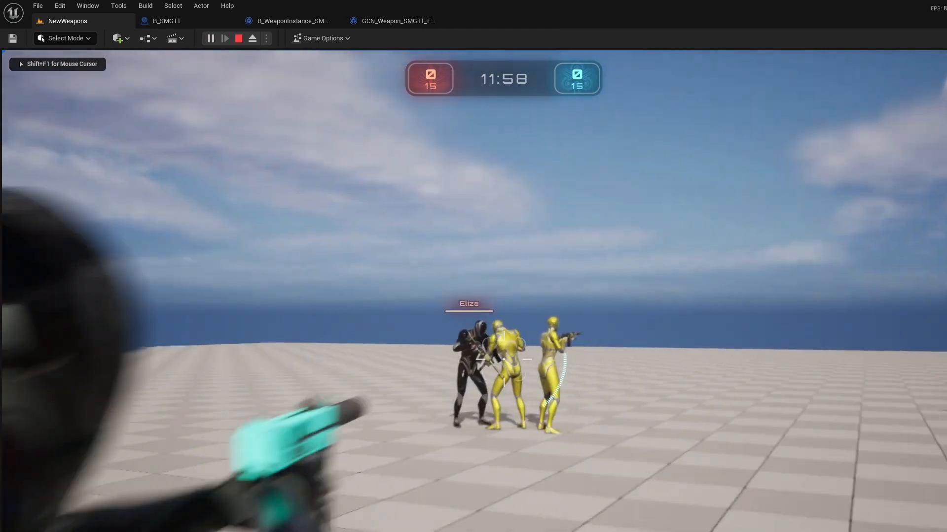
{"action": "left_click", "coordinate": [504, 359]}
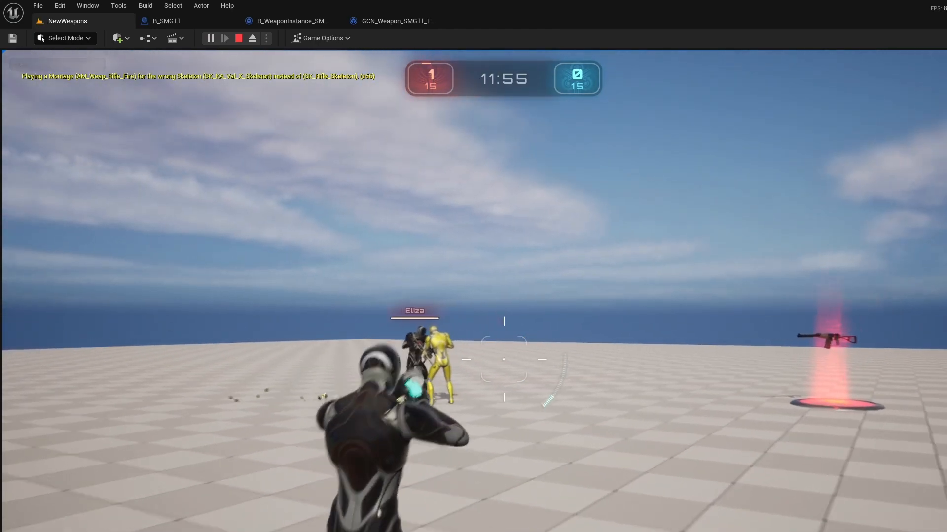
{"action": "right_click", "coordinate": [504, 360]}
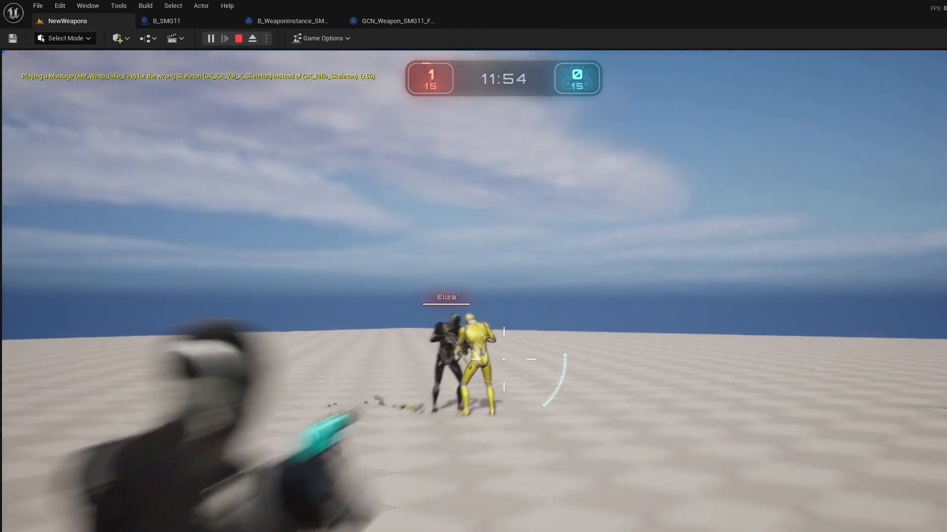
{"action": "left_click", "coordinate": [503, 360]}
{"action": "key", "text": "Escape"}
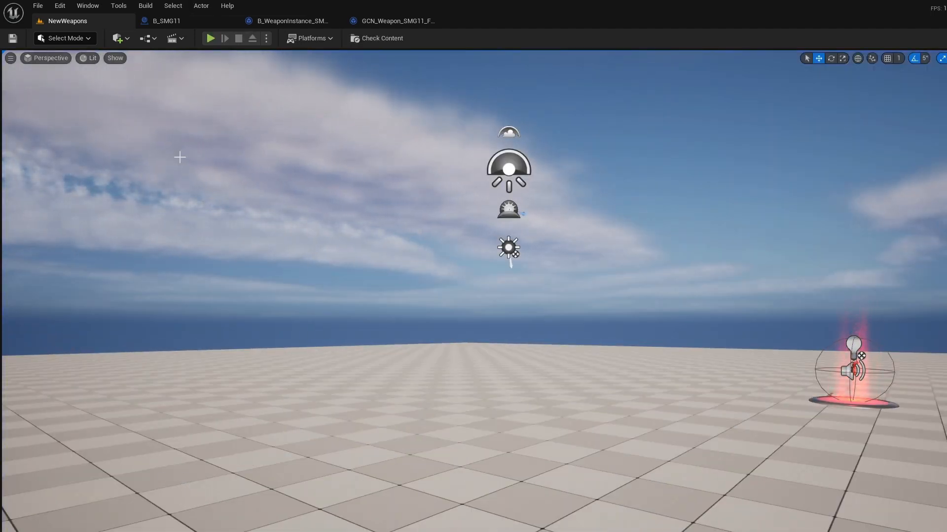
Dock the AbilitySet_ShooterASVAL, GA_ADS_Zoom and CM_ThirdPersonADSZoom editors in the main editor window.
{"action": "left_click_drag", "start_coordinate": [217, 130], "coordinate": [519, 25]}
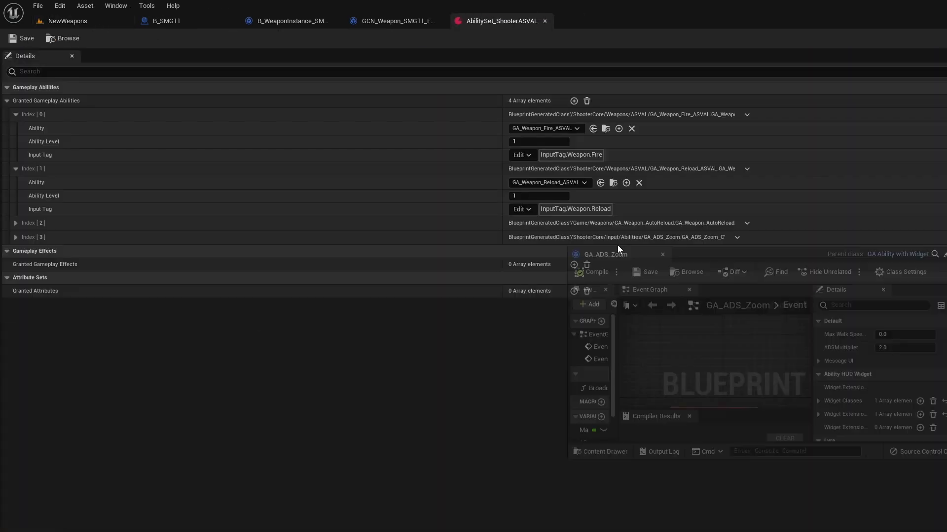
{"action": "left_click_drag", "start_coordinate": [617, 245], "coordinate": [594, 23]}
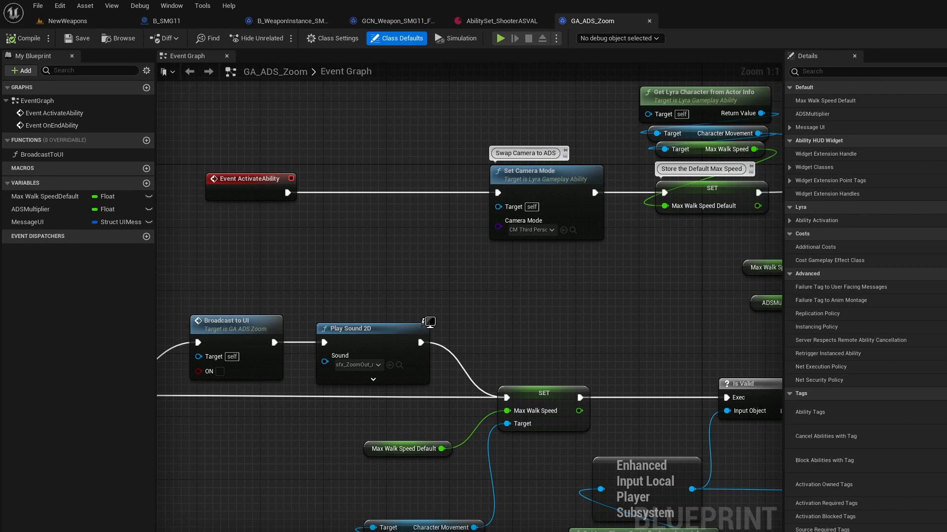
{"action": "left_click_drag", "start_coordinate": [1, 434], "coordinate": [709, 26]}
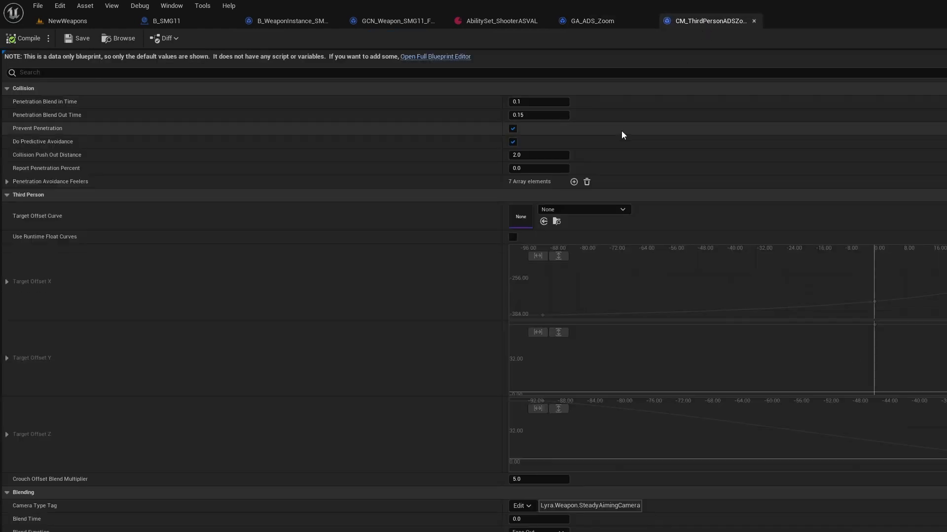
Close the B_SMG11, B_WeaponInstance_SMG11 and GCN_Weapon_SMG11_Fire editors.
{"action": "left_click", "coordinate": [193, 21]}
{"action": "left_click", "coordinate": [232, 21]}
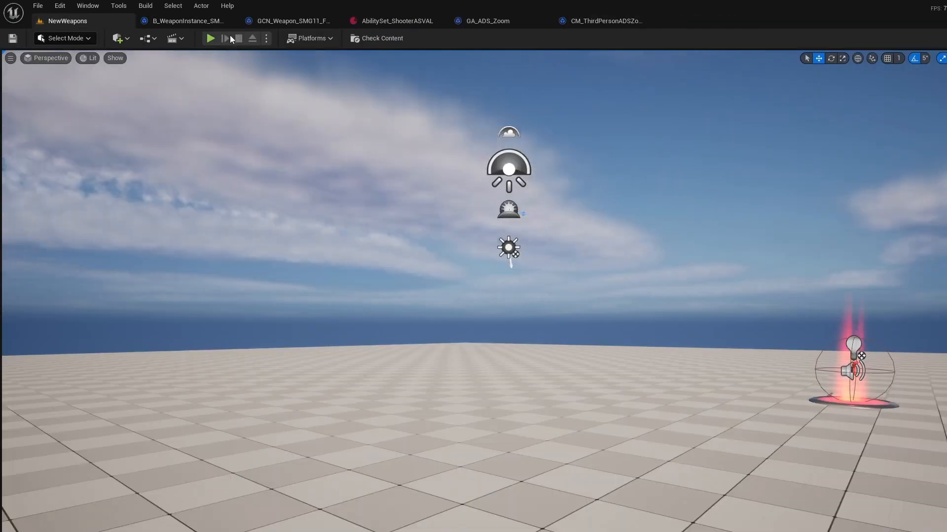
{"action": "left_click", "coordinate": [229, 21]}
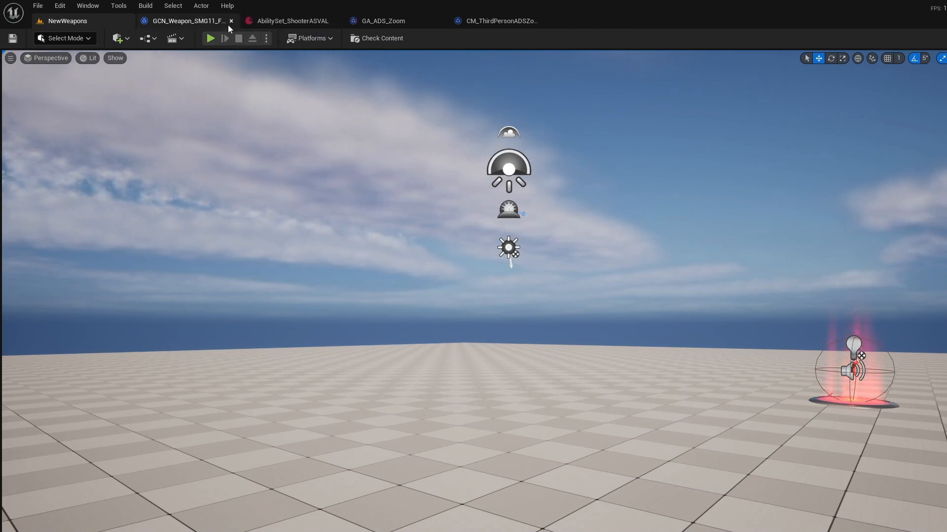
{"action": "left_click", "coordinate": [230, 21]}
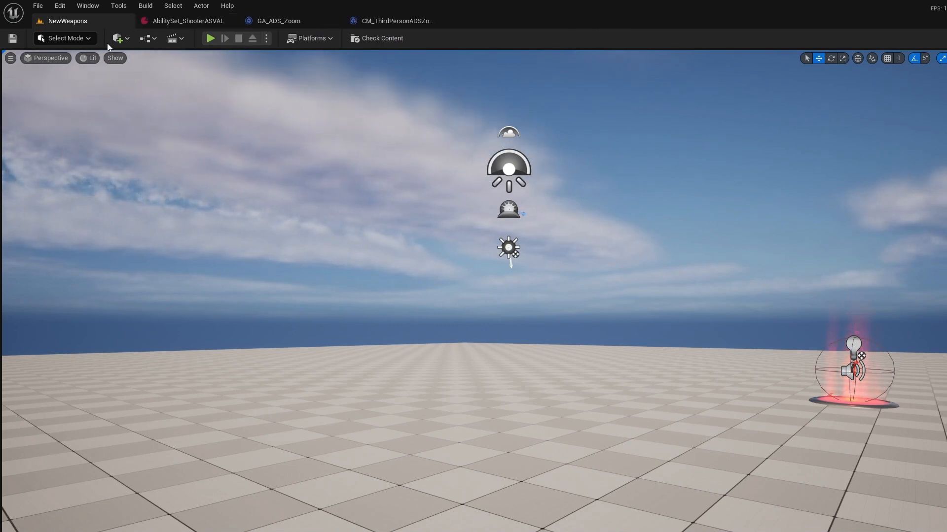
Play the level again, check the aiming camera while firing the SMG11 at the bots, and end the session.
{"action": "left_click", "coordinate": [212, 39]}
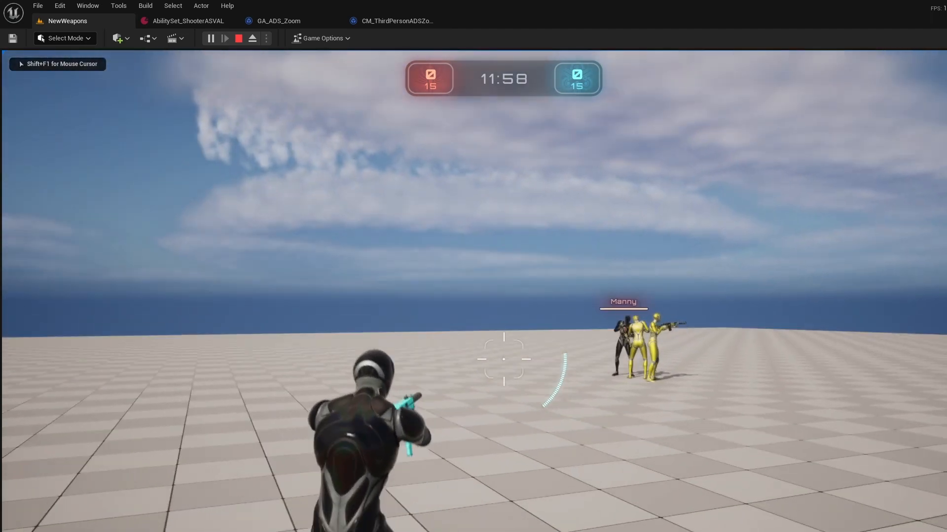
{"action": "right_click", "coordinate": [503, 360]}
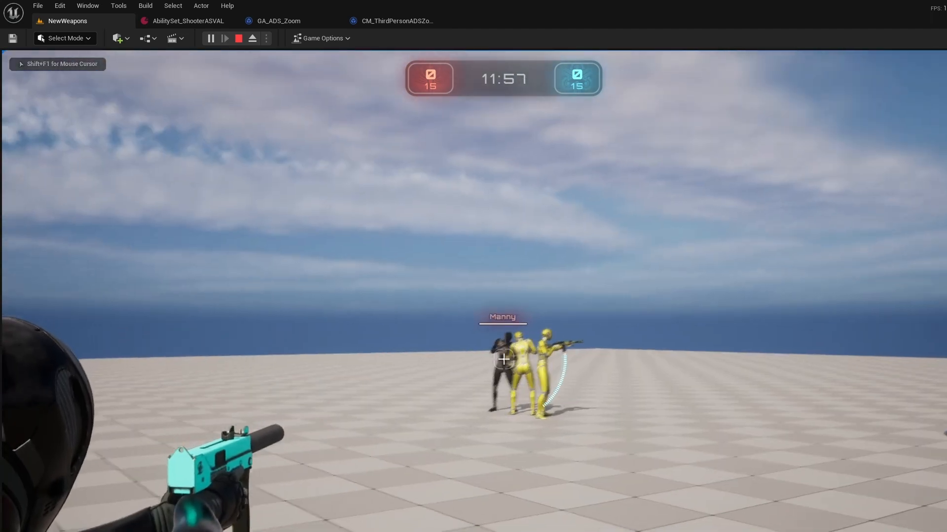
{"action": "left_click", "coordinate": [504, 359]}
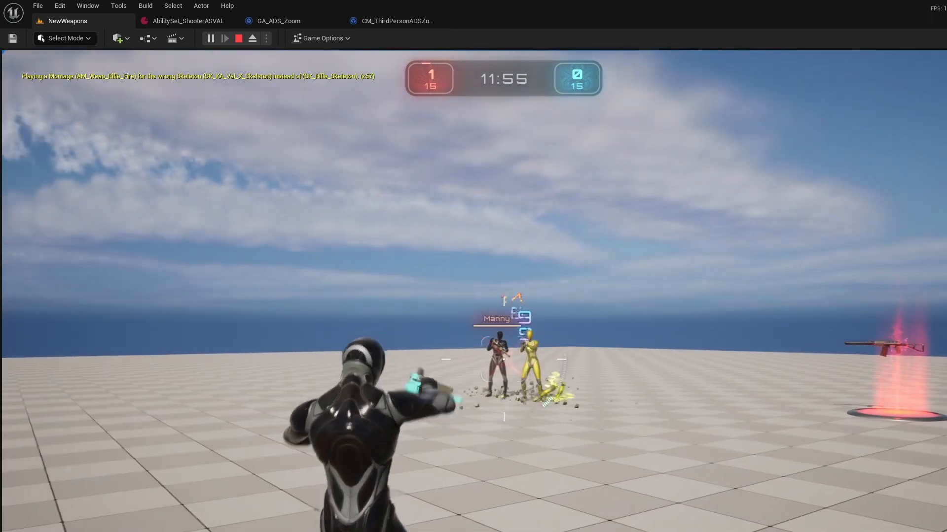
{"action": "key", "text": "Escape"}
{"action": "left_click", "coordinate": [192, 21]}
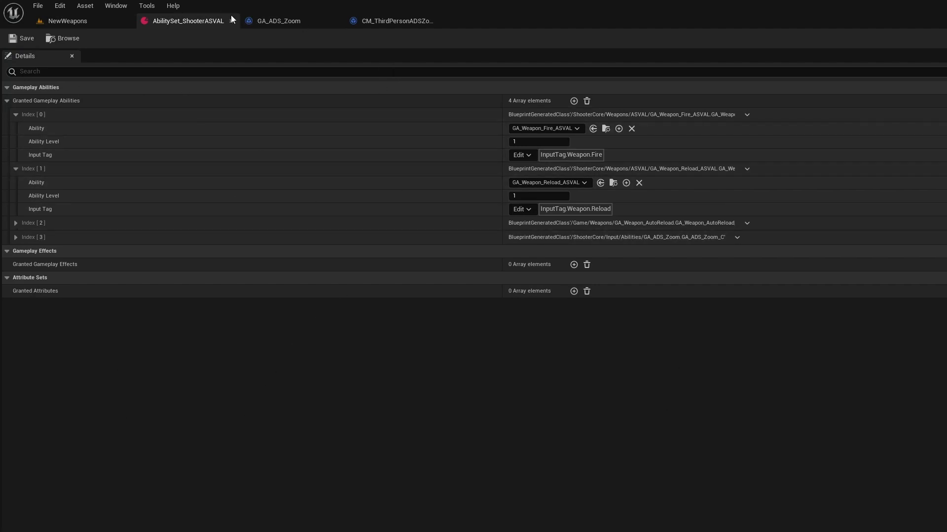
{"action": "left_click", "coordinate": [281, 21]}
{"action": "left_click", "coordinate": [61, 21]}
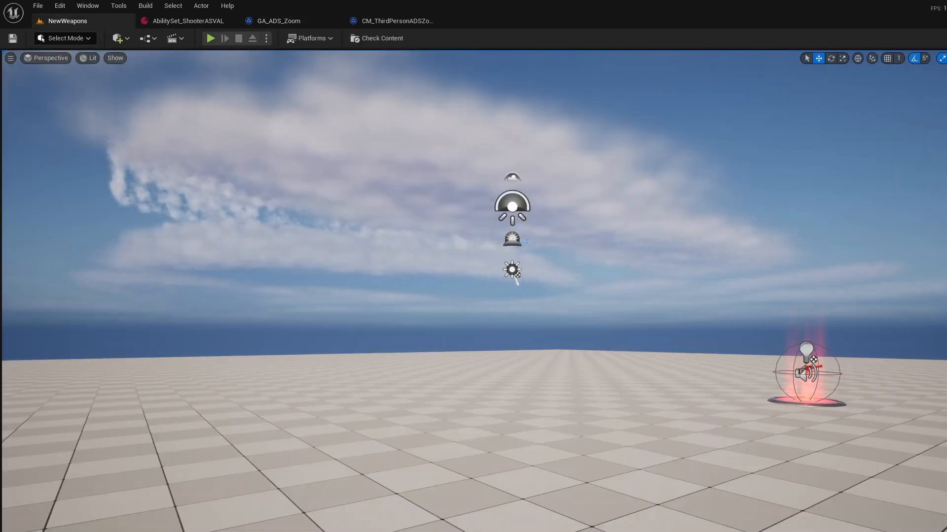
{"action": "key", "text": "ctrl+space"}
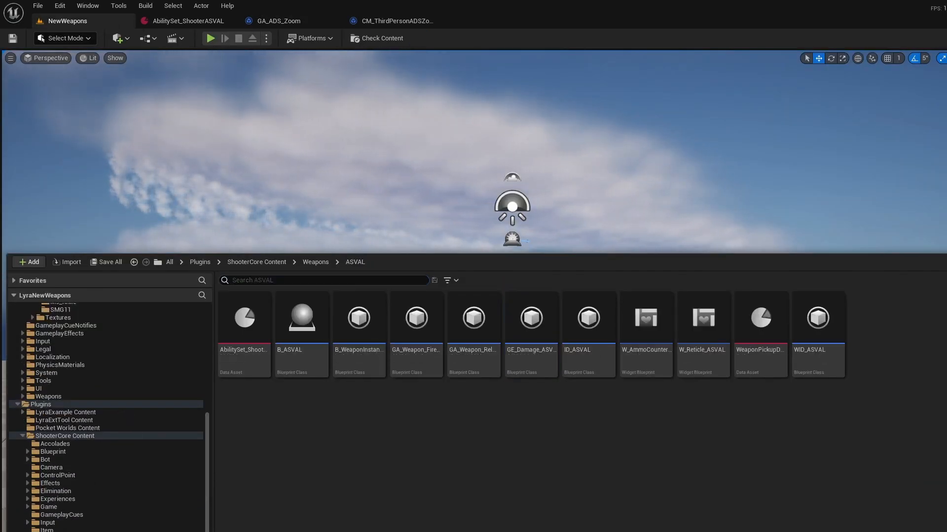
{"action": "left_click", "coordinate": [303, 357]}
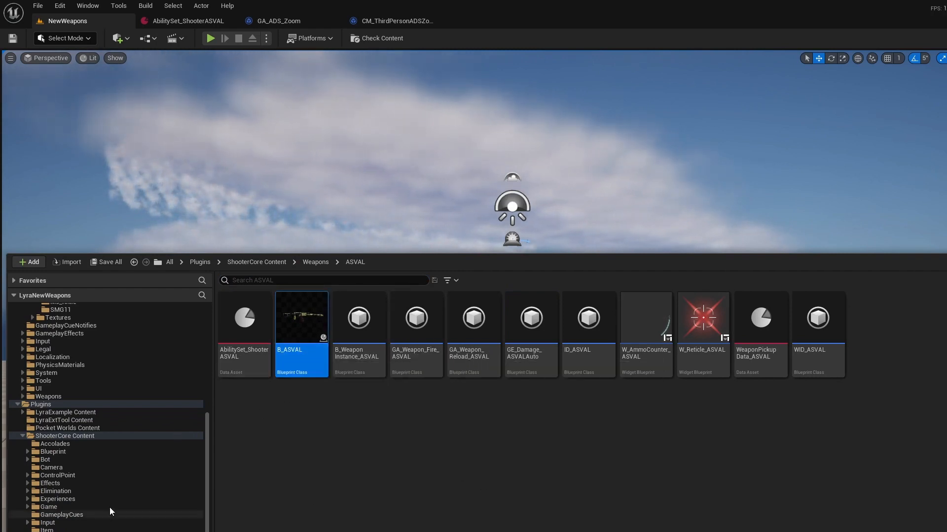
{"action": "double_click", "coordinate": [365, 365]}
{"action": "key", "text": "ctrl+space"}
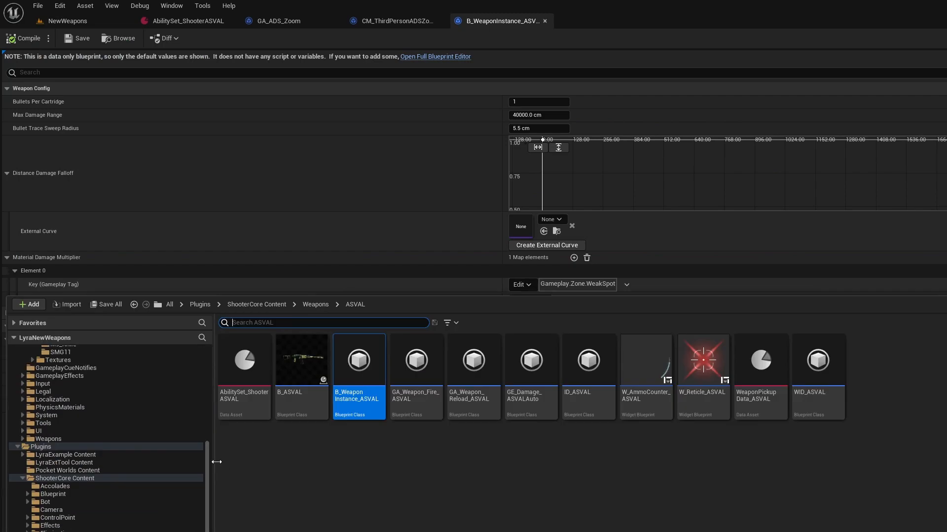
{"action": "left_click", "coordinate": [545, 20]}
Open AbilitySet_ShooterASVAL and expand its auto-reload and ADS zoom entries among the granted gameplay abilities.
{"action": "double_click", "coordinate": [244, 414]}
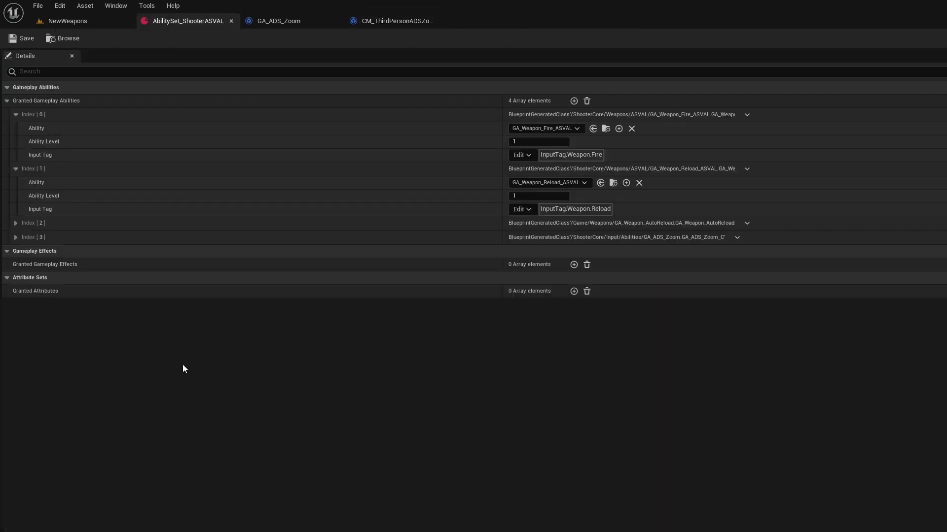
{"action": "left_click", "coordinate": [15, 223]}
{"action": "left_click", "coordinate": [14, 278]}
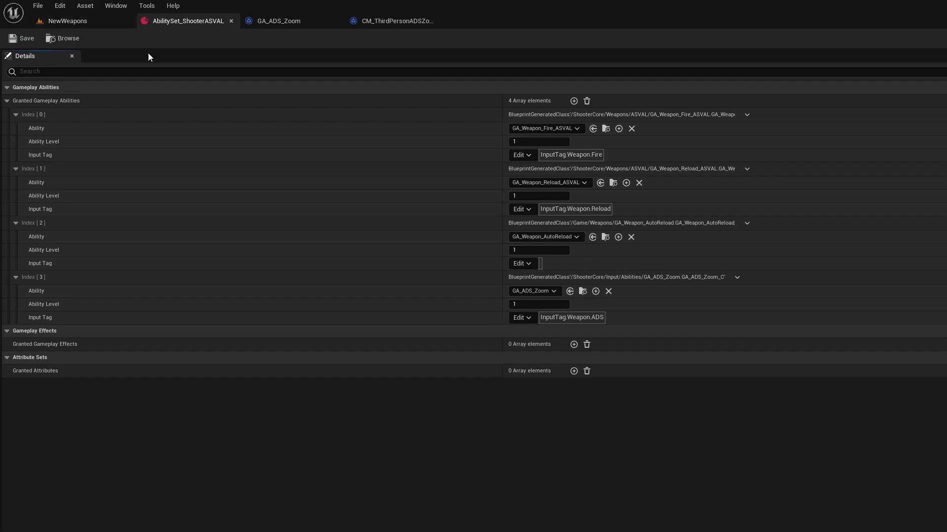
Search the ShooterCore Content folder for "ads" and open the GA_ADS_Zoom ability blueprint.
{"action": "key", "text": "ctrl+space"}
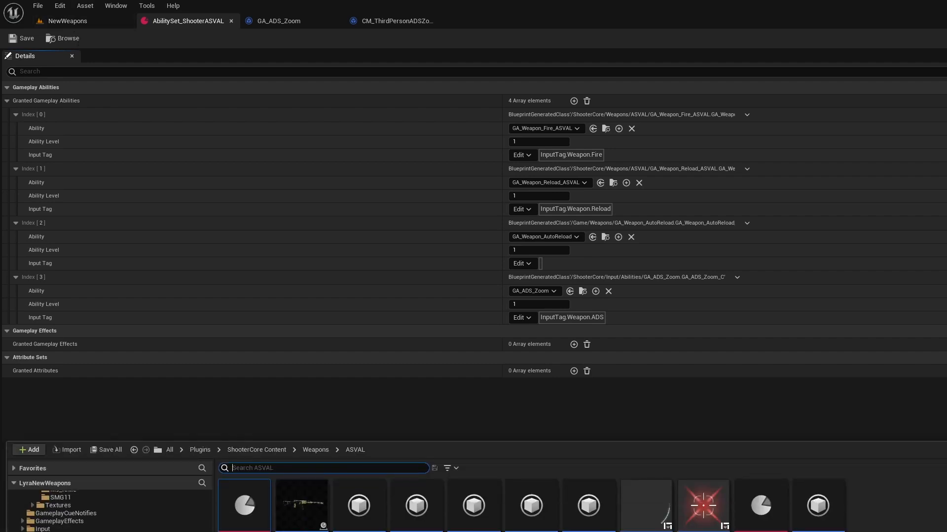
{"action": "left_click", "coordinate": [256, 450]}
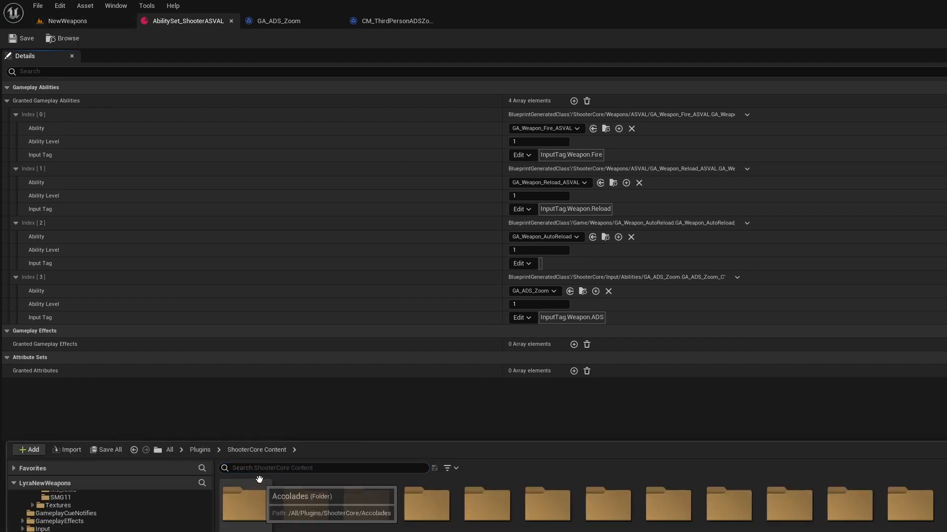
{"action": "left_click", "coordinate": [261, 471]}
{"action": "type", "text": "ads"}
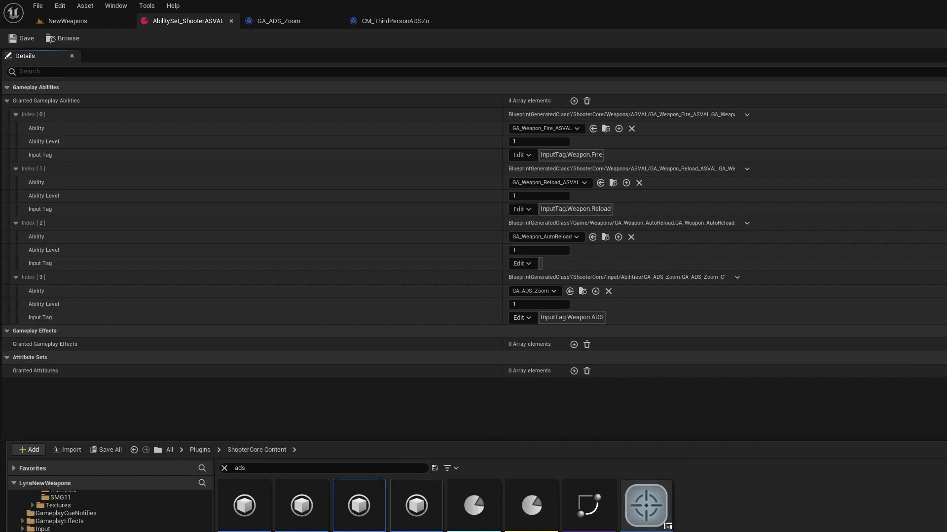
{"action": "double_click", "coordinate": [416, 505]}
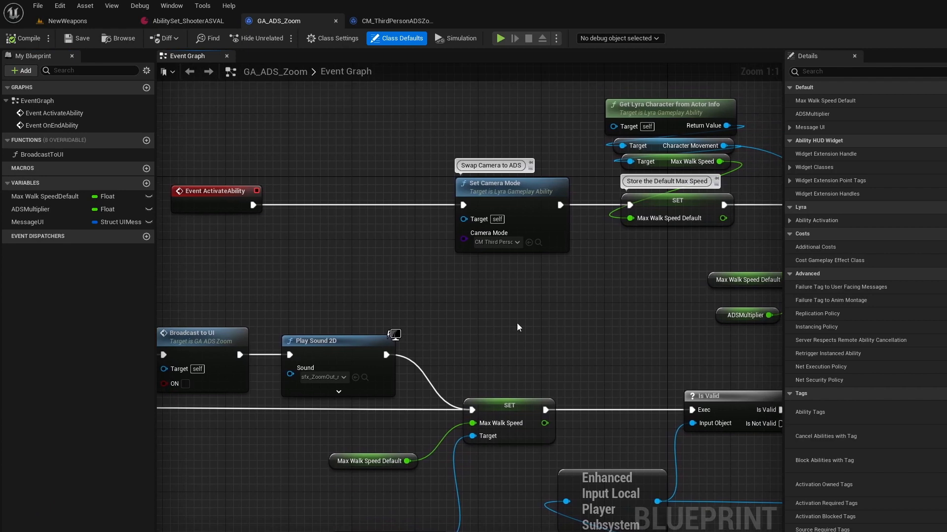
Widen the GA_ADS_Zoom event graph area and examine the Set Camera Mode and Max Walk Speed nodes.
{"action": "right_click_drag", "start_coordinate": [517, 321], "coordinate": [232, 338]}
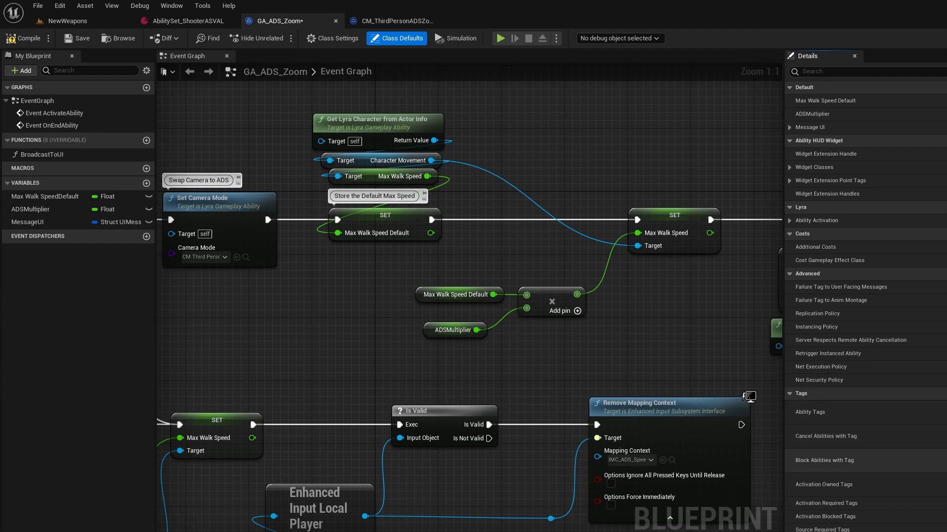
{"action": "right_click_drag", "start_coordinate": [258, 314], "coordinate": [465, 346]}
{"action": "key", "text": "ctrl+space"}
{"action": "key", "text": "ctrl+space"}
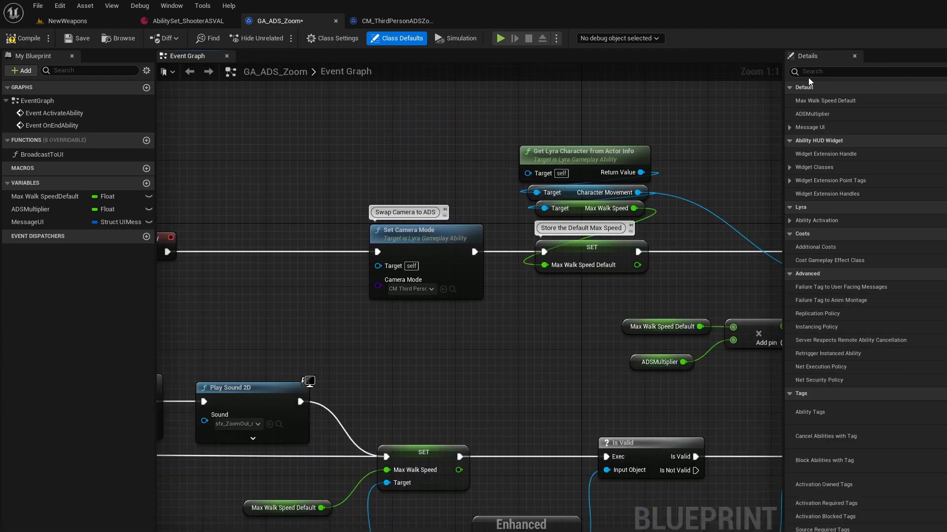
{"action": "left_click_drag", "start_coordinate": [783, 89], "coordinate": [946, 88]}
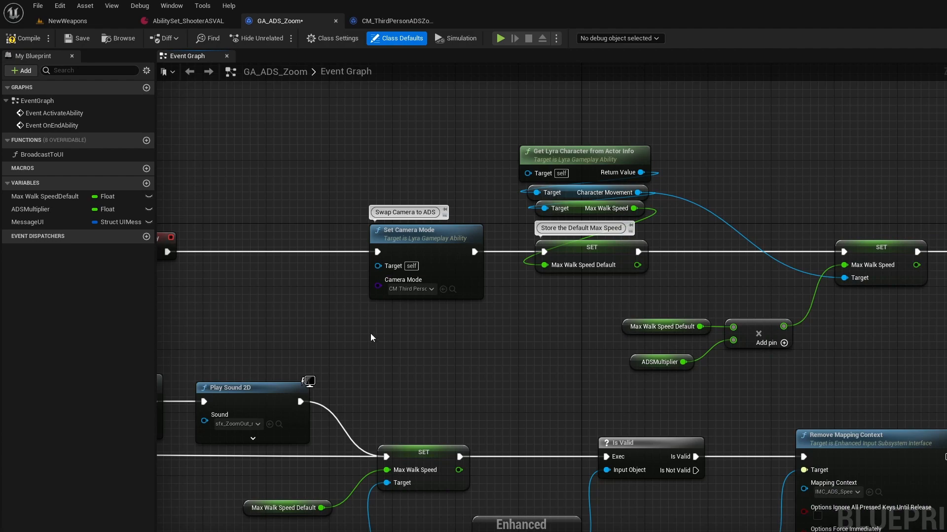
{"action": "right_click_drag", "start_coordinate": [371, 334], "coordinate": [549, 419]}
{"action": "left_click", "coordinate": [607, 382]}
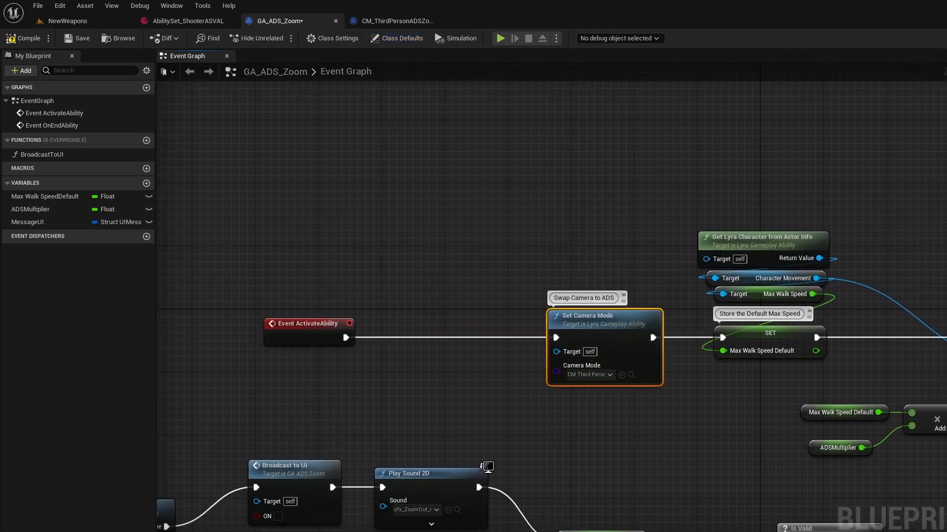
{"action": "right_click_drag", "start_coordinate": [634, 405], "coordinate": [570, 386]}
Locate the Set Camera Mode node's camera class in the Camera folder and open CM_ThirdPersonADSZoom.
{"action": "left_click", "coordinate": [569, 356]}
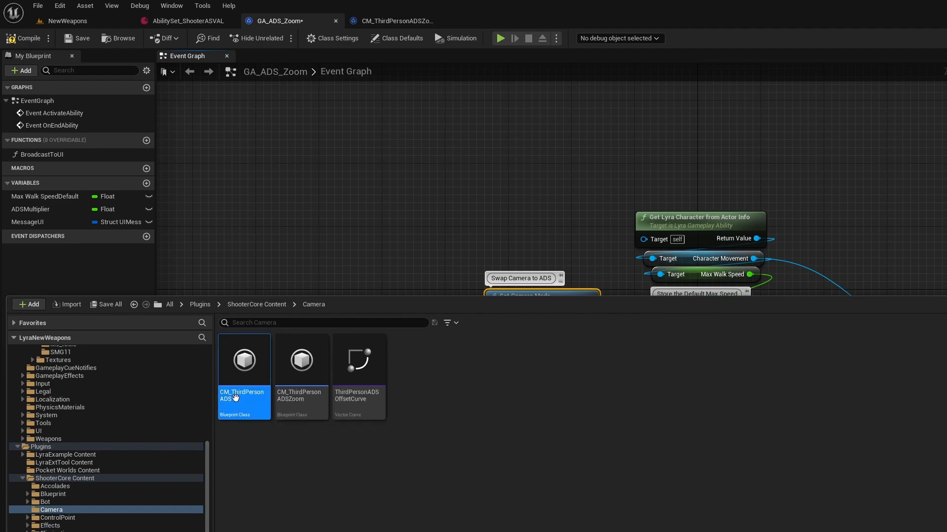
{"action": "left_click", "coordinate": [298, 409]}
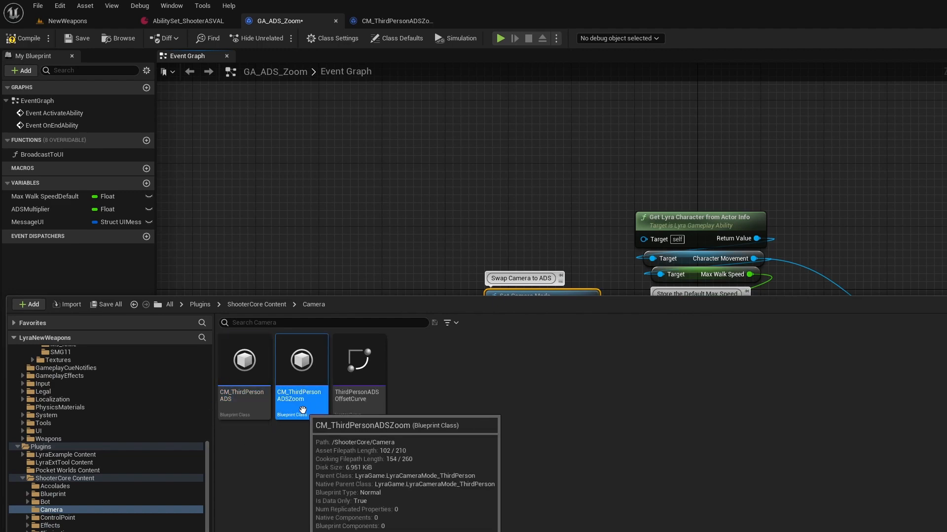
{"action": "double_click", "coordinate": [300, 410]}
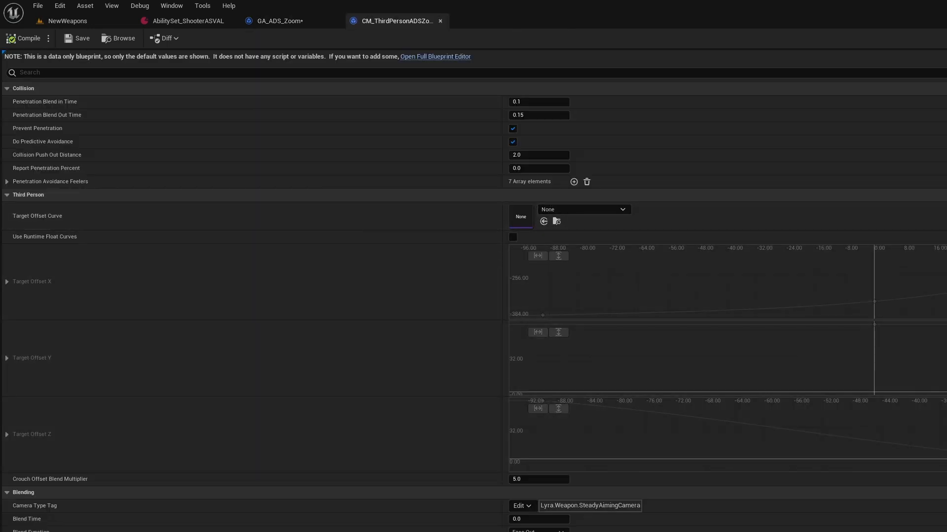
Clear the Target Offset Curve in CM_ThirdPersonADSZoom, and compile and save the GA_ADS_Zoom blueprint.
{"action": "left_click", "coordinate": [591, 210]}
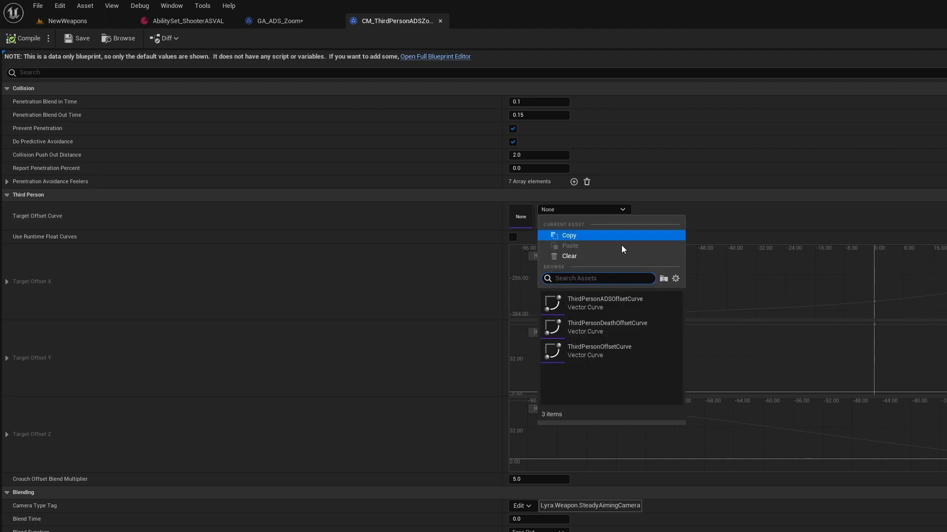
{"action": "left_click", "coordinate": [570, 259]}
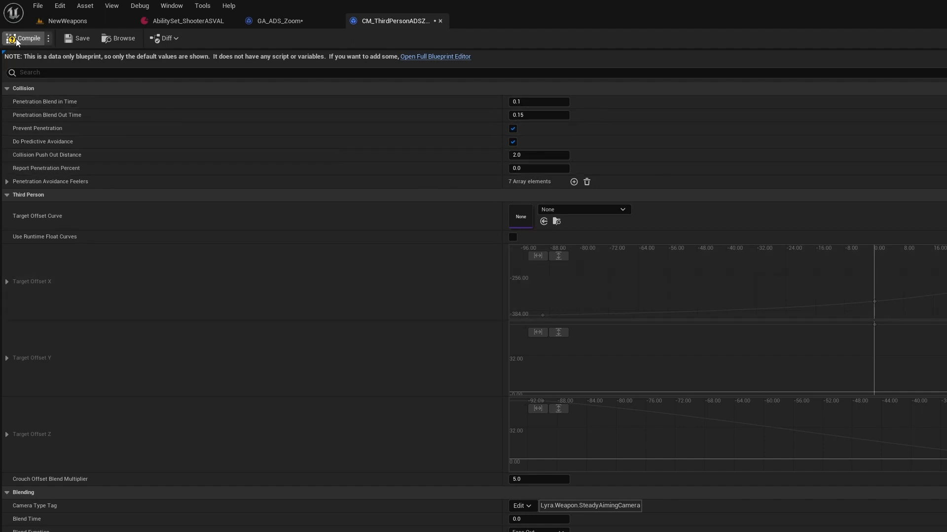
{"action": "left_click", "coordinate": [267, 21]}
{"action": "left_click", "coordinate": [24, 40]}
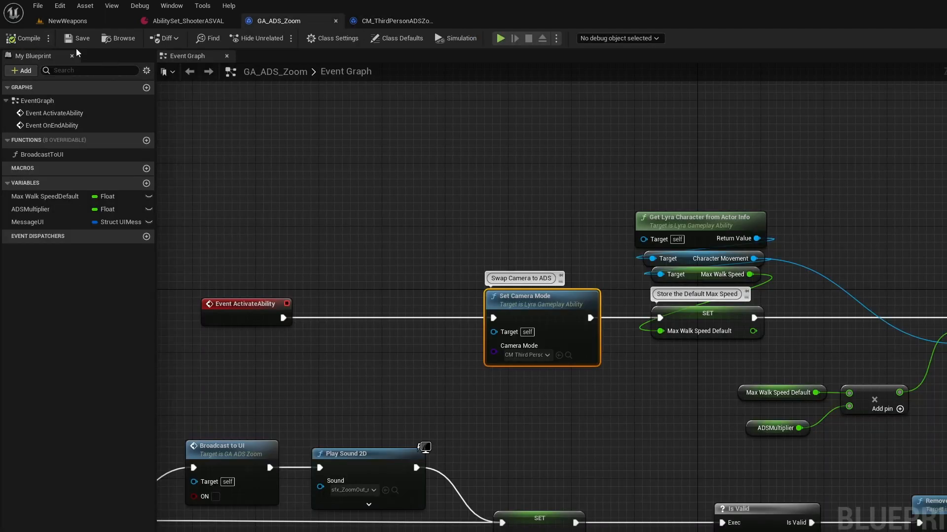
{"action": "left_click", "coordinate": [77, 41]}
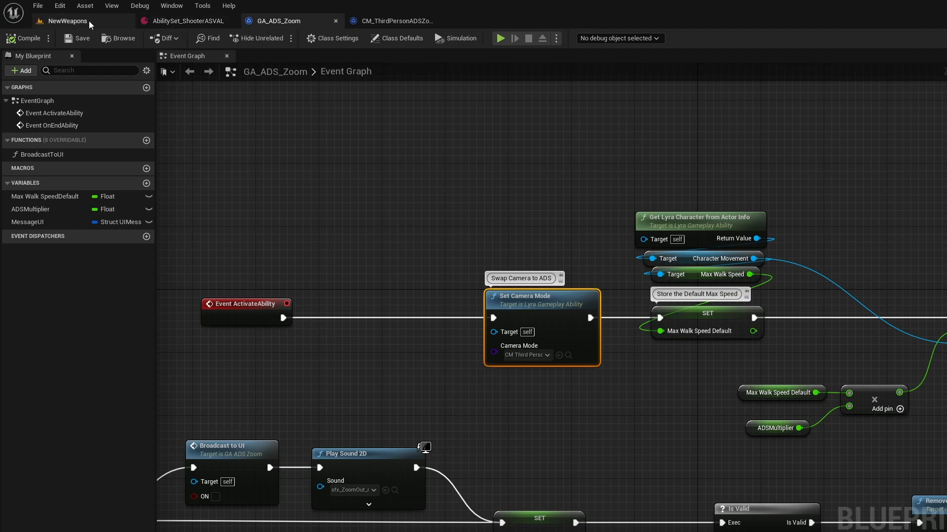
Clear the GA_ADS_Zoom ability from Index 3 in AbilitySet_ShooterASVAL and delete that array entry.
{"action": "left_click", "coordinate": [200, 20]}
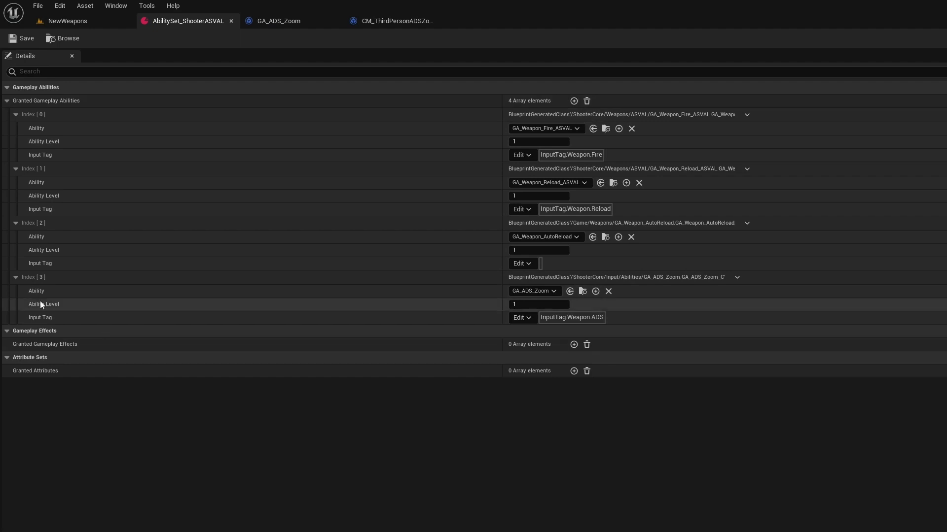
{"action": "left_click", "coordinate": [609, 291]}
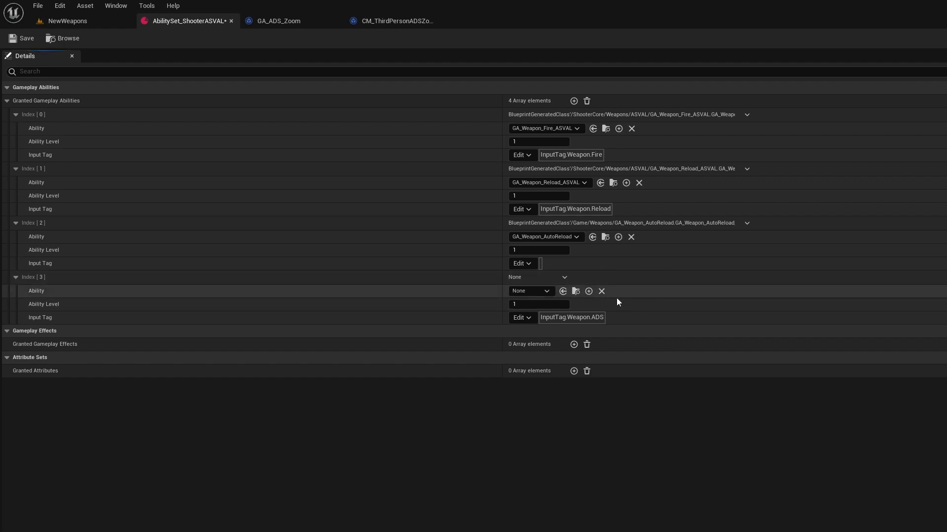
{"action": "right_click", "coordinate": [30, 278]}
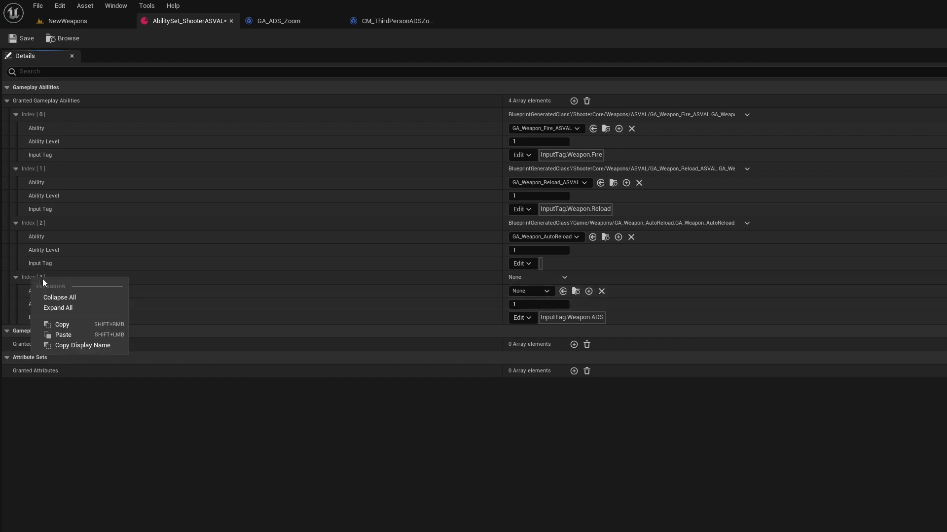
{"action": "left_click", "coordinate": [59, 297]}
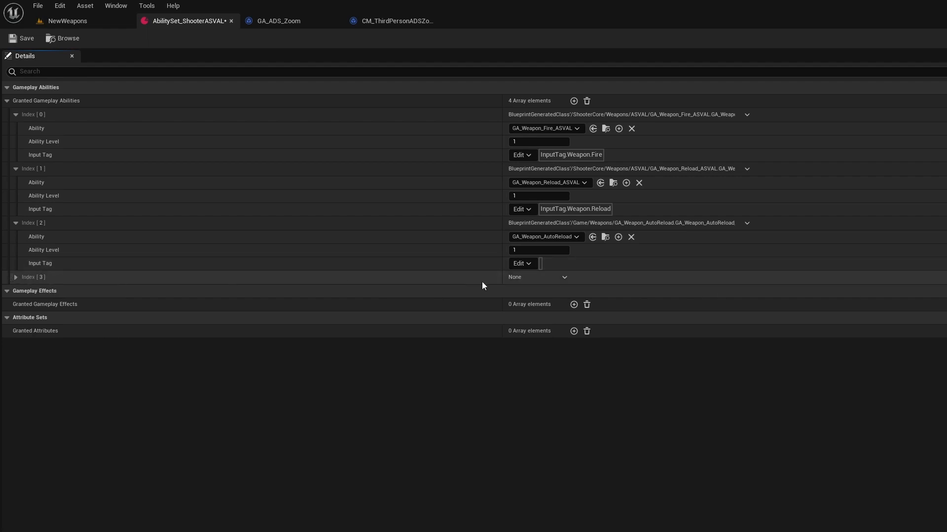
{"action": "left_click", "coordinate": [565, 278]}
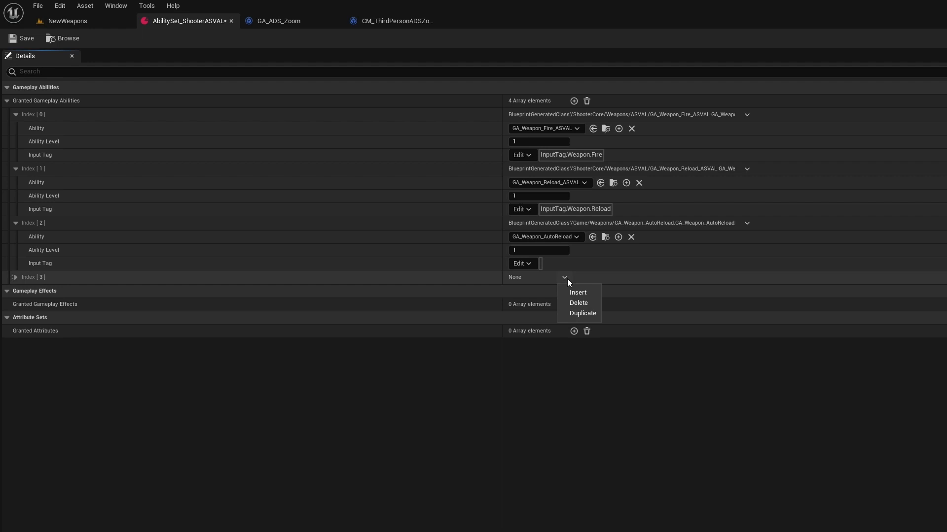
{"action": "left_click", "coordinate": [576, 303]}
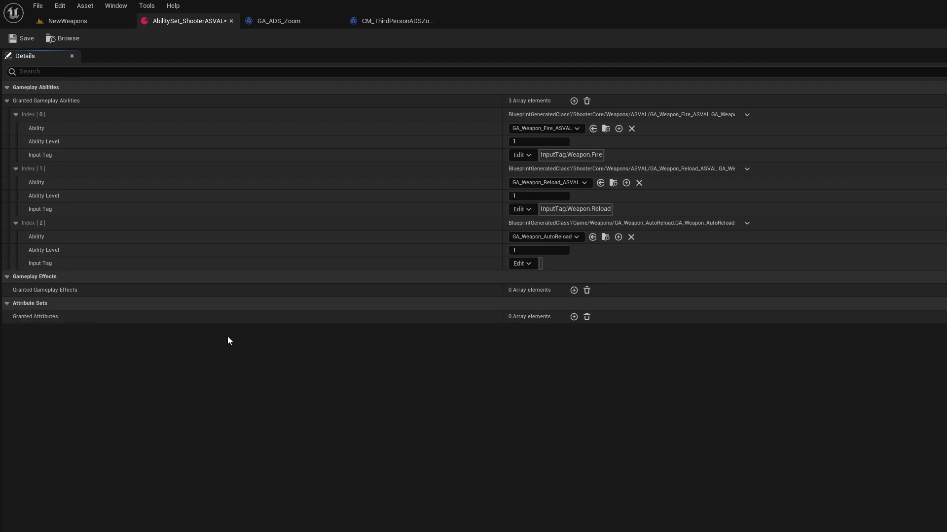
Add a new granted gameplay ability entry to the ASVAL ability set and assign GA_ADS_Zoom as its ability.
{"action": "left_click", "coordinate": [574, 101]}
{"action": "left_click", "coordinate": [17, 277]}
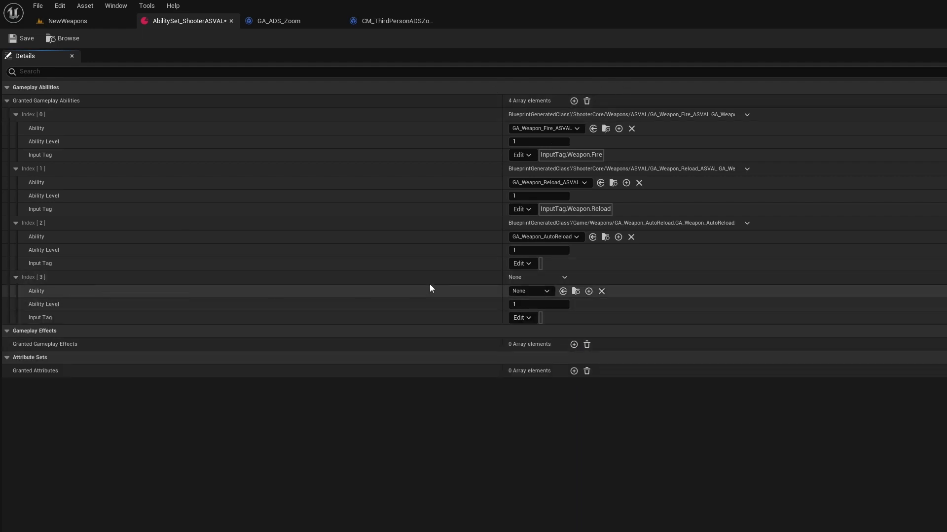
{"action": "left_click", "coordinate": [531, 291]}
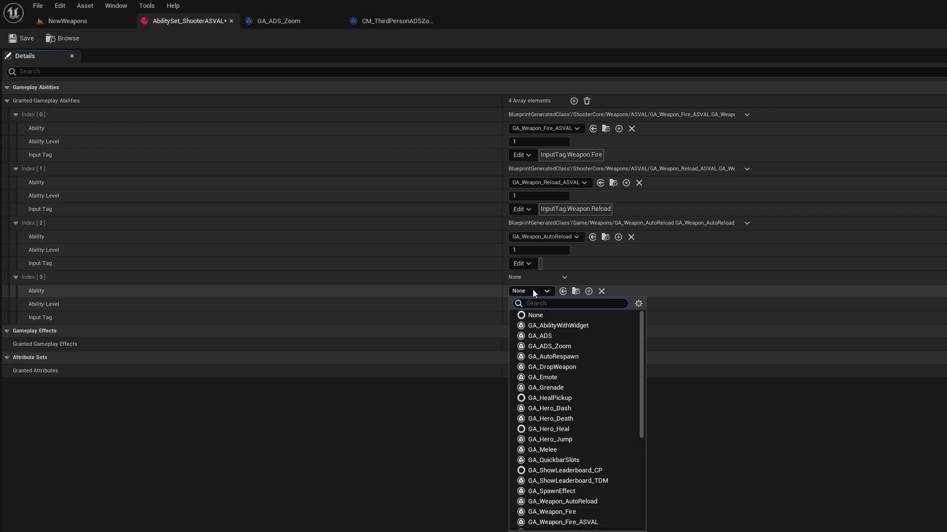
{"action": "left_click", "coordinate": [557, 346]}
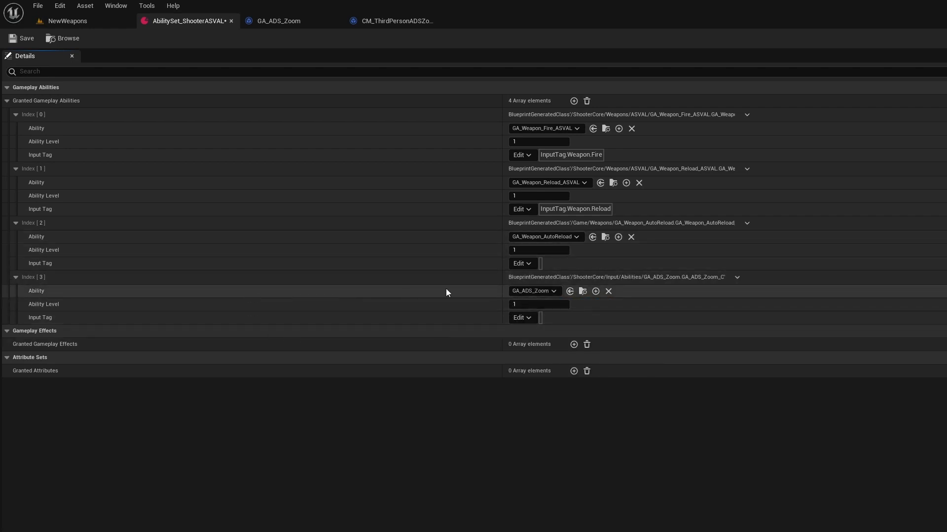
Examine the input tags available for the GA_ADS_Zoom entry, including those under Ability and Weapon.
{"action": "left_click", "coordinate": [531, 318]}
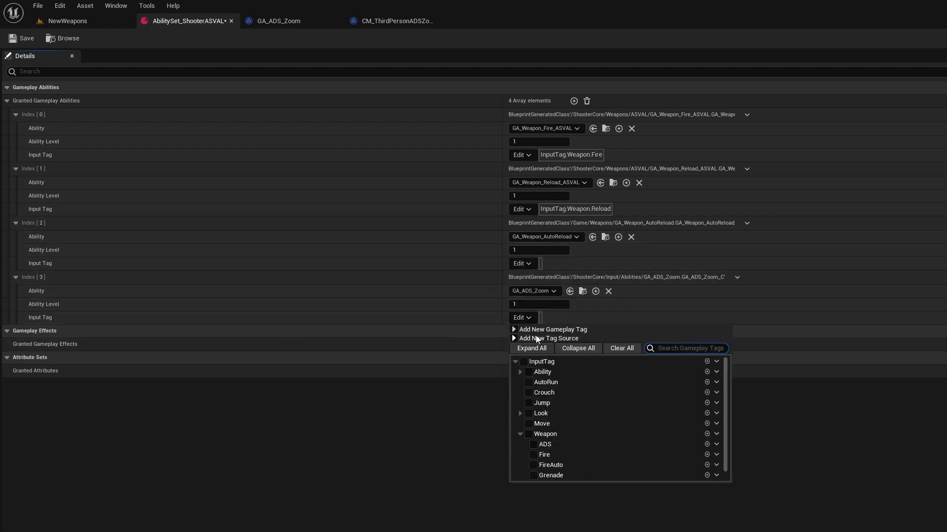
{"action": "scroll", "coordinate": [551, 375], "scroll_direction": "down", "scroll_amount": 1}
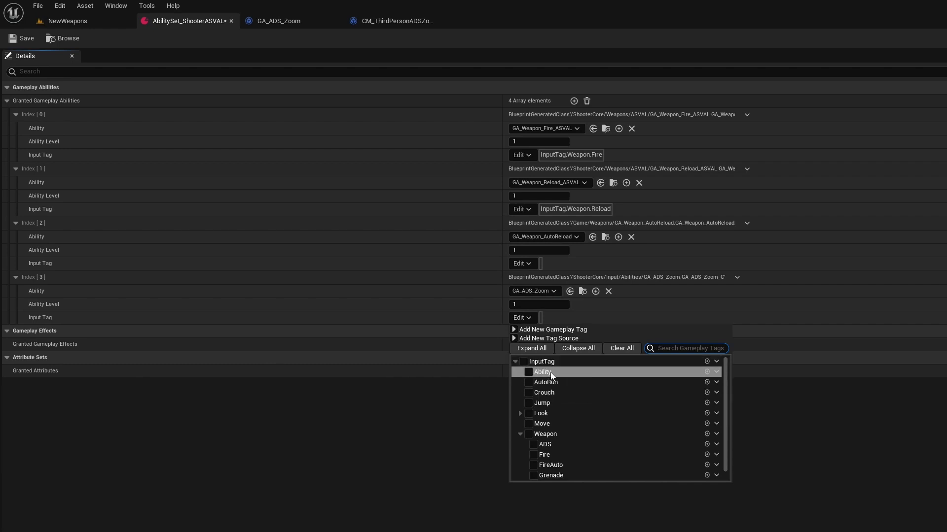
{"action": "scroll", "coordinate": [544, 415], "scroll_direction": "up", "scroll_amount": 1}
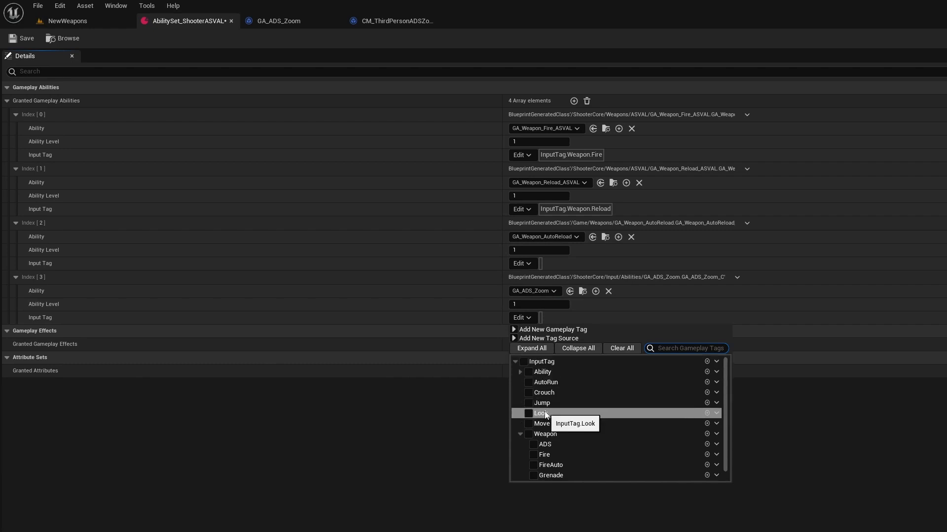
{"action": "left_click", "coordinate": [520, 373]}
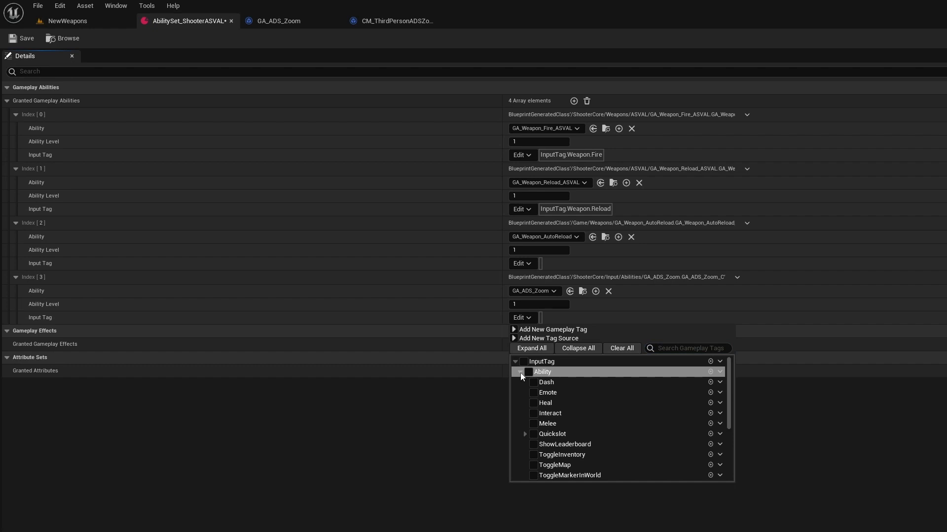
{"action": "scroll", "coordinate": [550, 404], "scroll_direction": "down", "scroll_amount": 3}
{"action": "scroll", "coordinate": [554, 429], "scroll_direction": "up", "scroll_amount": 2}
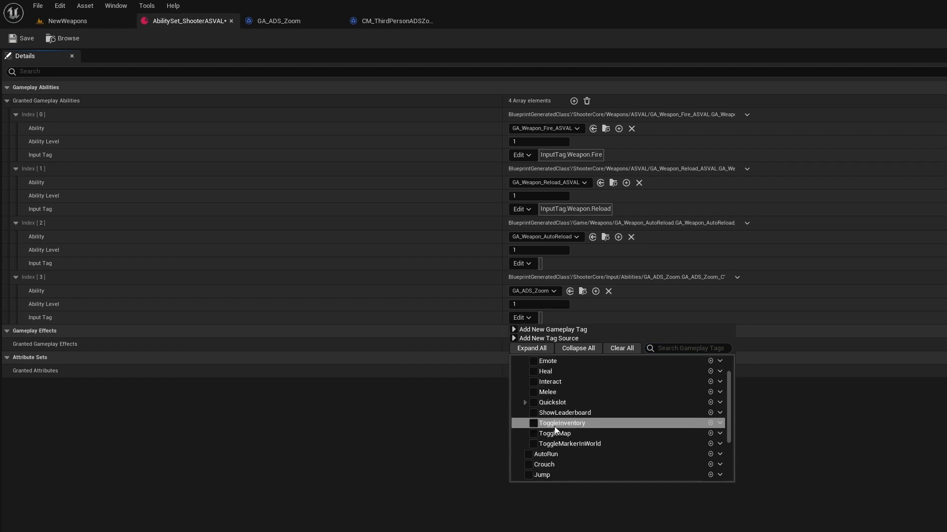
{"action": "scroll", "coordinate": [543, 410], "scroll_direction": "up", "scroll_amount": 1}
{"action": "left_click", "coordinate": [520, 373]}
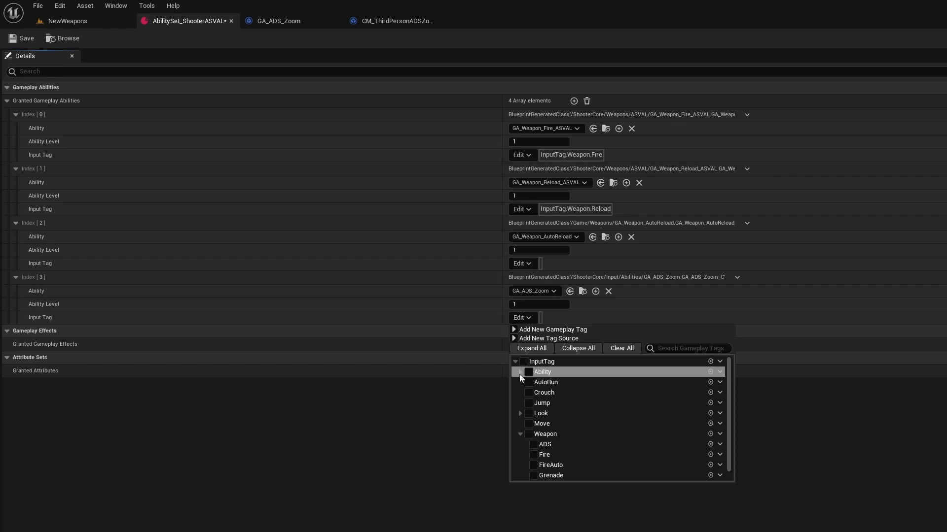
{"action": "scroll", "coordinate": [519, 376], "scroll_direction": "down", "scroll_amount": 1}
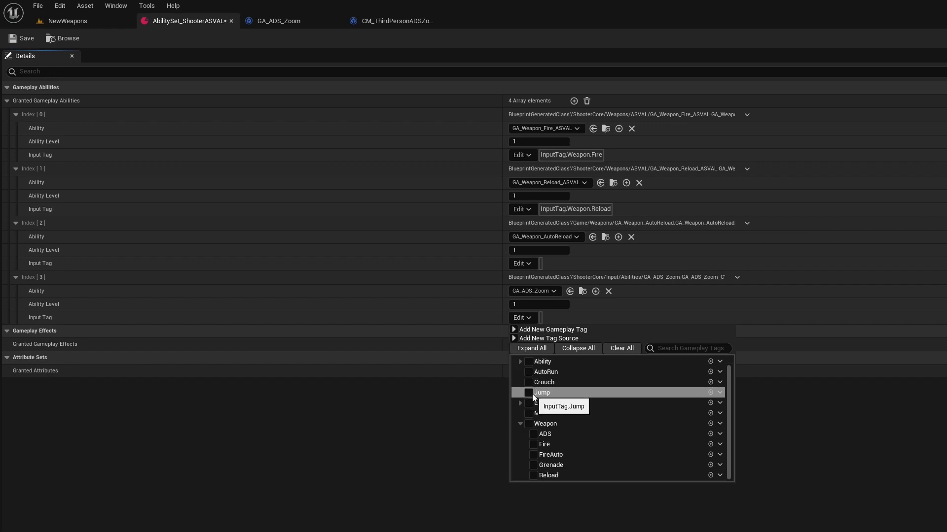
{"action": "left_click", "coordinate": [520, 363]}
{"action": "scroll", "coordinate": [538, 400], "scroll_direction": "down", "scroll_amount": 3}
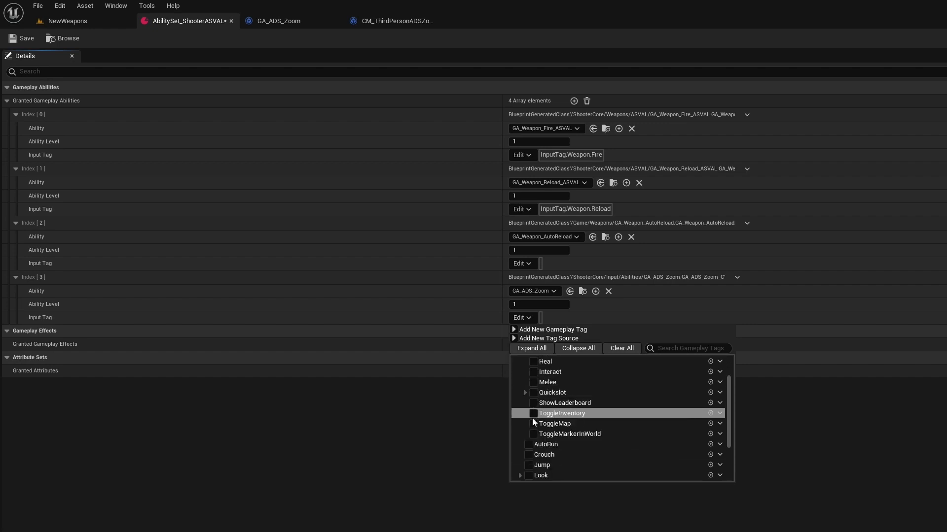
{"action": "scroll", "coordinate": [531, 418], "scroll_direction": "up", "scroll_amount": 3}
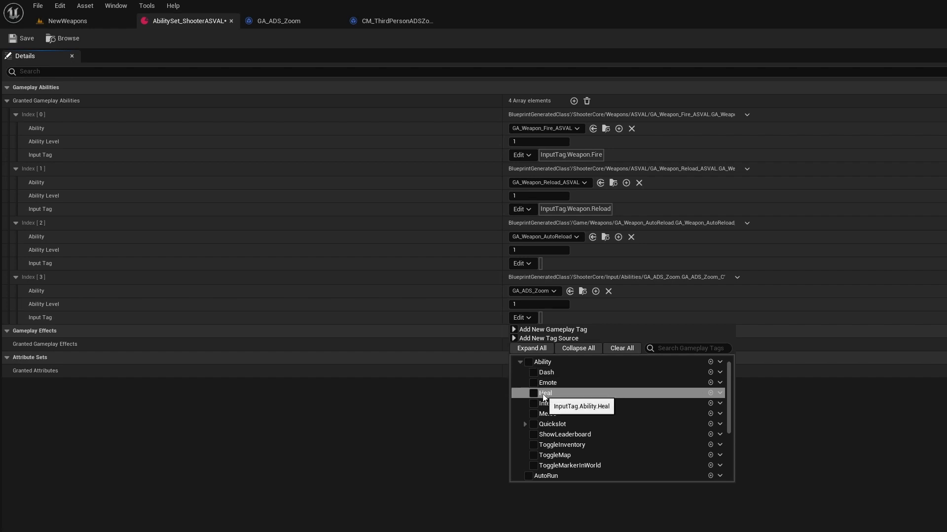
{"action": "scroll", "coordinate": [542, 394], "scroll_direction": "down", "scroll_amount": 1}
{"action": "scroll", "coordinate": [546, 413], "scroll_direction": "down", "scroll_amount": 5}
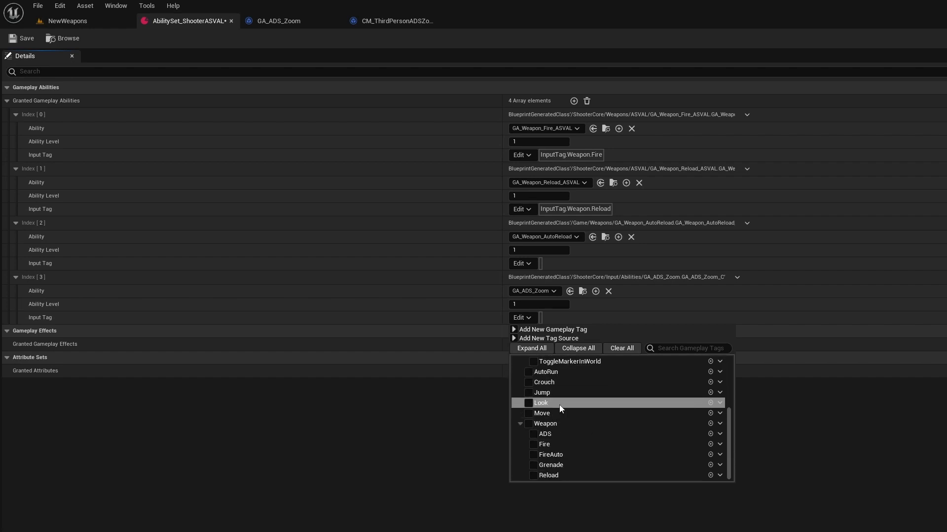
{"action": "scroll", "coordinate": [537, 429], "scroll_direction": "up", "scroll_amount": 7}
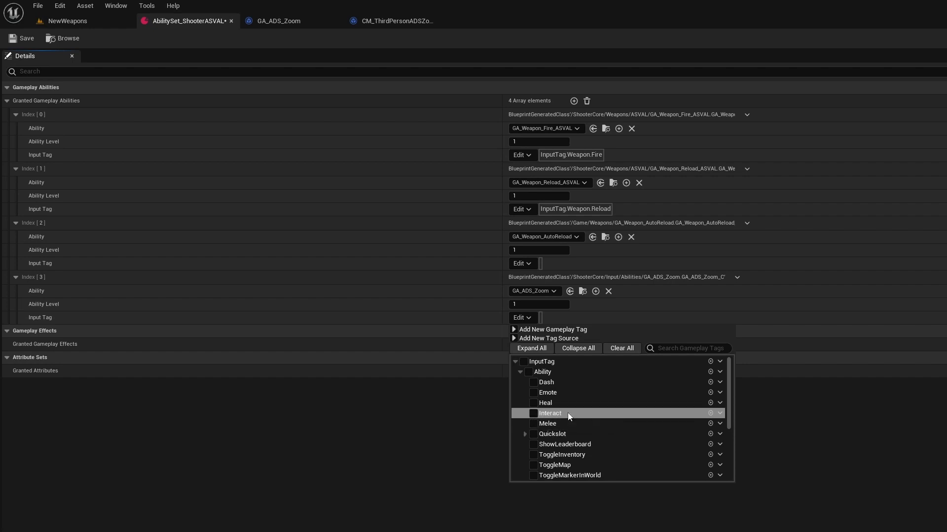
{"action": "left_click", "coordinate": [629, 295]}
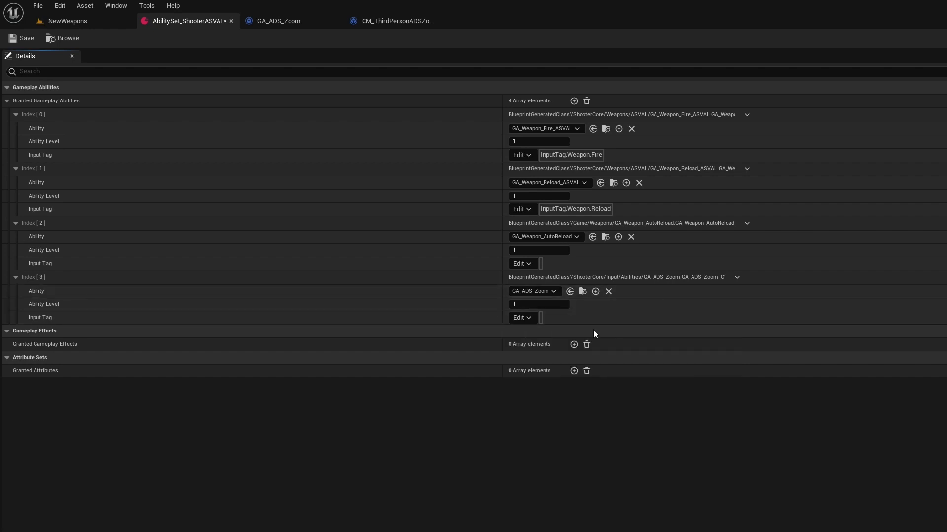
Set the GA_ADS_Zoom entry's input tag to InputTag.Weapon.ADS and save the ability set.
{"action": "left_click", "coordinate": [526, 318]}
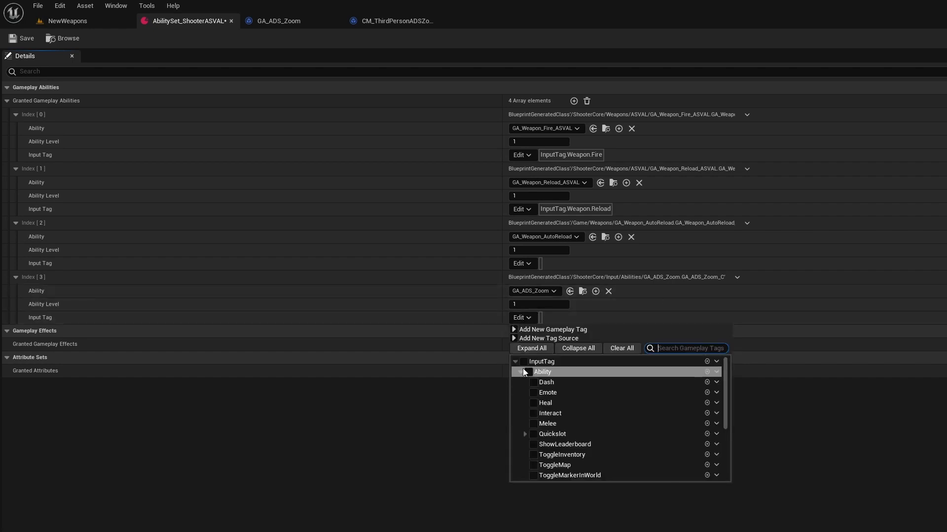
{"action": "scroll", "coordinate": [546, 390], "scroll_direction": "down", "scroll_amount": 4}
{"action": "scroll", "coordinate": [542, 394], "scroll_direction": "down", "scroll_amount": 1}
{"action": "left_click", "coordinate": [534, 434]}
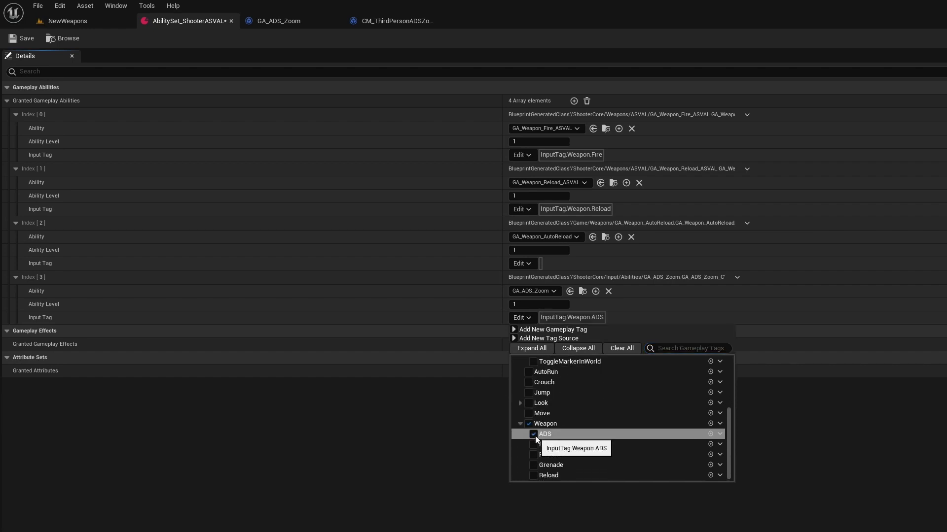
{"action": "left_click", "coordinate": [810, 320]}
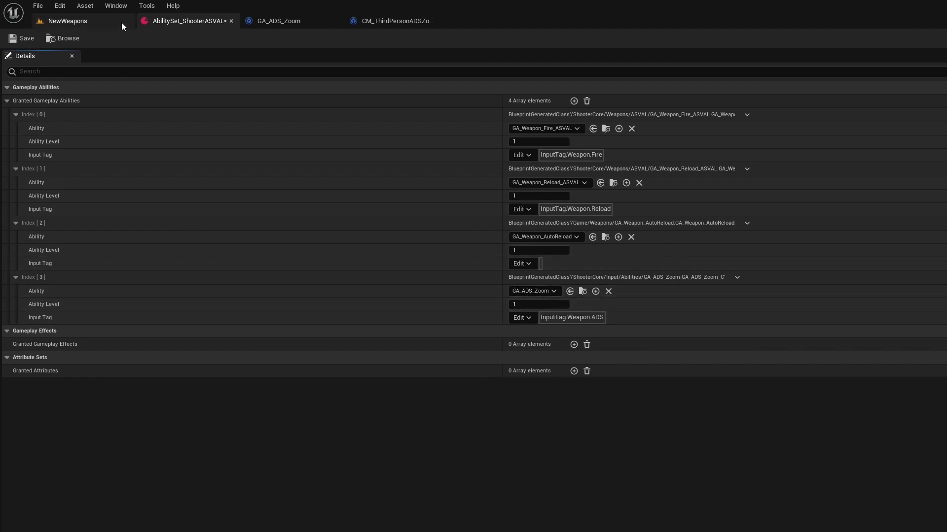
{"action": "left_click", "coordinate": [10, 39]}
Play-test the NewWeapons level, repeatedly aiming down sights and firing the ASVAL at the group of bots.
{"action": "left_click", "coordinate": [68, 21]}
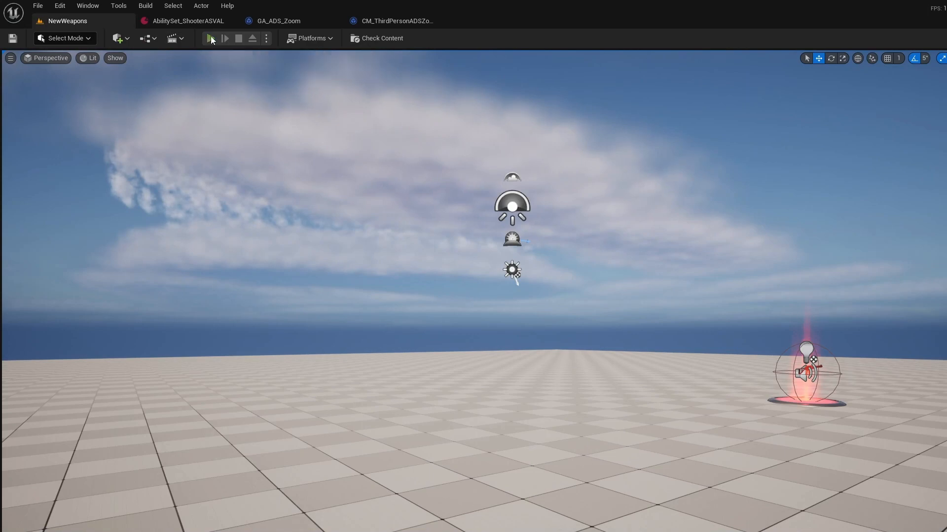
{"action": "left_click", "coordinate": [210, 39]}
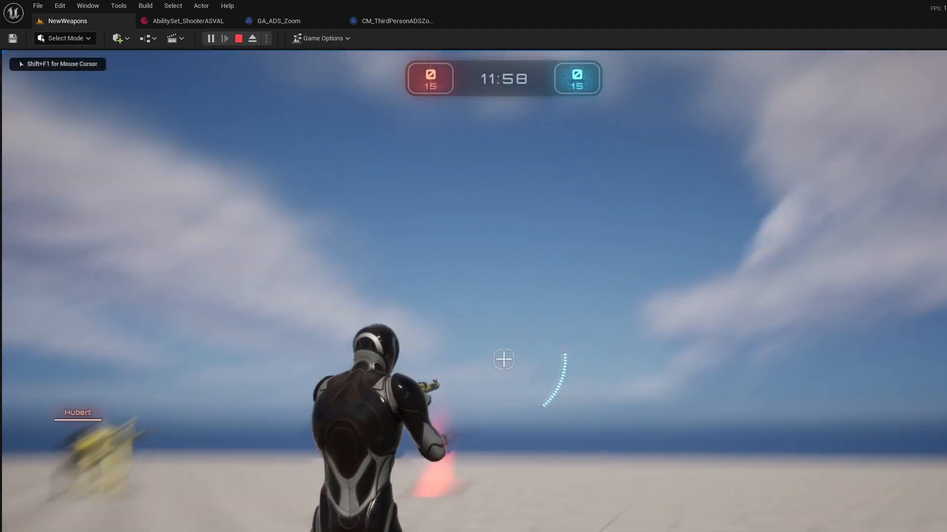
{"action": "right_click", "coordinate": [503, 359]}
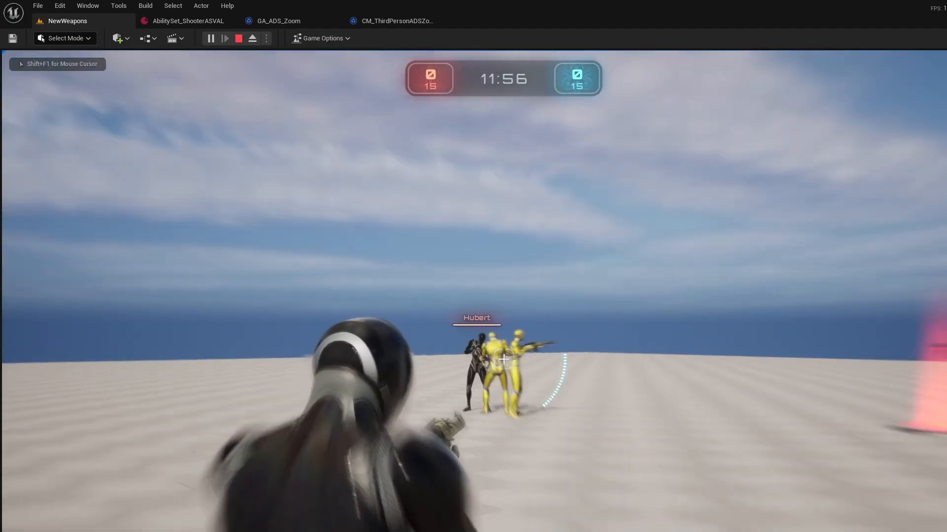
{"action": "right_click", "coordinate": [504, 359]}
{"action": "left_click", "coordinate": [503, 359]}
{"action": "right_click", "coordinate": [504, 359]}
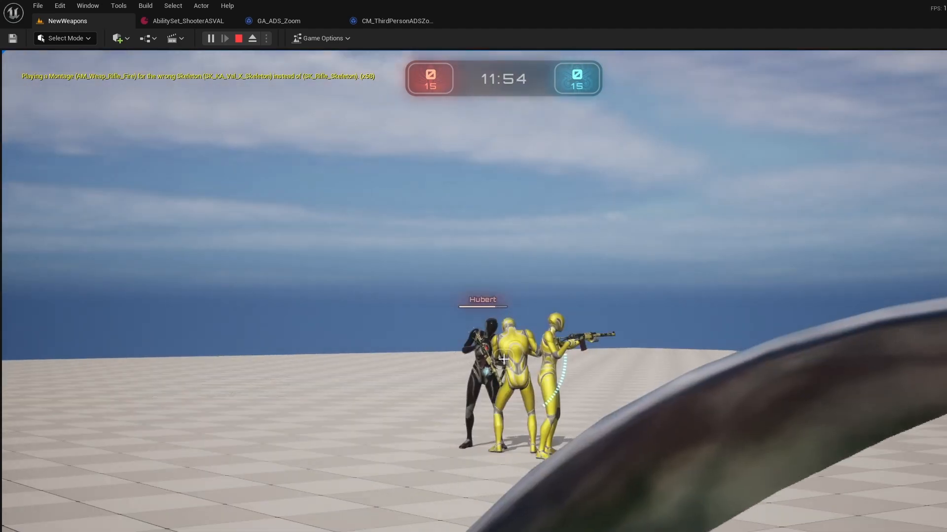
{"action": "right_click", "coordinate": [504, 359]}
{"action": "right_click", "coordinate": [503, 360]}
{"action": "left_click", "coordinate": [503, 360]}
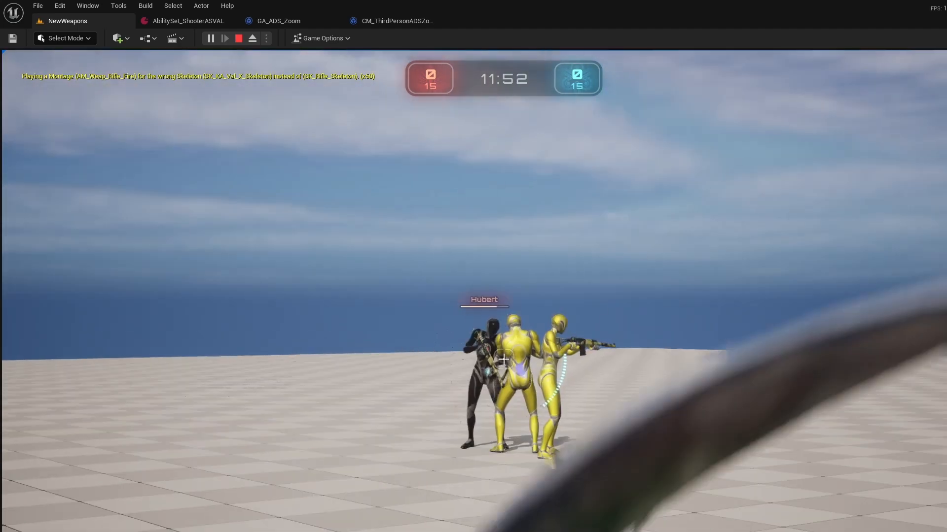
Throw a grenade at the bots, reload the weapon and test the ADS zoom again.
{"action": "key", "text": "q"}
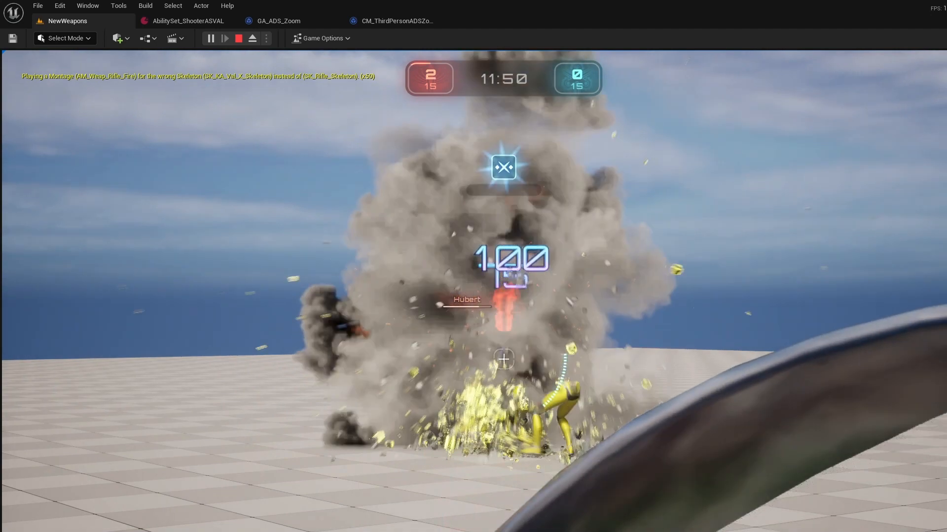
{"action": "key", "text": "r"}
{"action": "right_click", "coordinate": [504, 360]}
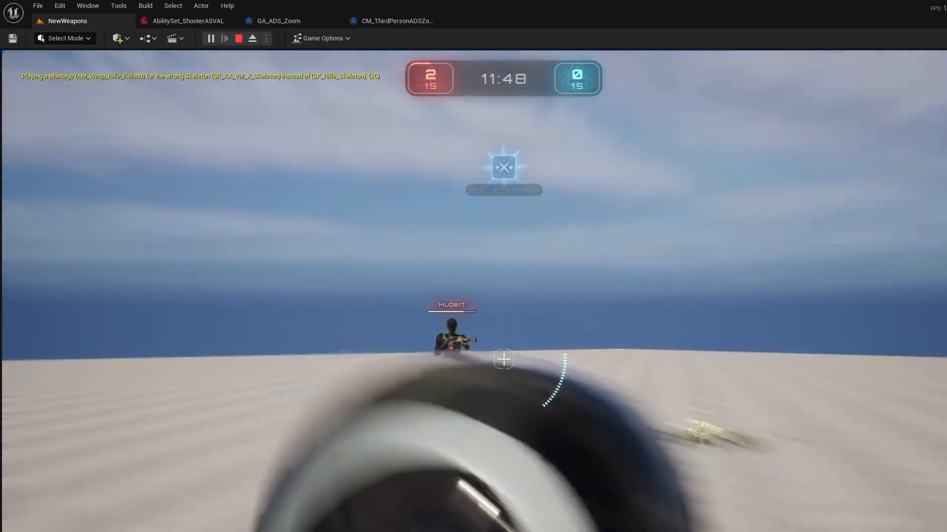
Aim down sights at the remaining bot, fire the ASVAL at it and end the play session.
{"action": "right_click", "coordinate": [503, 360]}
{"action": "left_click", "coordinate": [503, 360]}
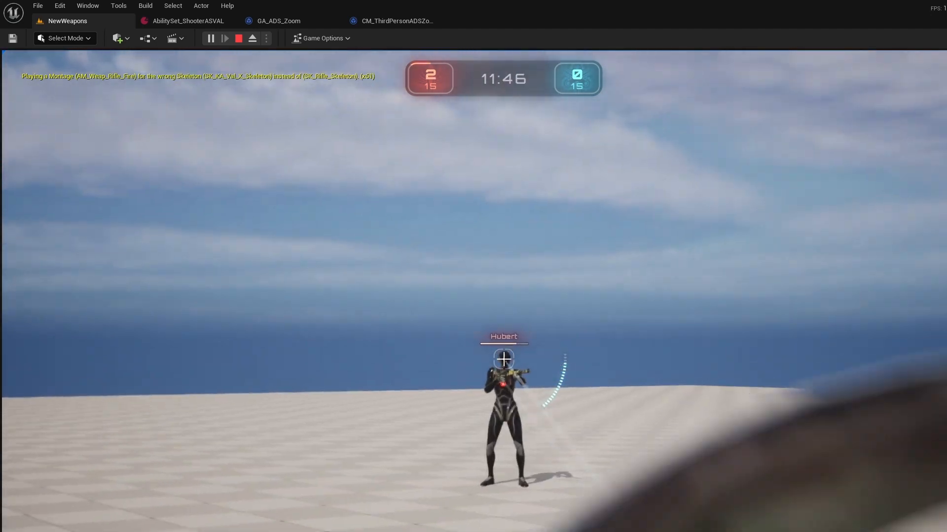
{"action": "right_click", "coordinate": [503, 359]}
{"action": "key", "text": "Escape"}
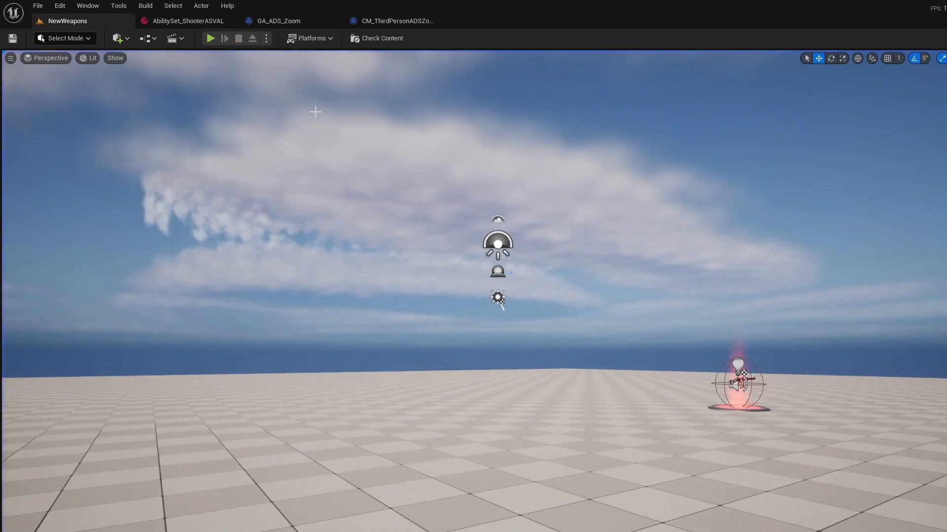
Check the ADS camera mode's default settings and play-test firing the ASVAL at the bots in NewWeapons.
{"action": "left_click", "coordinate": [278, 20]}
{"action": "left_click", "coordinate": [394, 21]}
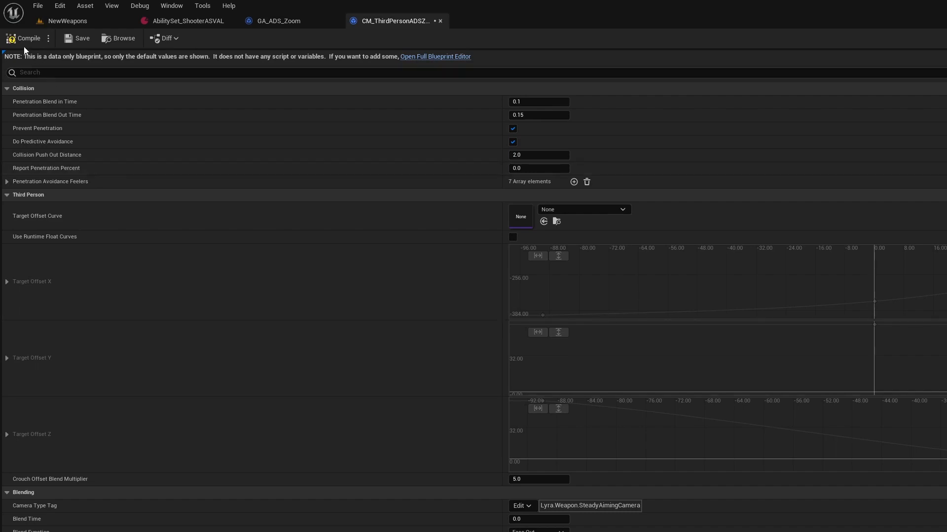
{"action": "left_click", "coordinate": [66, 21]}
{"action": "left_click", "coordinate": [211, 39]}
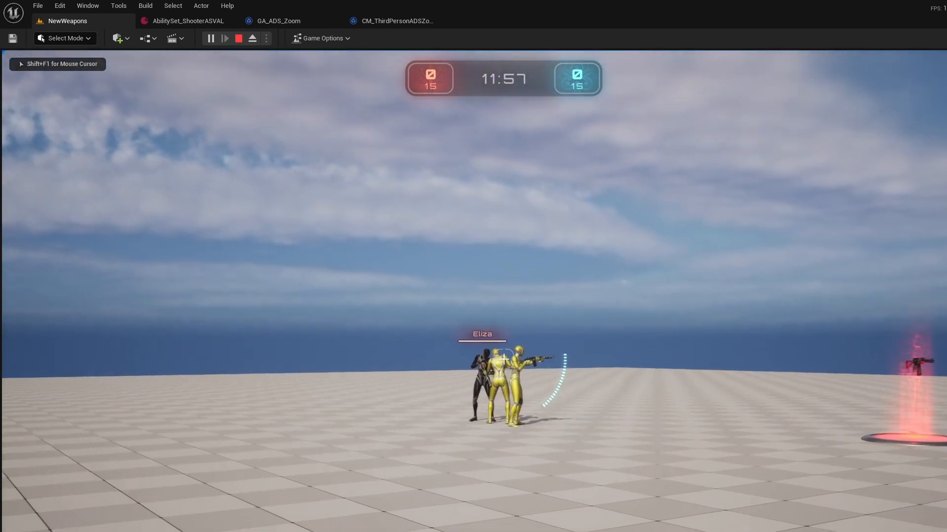
{"action": "left_click", "coordinate": [504, 360]}
{"action": "left_click", "coordinate": [503, 360]}
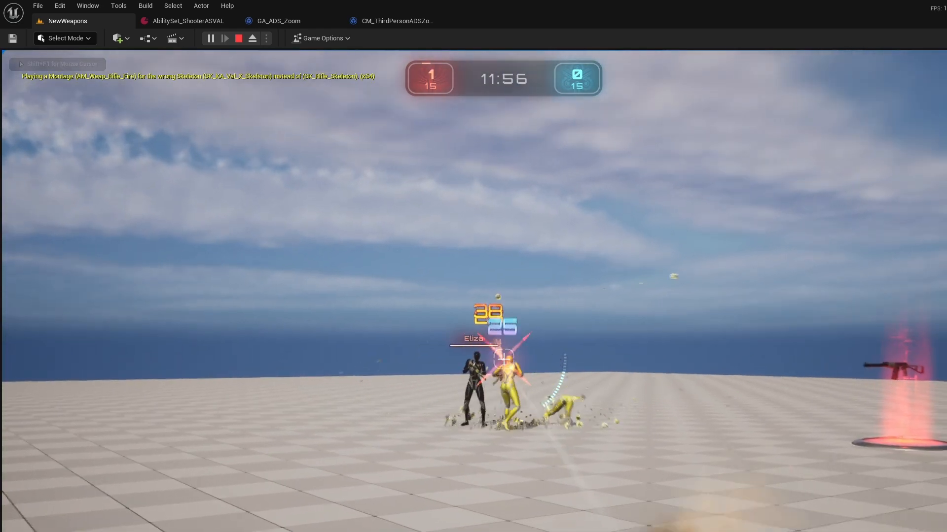
{"action": "key", "text": "Escape"}
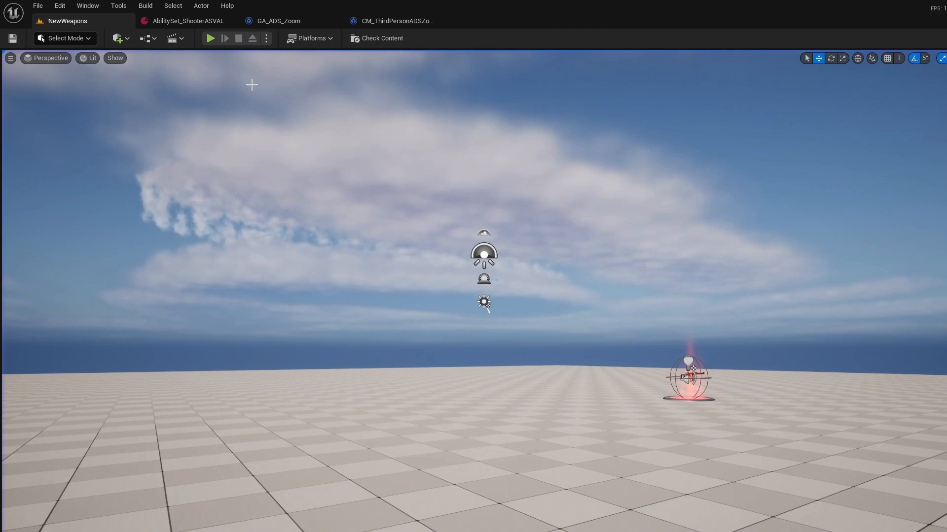
Review the ADS camera mode's settings again and run another short play-test of the NewWeapons level.
{"action": "left_click", "coordinate": [385, 19]}
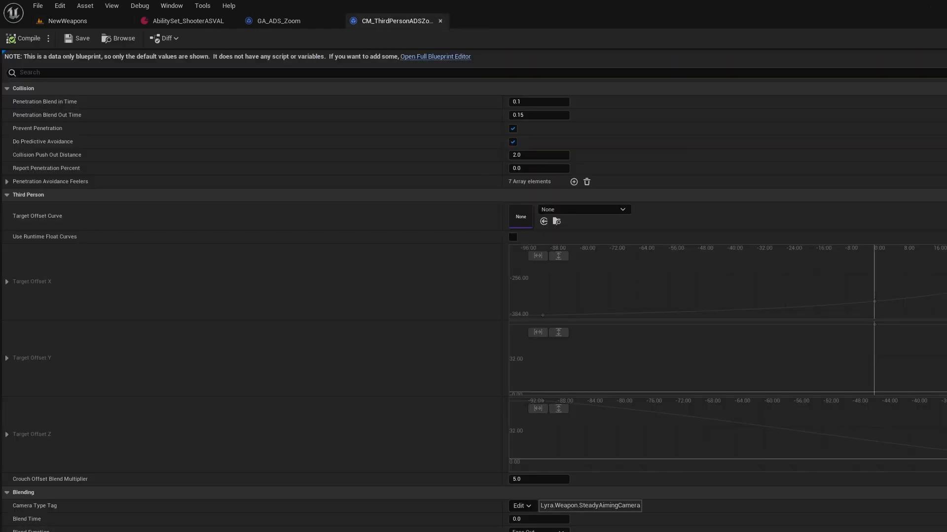
{"action": "left_click", "coordinate": [56, 22]}
{"action": "left_click", "coordinate": [211, 38]}
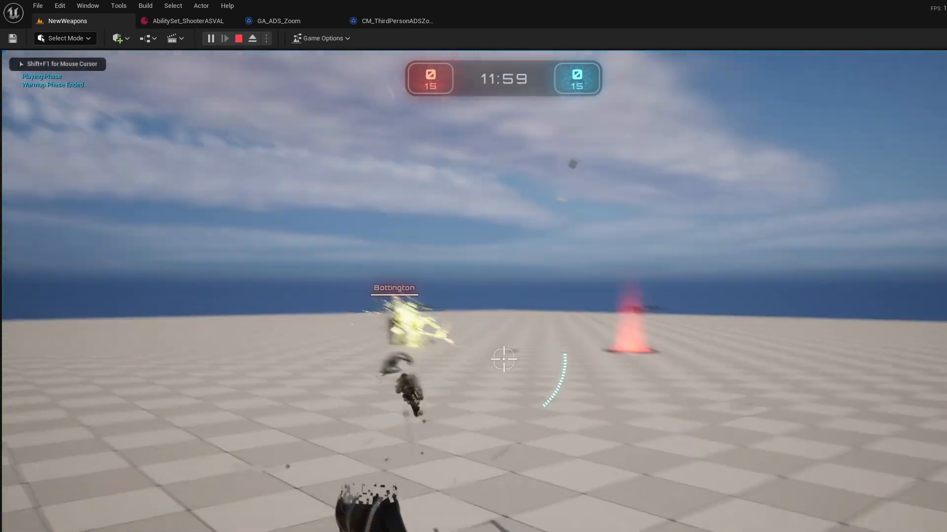
{"action": "key", "text": "Escape"}
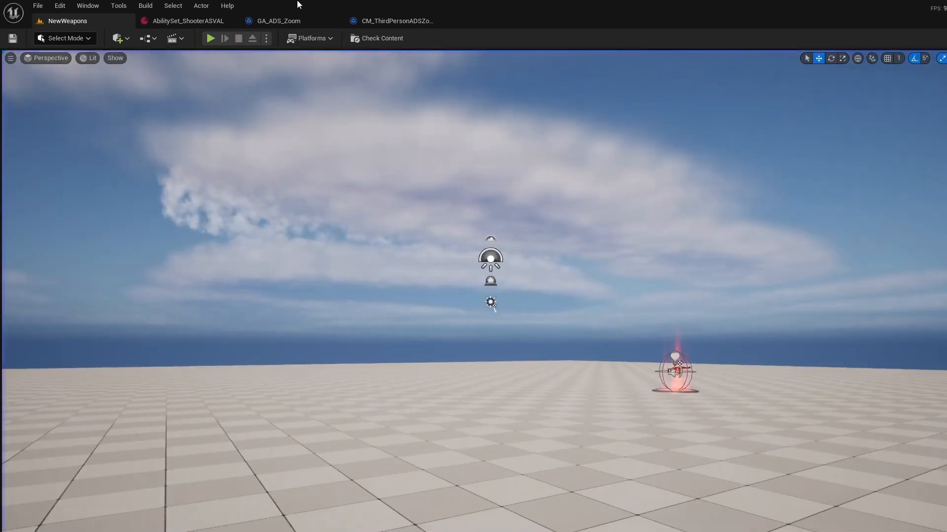
Delete the Hide Character Mesh node from GA_ADS_Zoom's event graph and remove the HideCharacterMesh function.
{"action": "left_click", "coordinate": [386, 21]}
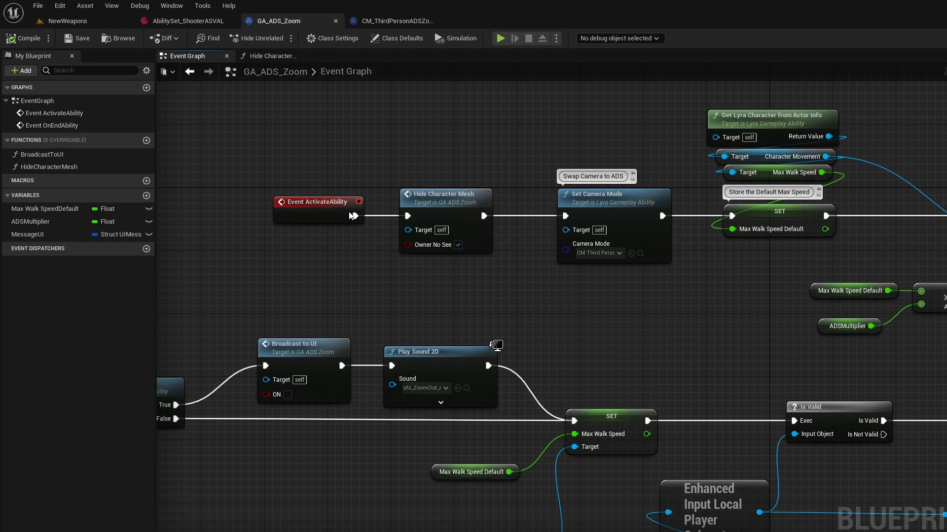
{"action": "left_click", "coordinate": [449, 251]}
{"action": "key", "text": "Delete"}
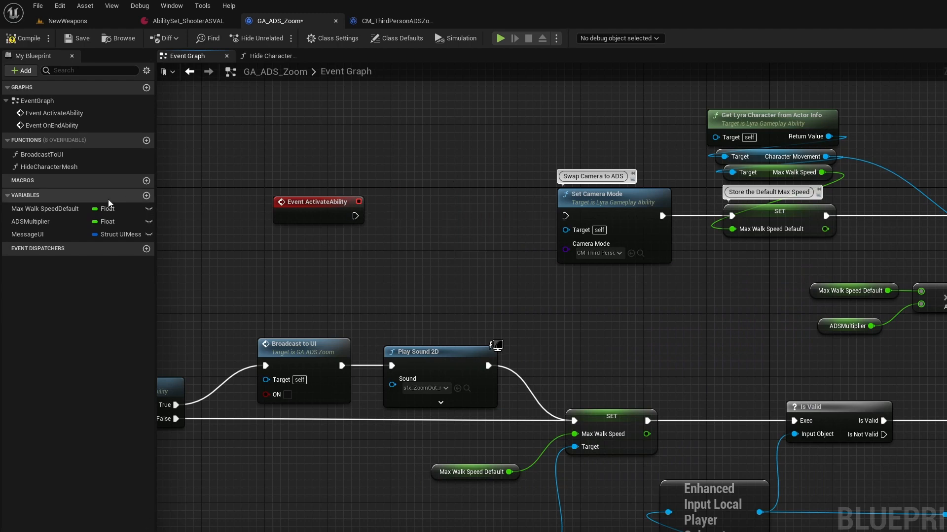
{"action": "left_click", "coordinate": [43, 167]}
{"action": "key", "text": "Delete"}
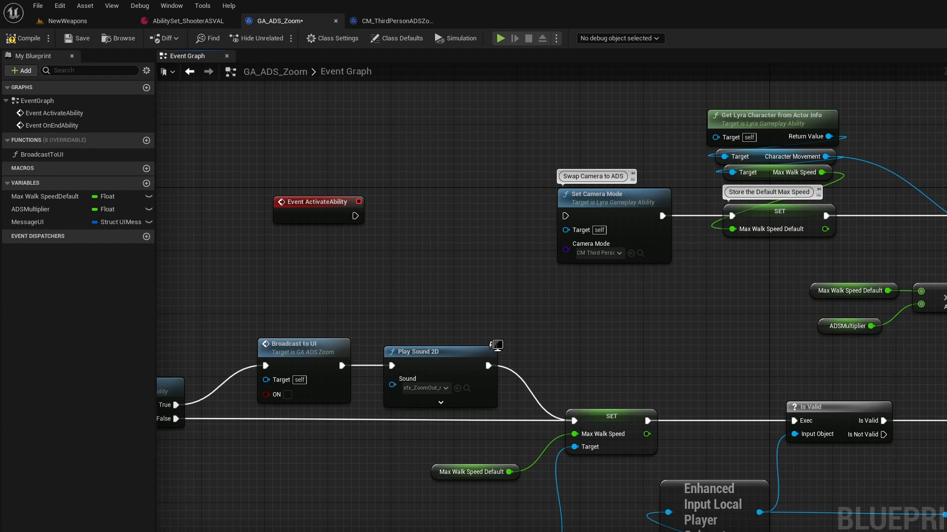
Close the GA_ADS_Zoom, AbilitySet_ShooterASVAL and ADS camera mode editors, leaving only the NewWeapons level open.
{"action": "left_click", "coordinate": [336, 21]}
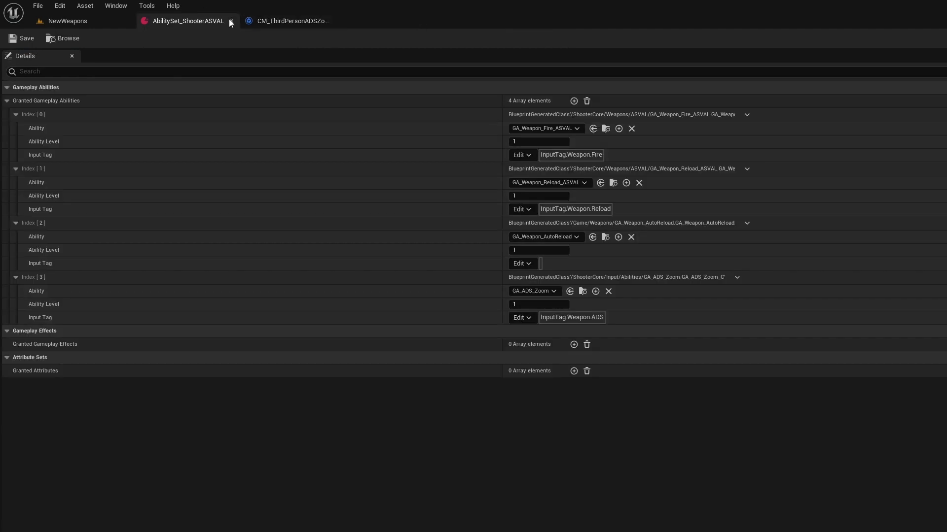
{"action": "left_click", "coordinate": [232, 21]}
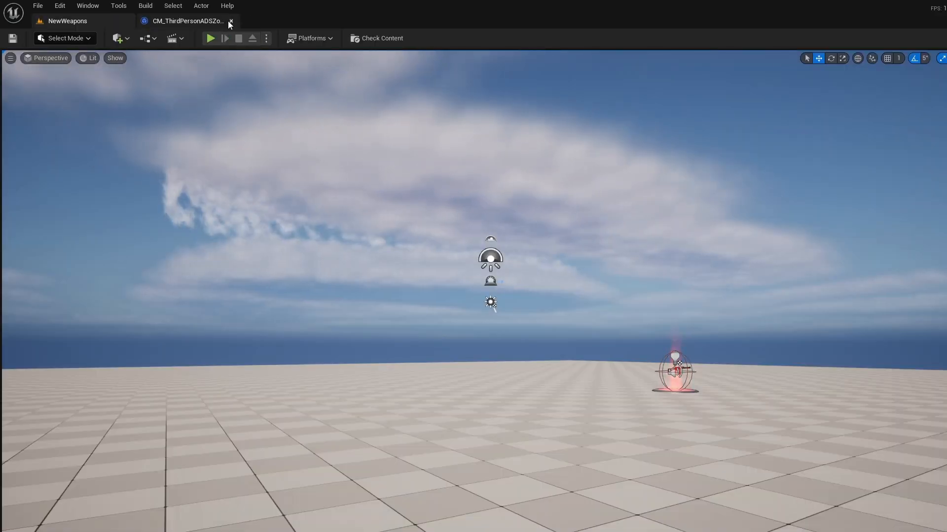
{"action": "left_click", "coordinate": [230, 22]}
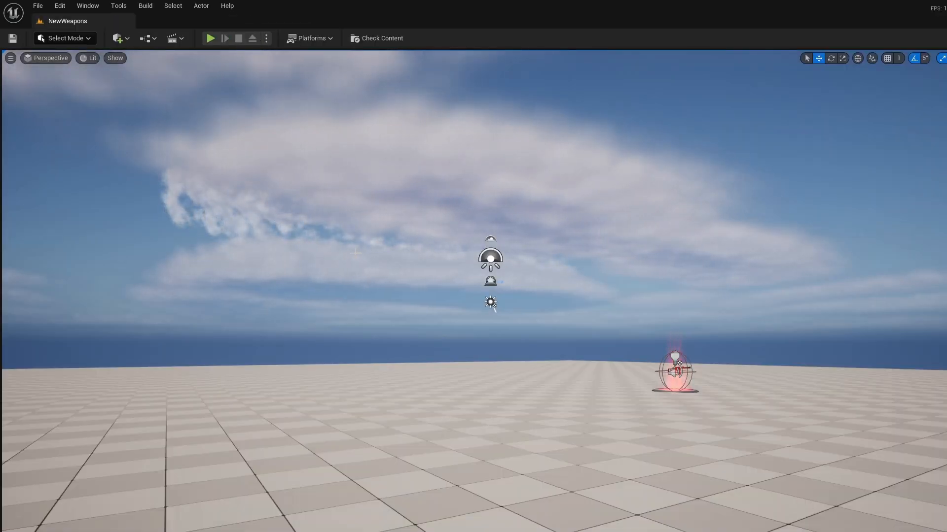
{"action": "right_click_drag", "start_coordinate": [355, 252], "coordinate": [328, 256]}
{"action": "key", "text": "w"}
{"action": "key", "text": "s"}
{"action": "key", "text": "w"}
{"action": "key", "text": "s"}
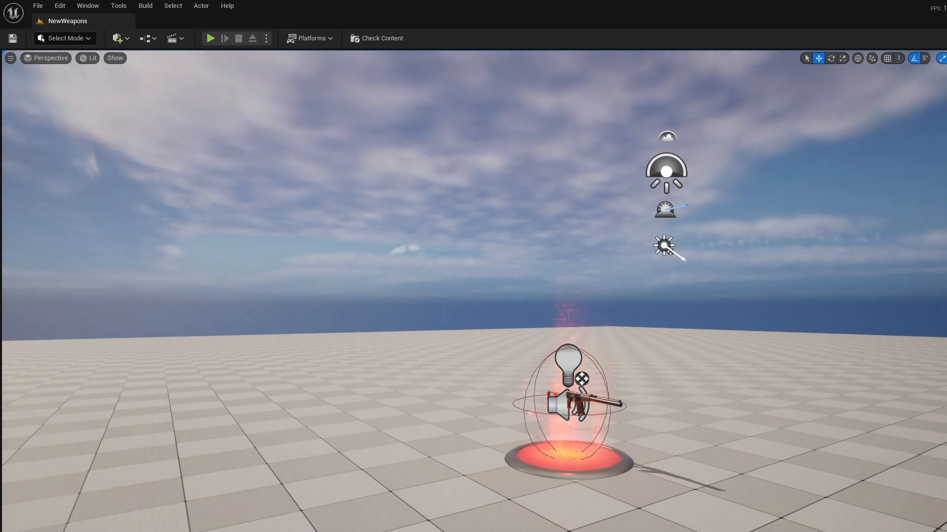
{"action": "right_click_drag", "start_coordinate": [445, 449], "coordinate": [281, 361]}
{"action": "key", "text": "w"}
{"action": "key", "text": "a"}
{"action": "key", "text": "d"}
{"action": "key", "text": "d"}
{"action": "key", "text": "e"}
{"action": "key", "text": "a"}
{"action": "key", "text": "d"}
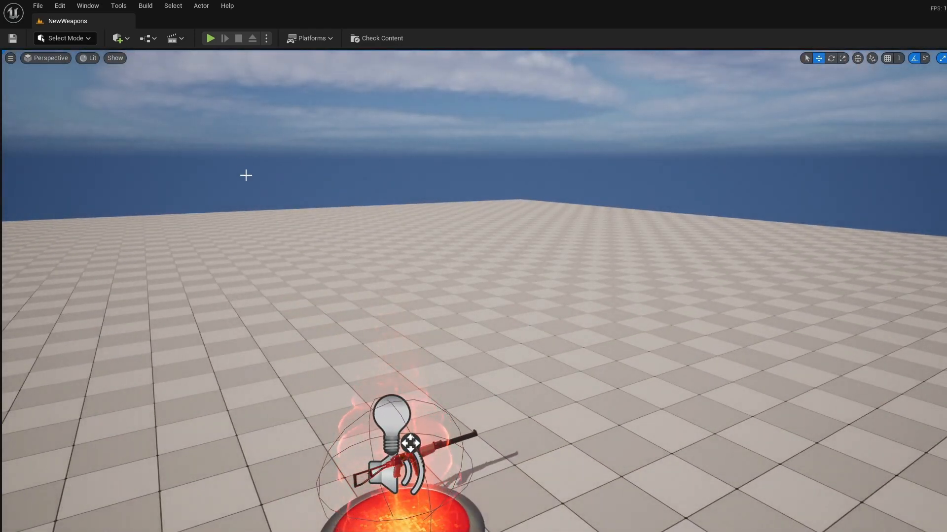